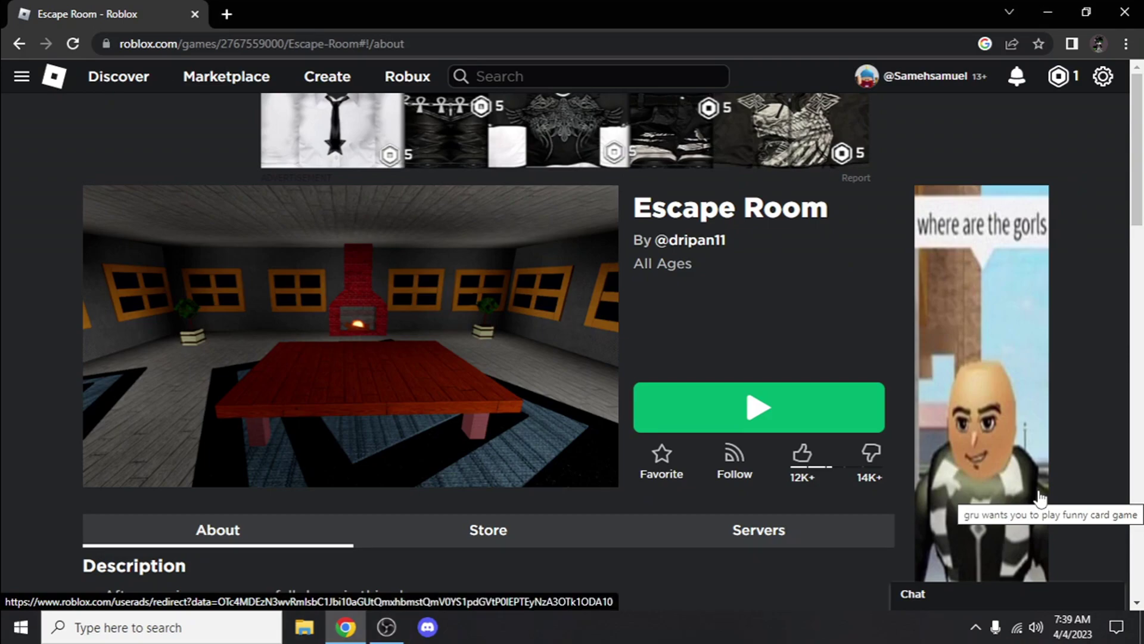
# Browse the Escape Room screenshots with the carousel's next arrow
pyautogui.moveTo(350, 336)
pyautogui.click(588, 336)
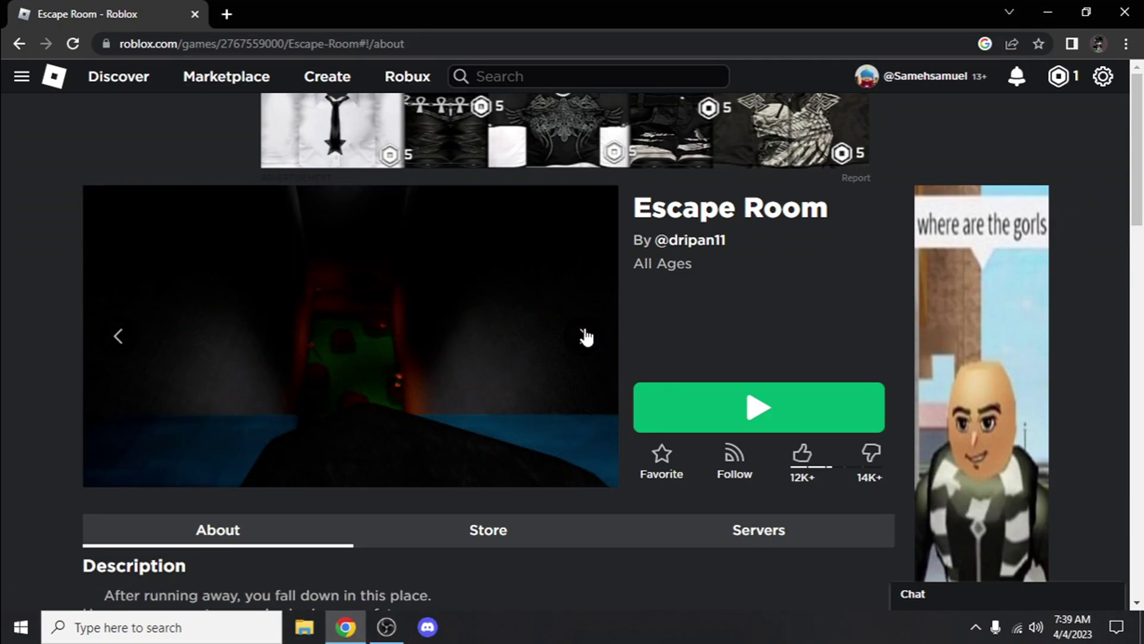
pyautogui.click(587, 336)
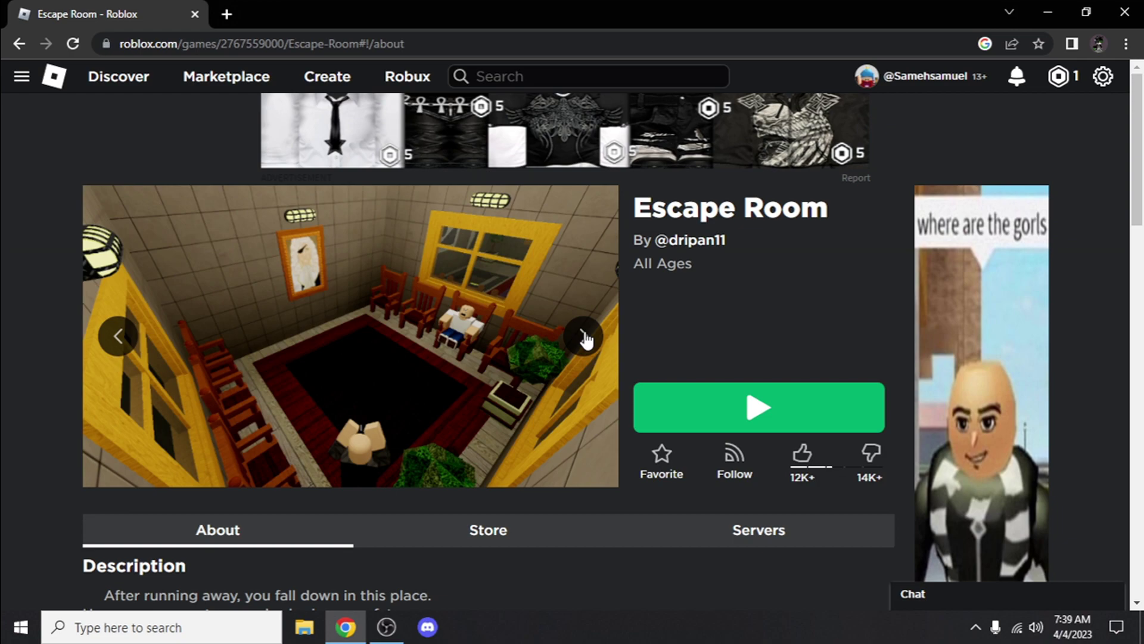
pyautogui.scroll(-5, 515, 303)
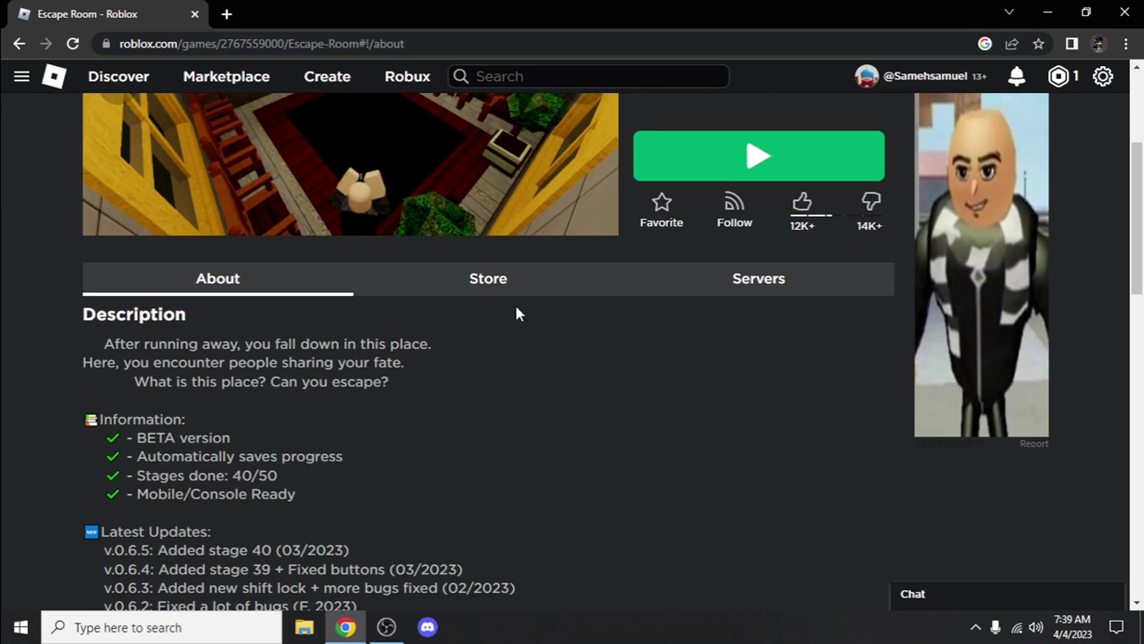
pyautogui.scroll(4, 515, 303)
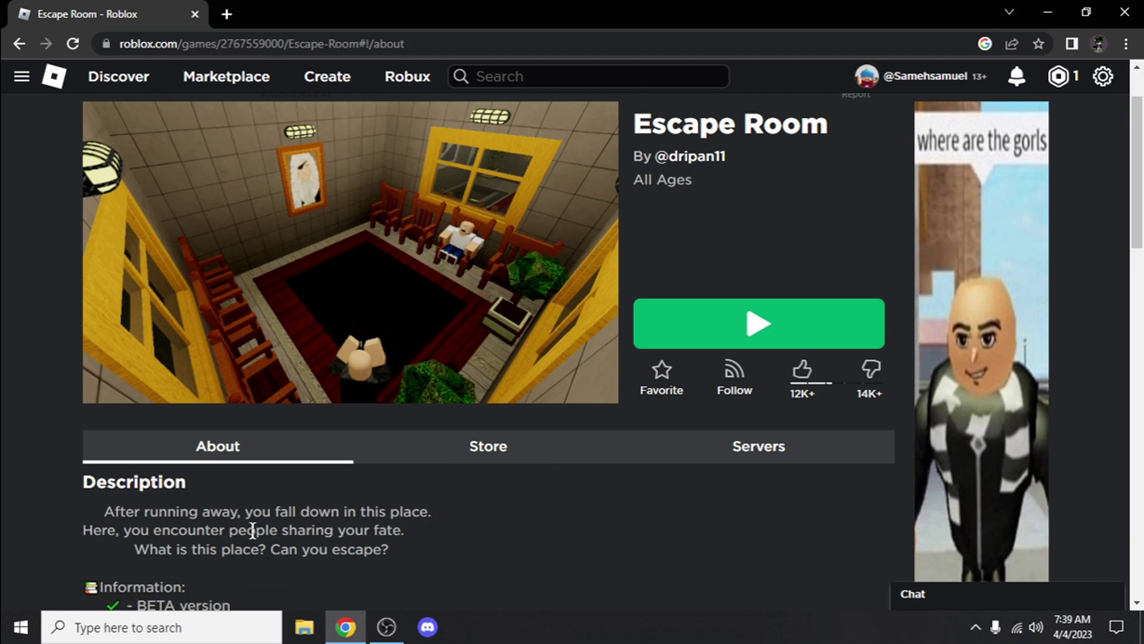
pyautogui.scroll(-3, 253, 531)
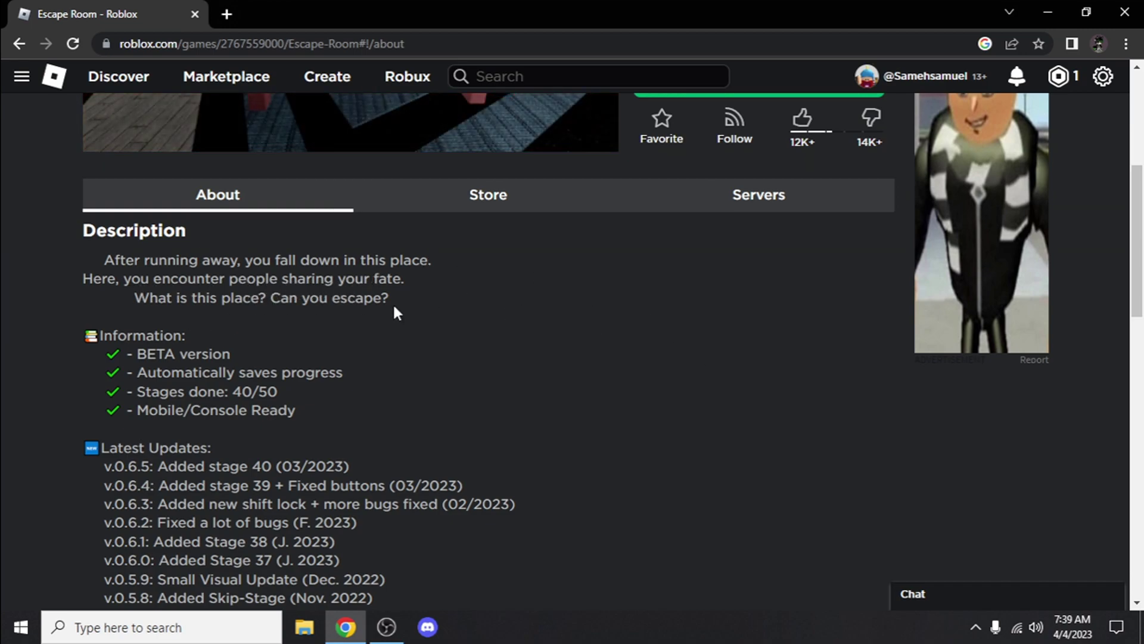
pyautogui.scroll(5, 212, 414)
pyautogui.scroll(3, 474, 369)
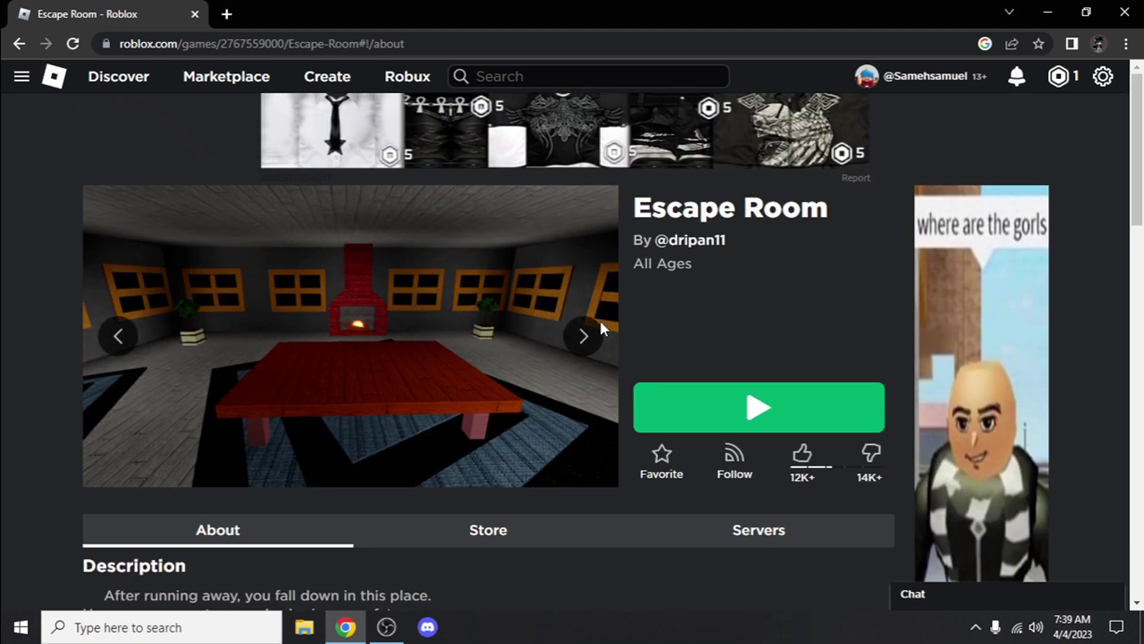
pyautogui.click(582, 335)
pyautogui.click(583, 335)
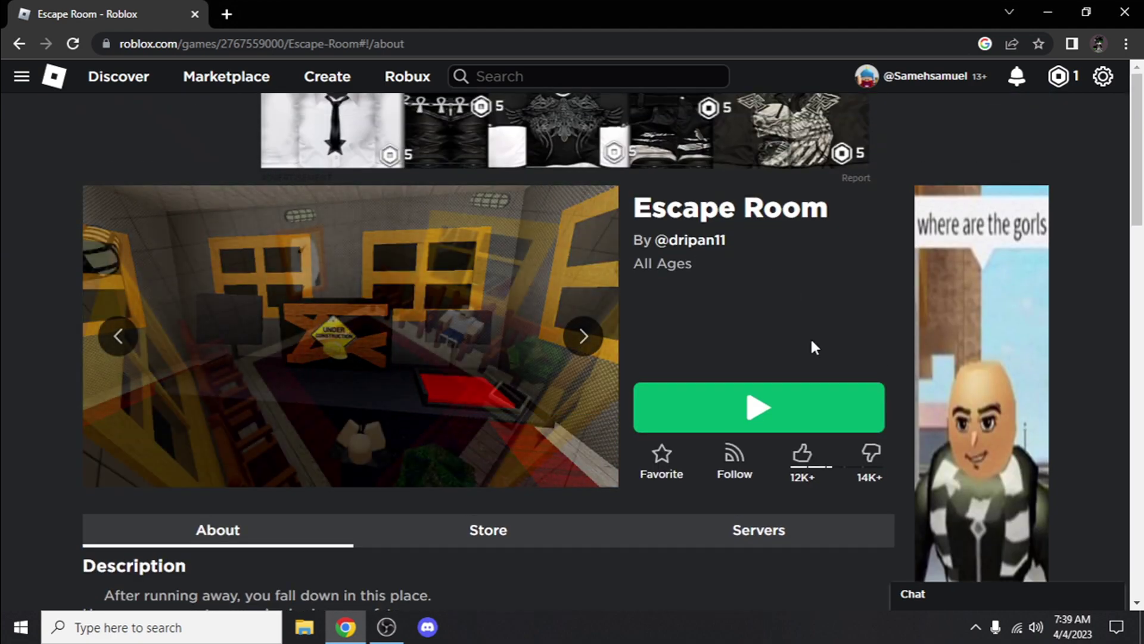
pyautogui.scroll(-5, 810, 337)
pyautogui.scroll(-3, 234, 420)
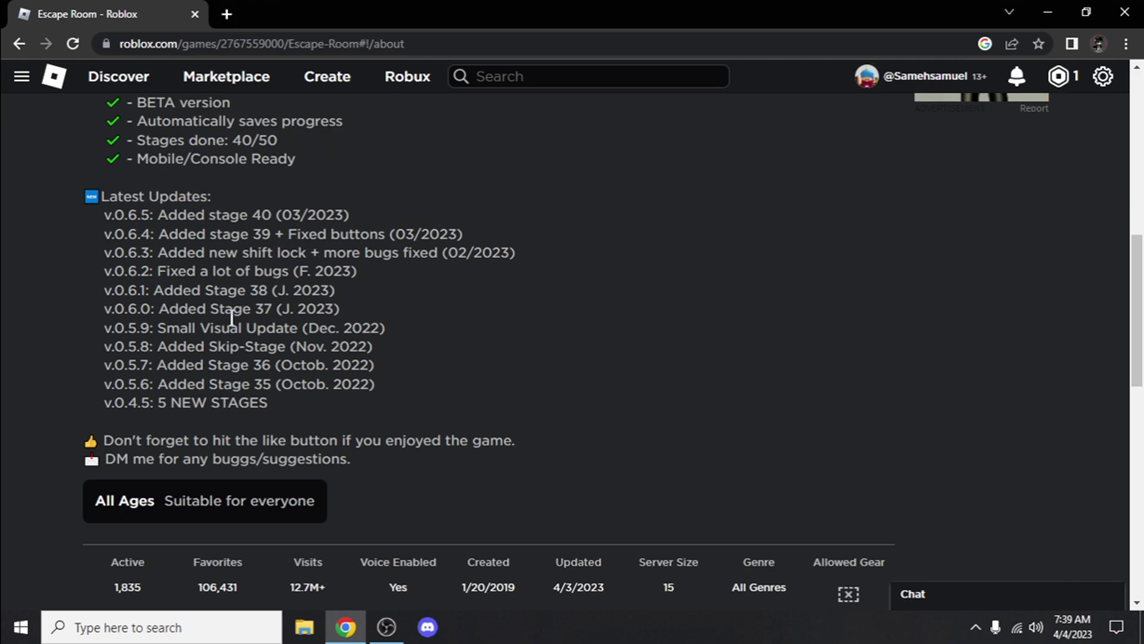
pyautogui.scroll(5, 504, 397)
pyautogui.scroll(3, 530, 538)
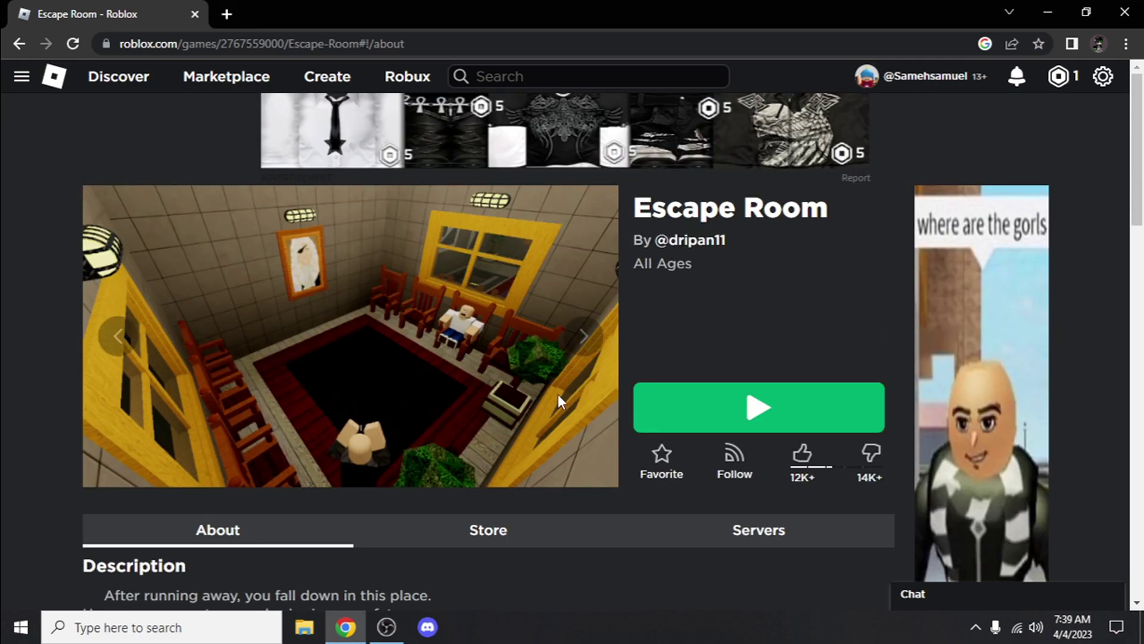
# Launch Escape Room, check the People list in the game menu, then close it
pyautogui.click(761, 404)
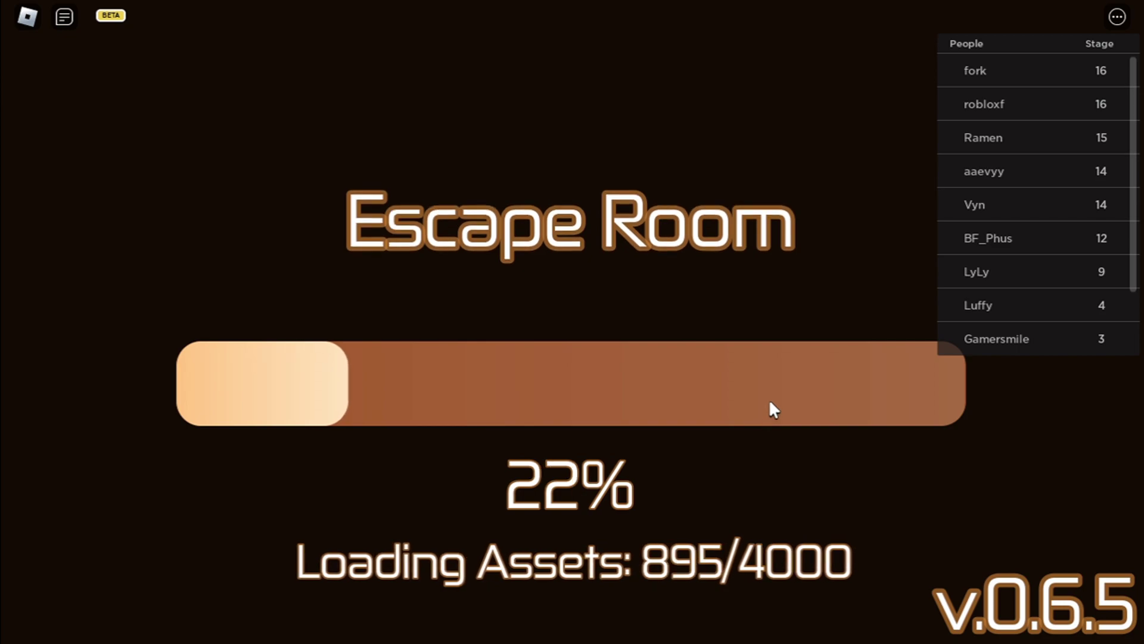
pyautogui.press('Tab')
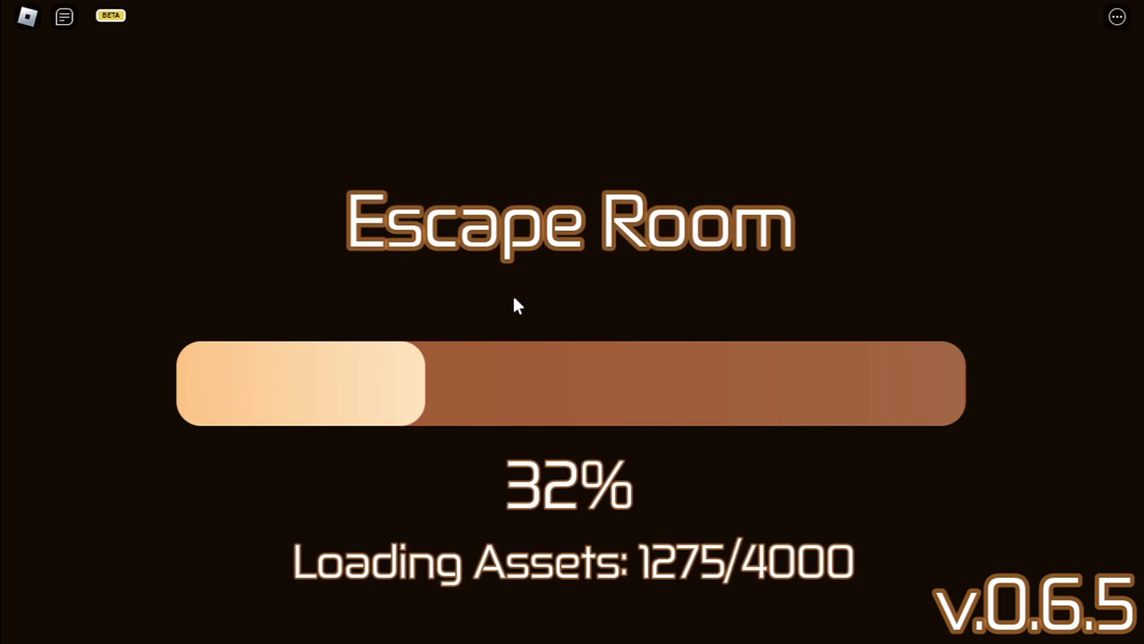
pyautogui.click(63, 16)
pyautogui.scroll(-5, 617, 331)
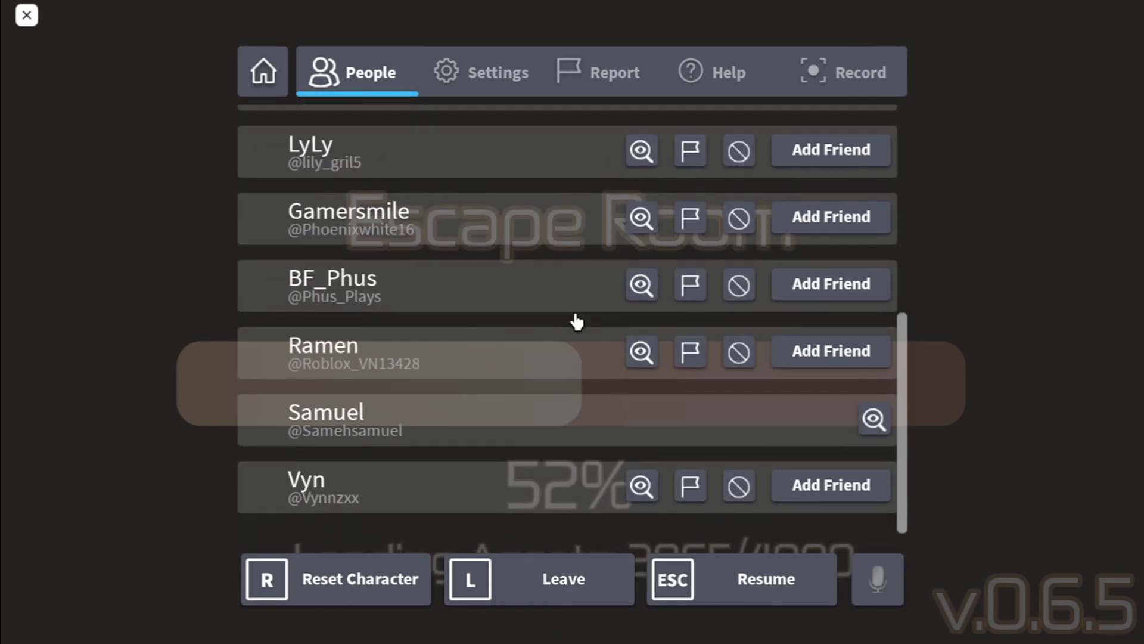
pyautogui.scroll(3, 573, 322)
pyautogui.scroll(-1, 563, 321)
pyautogui.scroll(2, 559, 319)
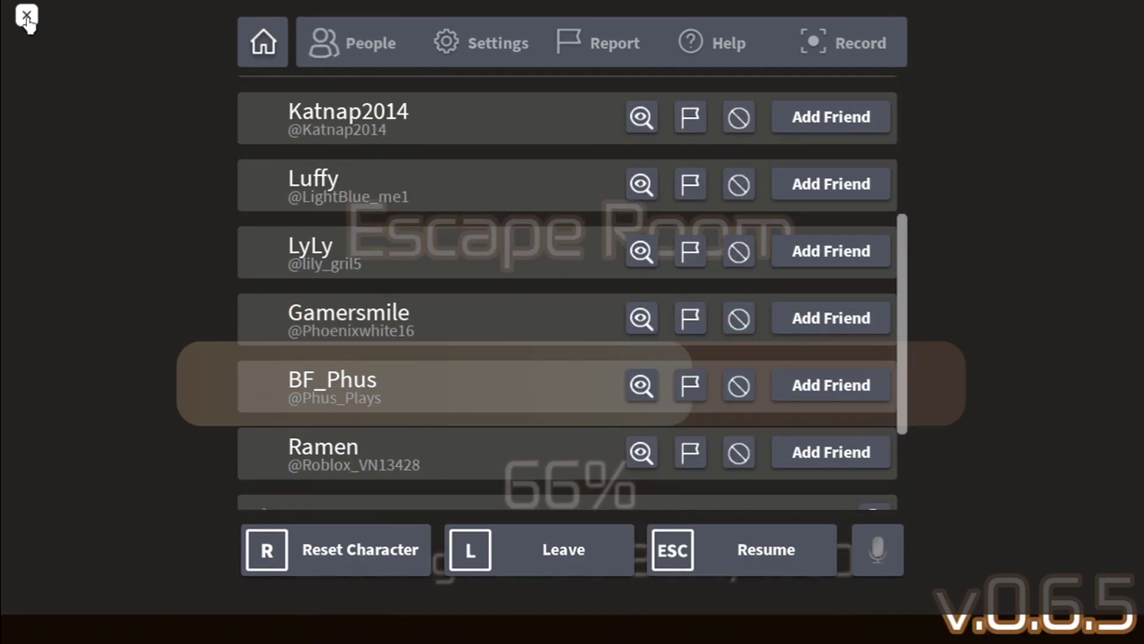
pyautogui.click(26, 15)
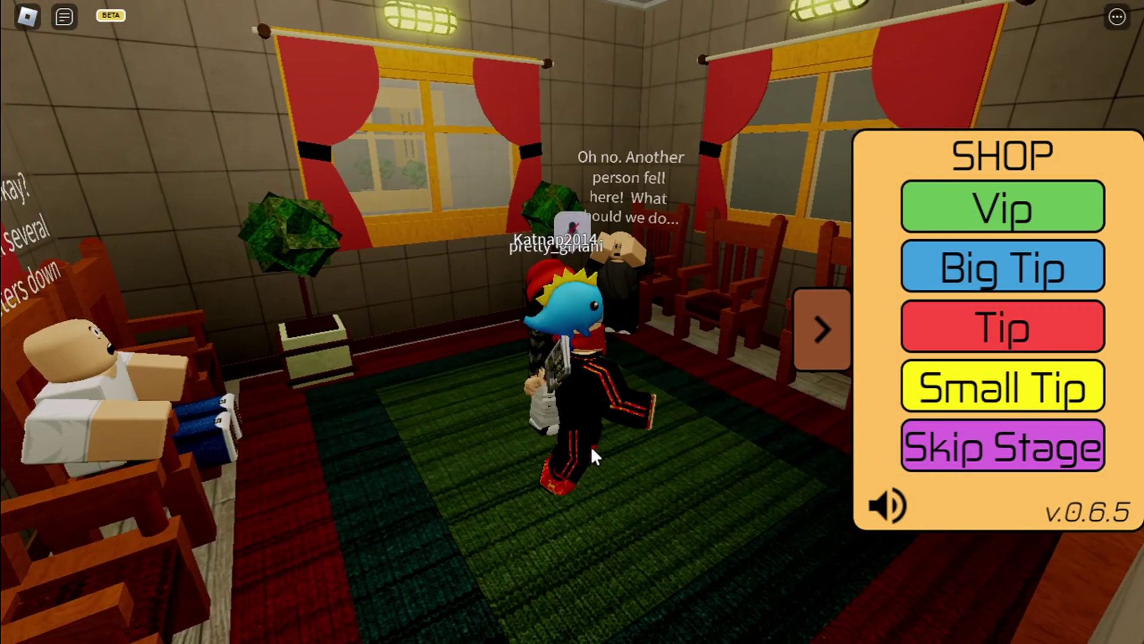
# Collapse the shop panel and look around the dark metal room
pyautogui.press('Escape')
pyautogui.scroll(3, 733, 358)
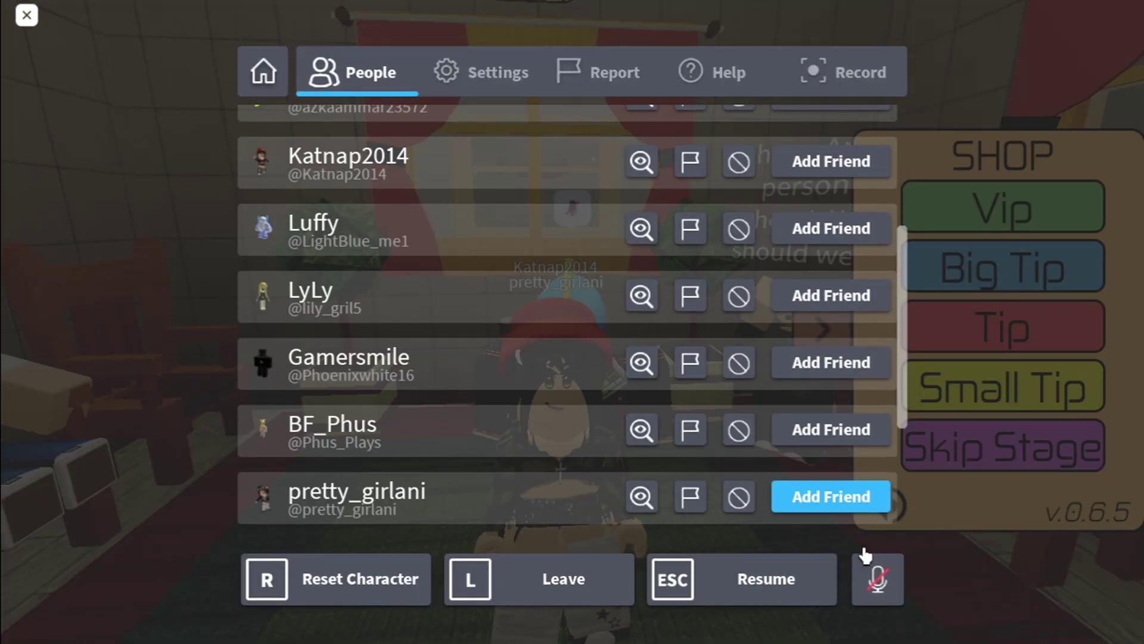
pyautogui.press('Escape')
pyautogui.click(821, 331)
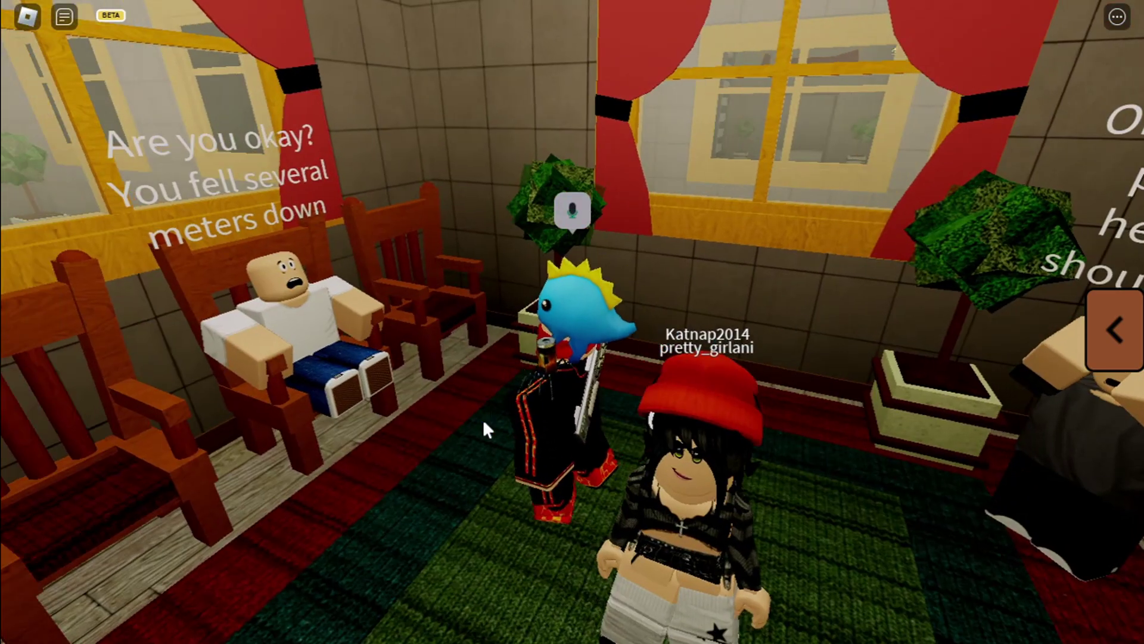
pyautogui.scroll(3, 484, 419)
pyautogui.scroll(2, 572, 330)
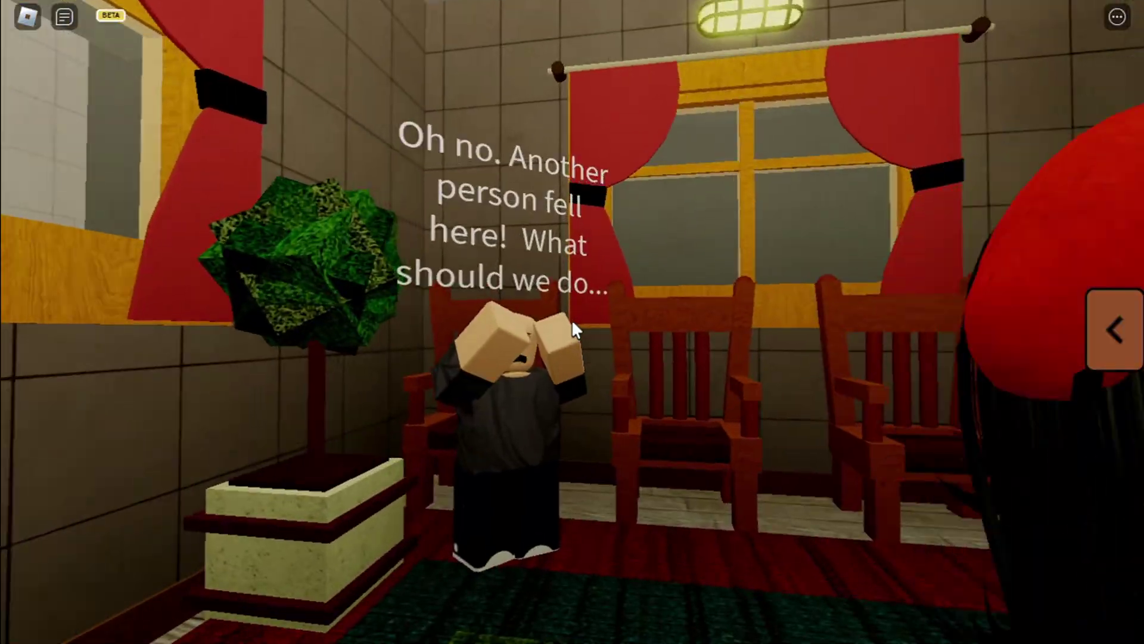
pyautogui.rightClick(572, 330)
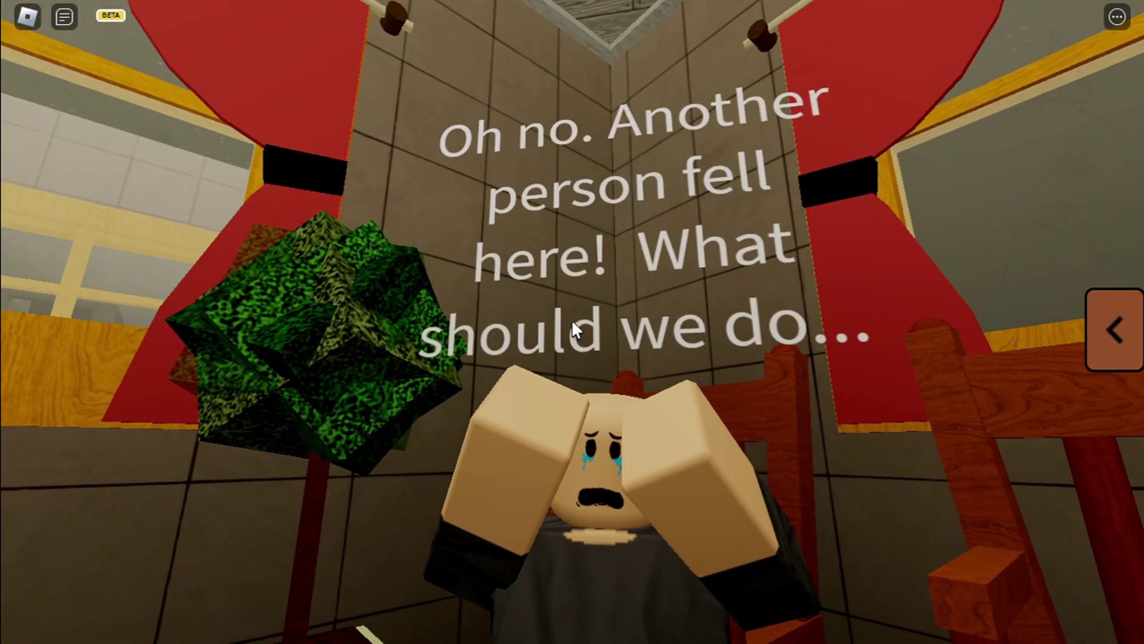
pyautogui.scroll(-2, 572, 331)
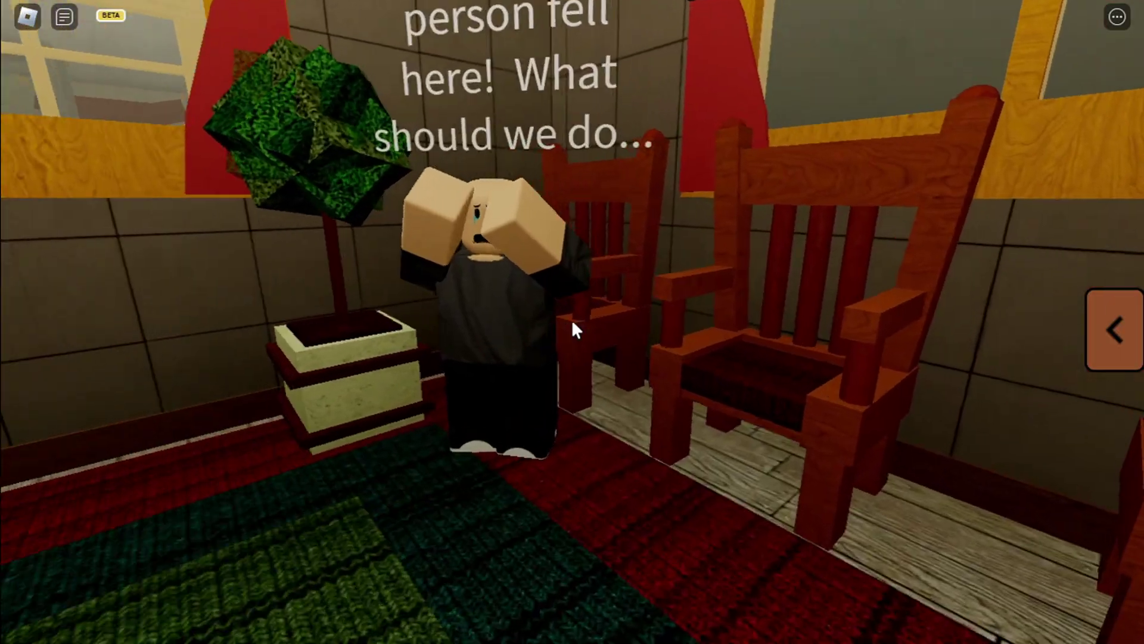
pyautogui.moveTo(572, 331); pyautogui.dragTo(572, 331)
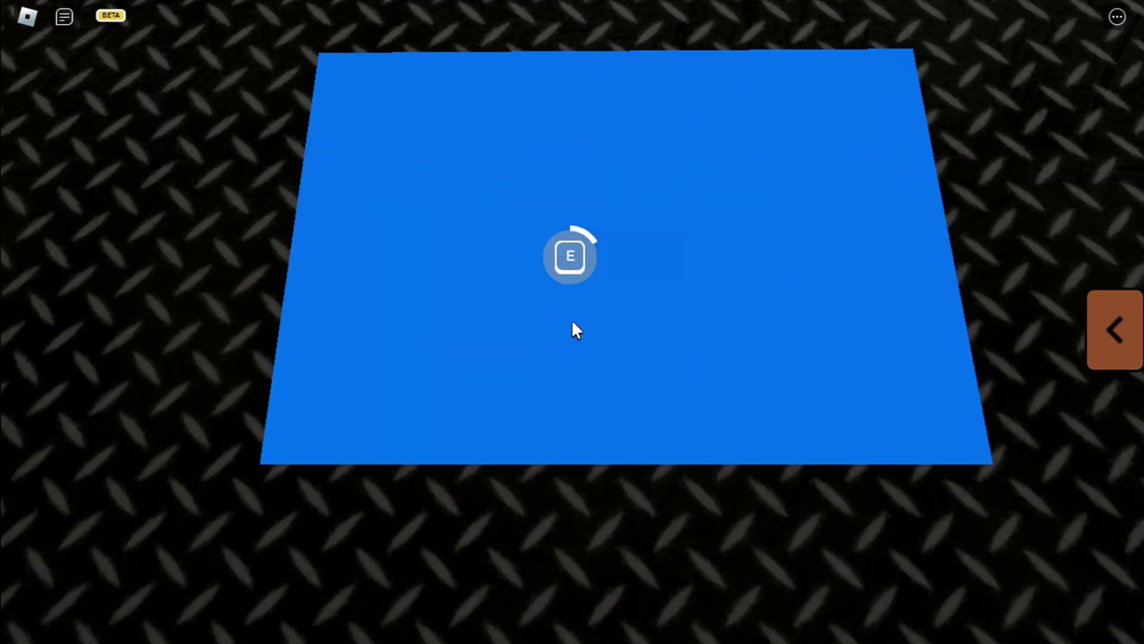
# Press both blue buttons to open the door
pyautogui.press('e')
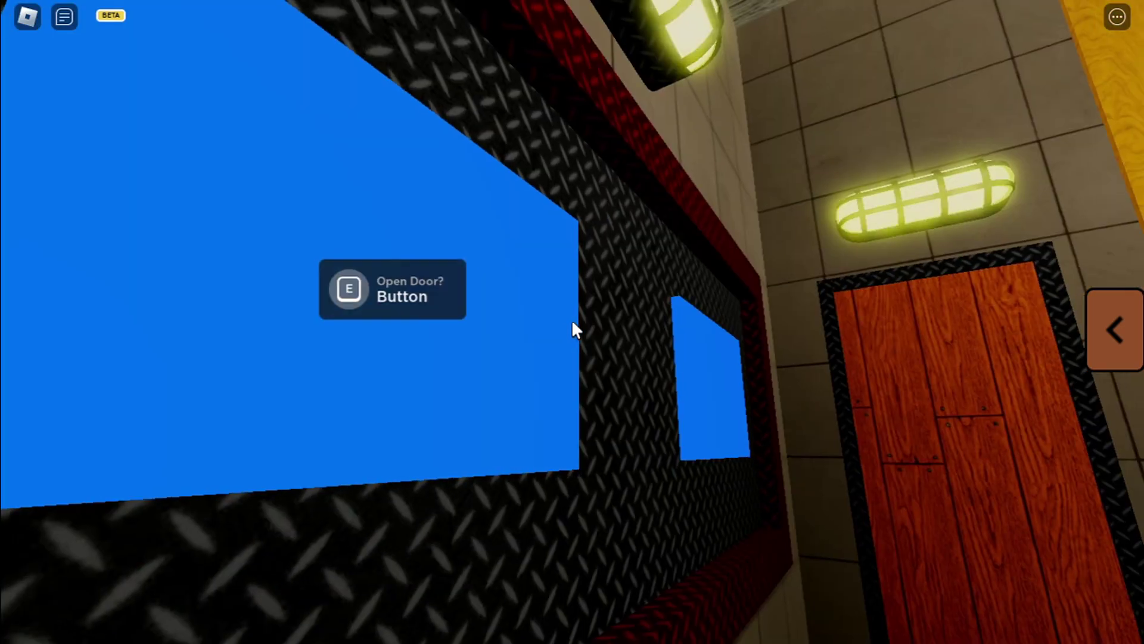
pyautogui.moveTo(574, 330); pyautogui.dragTo(575, 330)
pyautogui.press('e')
pyautogui.press('w')
pyautogui.press('w')
pyautogui.press('w')
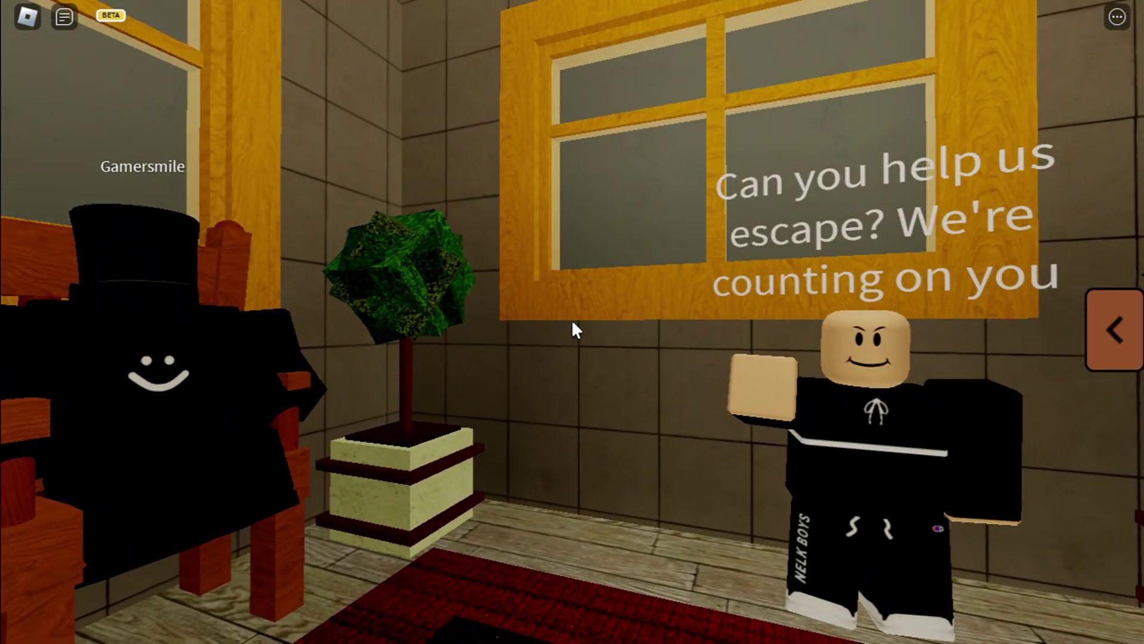
# Check the in-game people list twice, then look around the red room
pyautogui.moveTo(575, 330); pyautogui.dragTo(575, 330)
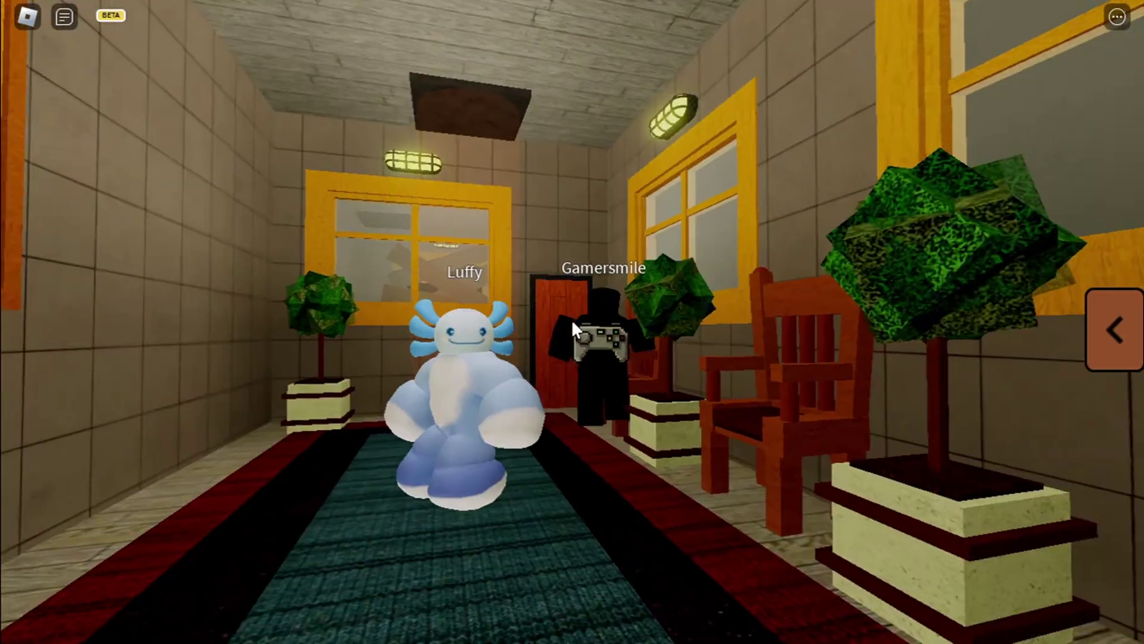
pyautogui.scroll(-3, 575, 330)
pyautogui.press('Escape')
pyautogui.scroll(-5, 617, 268)
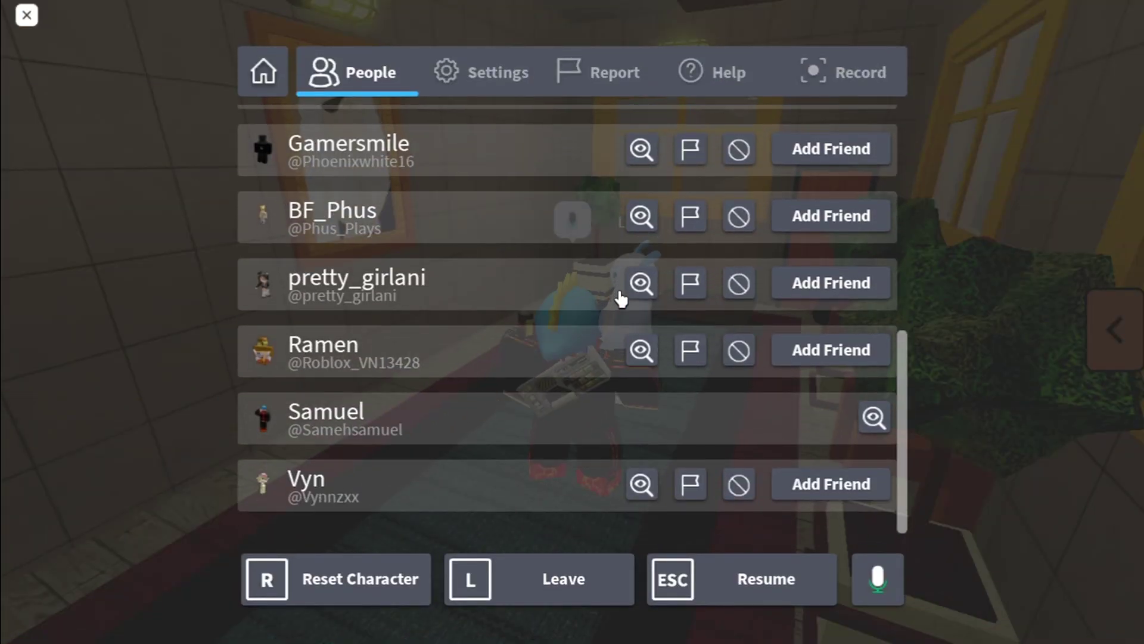
pyautogui.scroll(6, 550, 268)
pyautogui.press('Escape')
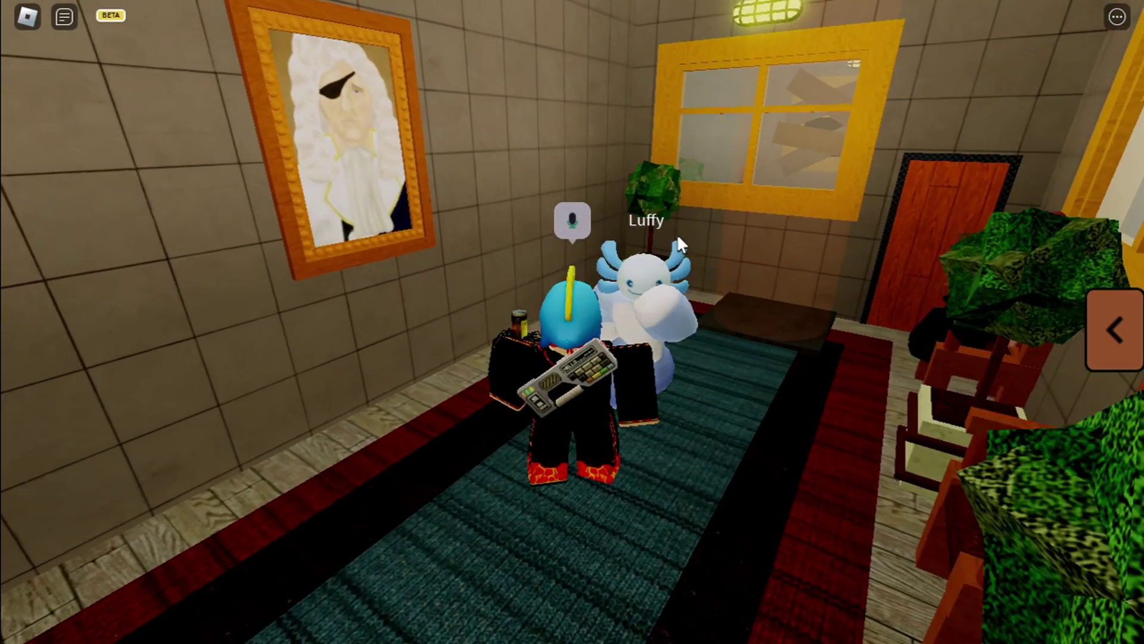
pyautogui.press('Escape')
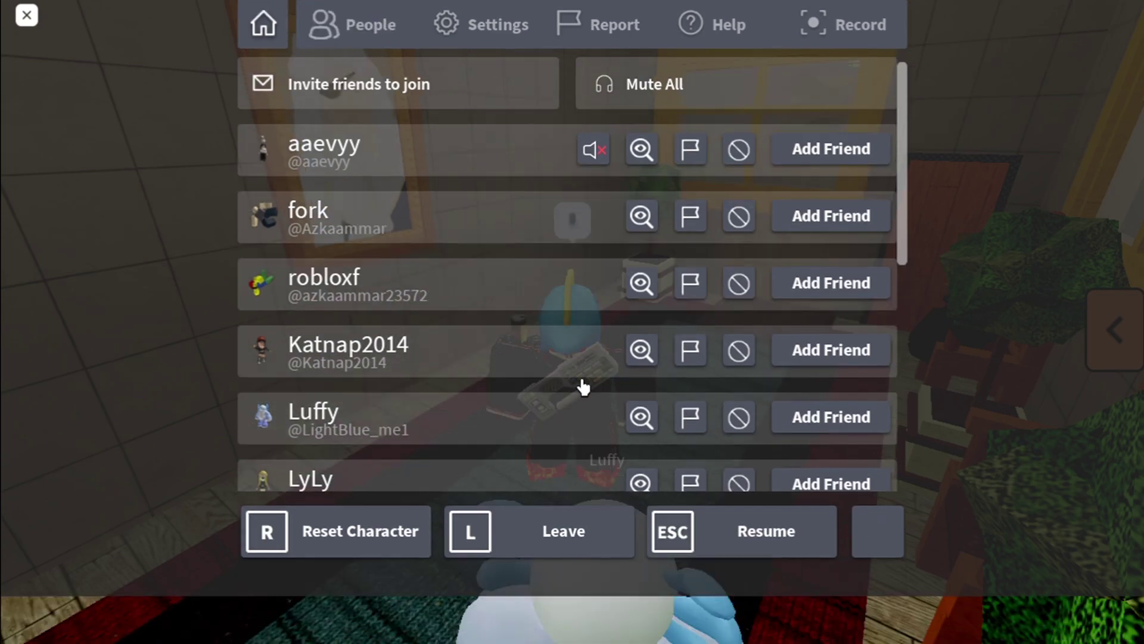
pyautogui.press('Escape')
pyautogui.scroll(3, 575, 330)
pyautogui.scroll(3, 575, 330)
pyautogui.moveTo(574, 330); pyautogui.dragTo(574, 329)
pyautogui.scroll(3, 575, 330)
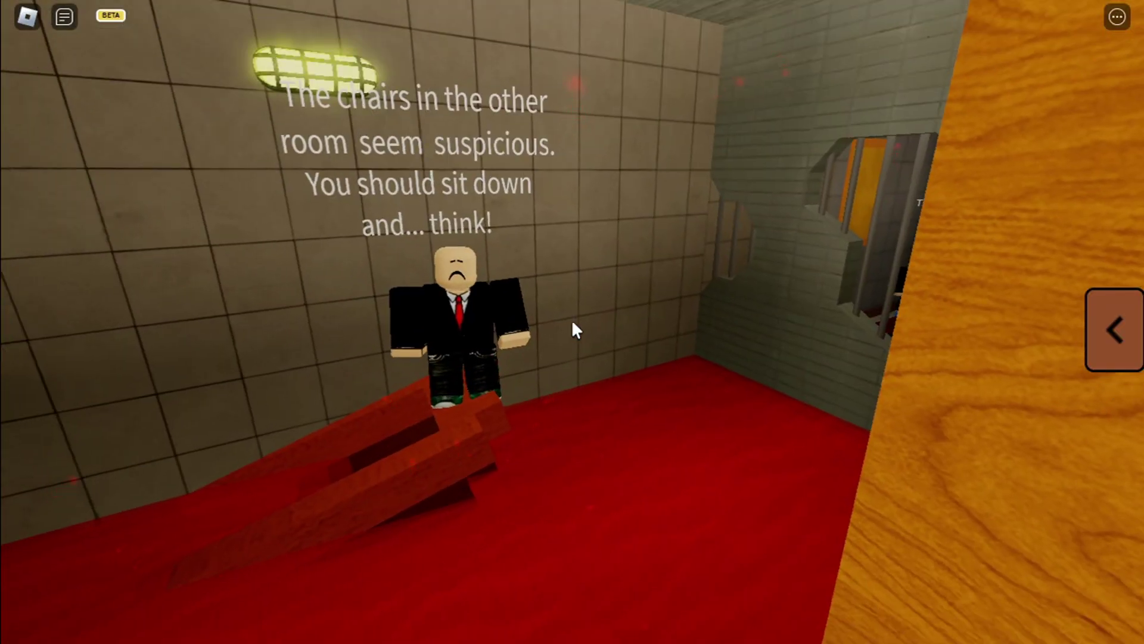
# Walk to the chair and swing the camera around the avatar
pyautogui.moveTo(575, 329); pyautogui.dragTo(574, 330)
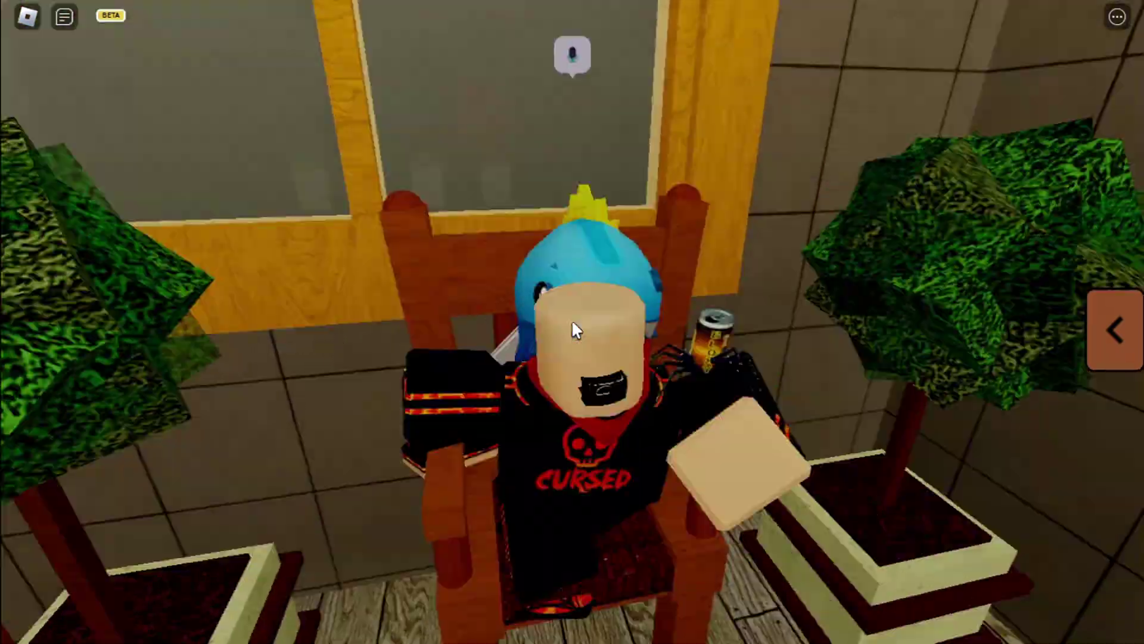
pyautogui.press('w')
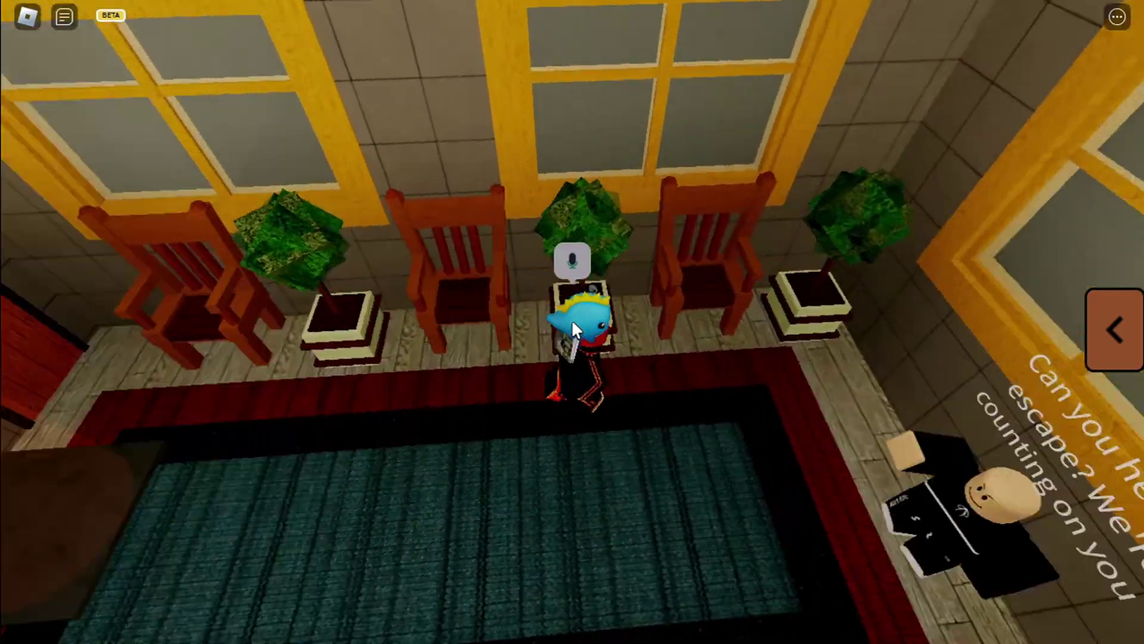
pyautogui.rightClick(572, 329)
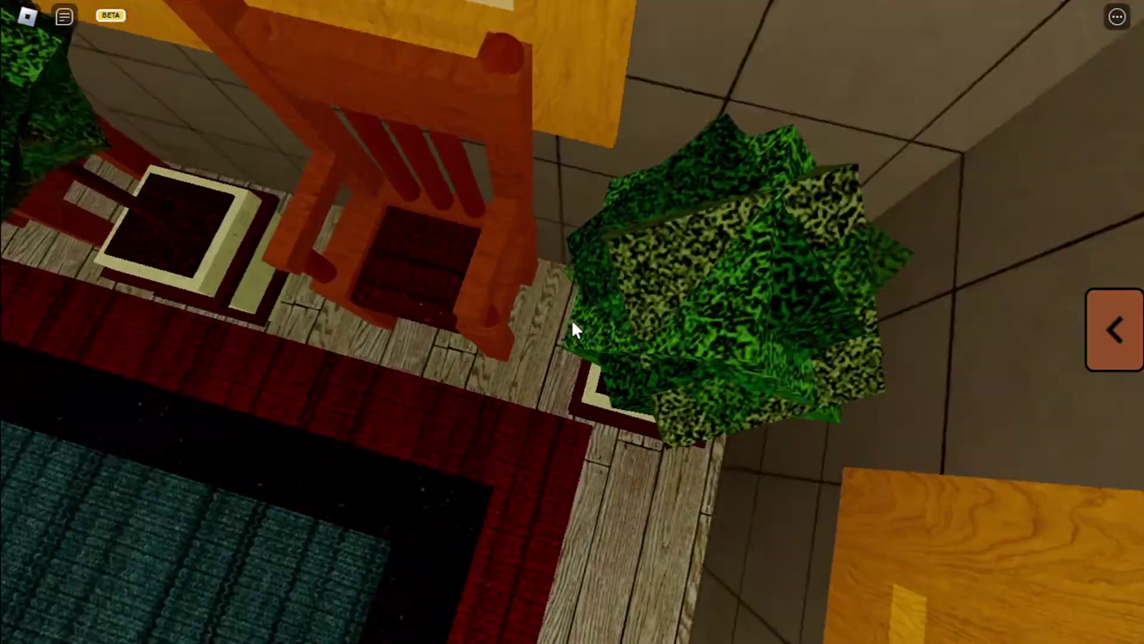
pyautogui.moveTo(572, 329); pyautogui.dragTo(572, 329)
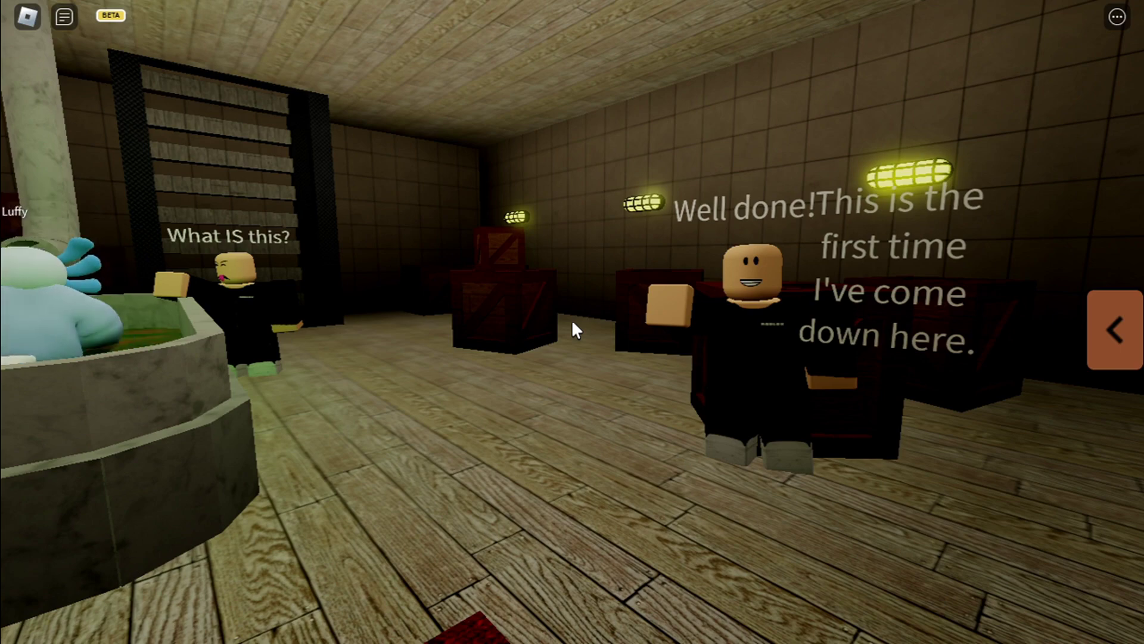
# Look around the basement, check the player list, and face the wooden stairs
pyautogui.moveTo(573, 329); pyautogui.dragTo(572, 329)
pyautogui.press('Escape')
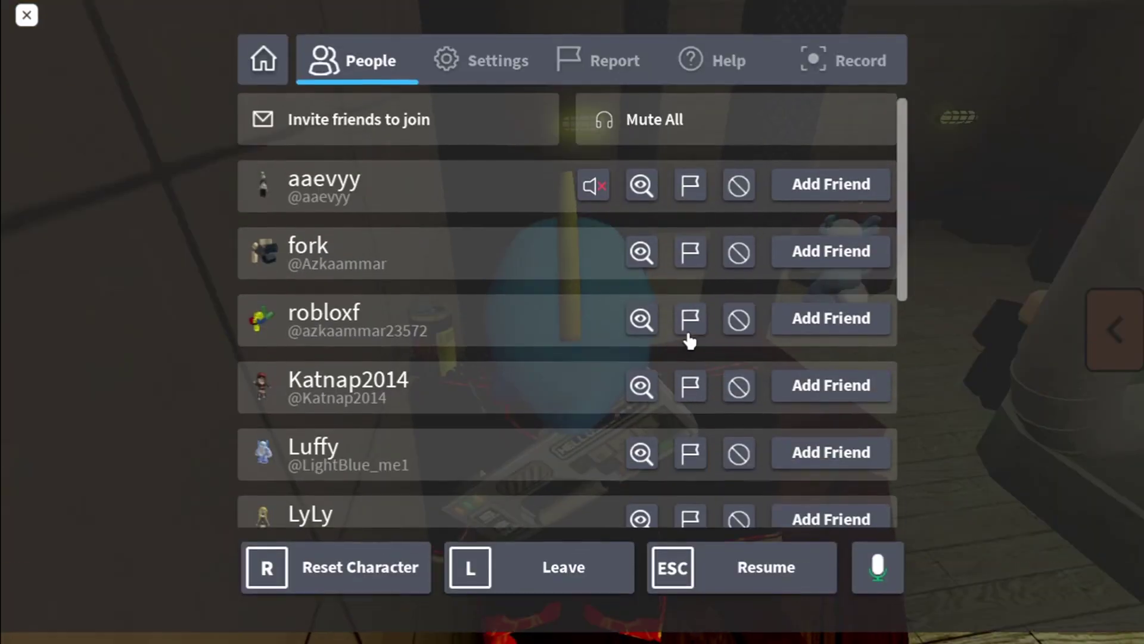
pyautogui.scroll(-1, 598, 345)
pyautogui.press('Escape')
pyautogui.press('Escape')
pyautogui.moveTo(572, 329); pyautogui.dragTo(574, 347)
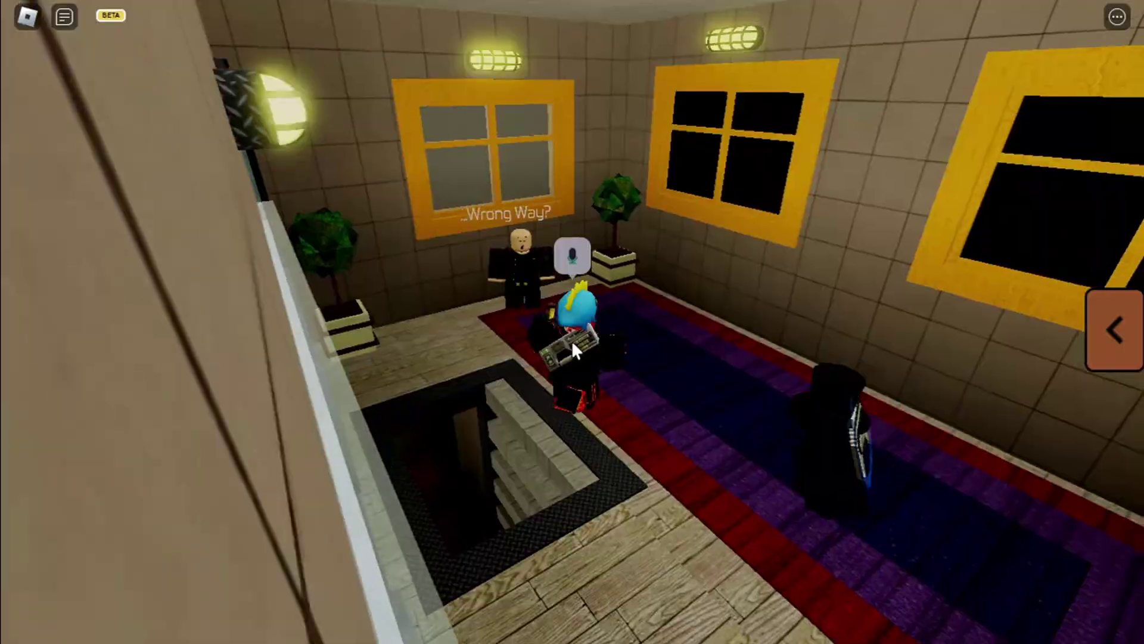
pyautogui.scroll(5, 571, 341)
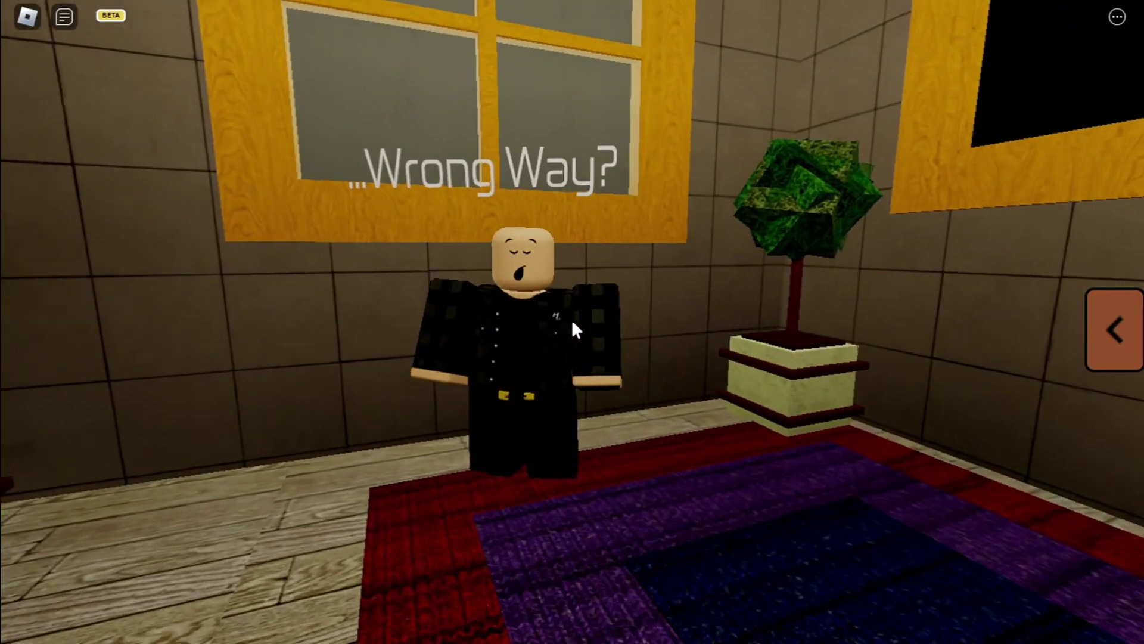
# Walk to the yellow window, check the player list, then climb the ladder upstairs
pyautogui.moveTo(573, 331); pyautogui.dragTo(572, 330)
pyautogui.press('w')
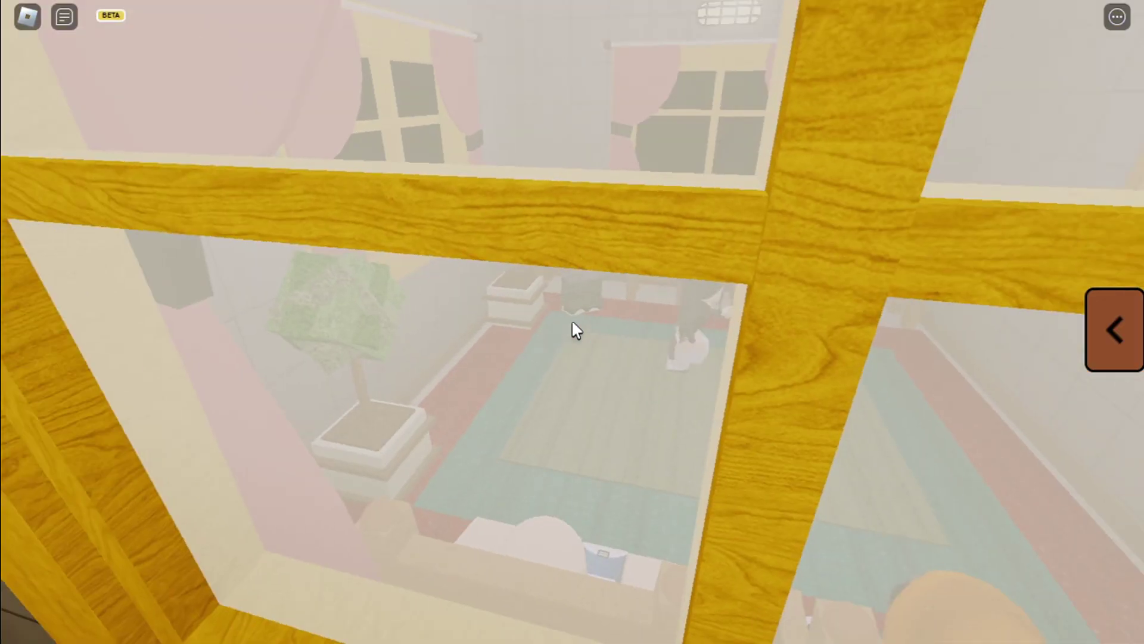
pyautogui.press('Escape')
pyautogui.scroll(3, 438, 348)
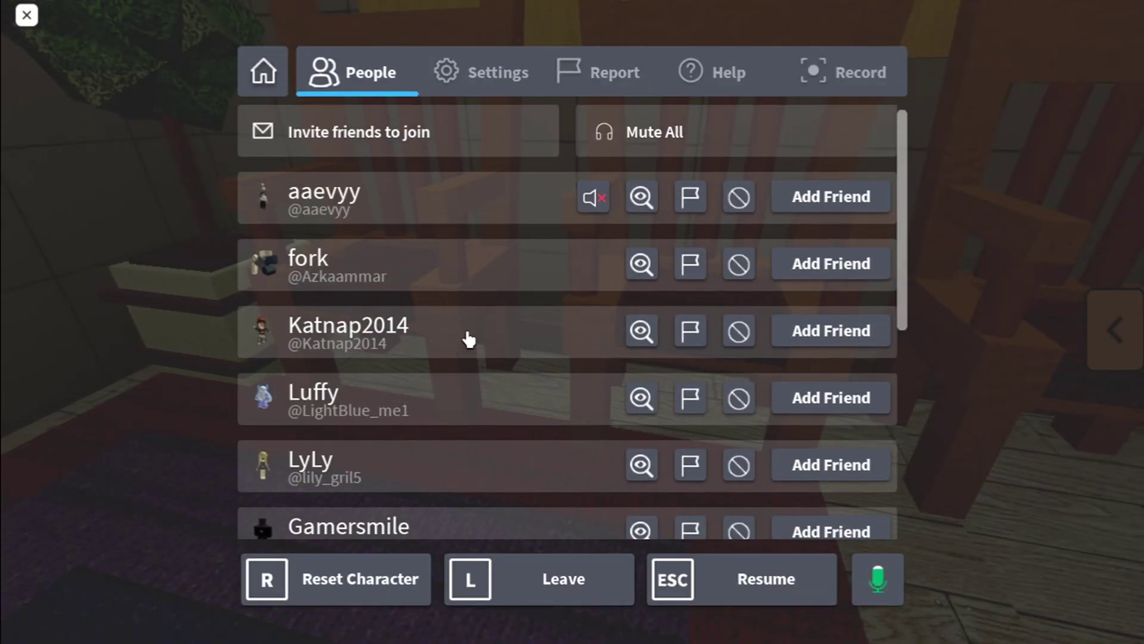
pyautogui.press('Escape')
pyautogui.moveTo(451, 320)
pyautogui.mouseDown()
pyautogui.moveTo(453, 332)
pyautogui.moveTo(478, 321)
pyautogui.mouseUp()
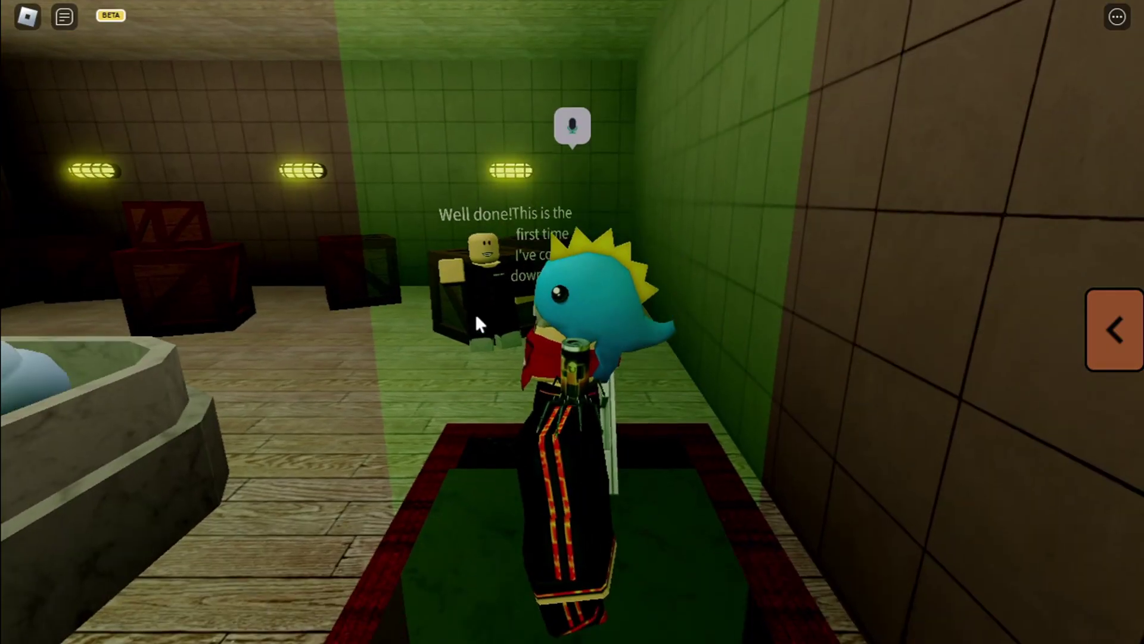
pyautogui.press('w')
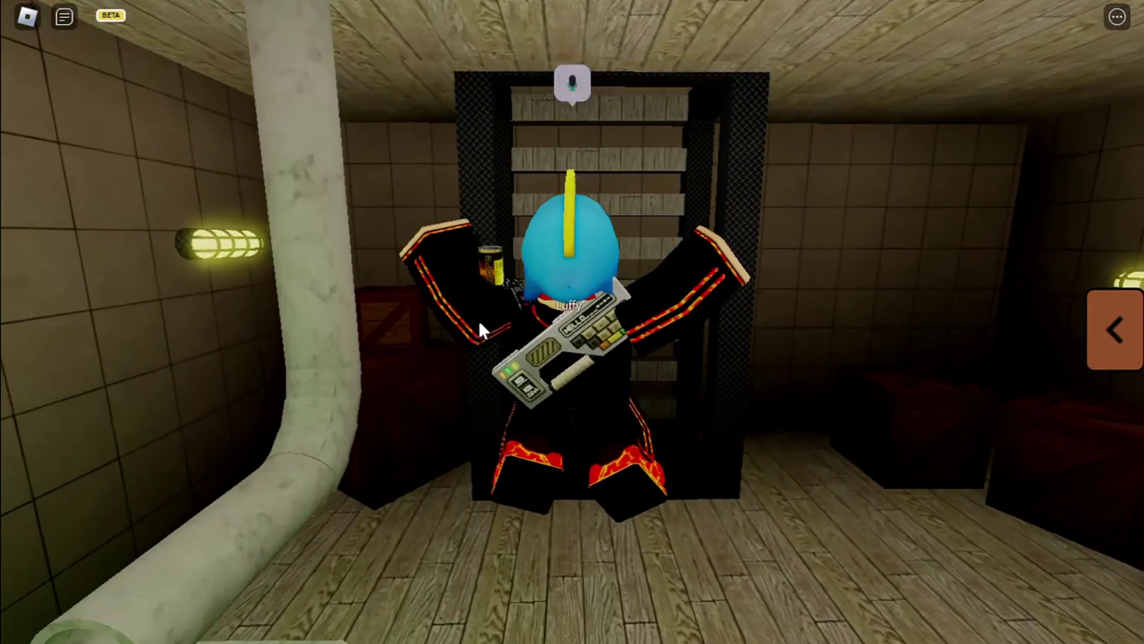
pyautogui.press('w')
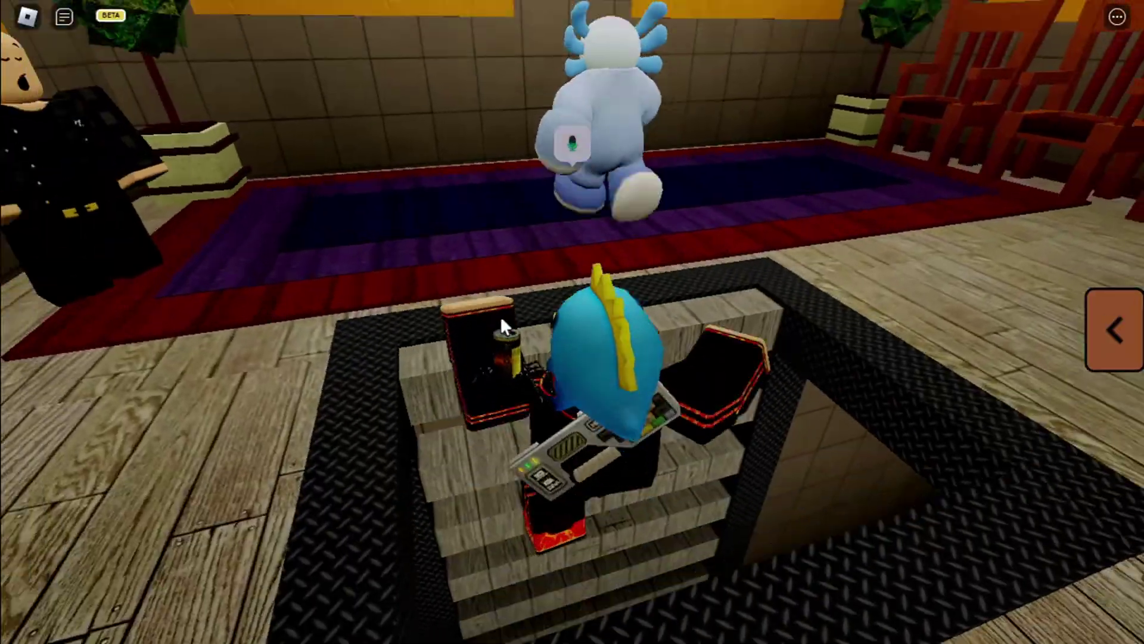
# Walk past the blue creature, through the dark room, onto the red room's stone pedestal
pyautogui.moveTo(479, 320)
pyautogui.mouseDown()
pyautogui.moveTo(604, 323)
pyautogui.moveTo(572, 329)
pyautogui.mouseUp()
pyautogui.press('w')
pyautogui.press('w')
pyautogui.press('w')
pyautogui.press('w')
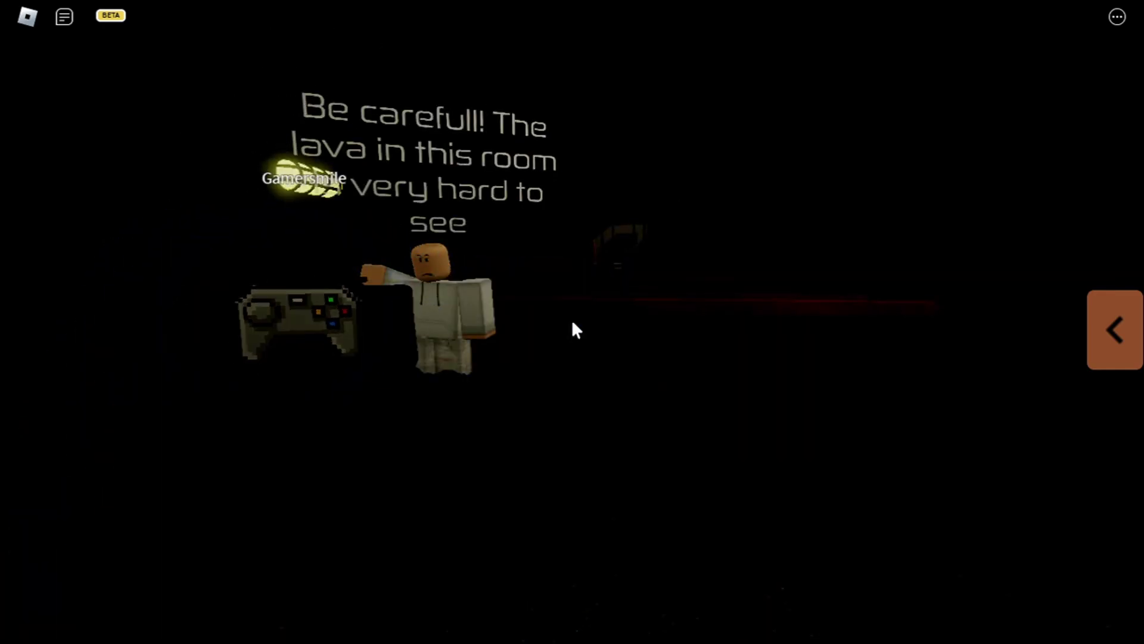
pyautogui.press('w')
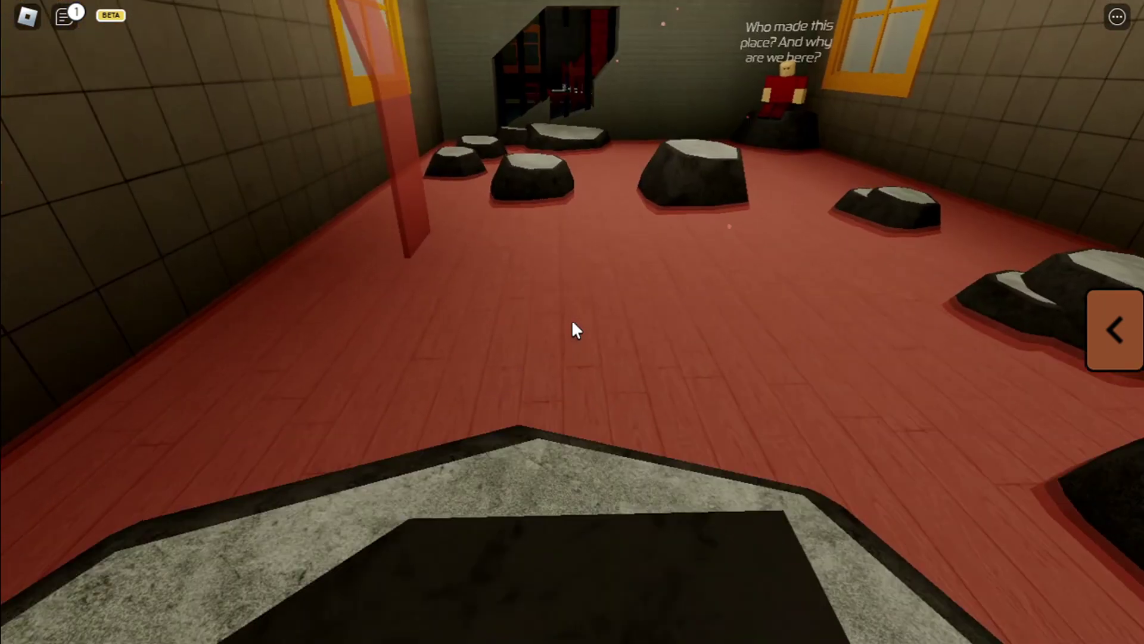
pyautogui.scroll(5, 572, 329)
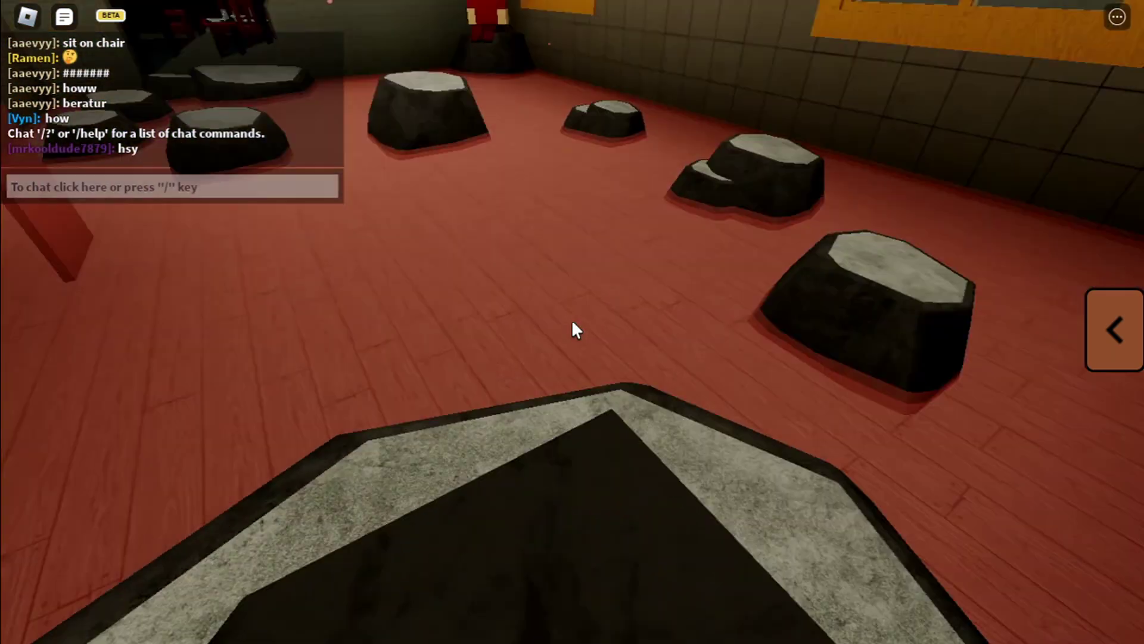
pyautogui.moveTo(573, 329); pyautogui.dragTo(575, 330)
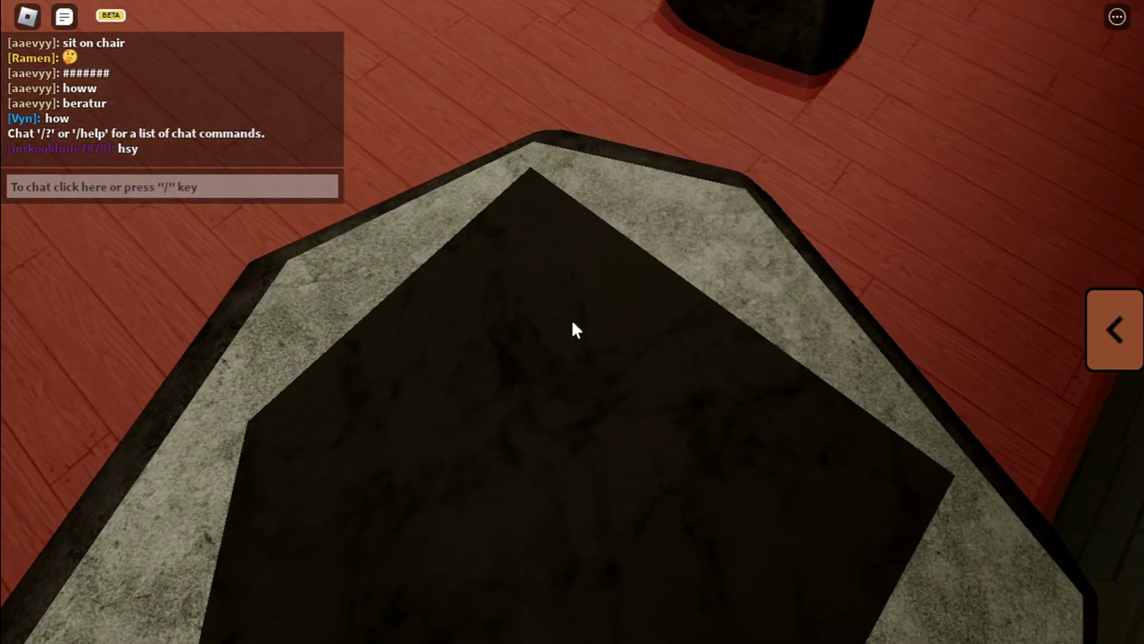
pyautogui.scroll(-3, 575, 331)
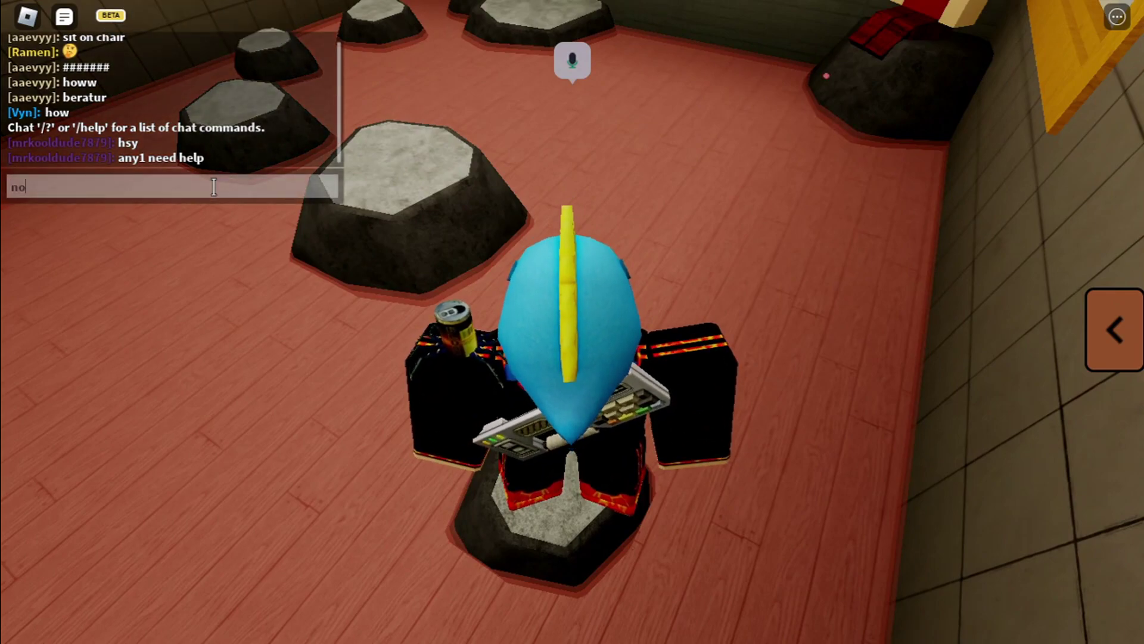
pyautogui.moveTo(575, 330); pyautogui.dragTo(563, 331)
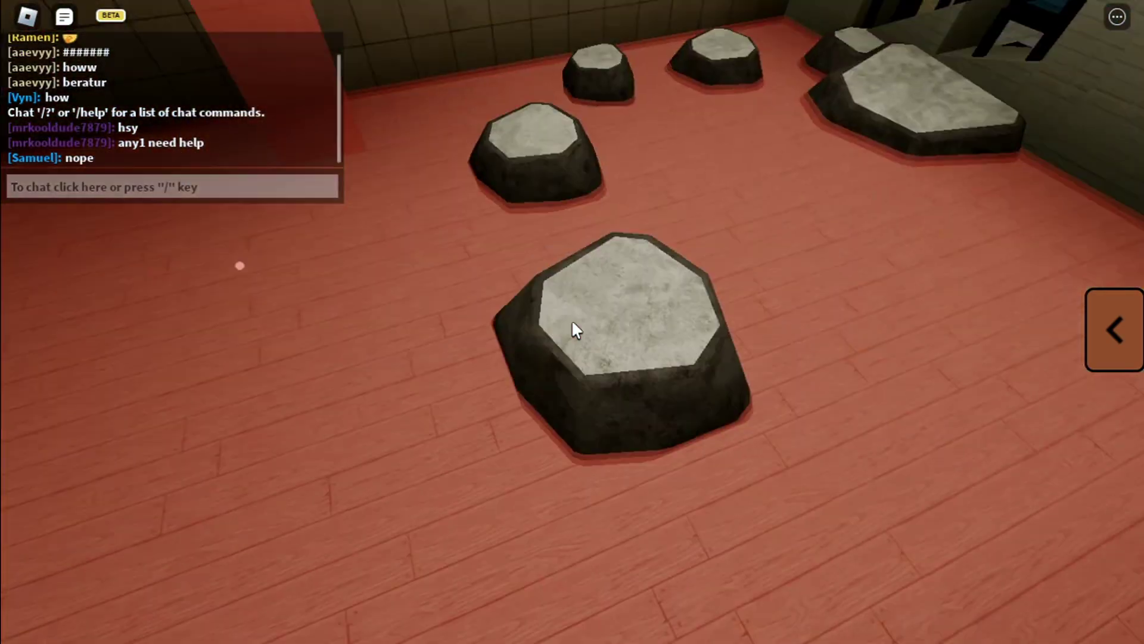
pyautogui.scroll(-3, 575, 330)
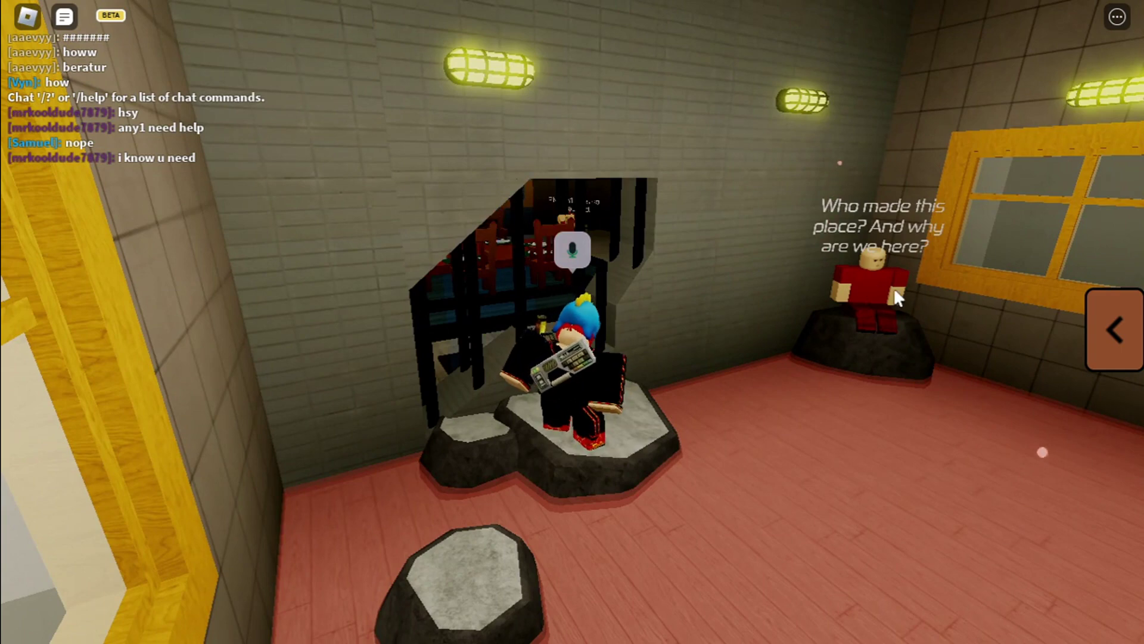
pyautogui.scroll(3, 673, 362)
# Look toward the plant, window and seated NPC in the dining room
pyautogui.moveTo(575, 330); pyautogui.dragTo(575, 330)
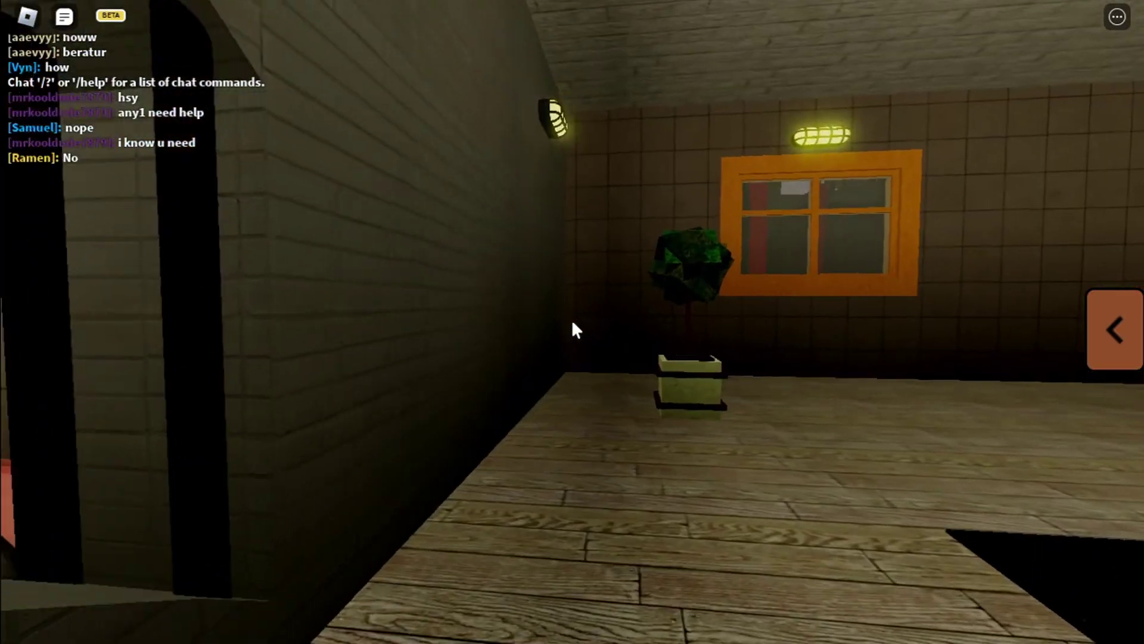
pyautogui.write('w')
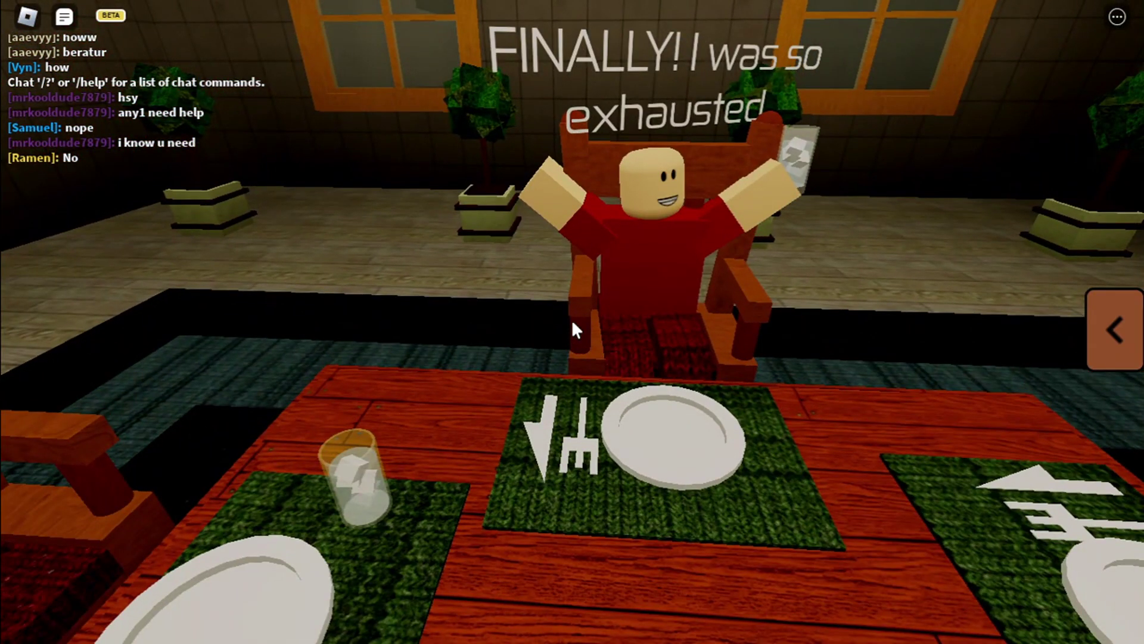
pyautogui.scroll(2, 575, 330)
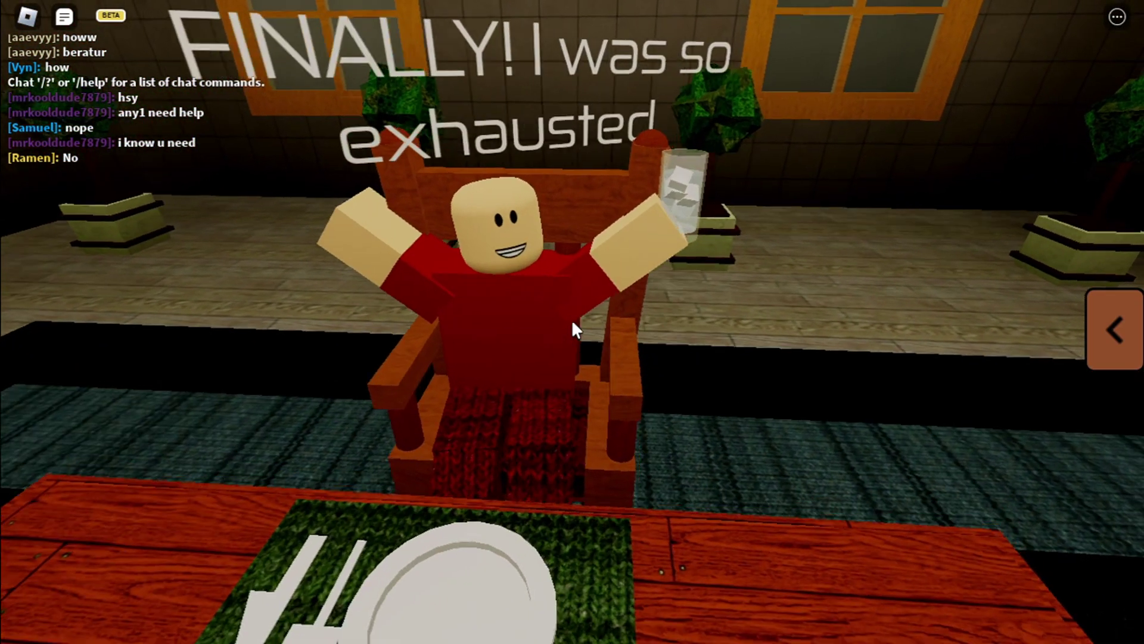
pyautogui.moveTo(575, 330); pyautogui.dragTo(575, 330)
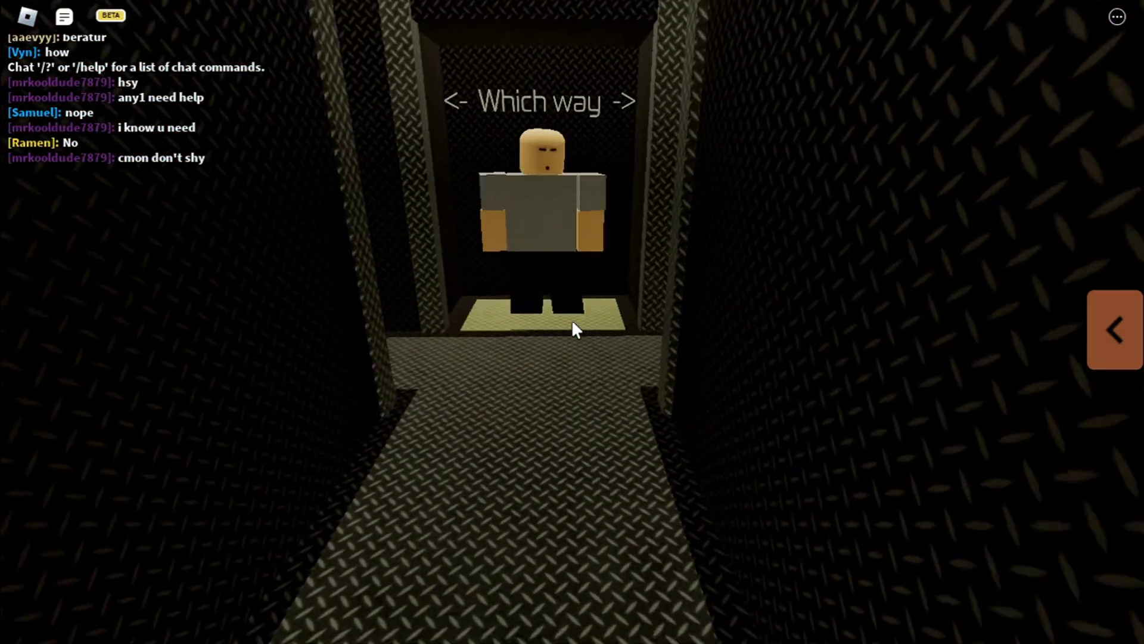
# Look down the next corridor and send the reply 'nah' in chat
pyautogui.moveTo(575, 330); pyautogui.dragTo(575, 331)
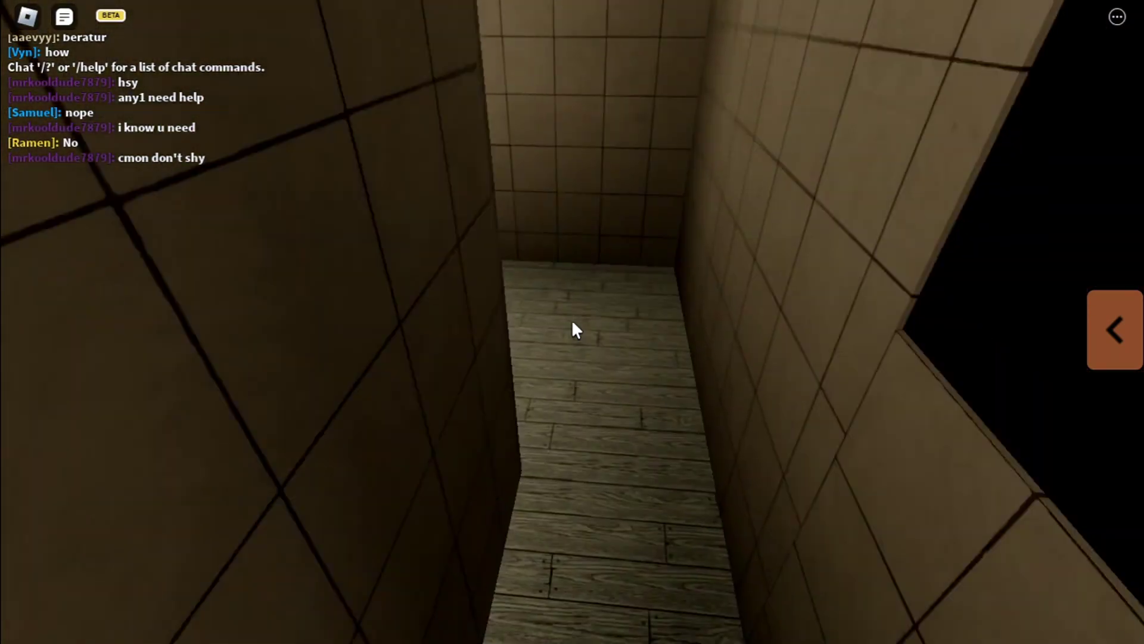
pyautogui.moveTo(575, 330); pyautogui.dragTo(575, 330)
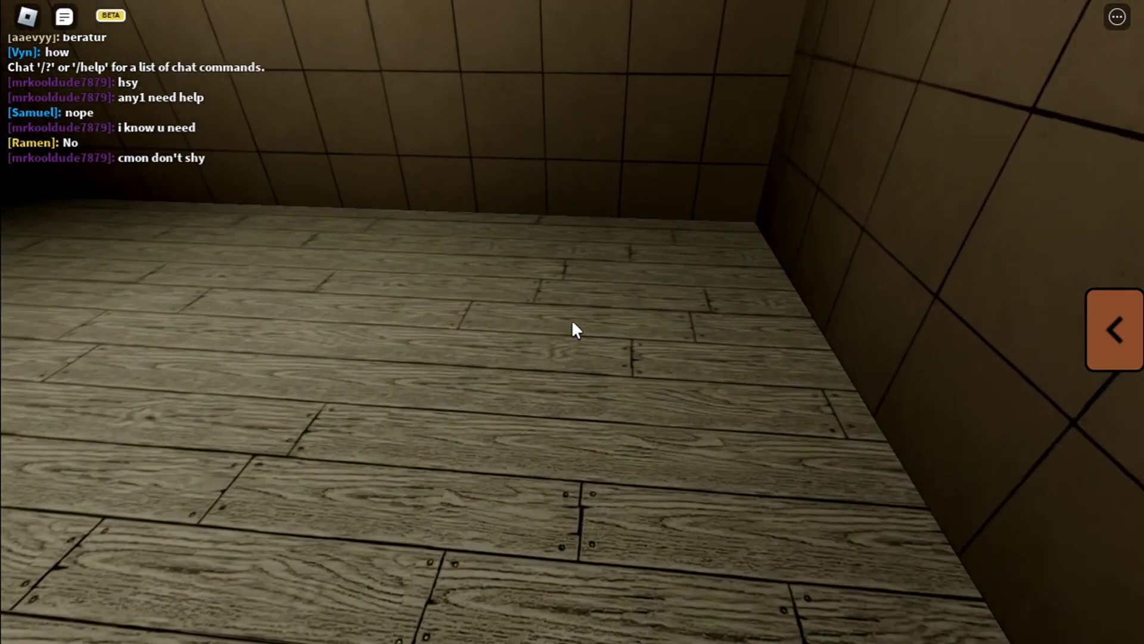
pyautogui.scroll(-3, 575, 329)
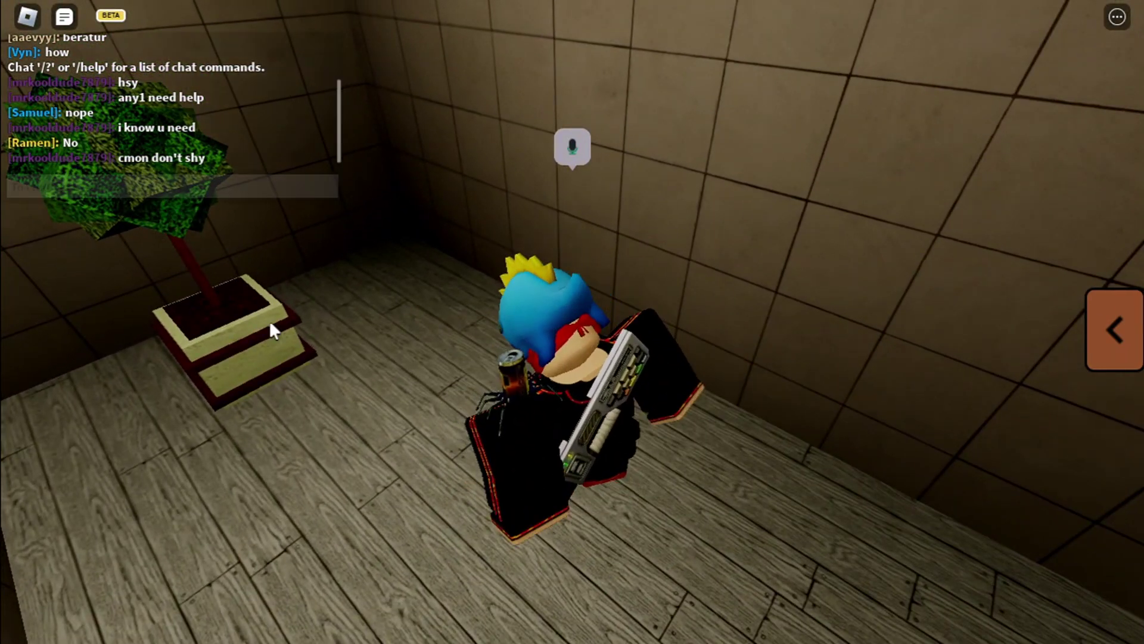
pyautogui.moveTo(270, 320); pyautogui.dragTo(377, 414)
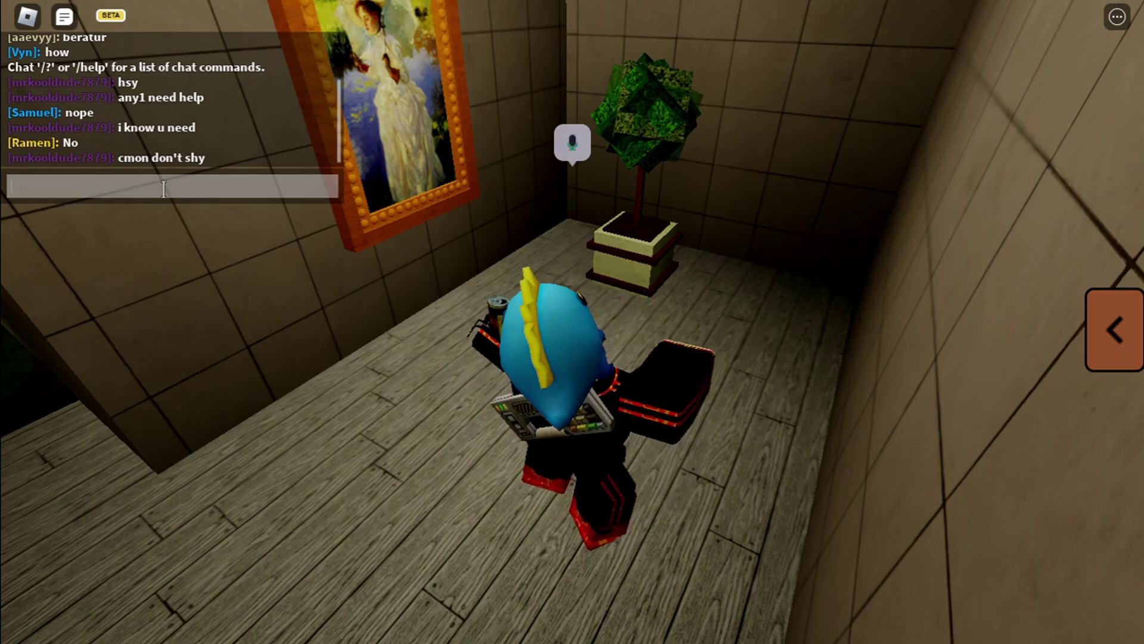
pyautogui.press('Return')
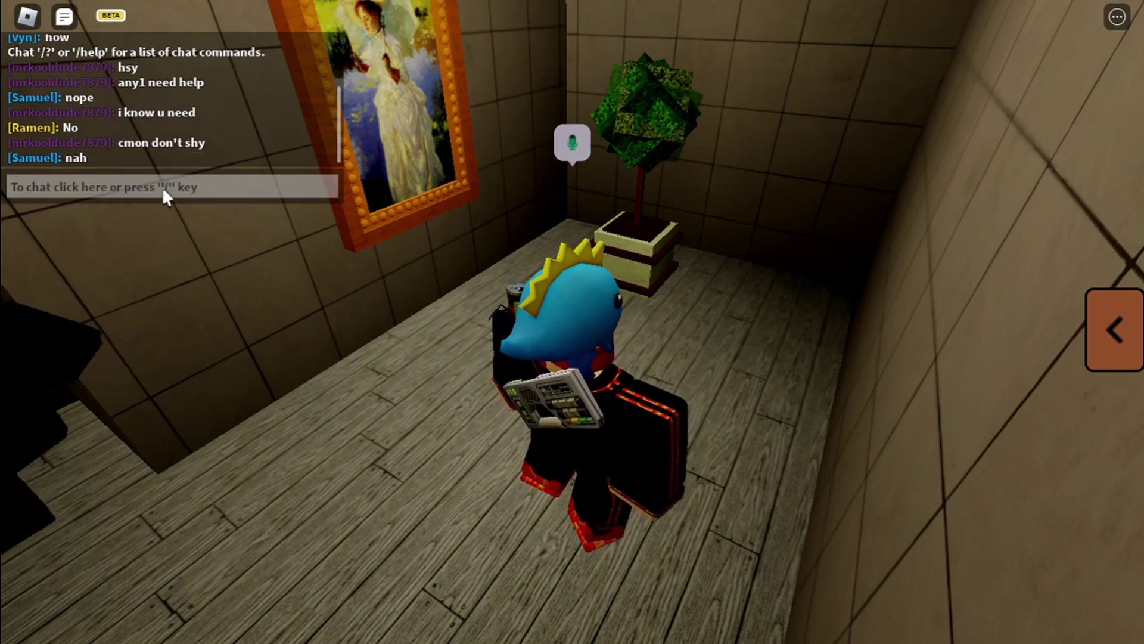
pyautogui.scroll(3, 398, 185)
pyautogui.scroll(-2, 573, 329)
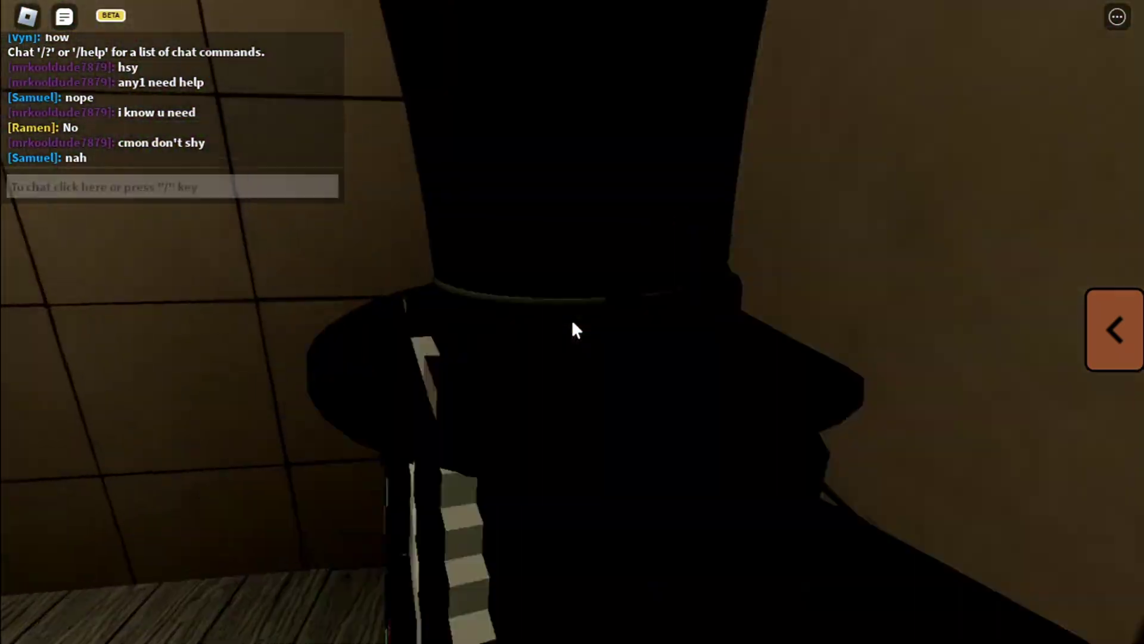
# Look down the narrow corridor, then turn toward the player asking for the exit
pyautogui.rightClick(574, 330)
pyautogui.scroll(3, 575, 330)
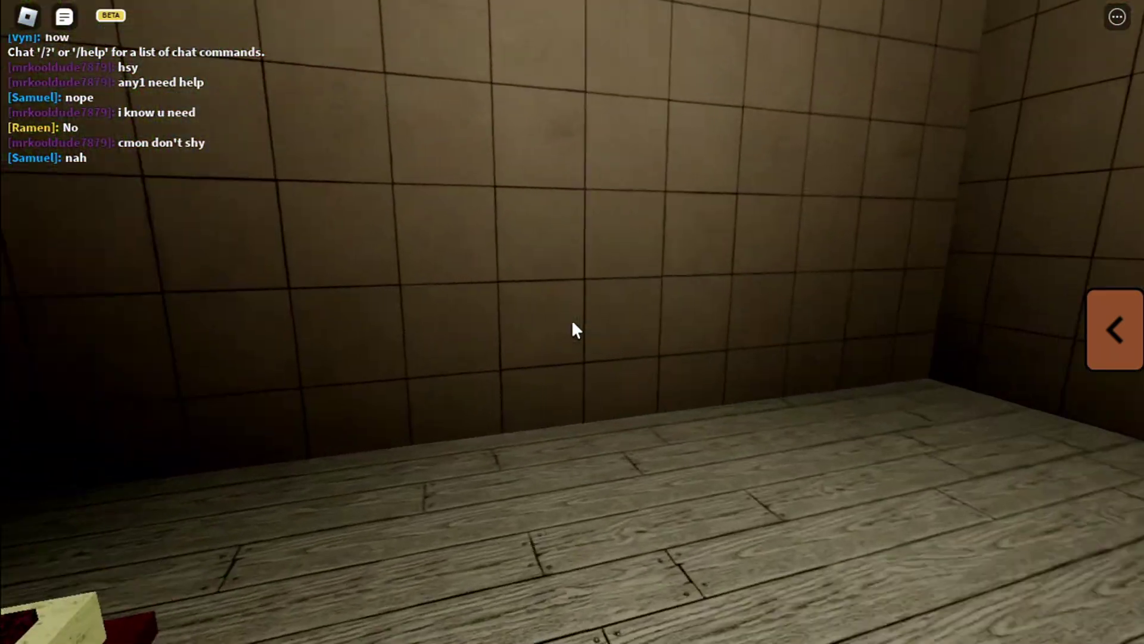
pyautogui.rightClick(575, 330)
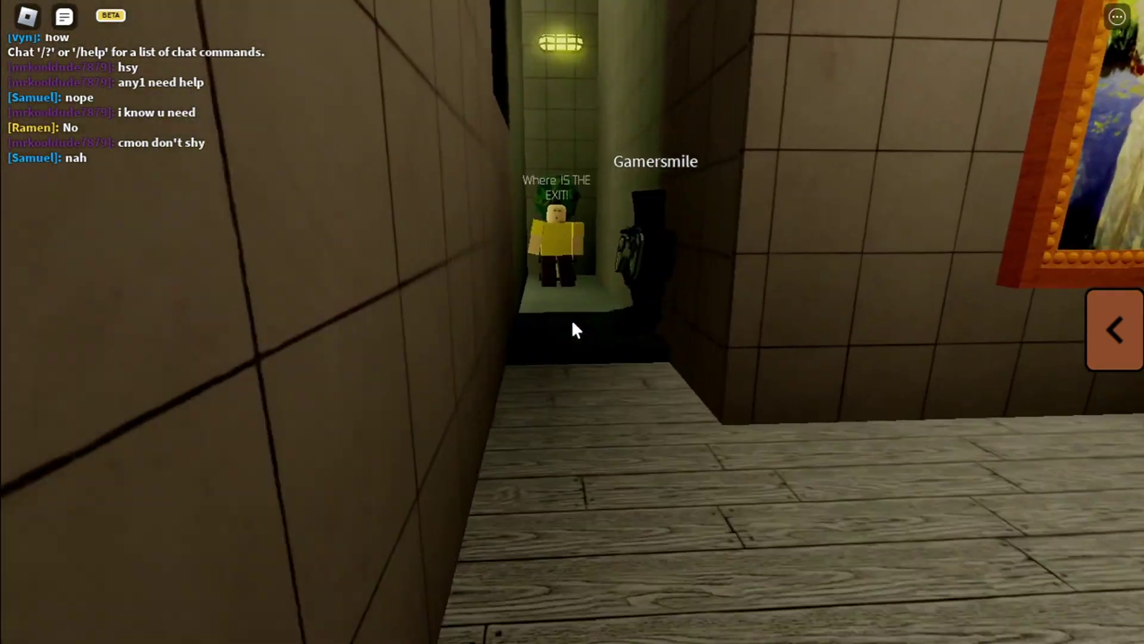
pyautogui.moveTo(575, 330); pyautogui.dragTo(575, 329)
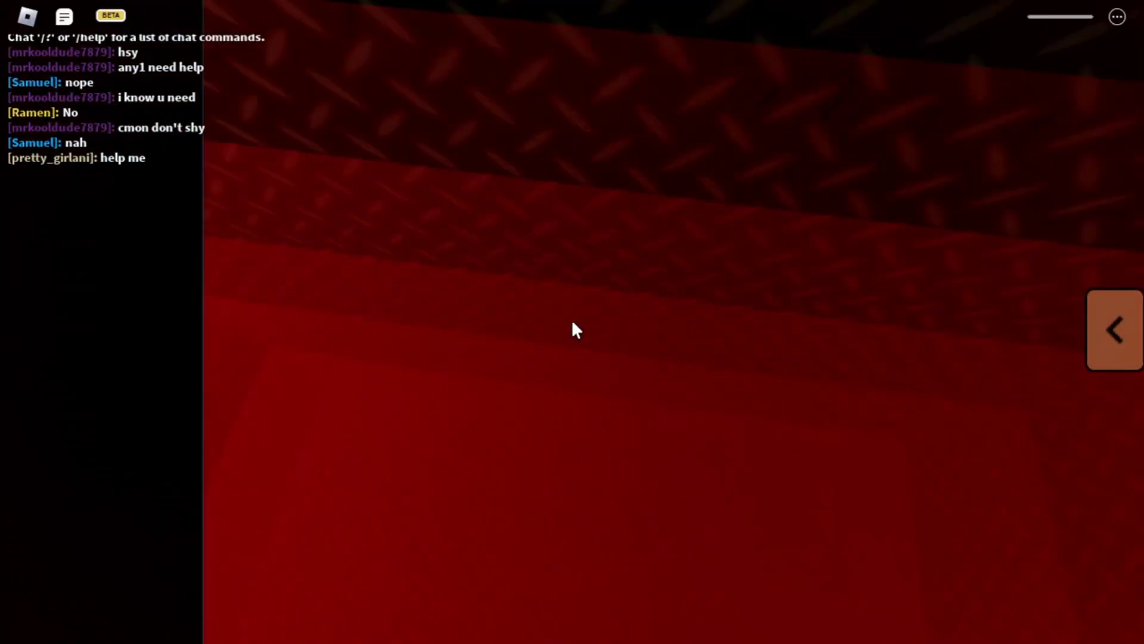
pyautogui.moveTo(589, 438); pyautogui.dragTo(575, 330)
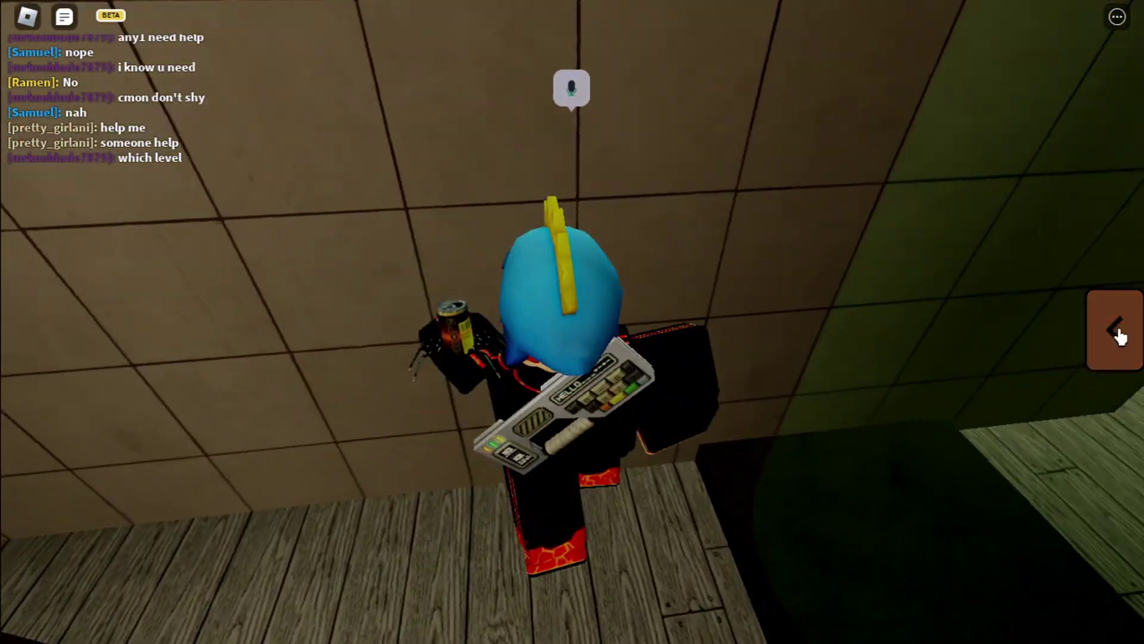
# Open the shop panel, then close it again
pyautogui.click(1119, 334)
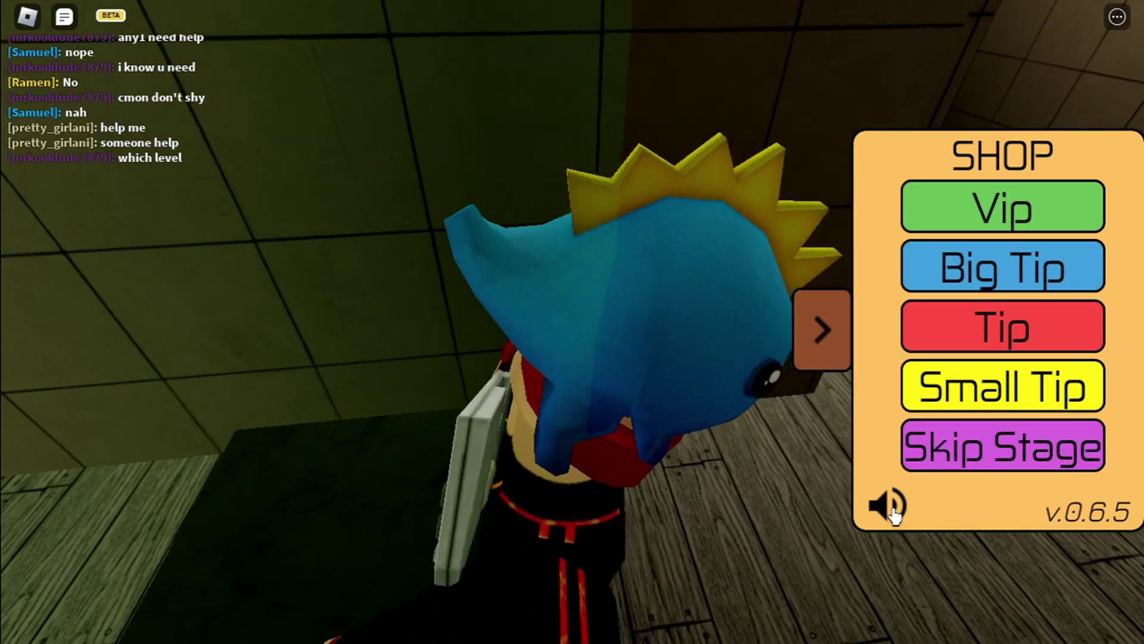
pyautogui.click(822, 329)
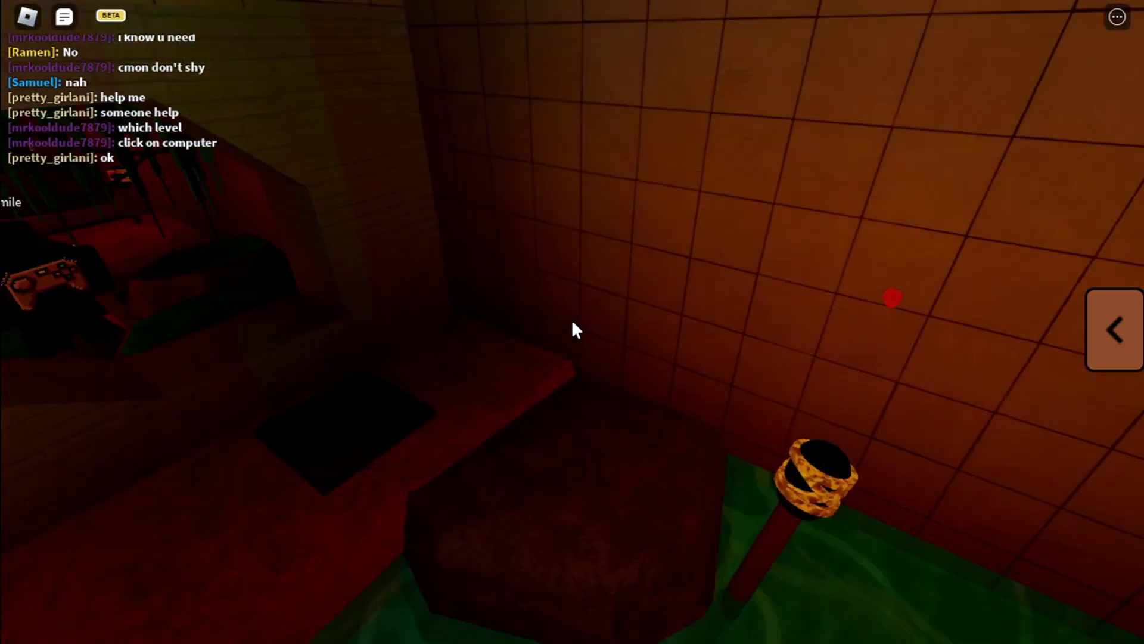
# Walk across the hexagonal platforms and along the green water channel toward the other player
pyautogui.press('w')
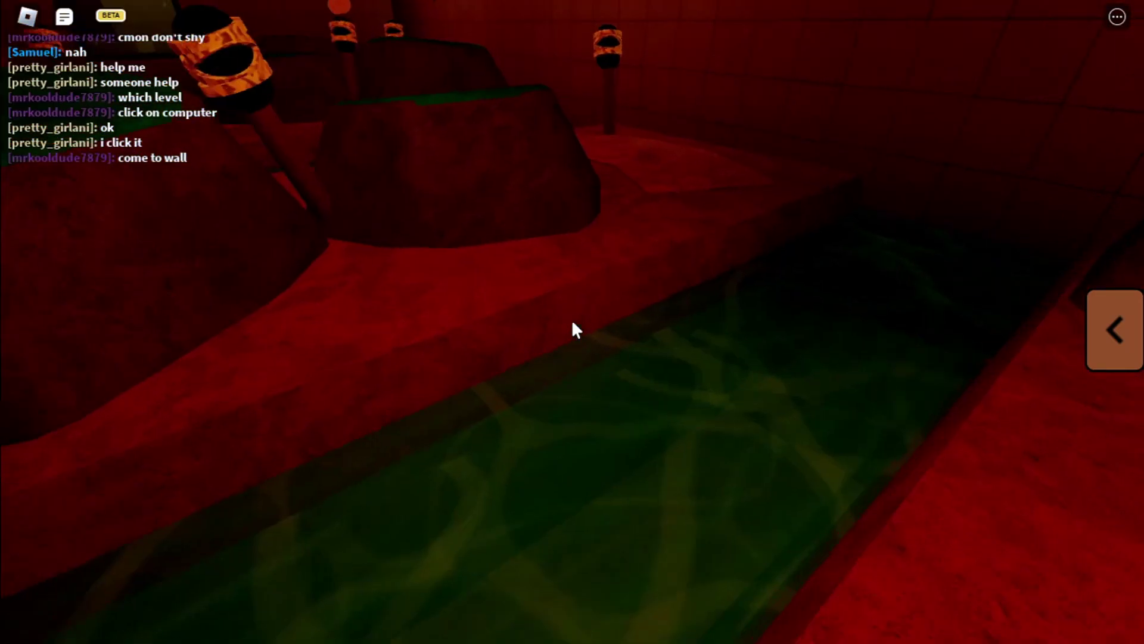
pyautogui.press('w')
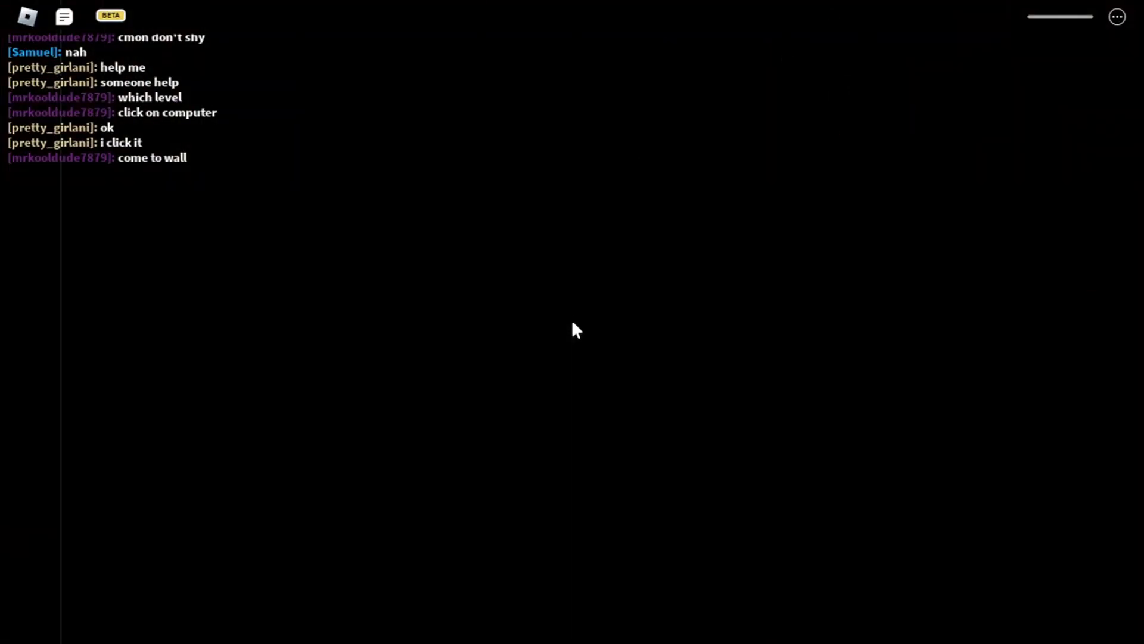
pyautogui.press('w')
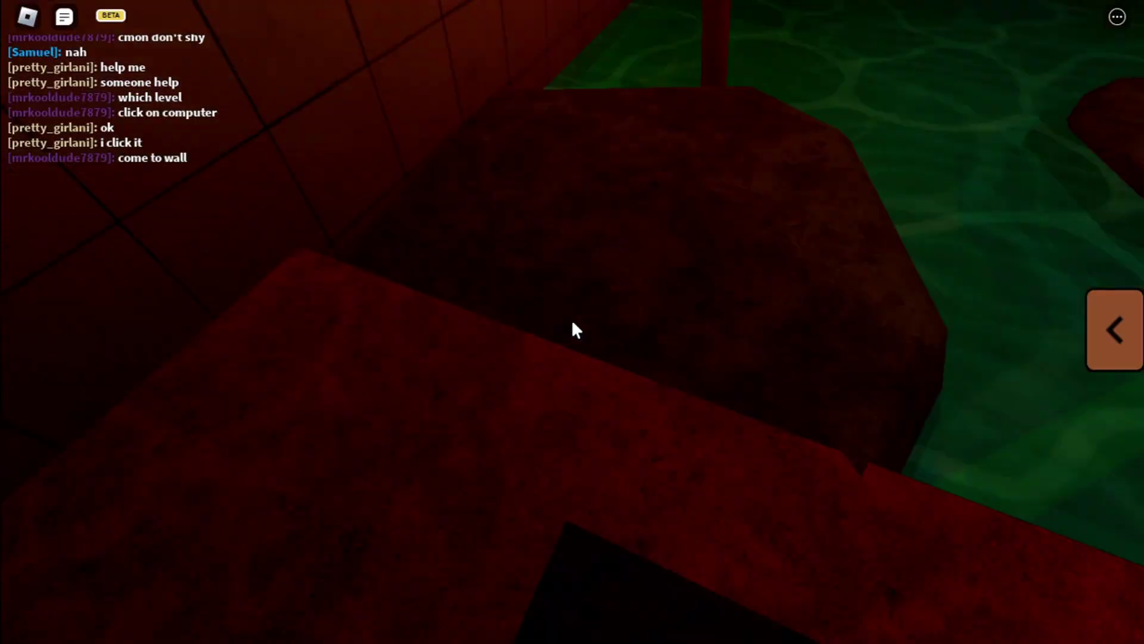
pyautogui.press('w')
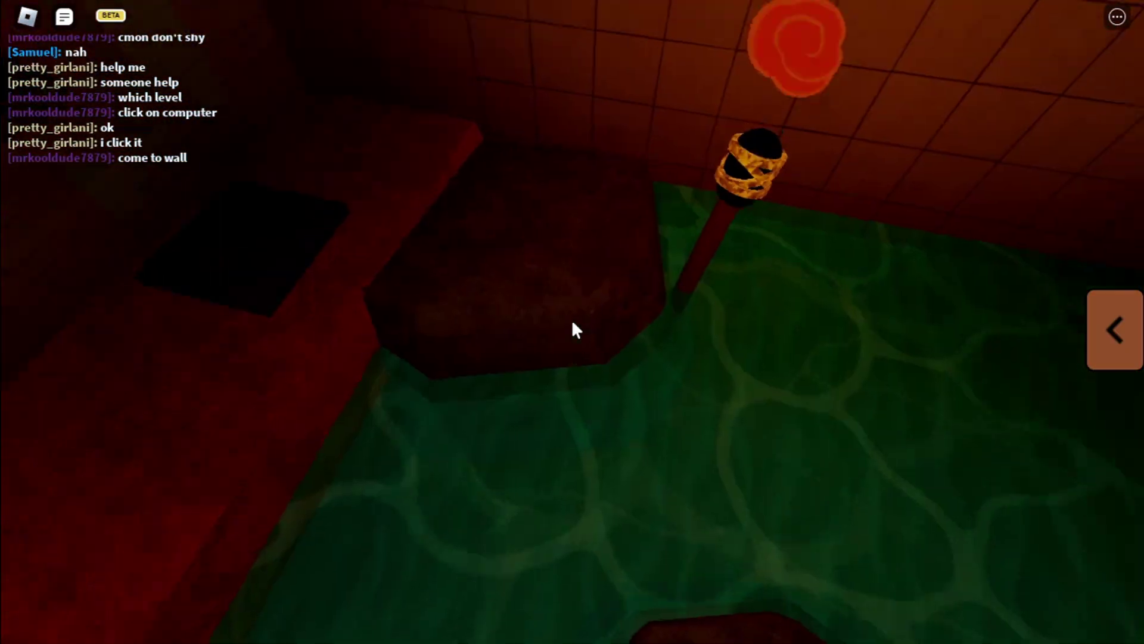
pyautogui.press('w')
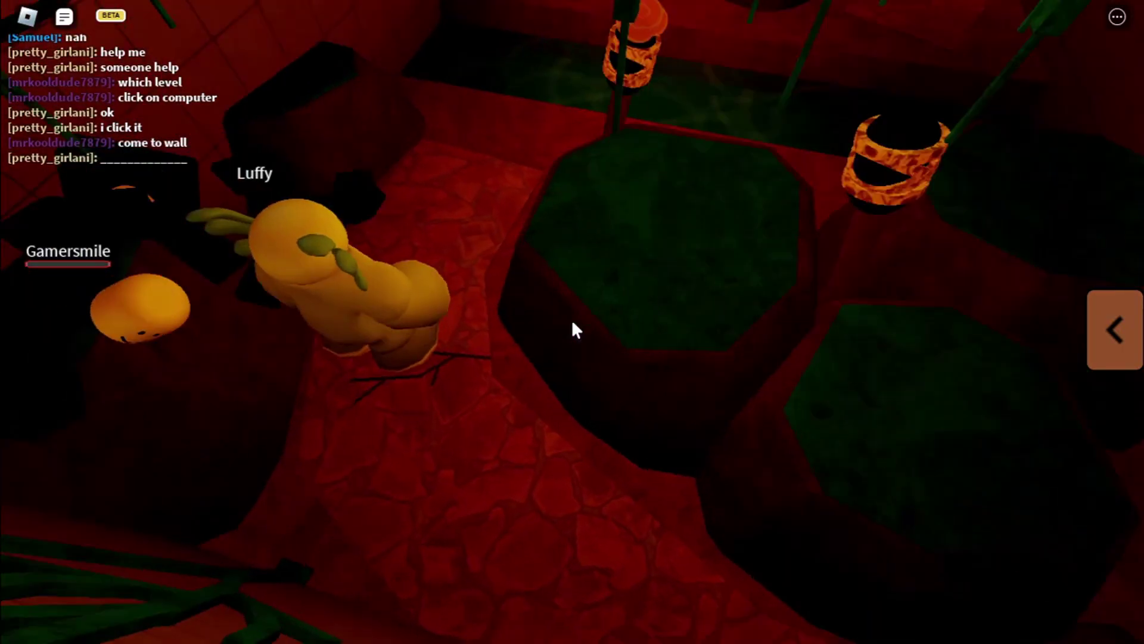
pyautogui.press('w')
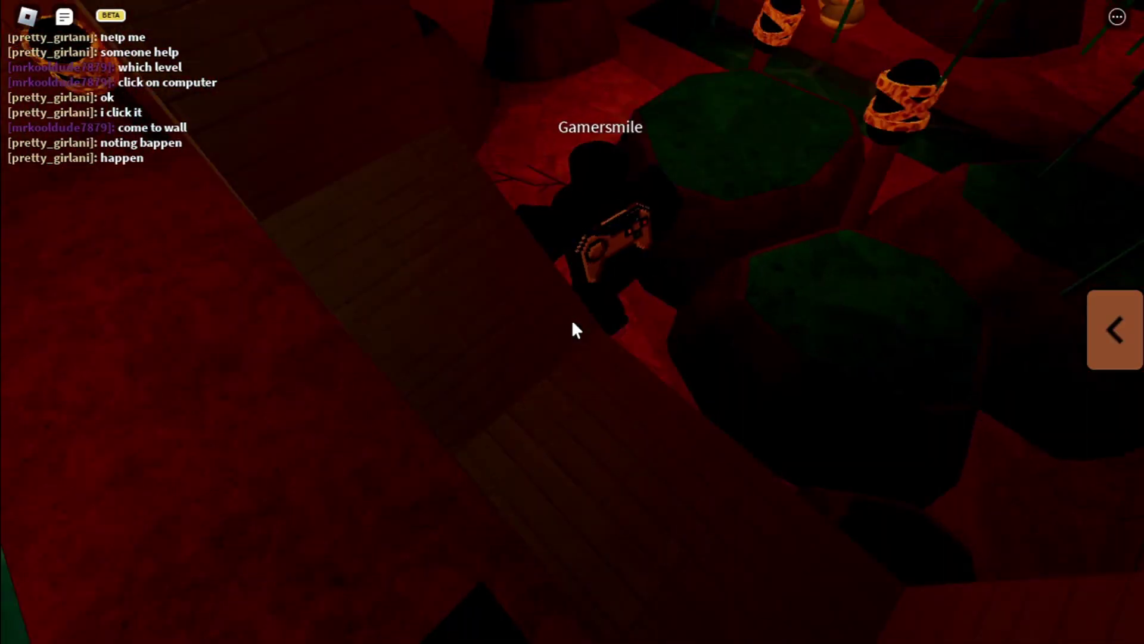
pyautogui.press('w')
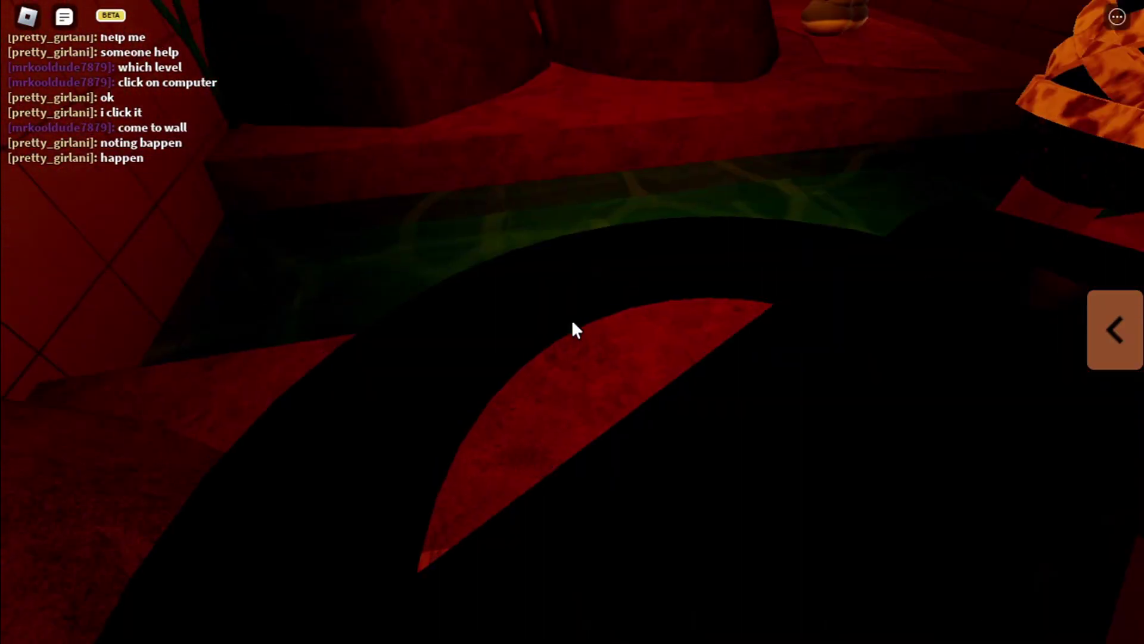
pyautogui.press('w')
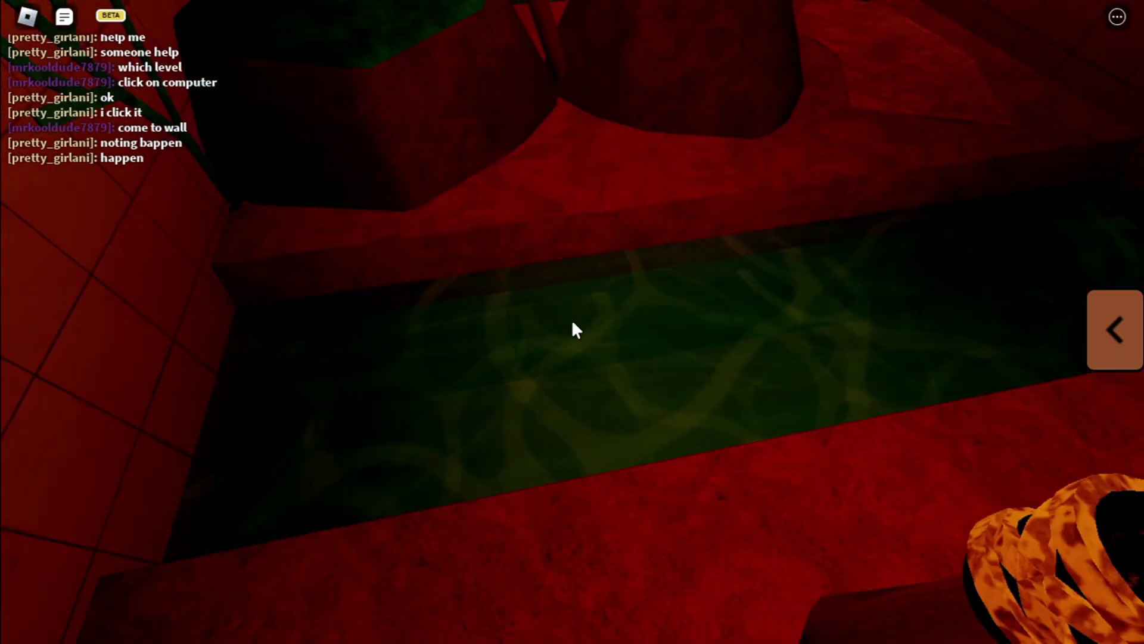
pyautogui.press('w')
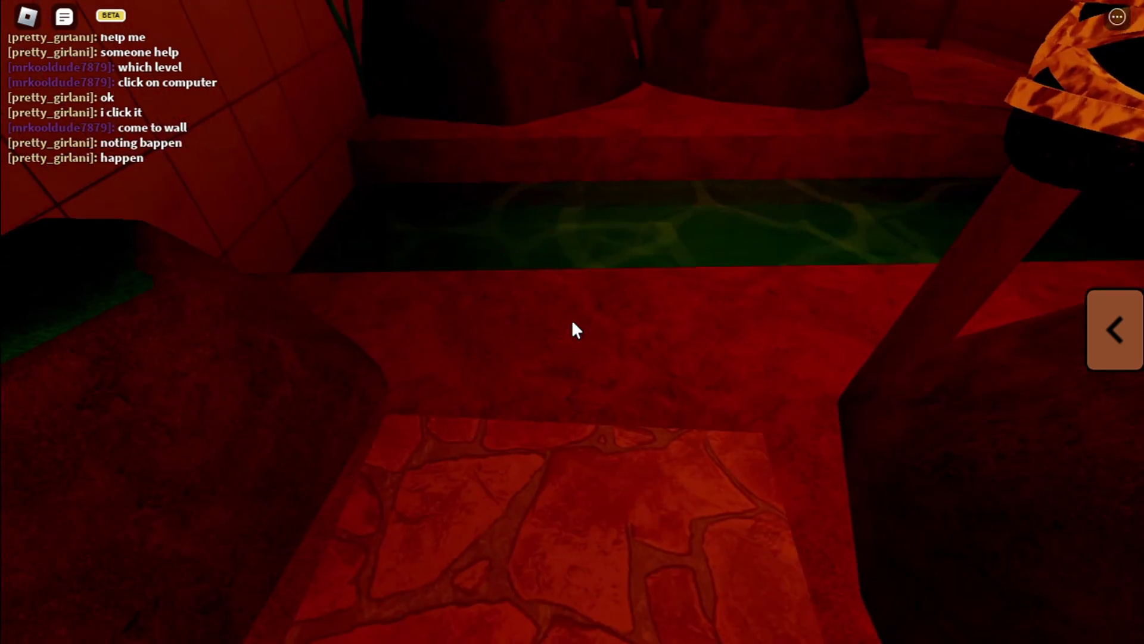
pyautogui.press('w')
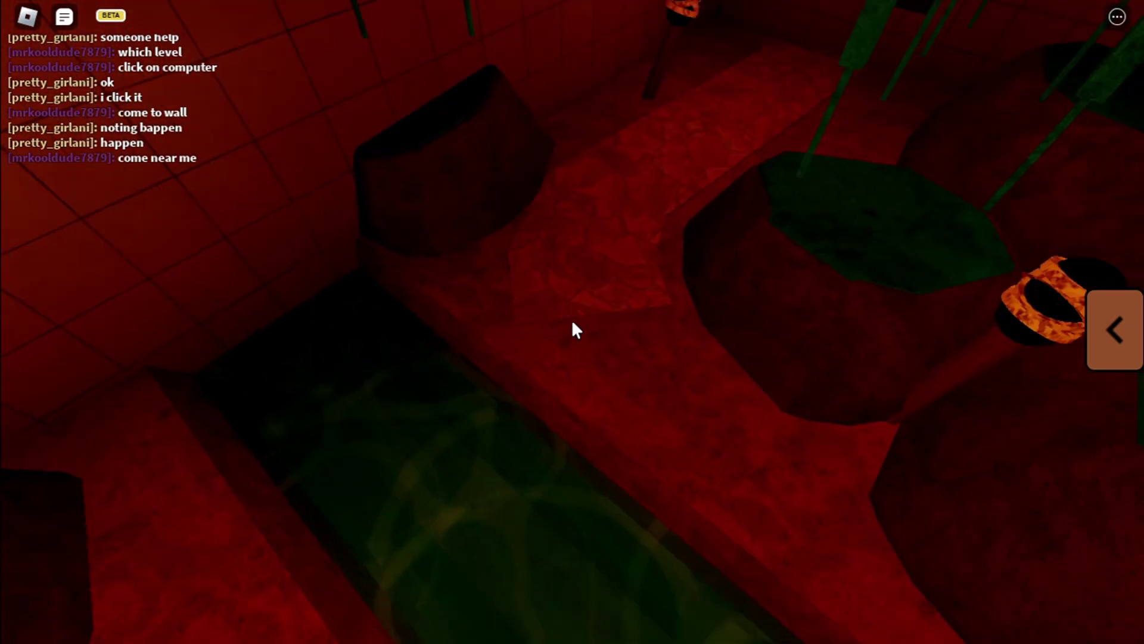
pyautogui.press('w')
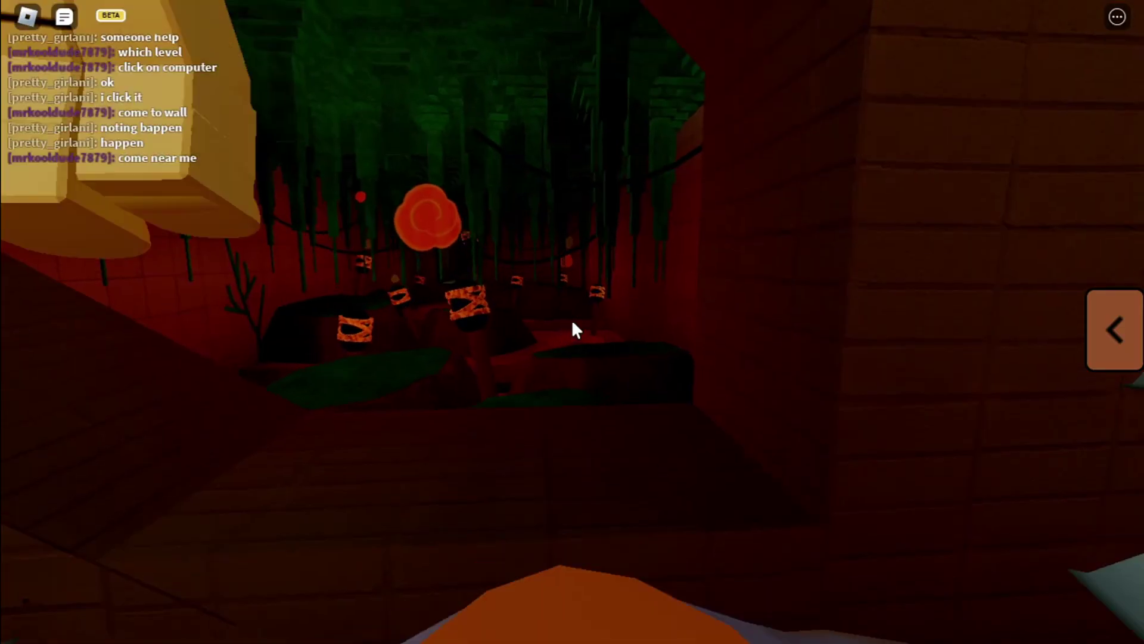
pyautogui.press('w')
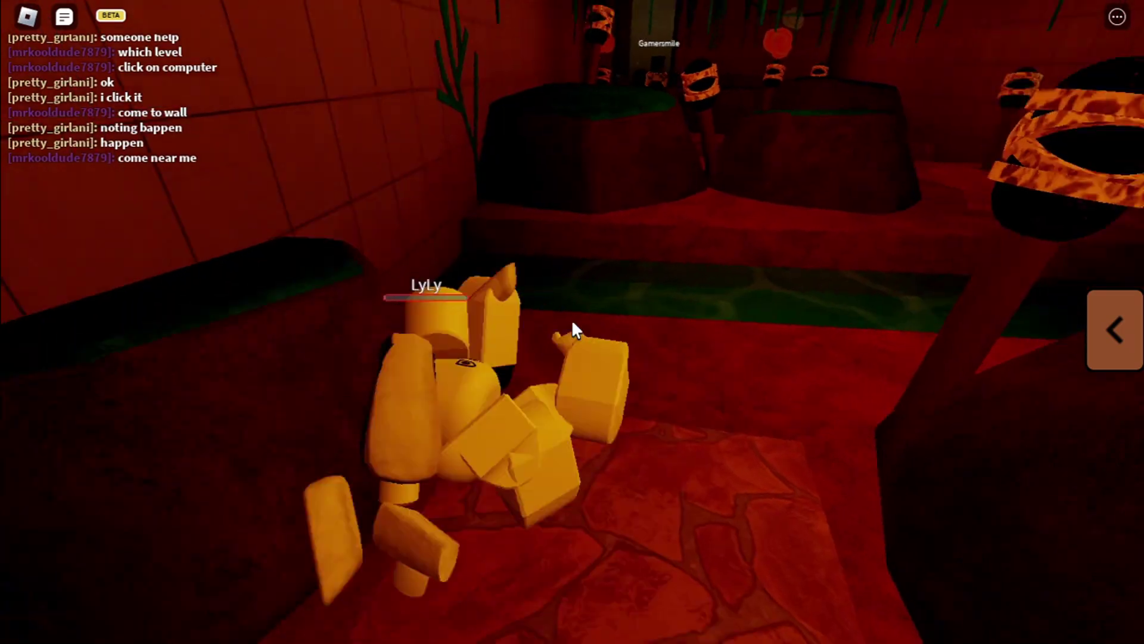
# Walk along the green water channel past the plant alcove to the rocky ledges
pyautogui.press('w')
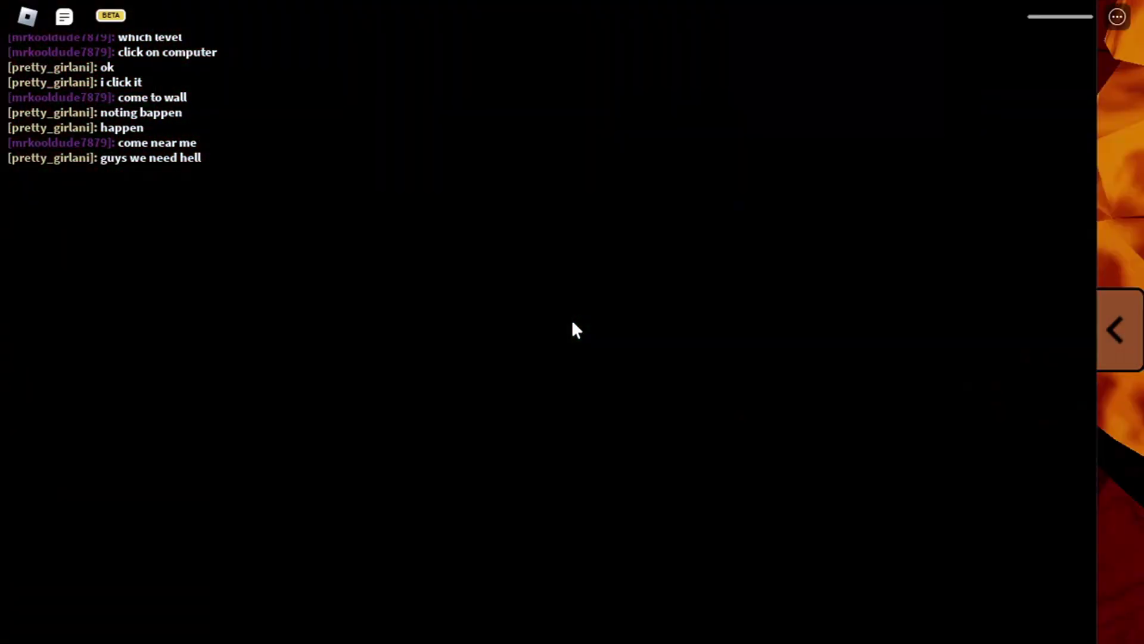
pyautogui.press('w')
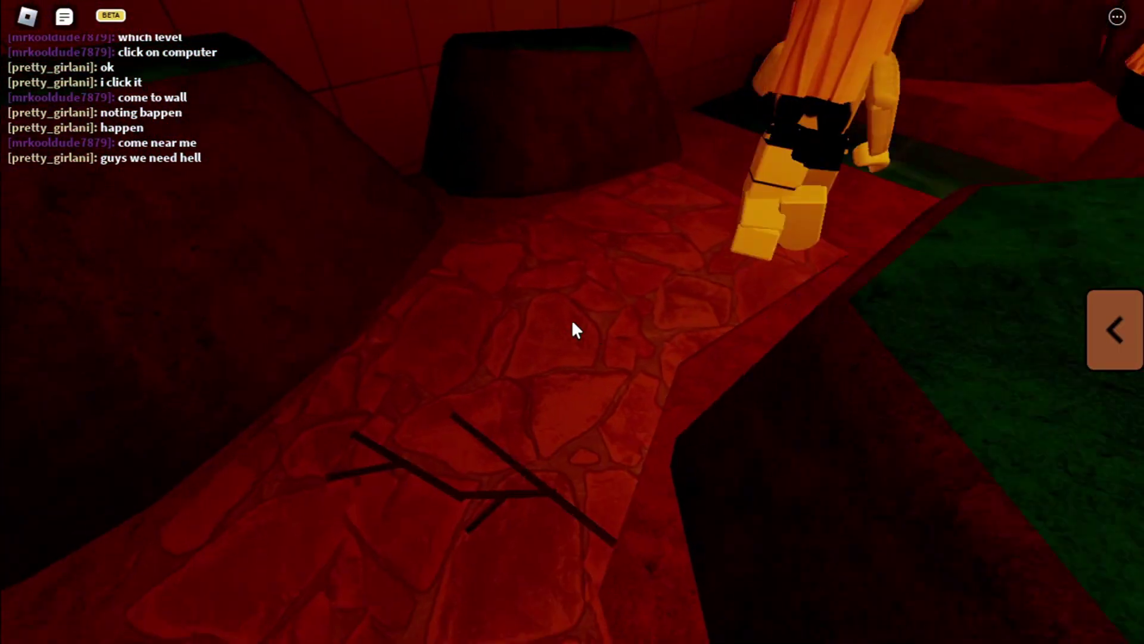
pyautogui.press('w')
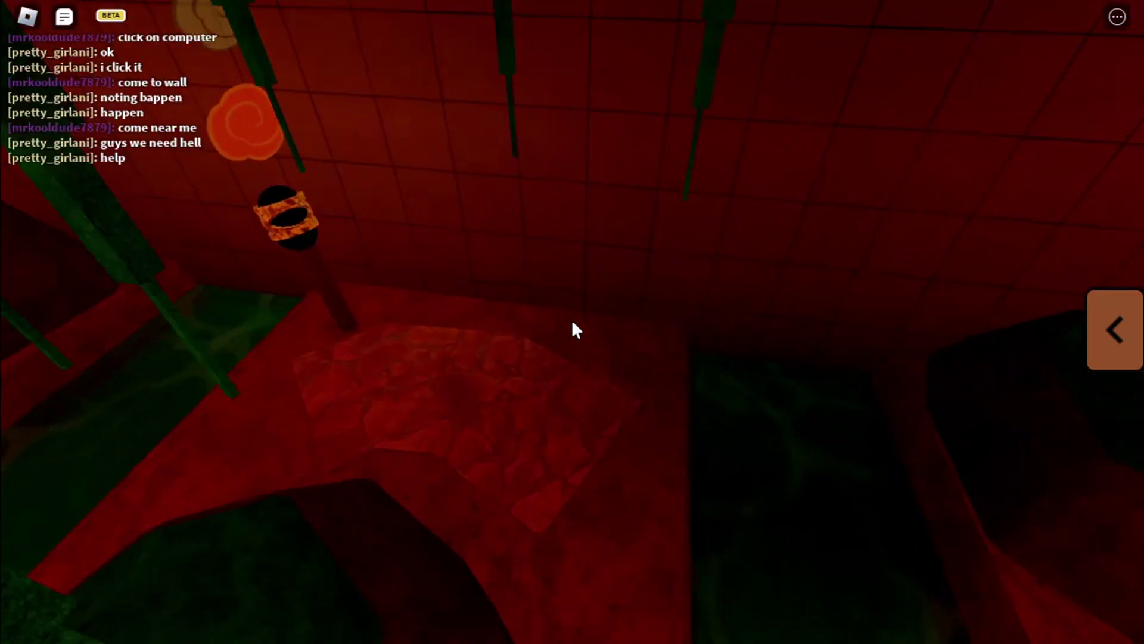
pyautogui.press('w')
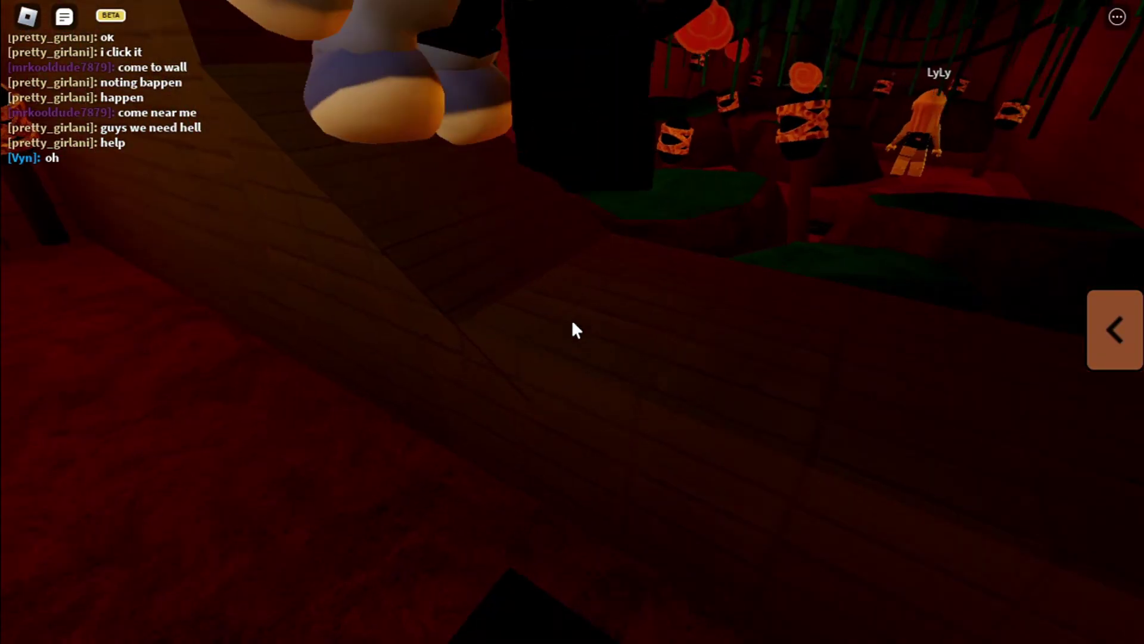
pyautogui.press('w')
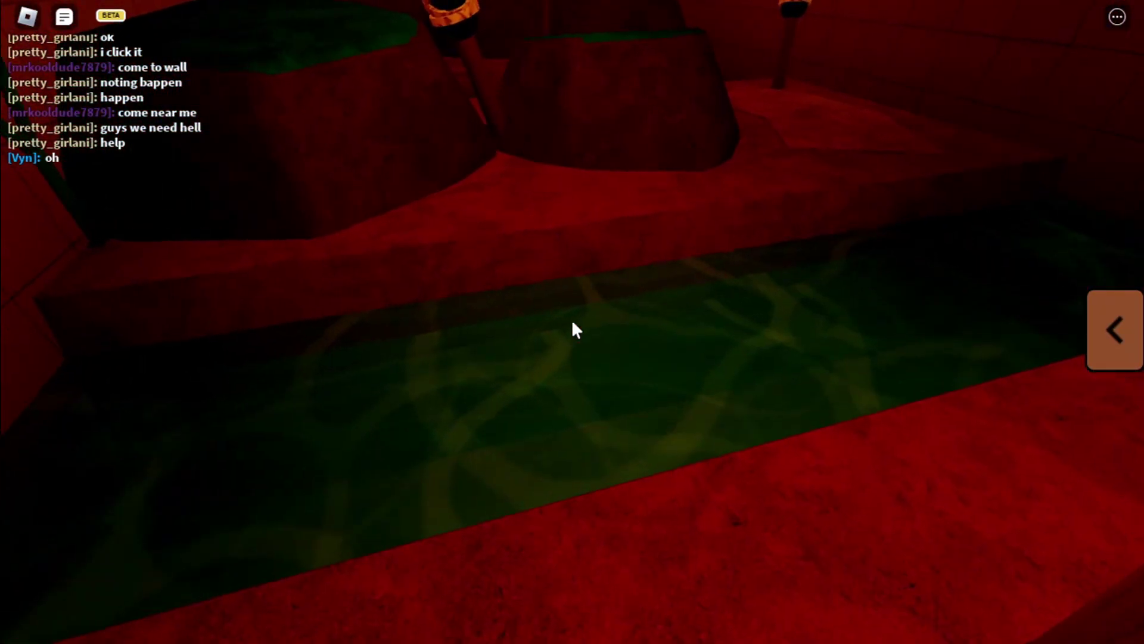
pyautogui.press('w')
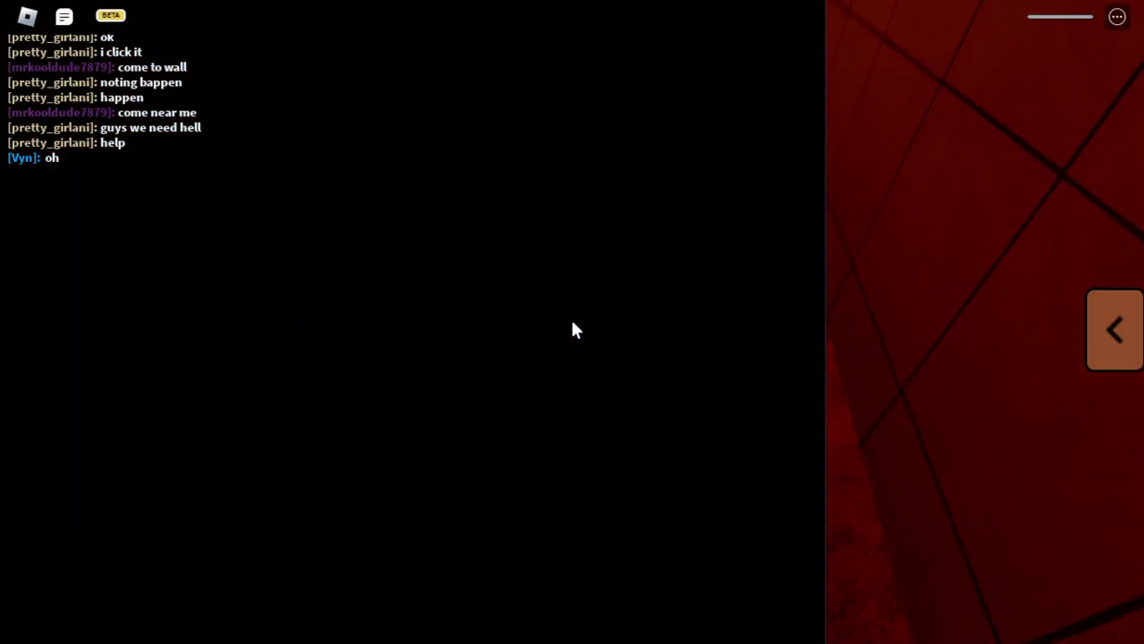
pyautogui.press('w')
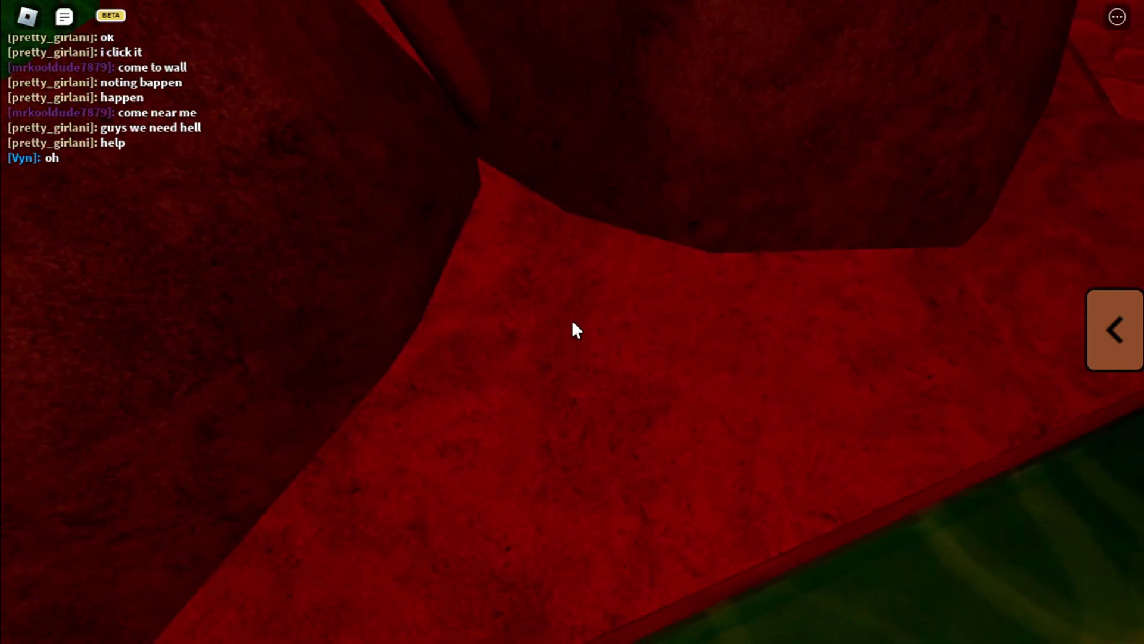
pyautogui.press('w')
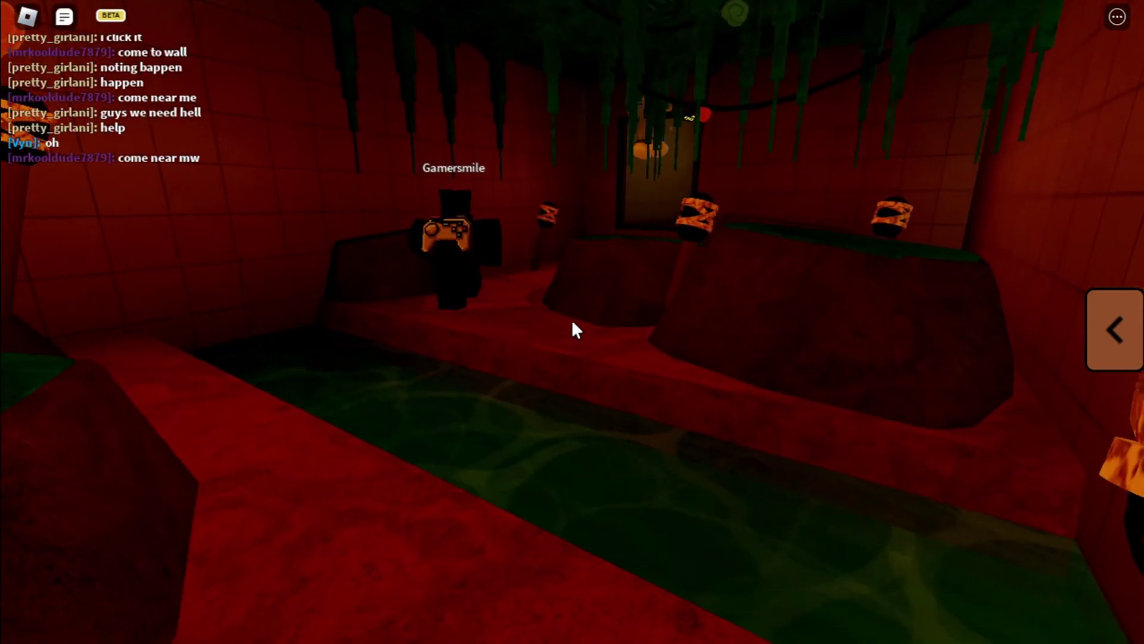
pyautogui.press('w')
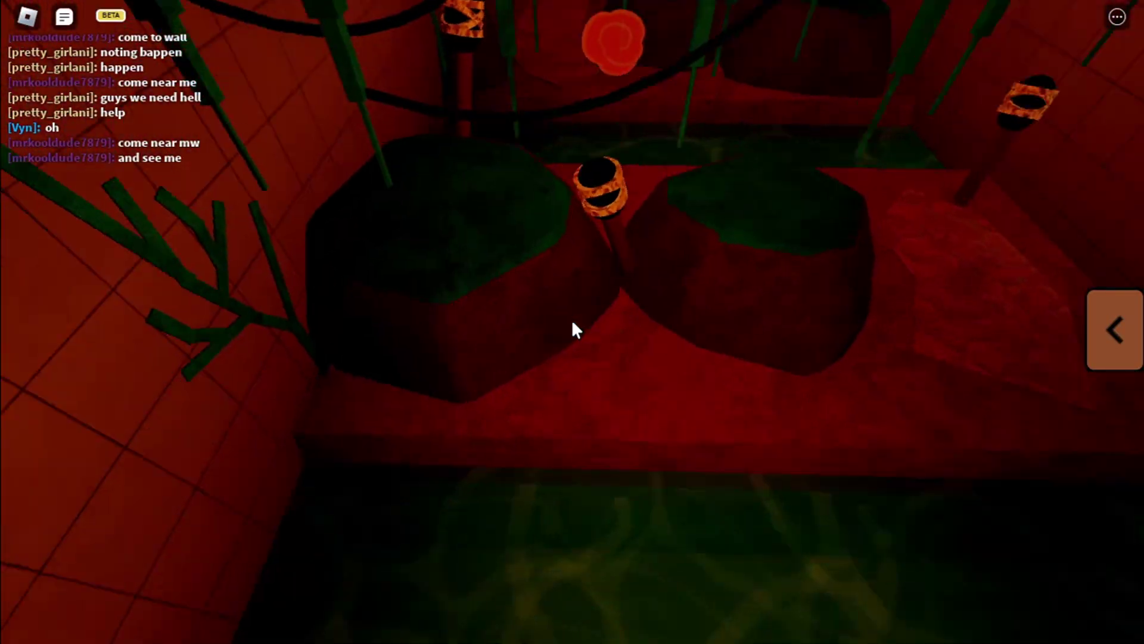
pyautogui.scroll(3, 575, 330)
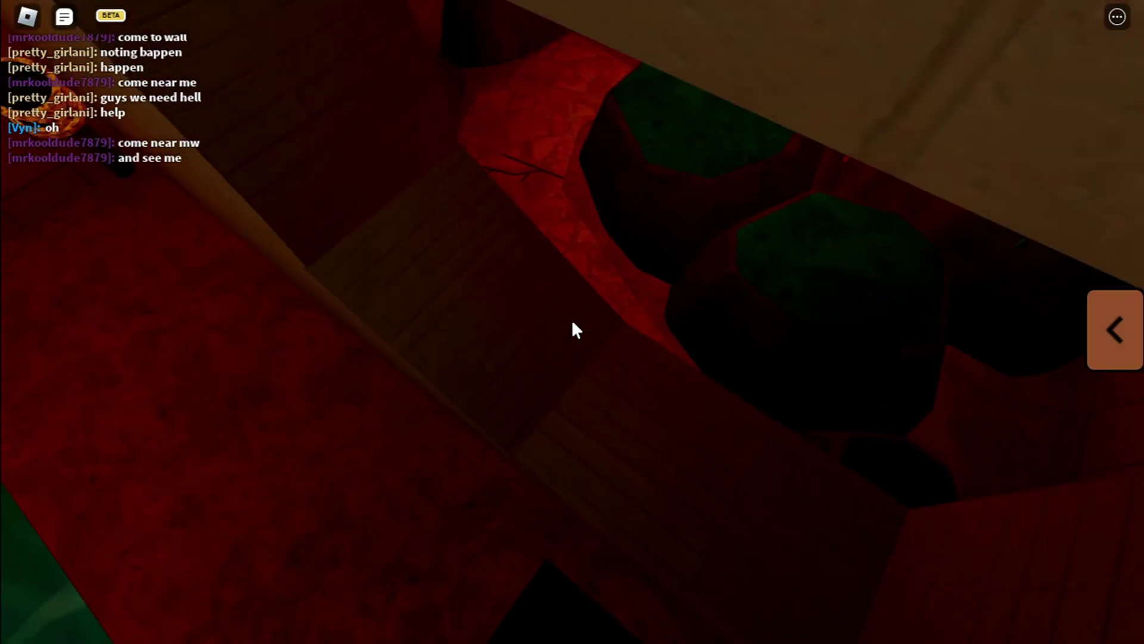
# Turn the view, cross the beige concrete room, and enter the corridor
pyautogui.moveTo(575, 329); pyautogui.dragTo(574, 330)
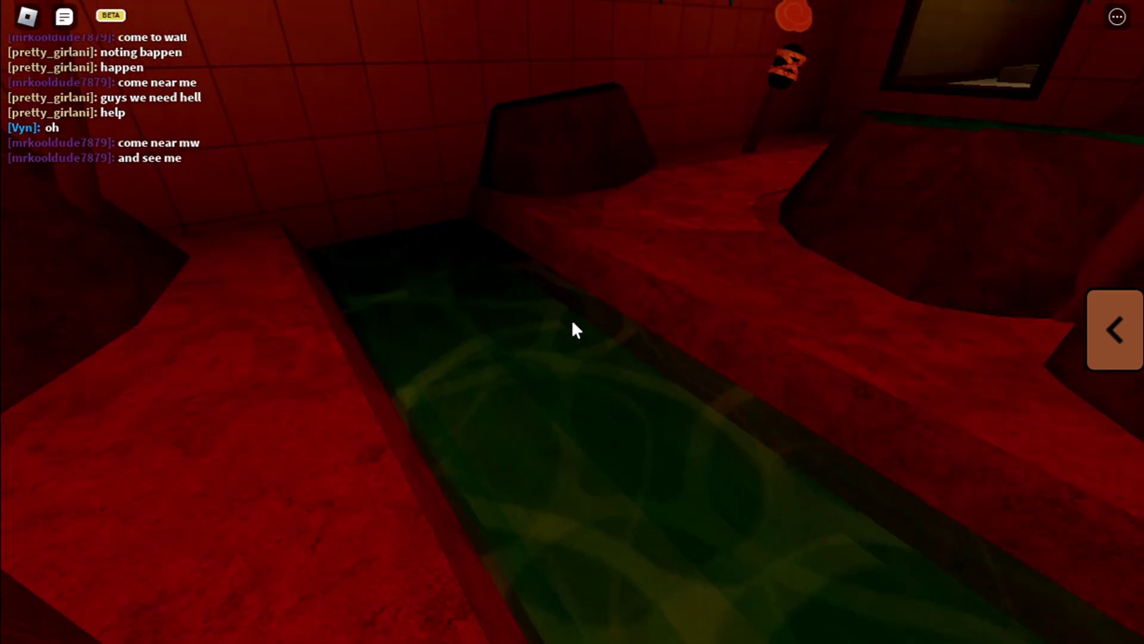
pyautogui.moveTo(576, 330); pyautogui.dragTo(575, 330)
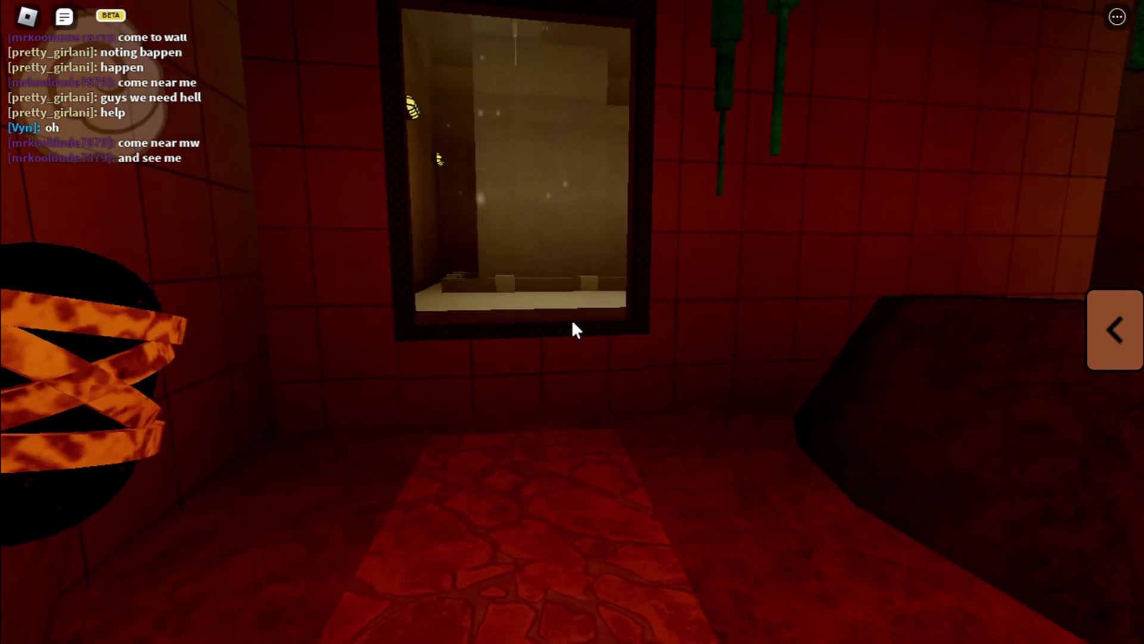
pyautogui.press('w')
pyautogui.moveTo(575, 330); pyautogui.dragTo(575, 331)
pyautogui.press('w')
pyautogui.press('w')
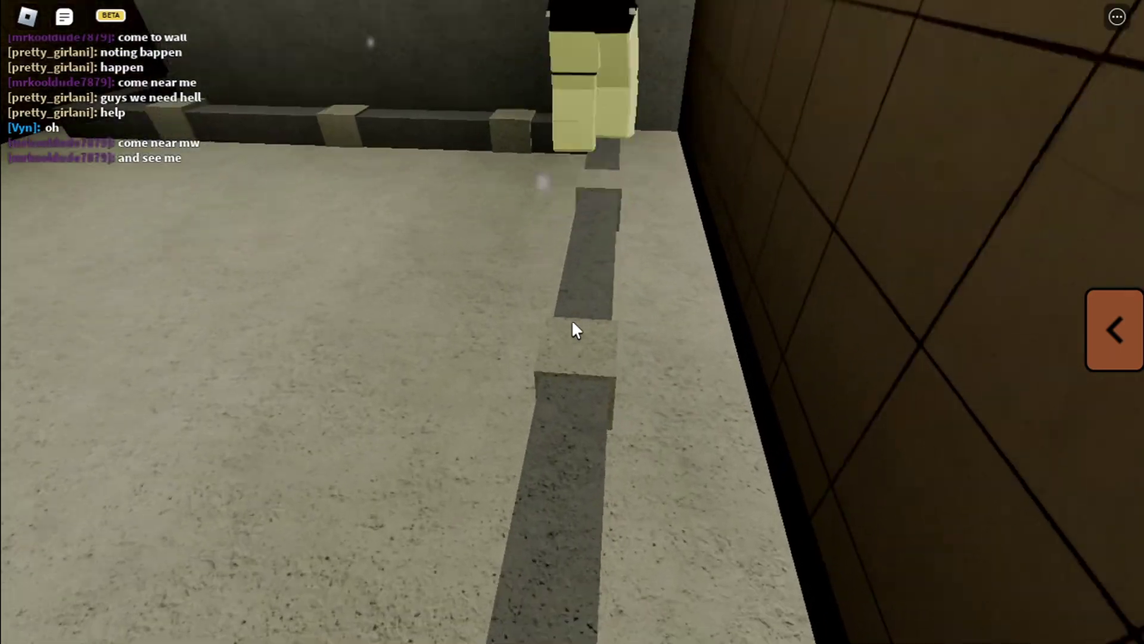
pyautogui.moveTo(575, 330); pyautogui.dragTo(575, 330)
pyautogui.press('w')
pyautogui.press('w')
pyautogui.press('w')
pyautogui.press('w')
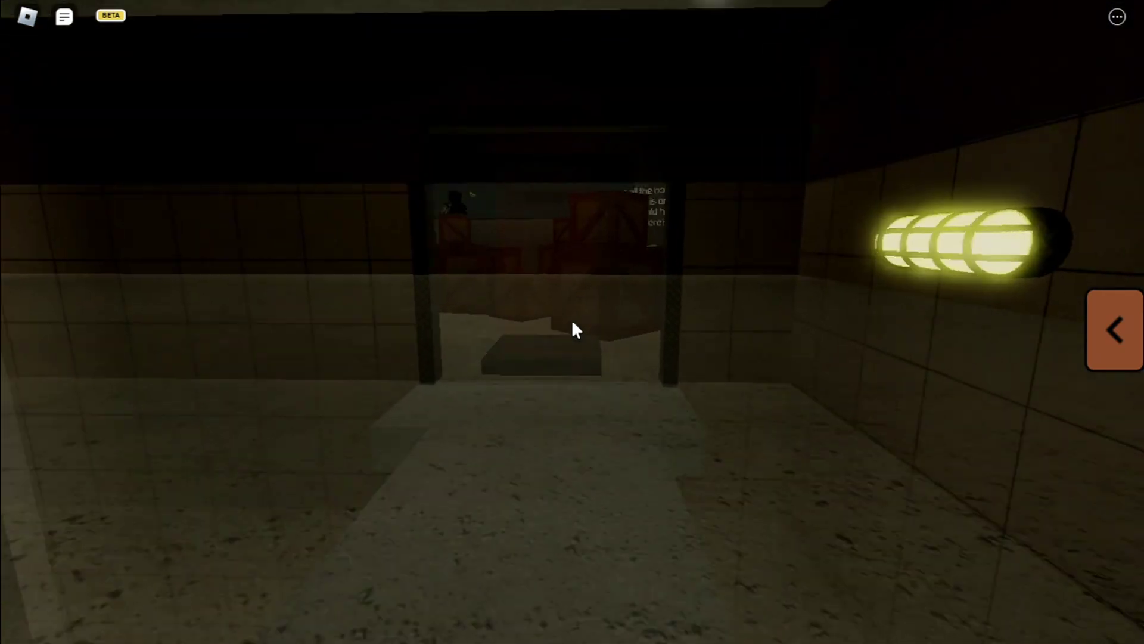
# Walk between the crates in the crate room, turning the view toward the character
pyautogui.press('w')
pyautogui.moveTo(575, 330); pyautogui.dragTo(575, 330)
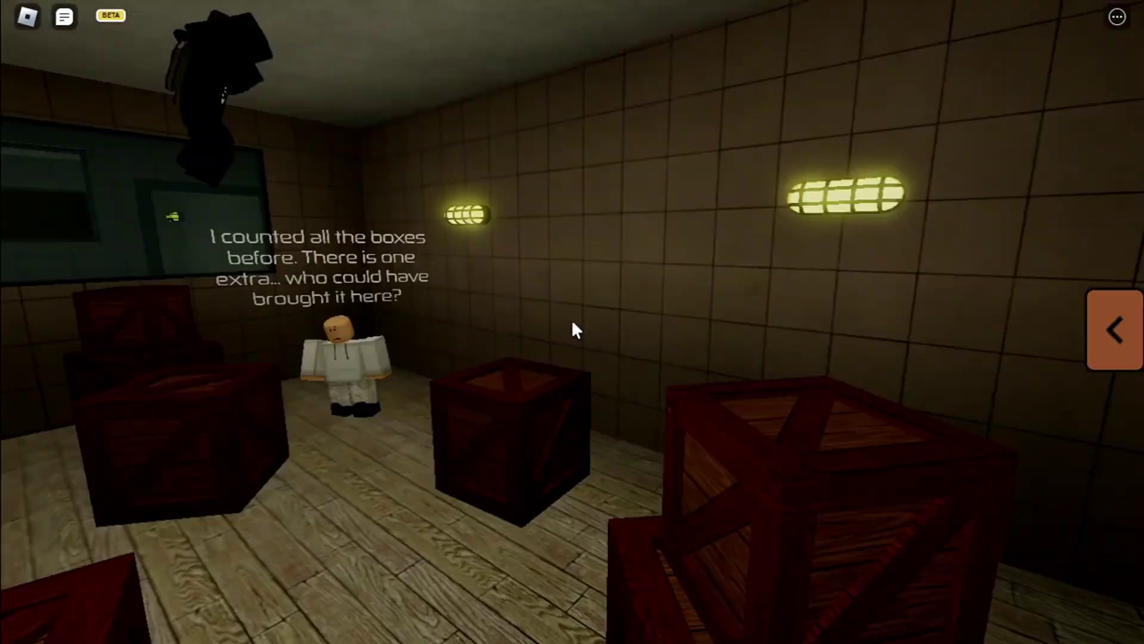
pyautogui.press('w')
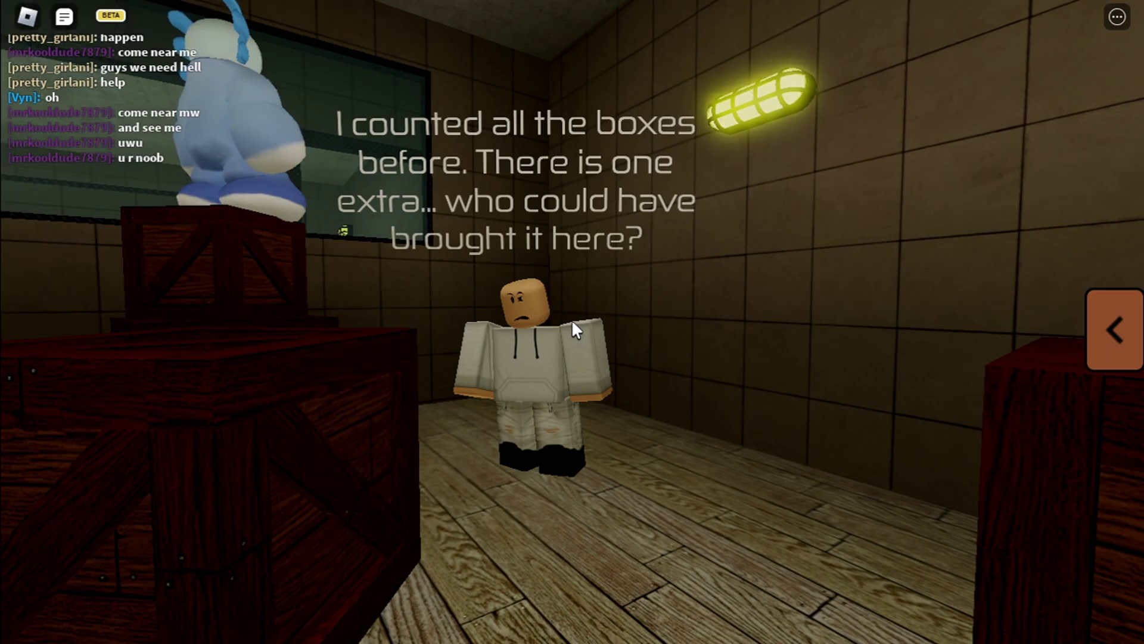
pyautogui.moveTo(575, 330); pyautogui.dragTo(575, 330)
pyautogui.press('w')
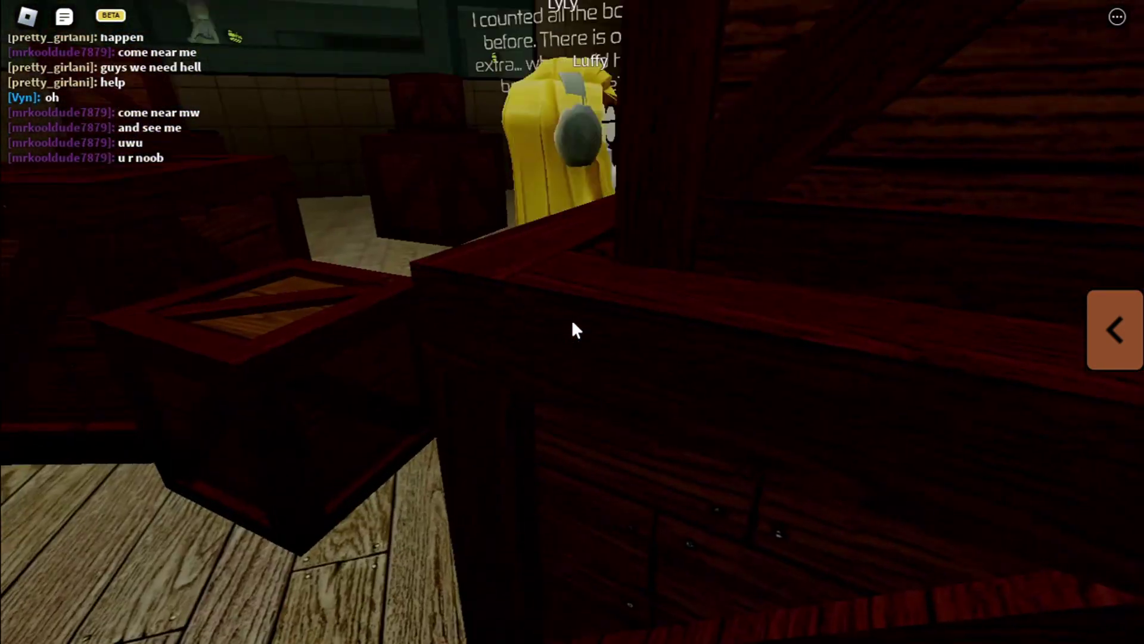
pyautogui.scroll(-5, 575, 330)
pyautogui.moveTo(570, 350)
pyautogui.mouseDown()
pyautogui.moveTo(589, 351)
pyautogui.moveTo(572, 366)
pyautogui.mouseUp()
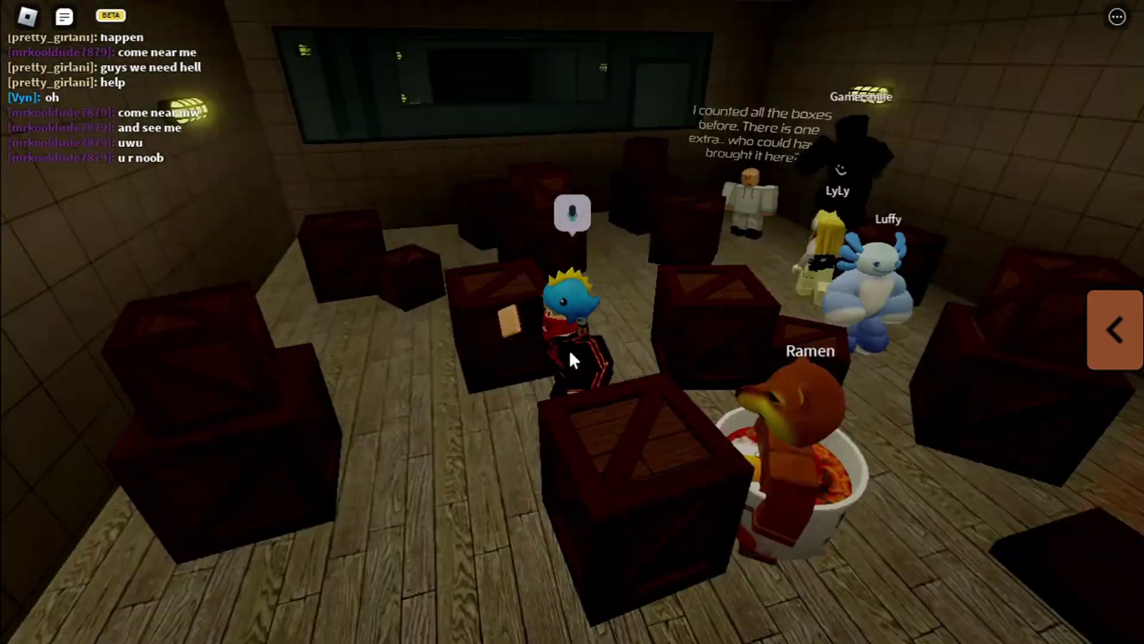
pyautogui.scroll(3, 569, 350)
# Check the player list, close it, and look over the railing
pyautogui.press('Escape')
pyautogui.scroll(-5, 590, 357)
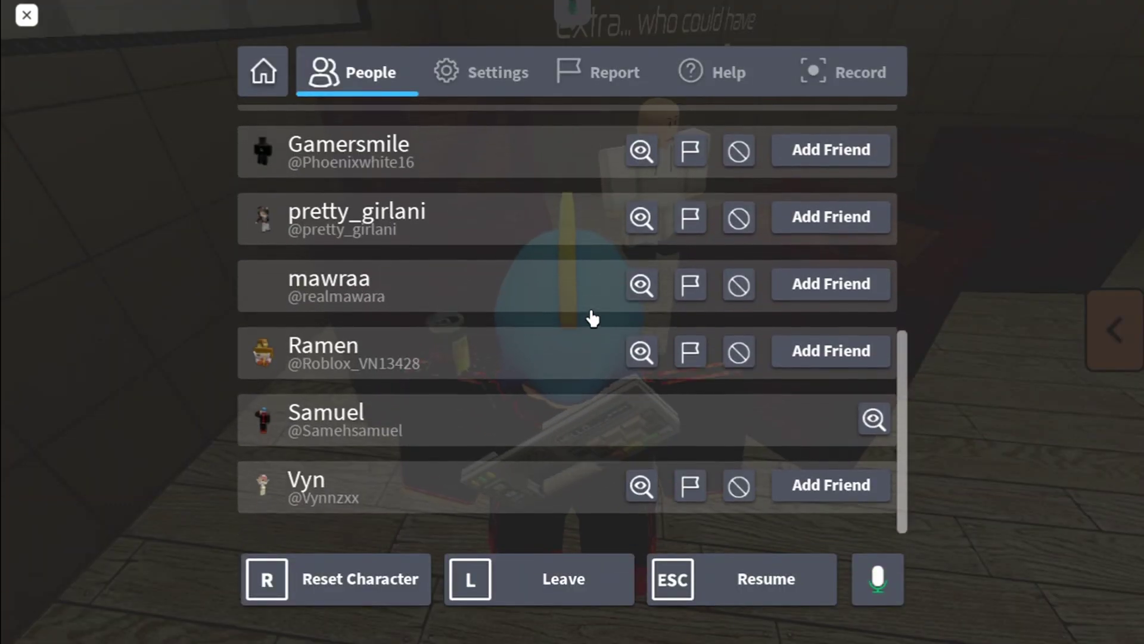
pyautogui.scroll(-3, 596, 388)
pyautogui.press('Escape')
pyautogui.scroll(5, 572, 329)
pyautogui.moveTo(572, 329); pyautogui.dragTo(572, 329)
# Return to the crate room and orbit the camera around the crates and other players
pyautogui.press('w')
pyautogui.press('w')
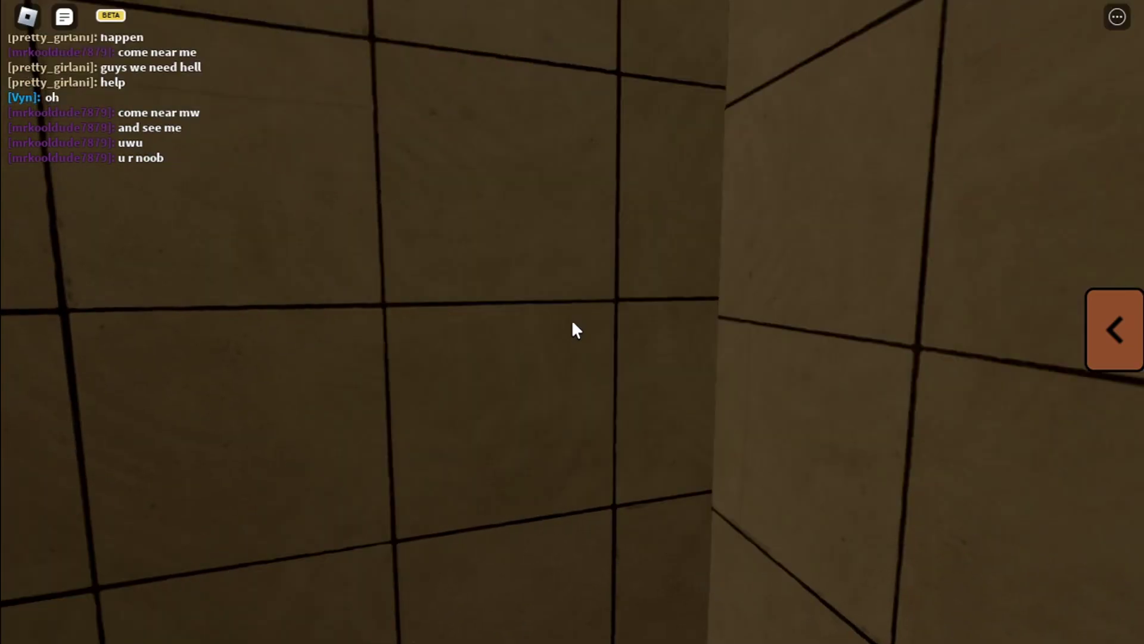
pyautogui.moveTo(572, 329); pyautogui.dragTo(572, 329)
pyautogui.press('w')
pyautogui.press('w')
pyautogui.press('w')
pyautogui.press('w')
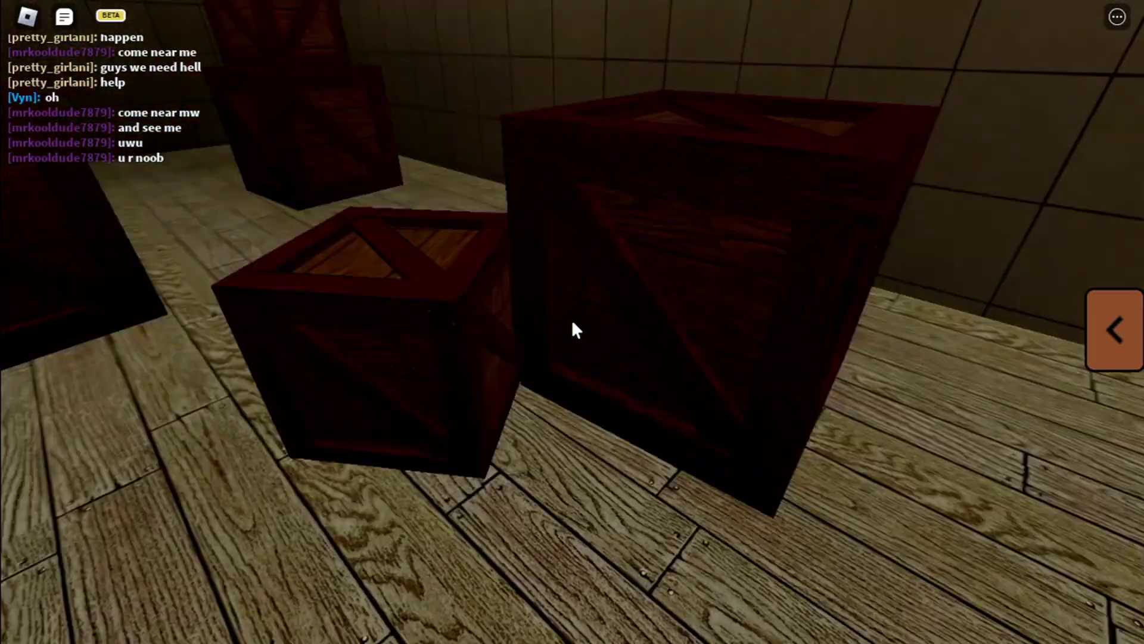
pyautogui.scroll(-5, 572, 329)
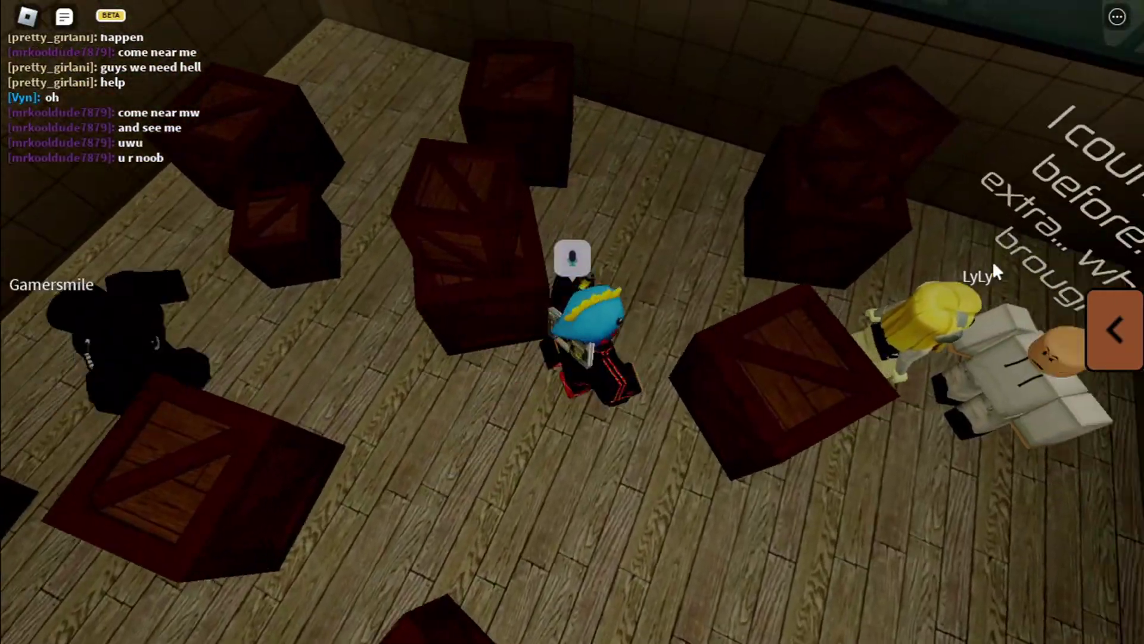
pyautogui.moveTo(992, 261); pyautogui.dragTo(741, 196)
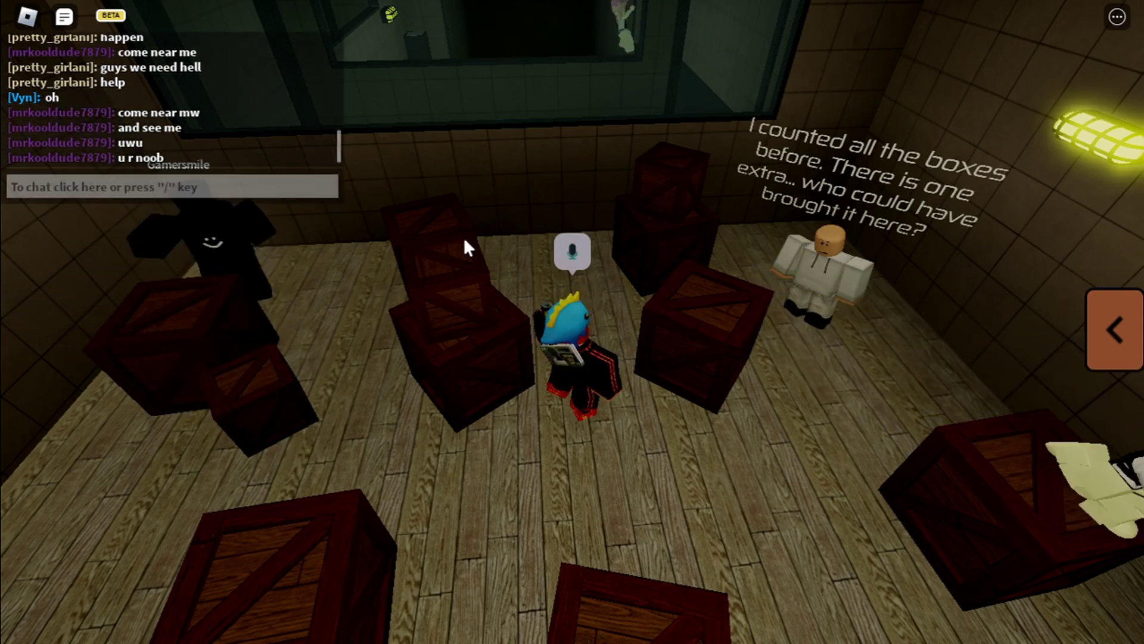
pyautogui.moveTo(1055, 436); pyautogui.dragTo(514, 354)
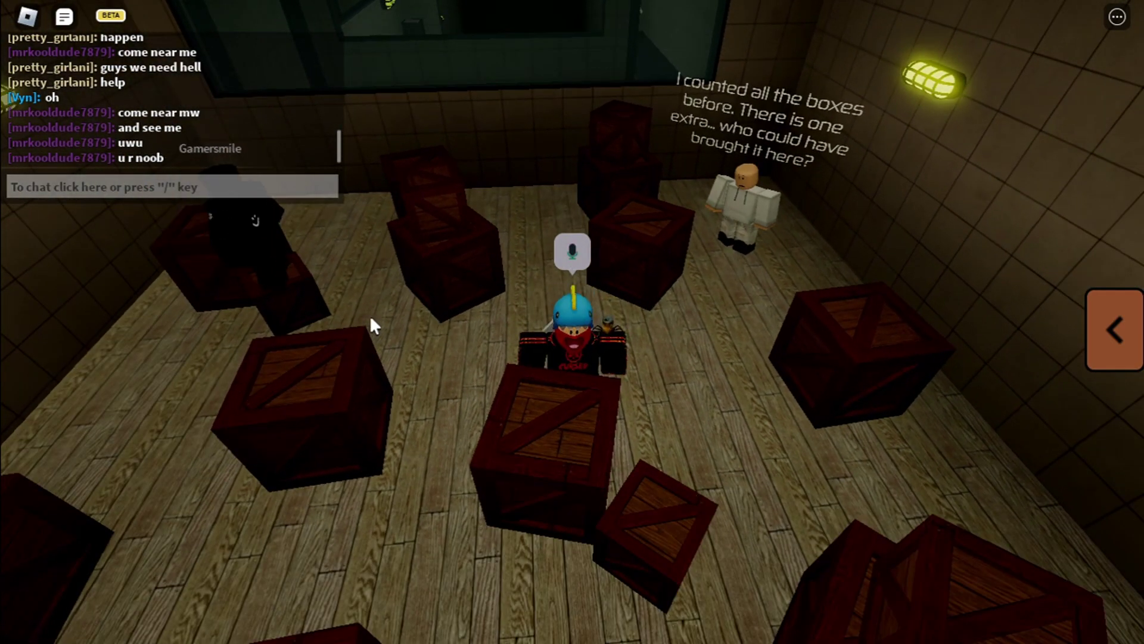
pyautogui.moveTo(709, 348); pyautogui.dragTo(435, 205)
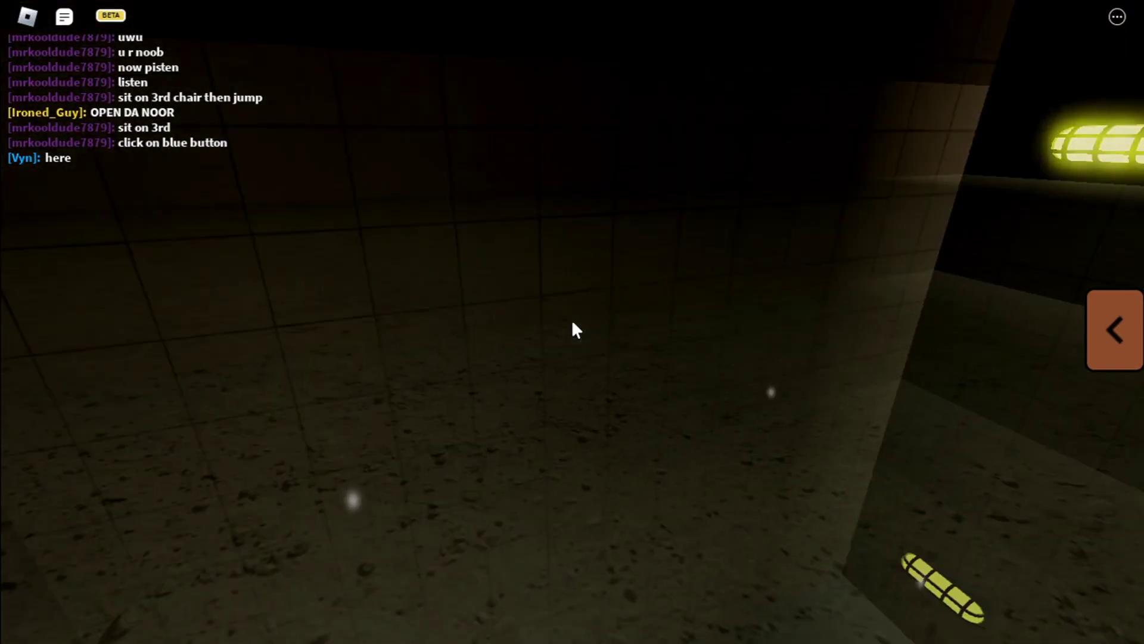
# Walk through the dim concrete room and along the dark corridor
pyautogui.moveTo(572, 330); pyautogui.dragTo(573, 329)
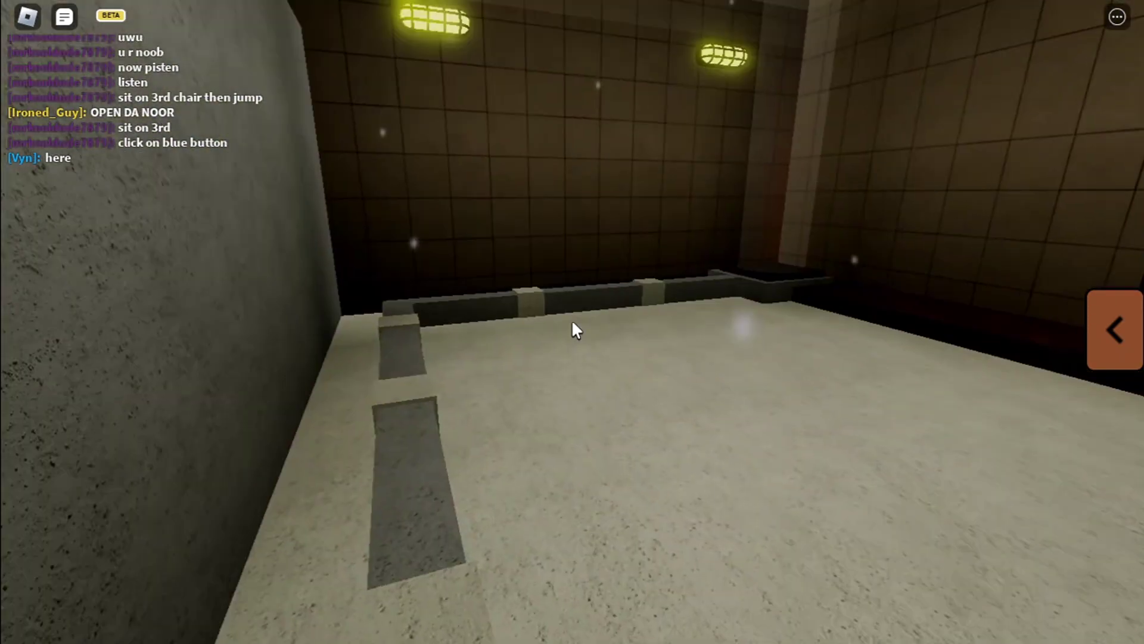
pyautogui.press('w')
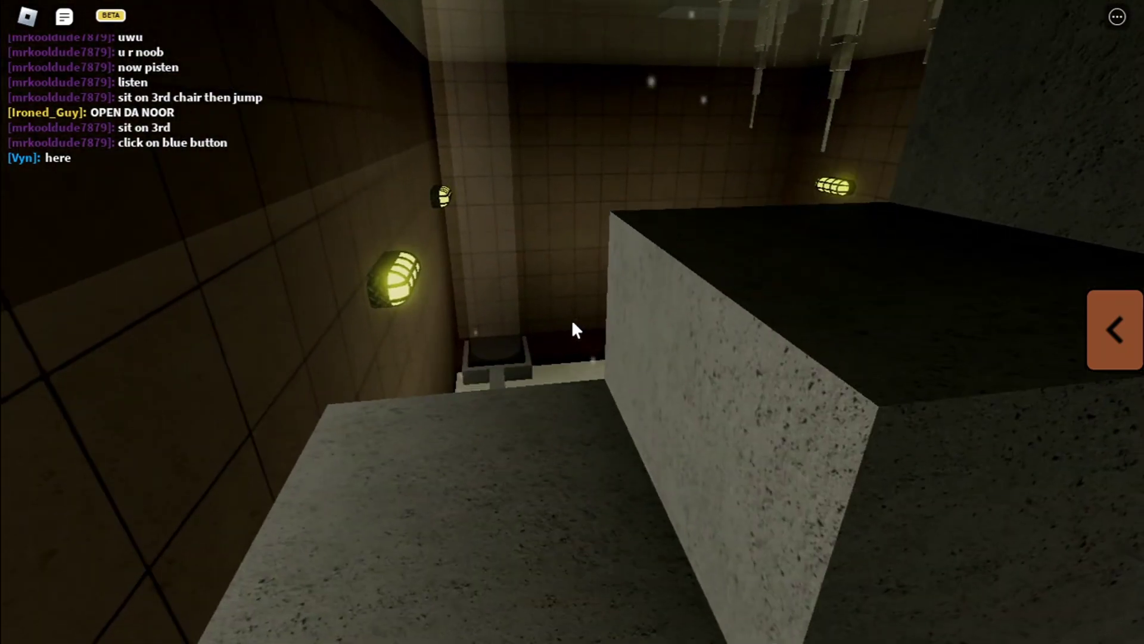
pyautogui.press('w')
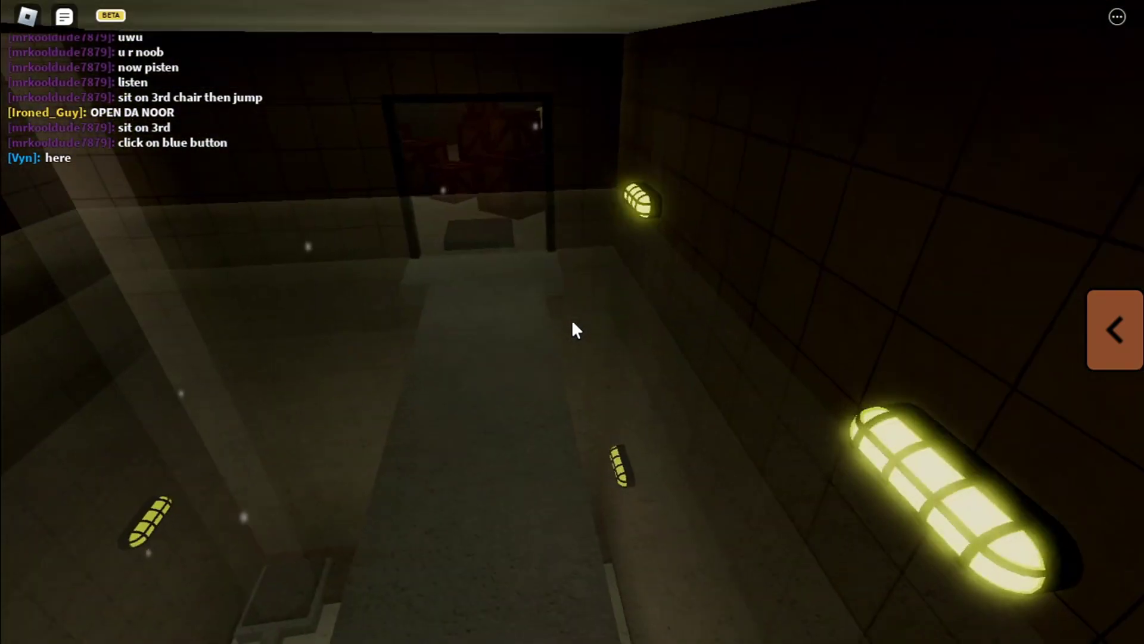
# Raise OBS Desktop Audio to 0.0 dB, then open and close the Roblox Shop panel
pyautogui.hotkey('alt', 'Tab')
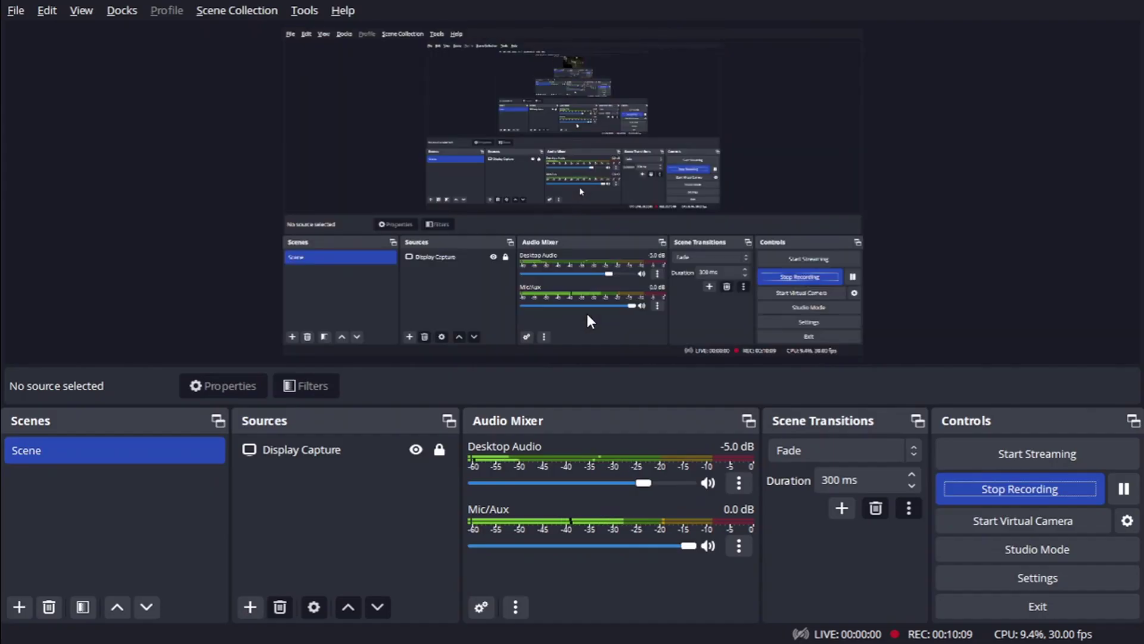
pyautogui.moveTo(641, 483); pyautogui.dragTo(689, 485)
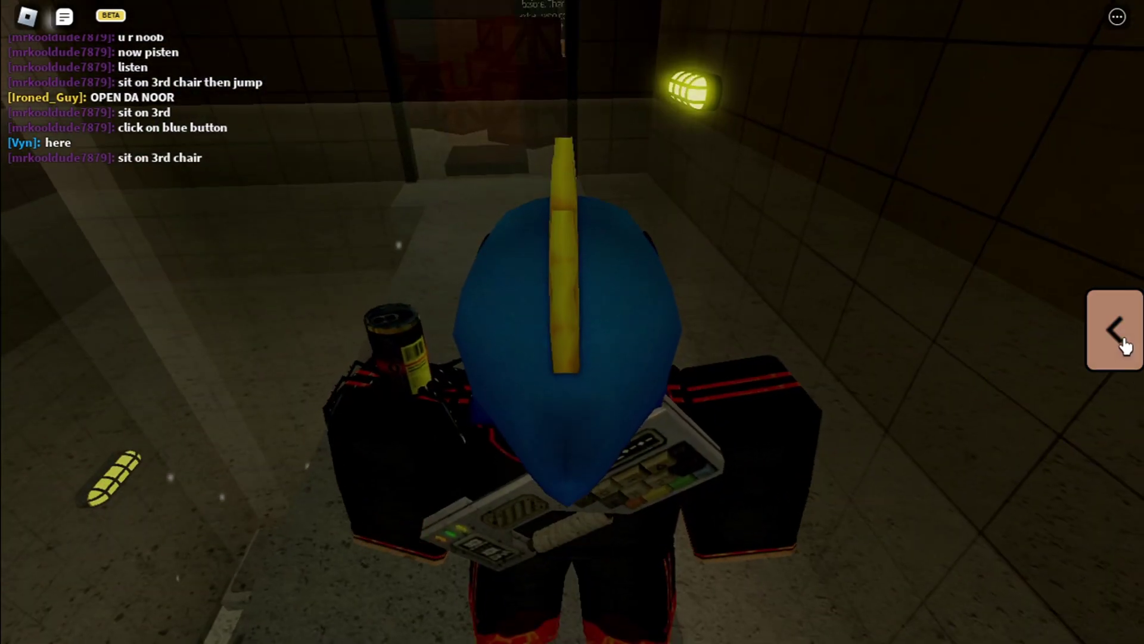
pyautogui.click(1123, 344)
pyautogui.click(822, 329)
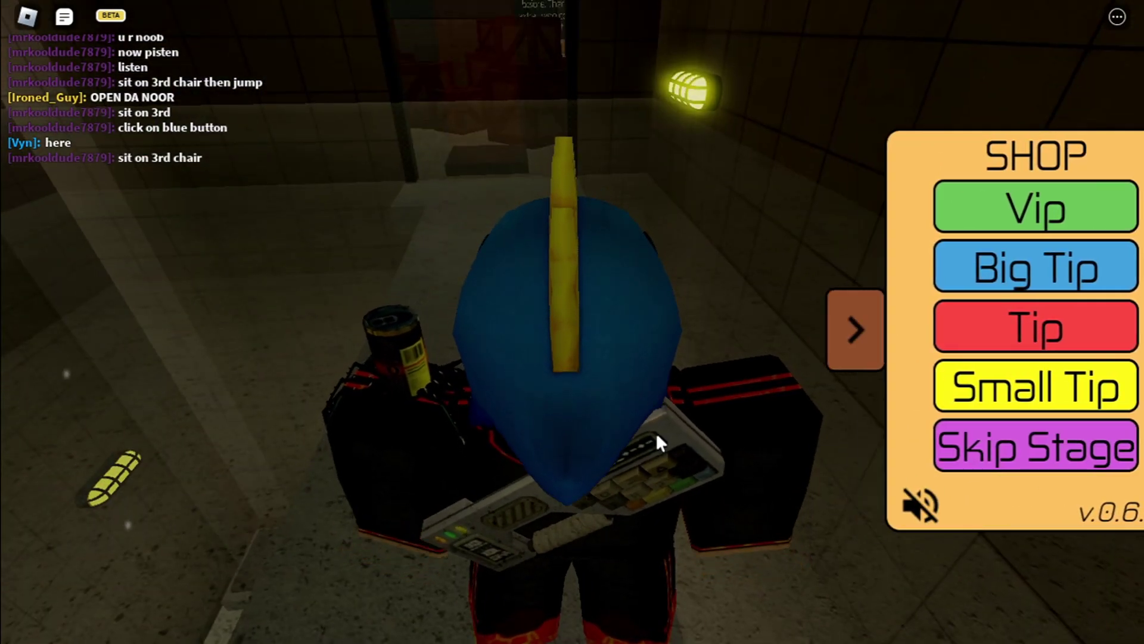
# Follow the other player around the crates toward the crate-room window
pyautogui.press('w')
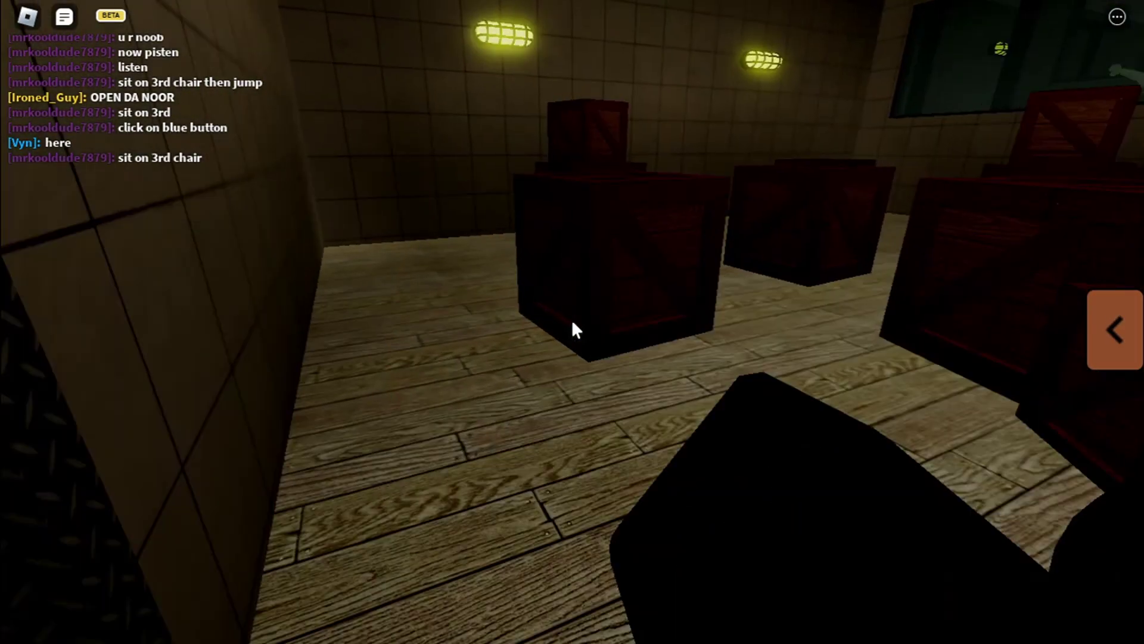
pyautogui.press('w')
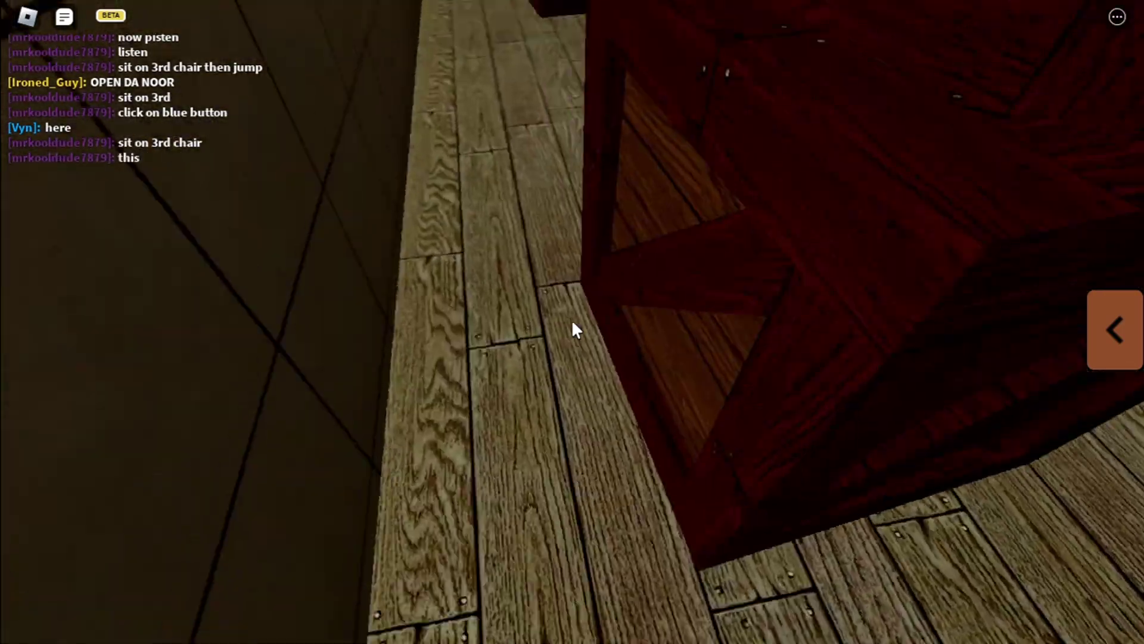
pyautogui.press('w')
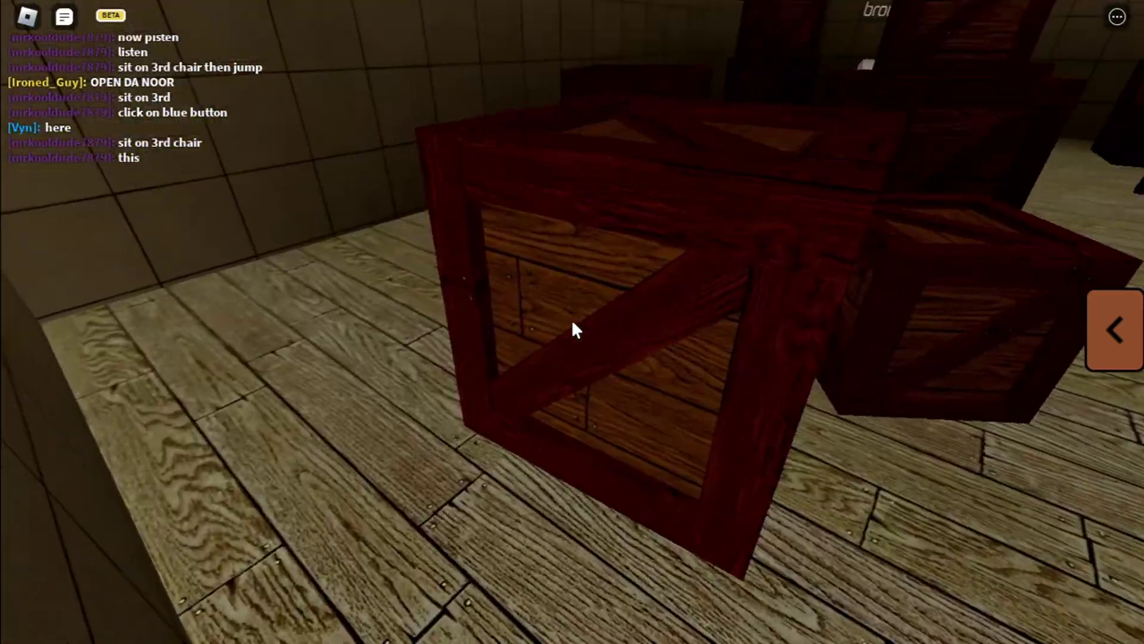
pyautogui.press('w')
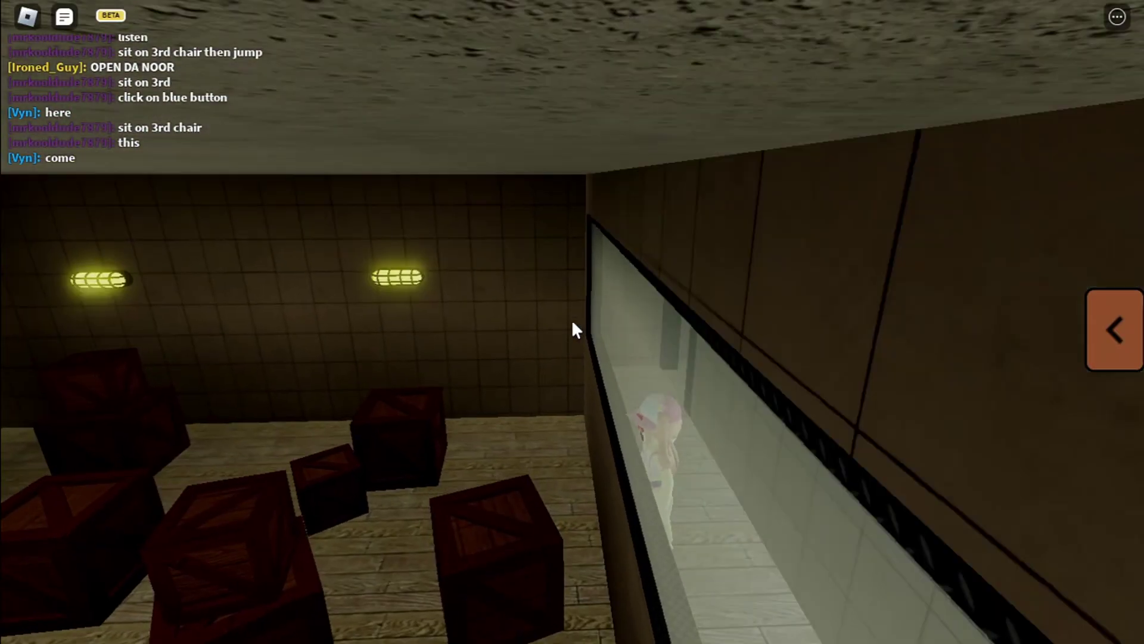
pyautogui.press('w')
pyautogui.press('w')
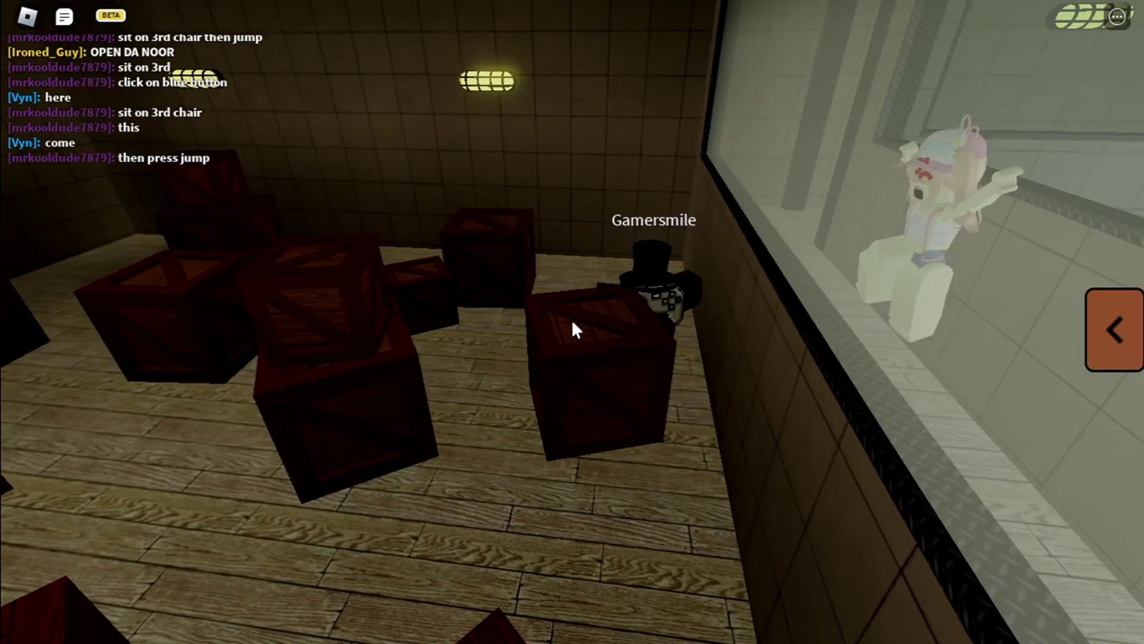
pyautogui.press('w')
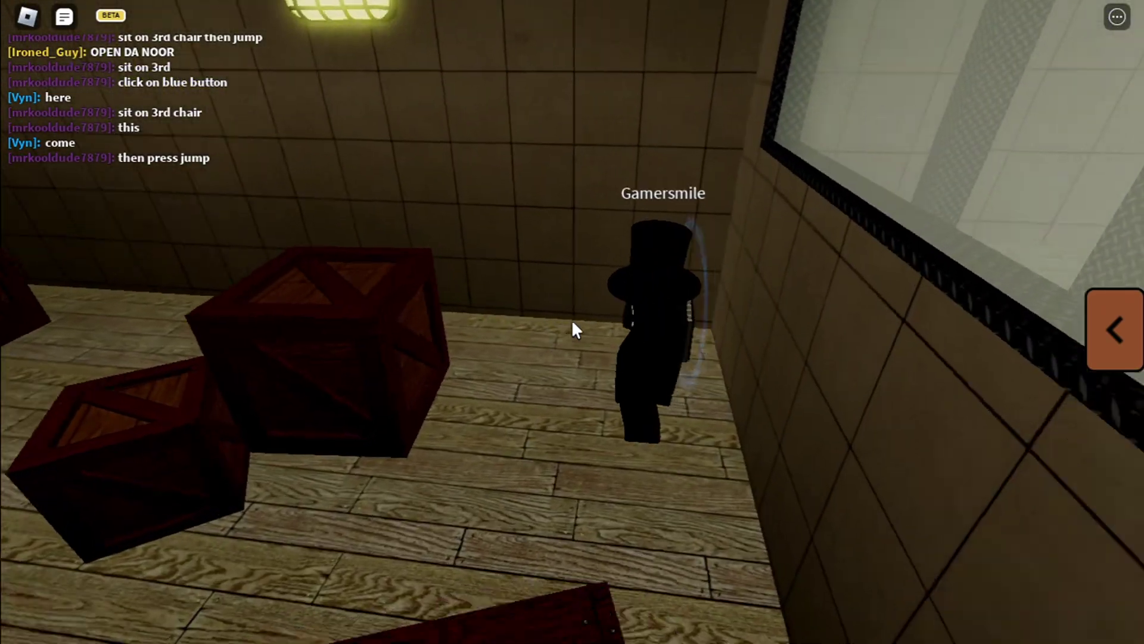
pyautogui.press('w')
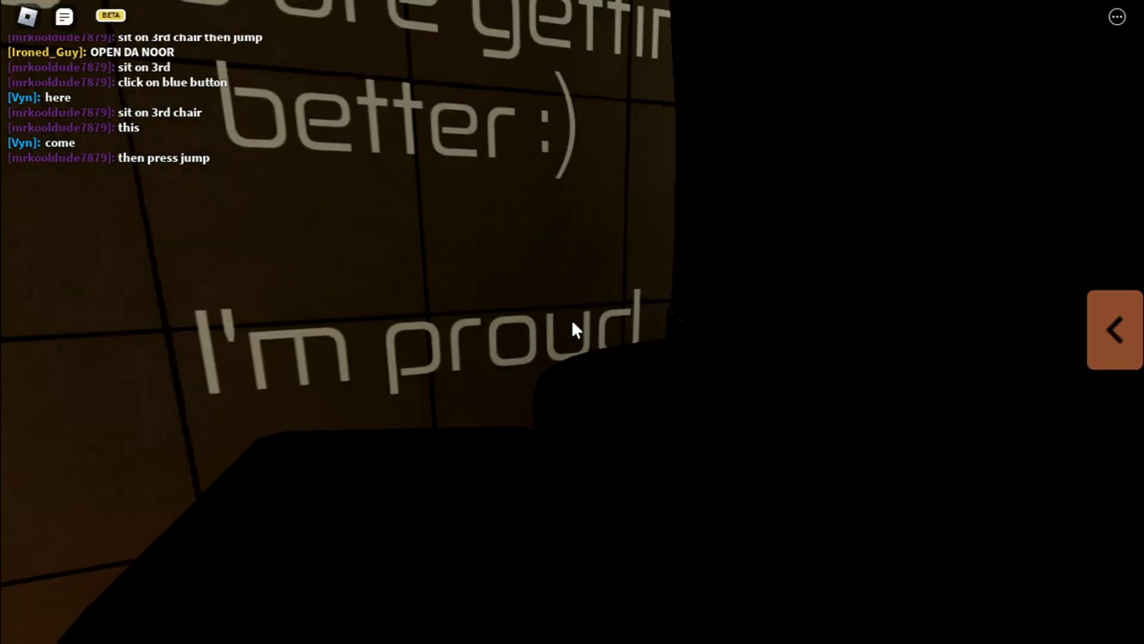
# Walk past the wall message into the red-floored room toward the tall pillars
pyautogui.press('w')
pyautogui.press('w')
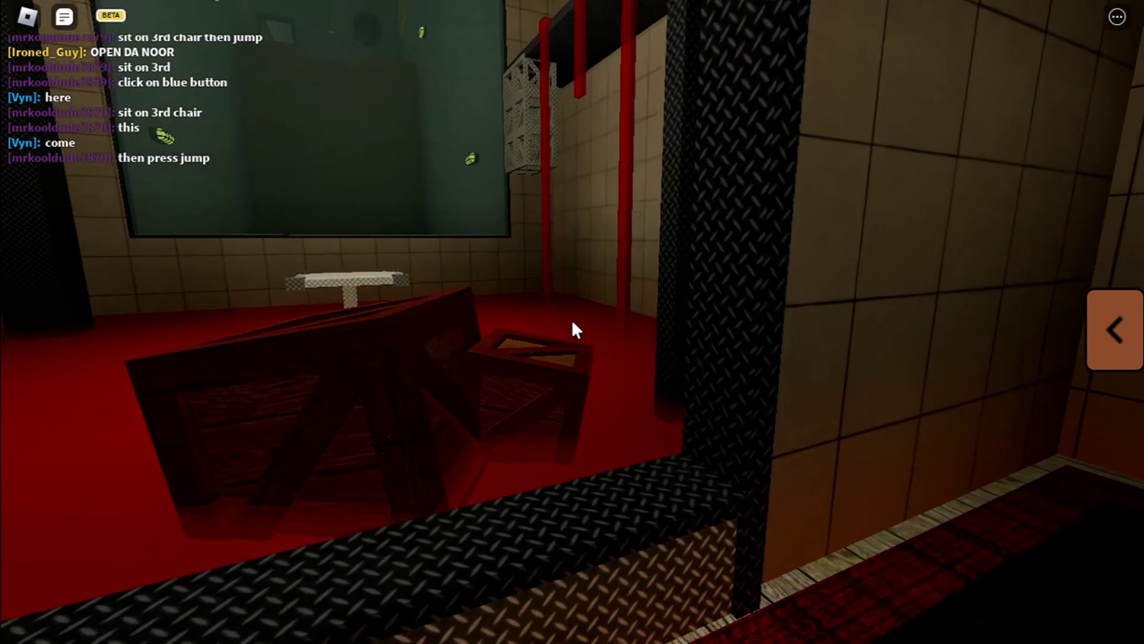
pyautogui.press('w')
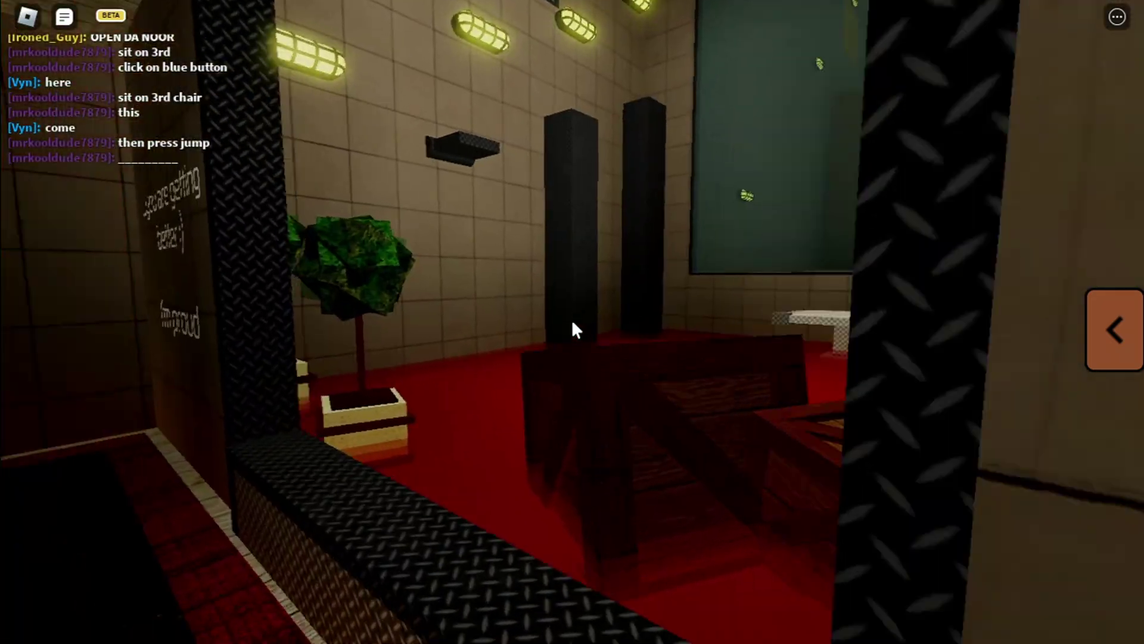
pyautogui.press('w')
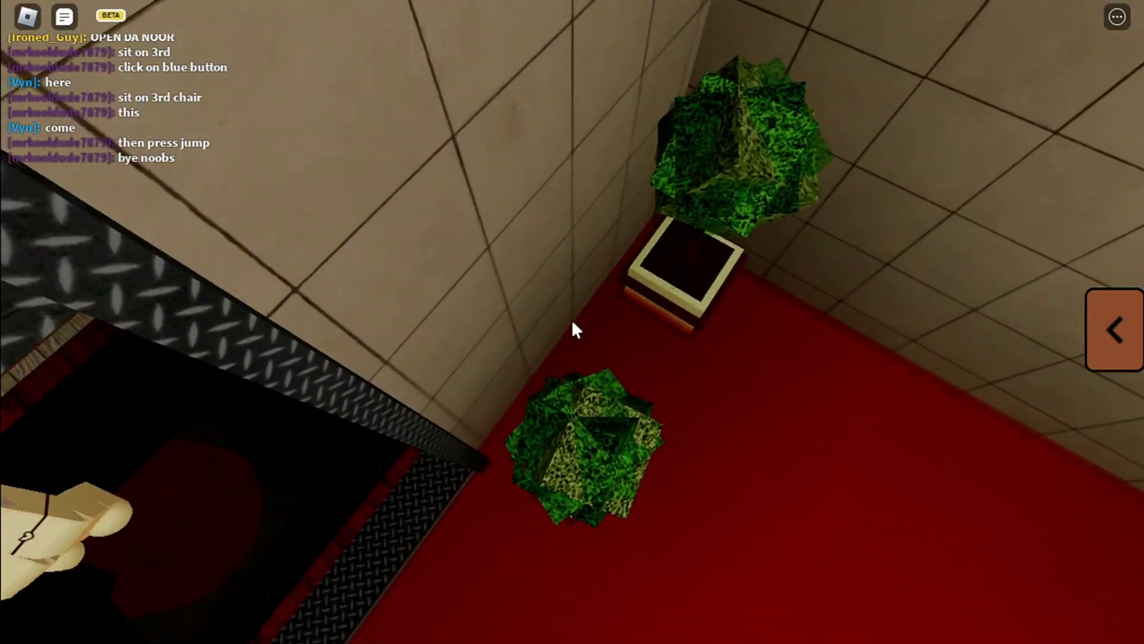
pyautogui.press('w')
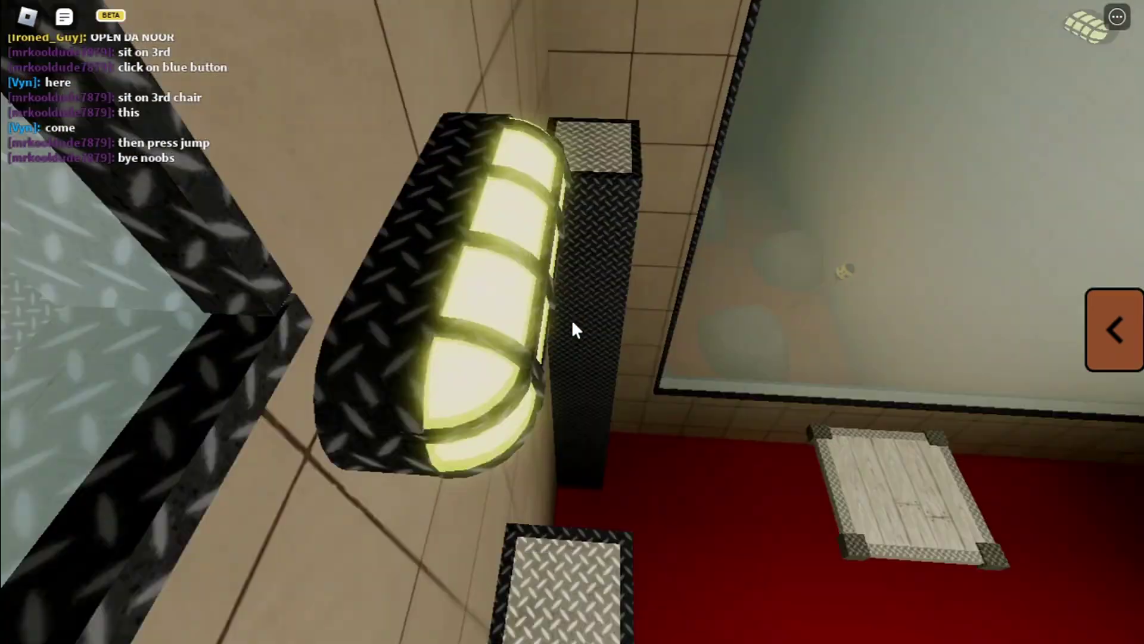
# Jump onto a pillar, face another player, and briefly check the Chrome game page
pyautogui.press('space')
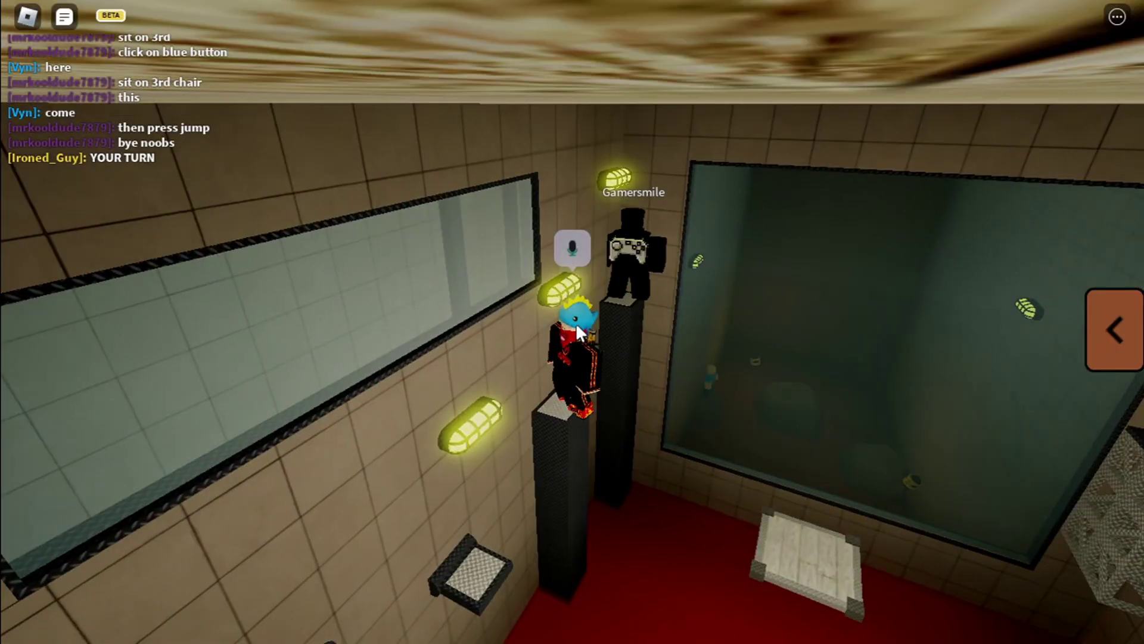
pyautogui.scroll(5, 576, 329)
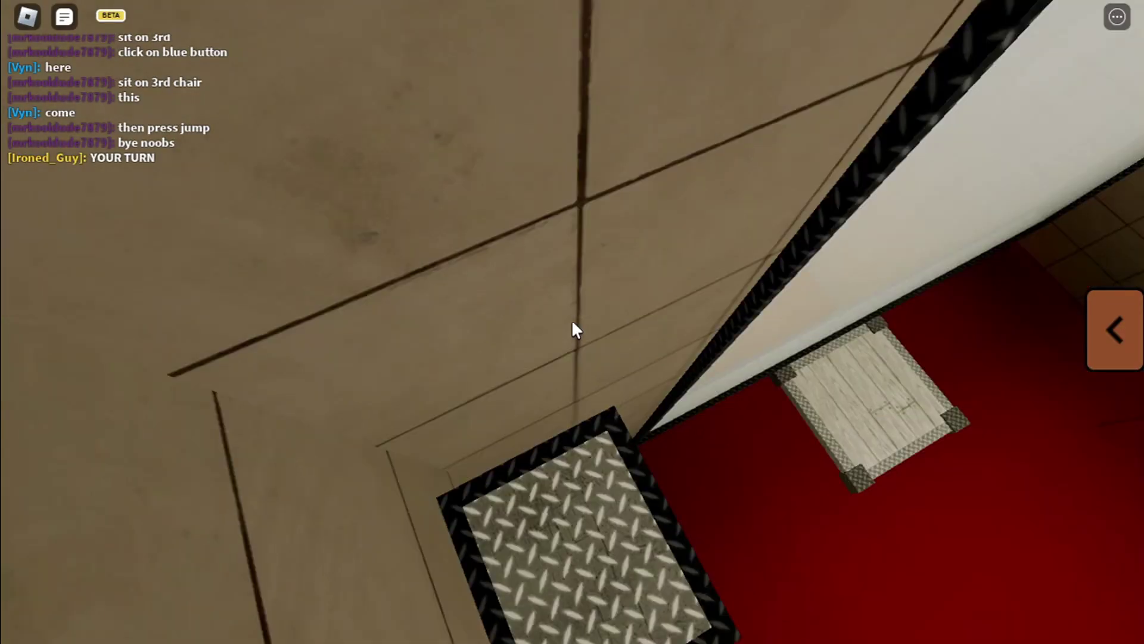
pyautogui.moveTo(576, 330); pyautogui.dragTo(258, 41)
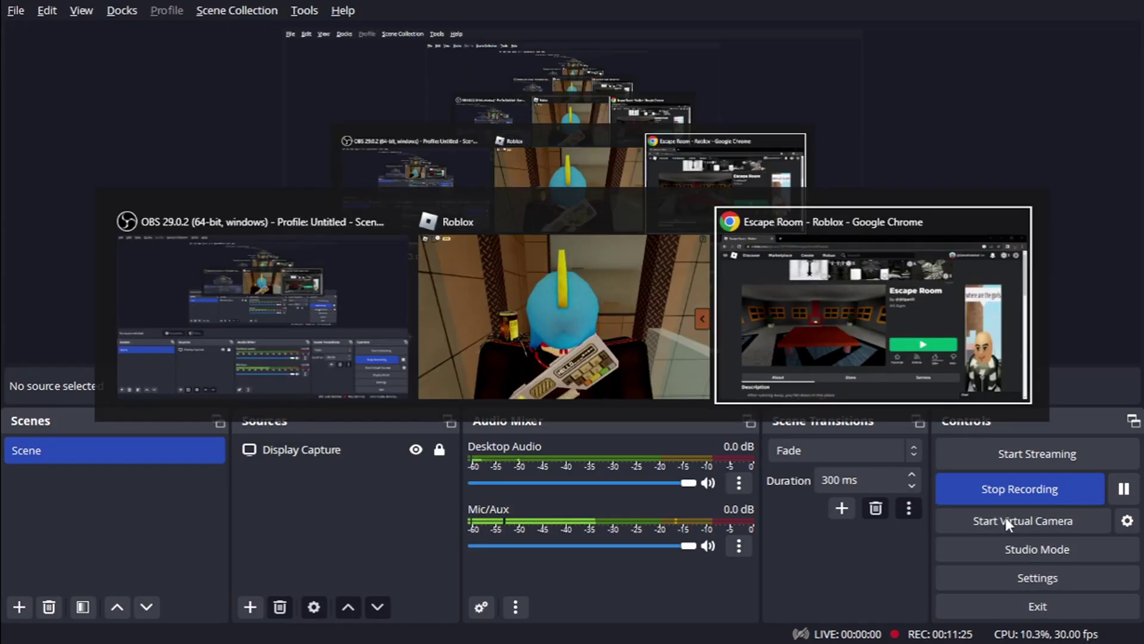
pyautogui.hotkey('alt', 'Tab')
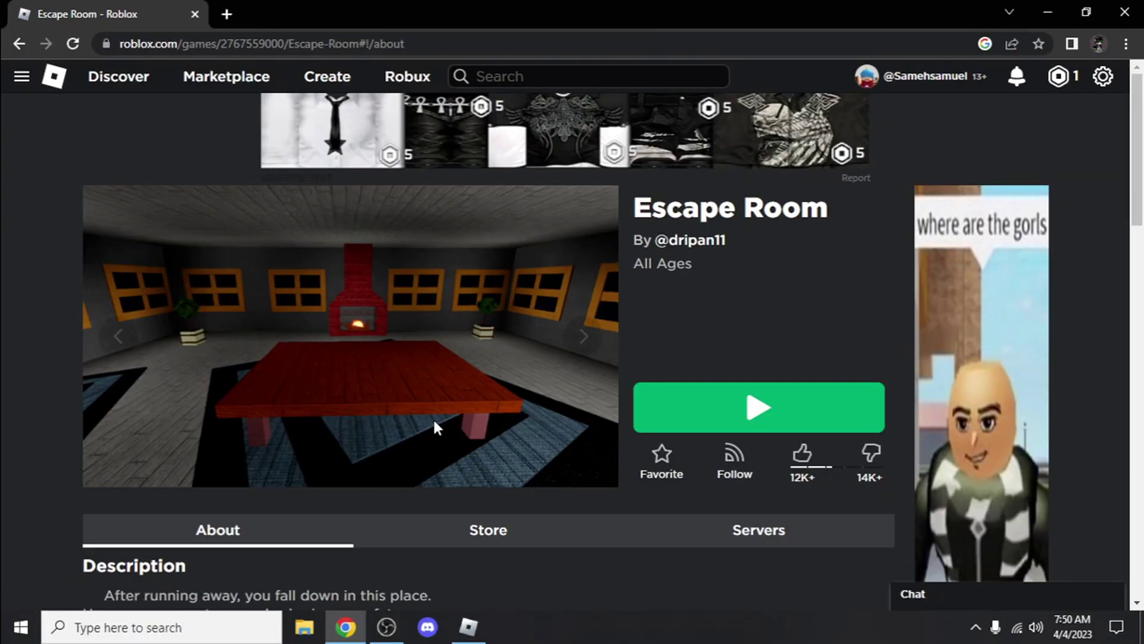
pyautogui.hotkey('alt', 'Tab')
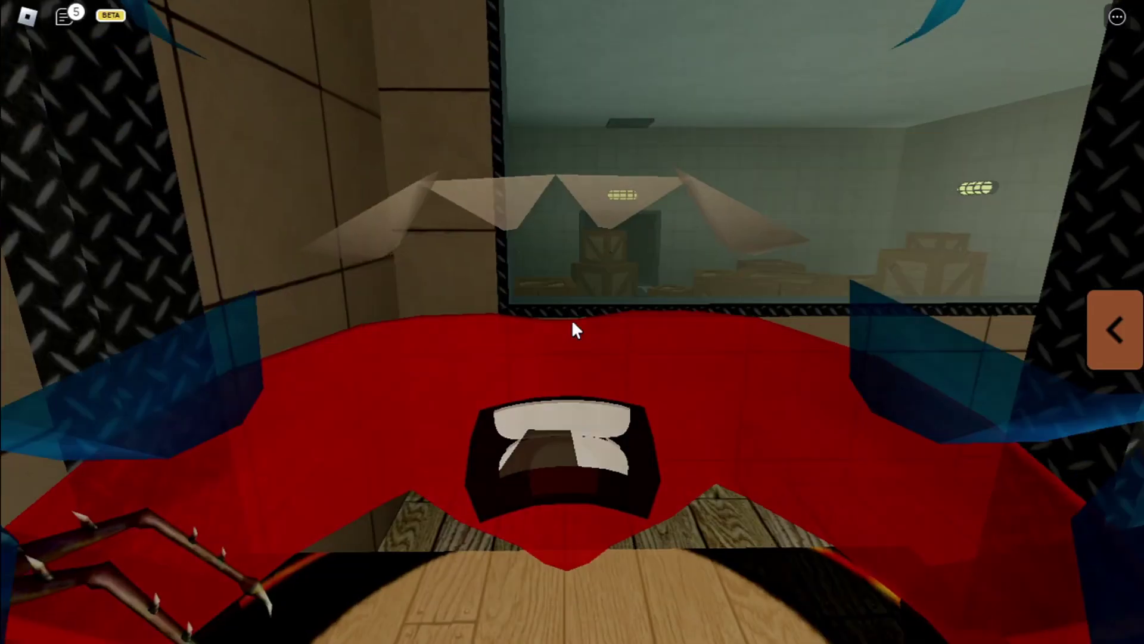
# Climb the wooden ladder and follow the red arrows through the maze
pyautogui.moveTo(577, 332); pyautogui.dragTo(575, 331)
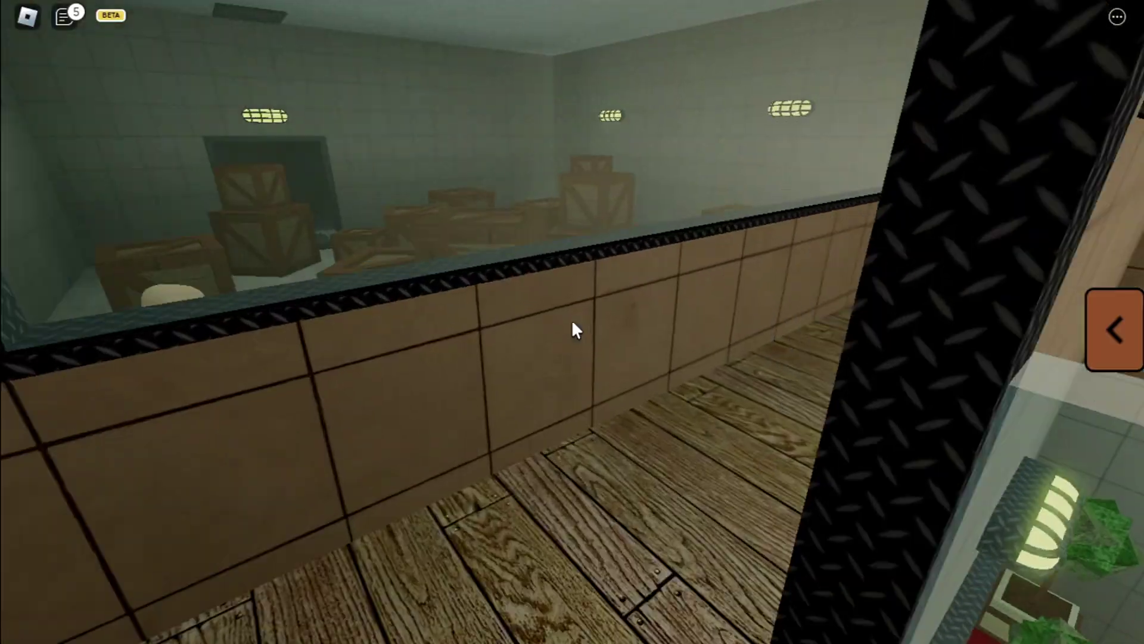
pyautogui.press('w')
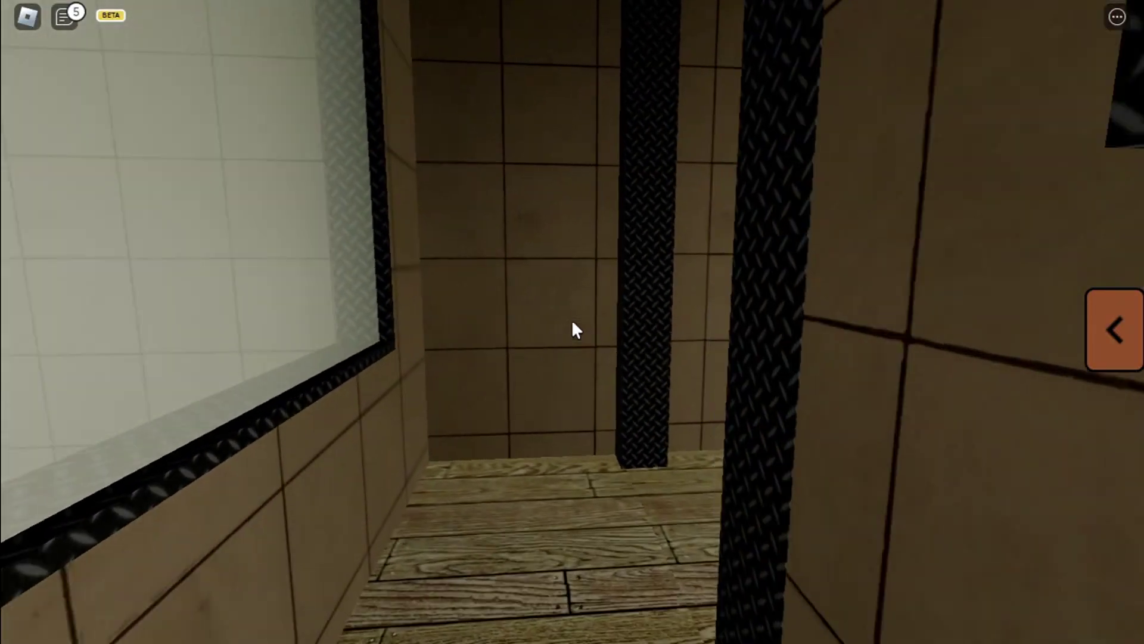
pyautogui.press('w')
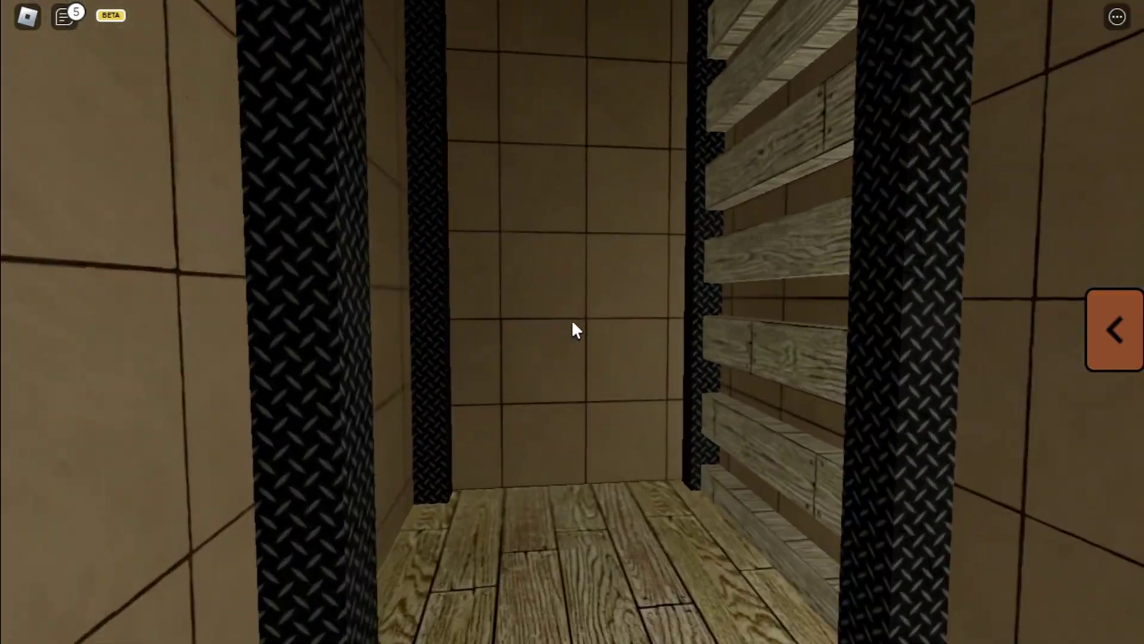
pyautogui.press('w')
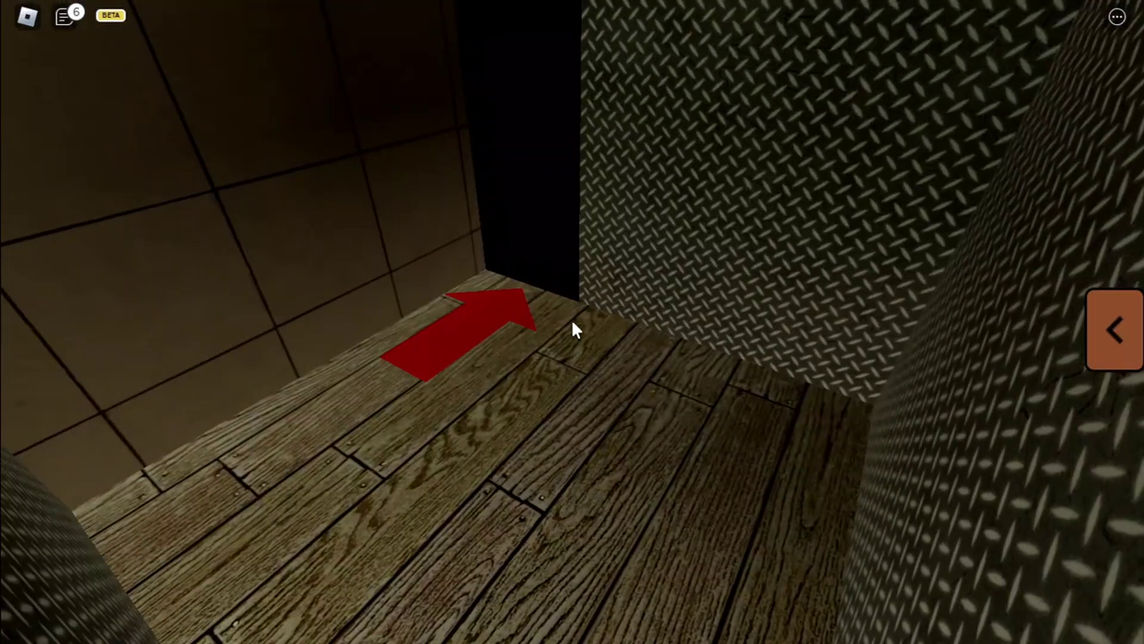
pyautogui.press('w')
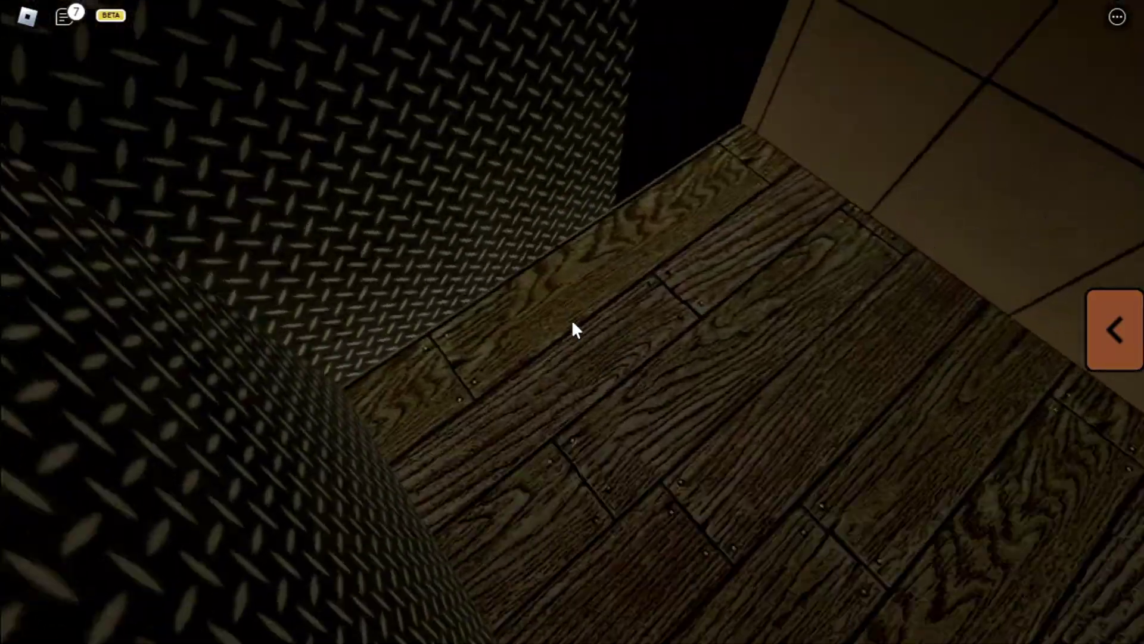
pyautogui.press('w')
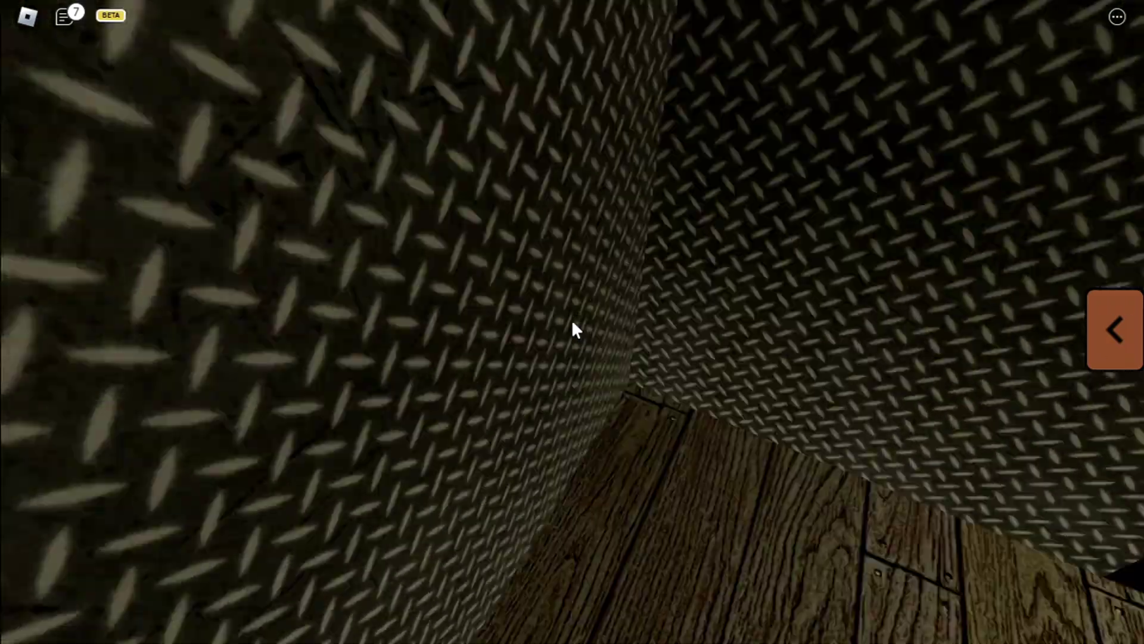
pyautogui.press('w')
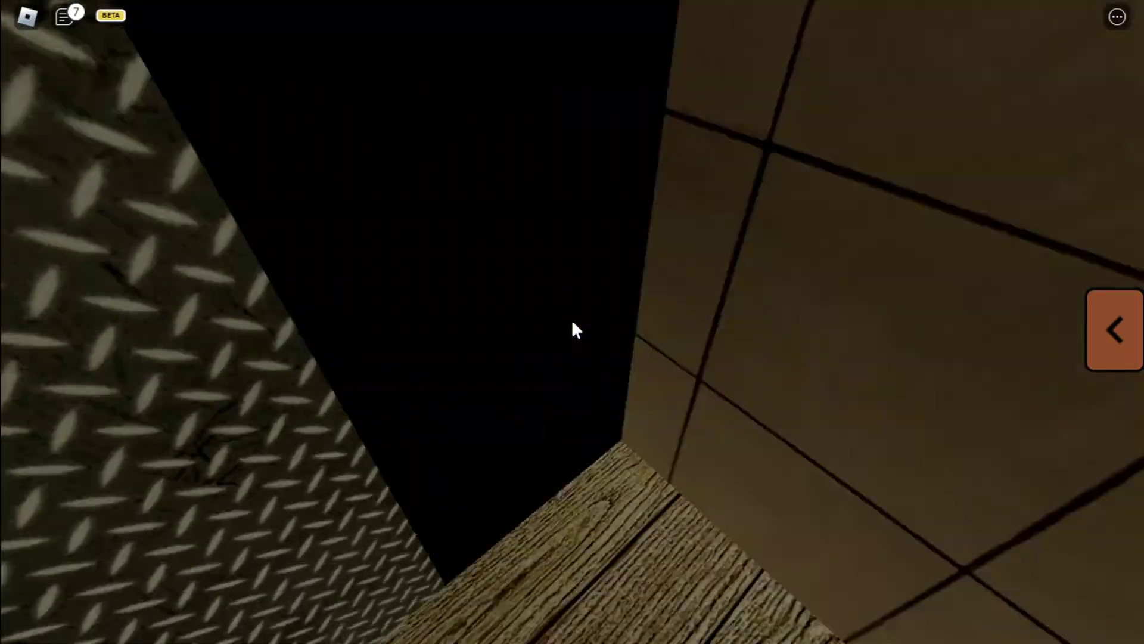
pyautogui.press('w')
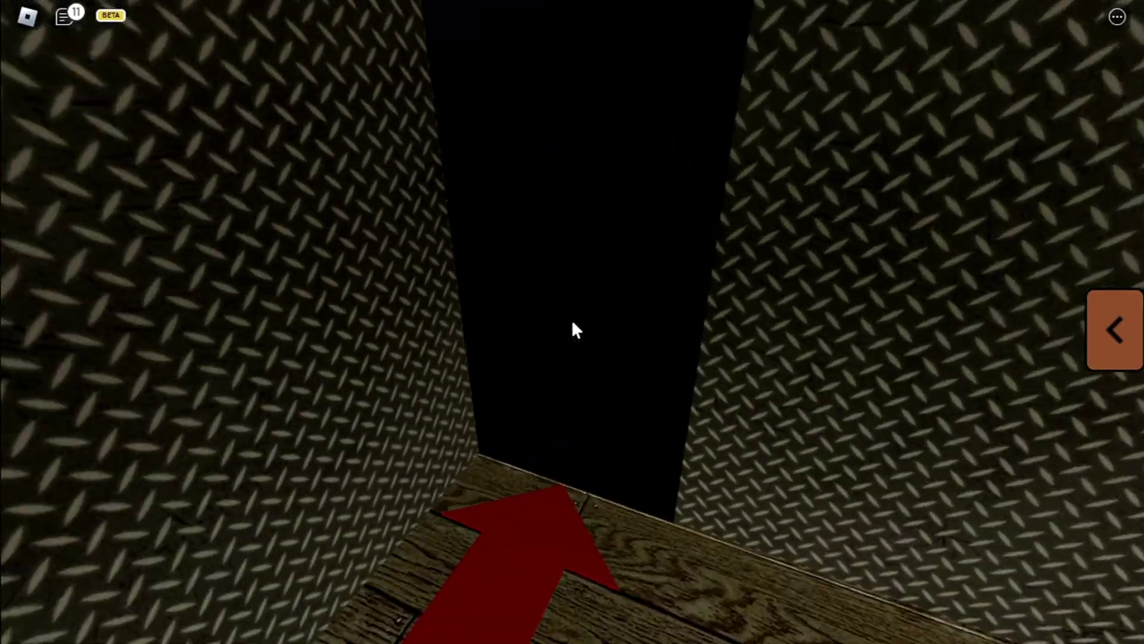
# Continue past another player along the wooden ledge and into the ladder shaft
pyautogui.press('w')
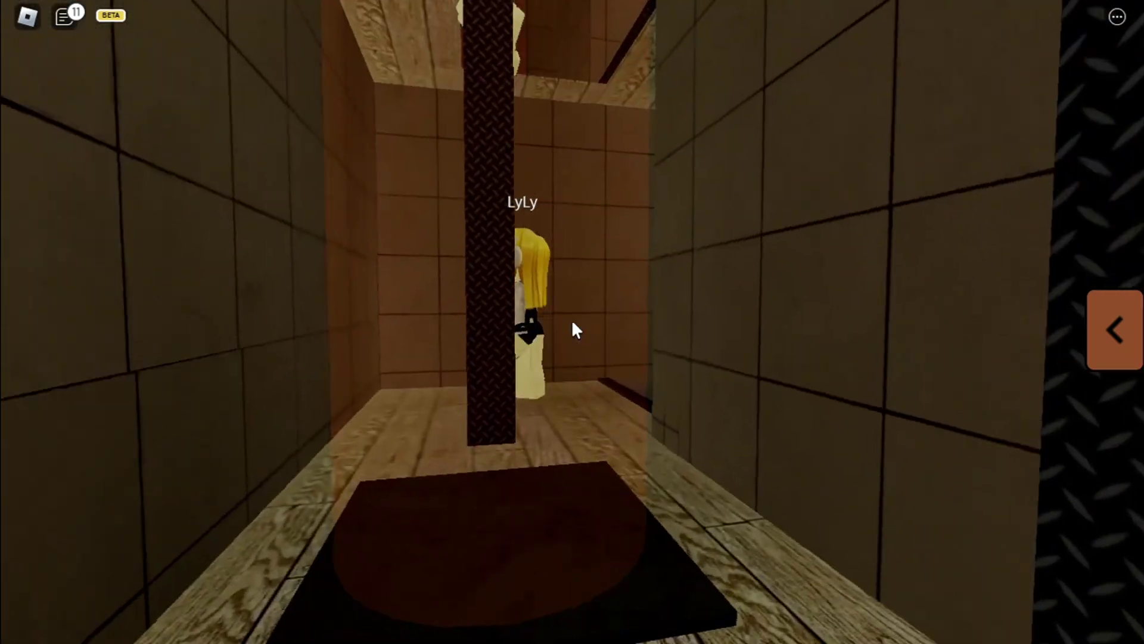
pyautogui.press('w')
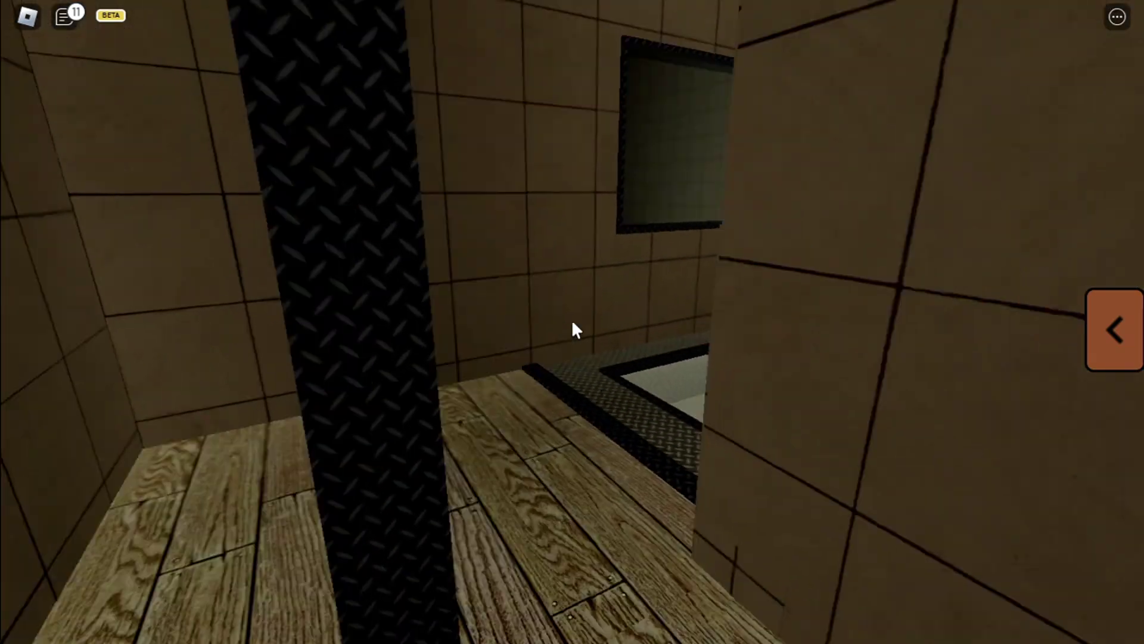
pyautogui.press('w')
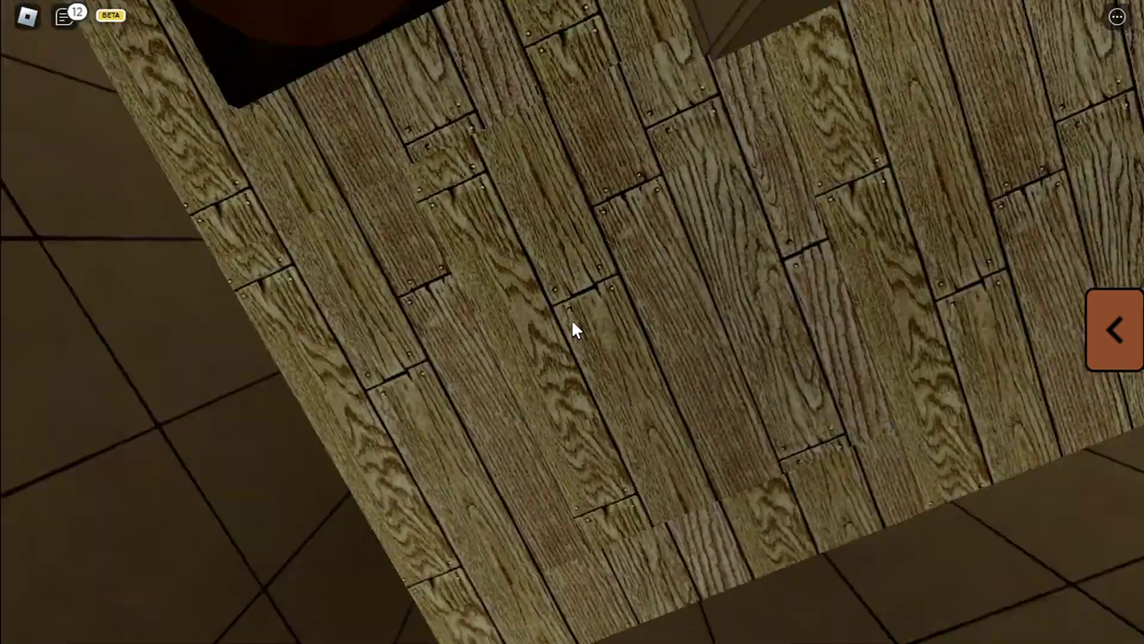
pyautogui.press('w')
pyautogui.press('w')
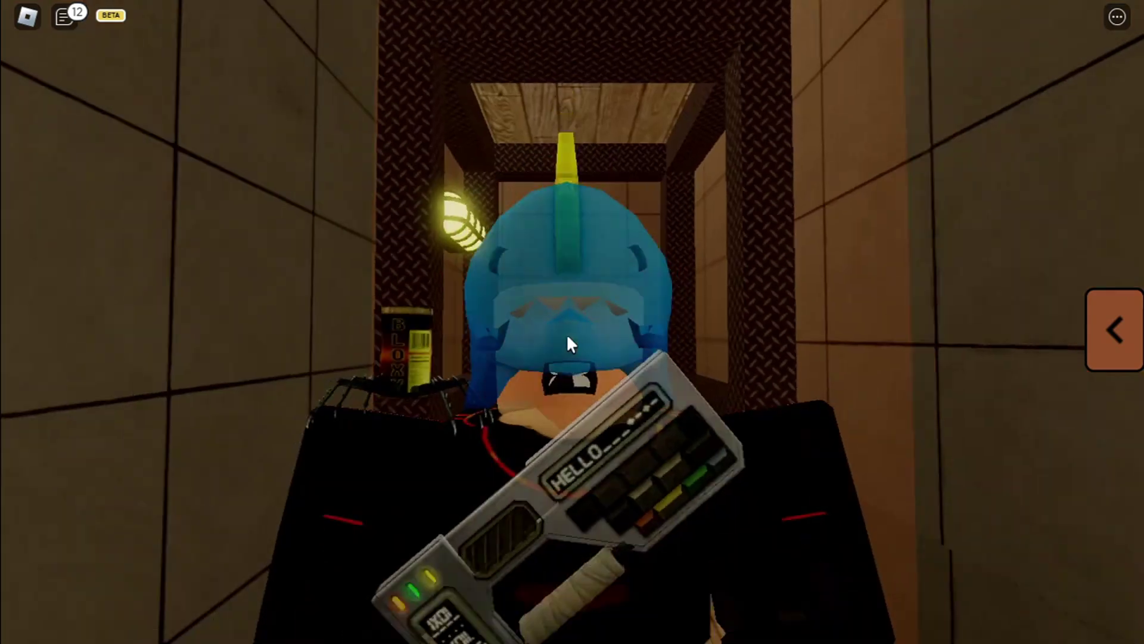
pyautogui.scroll(3, 518, 315)
pyautogui.scroll(-3, 572, 322)
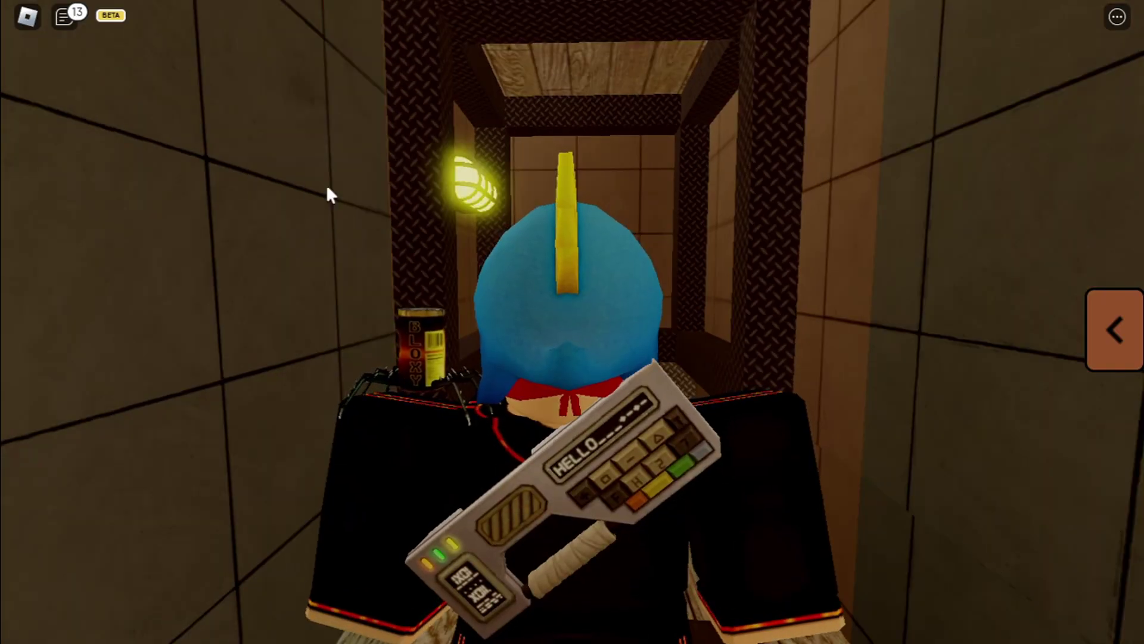
pyautogui.scroll(3, 549, 407)
pyautogui.moveTo(572, 322); pyautogui.dragTo(573, 330)
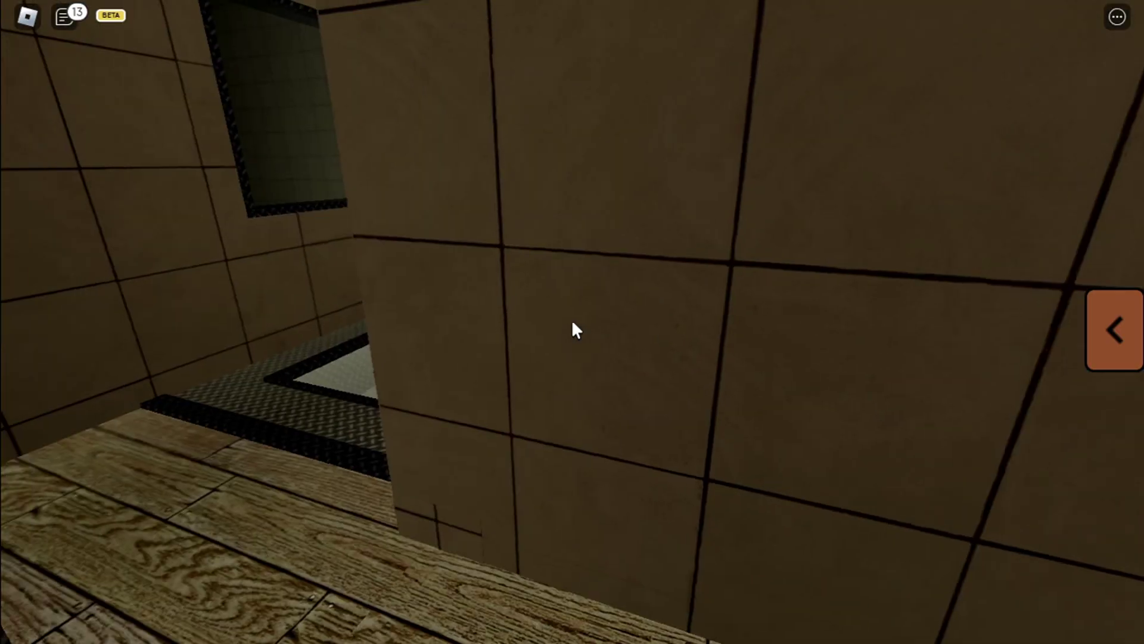
pyautogui.scroll(3, 573, 330)
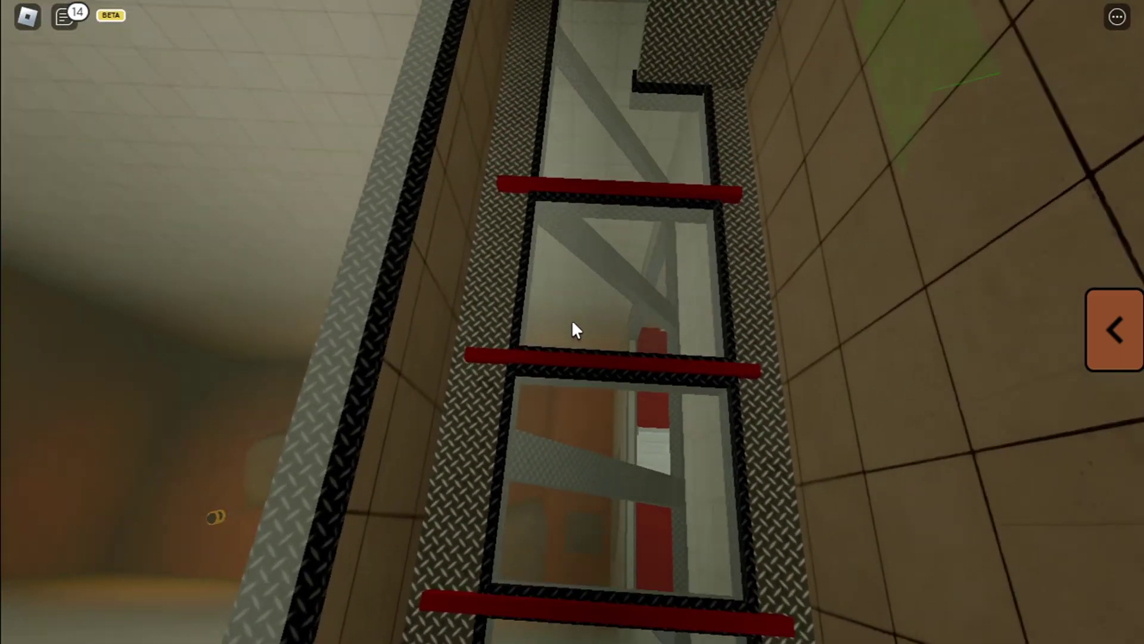
pyautogui.press('w')
pyautogui.press('w')
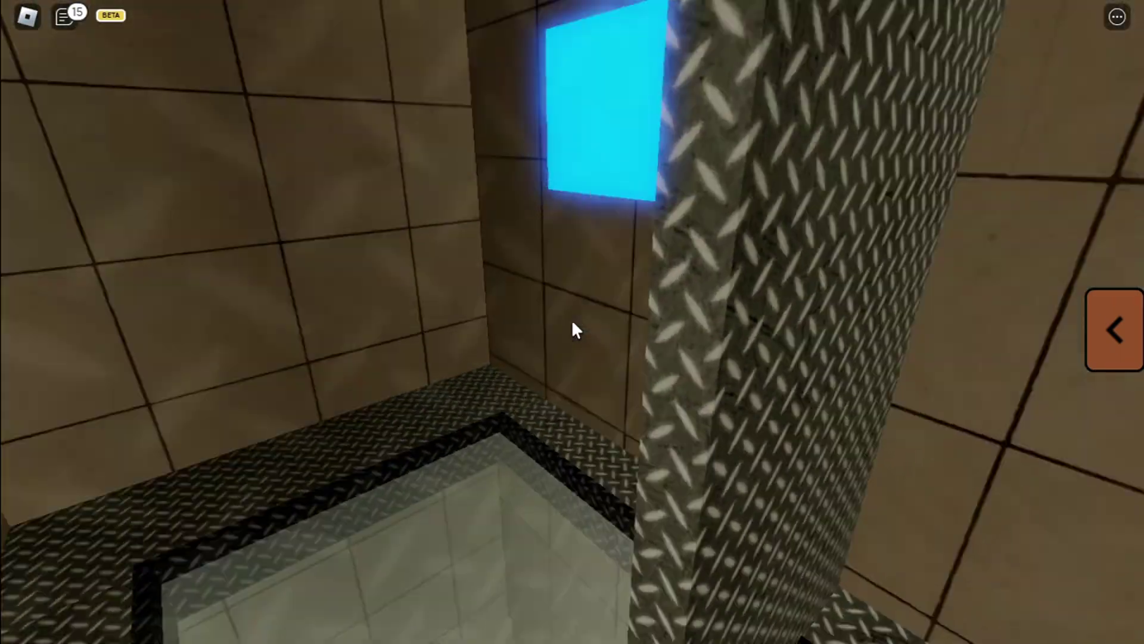
# Activate the glowing blue Spawn Ladder Button panel with E, then back away
pyautogui.moveTo(573, 330); pyautogui.dragTo(573, 330)
pyautogui.press('w')
pyautogui.press('w')
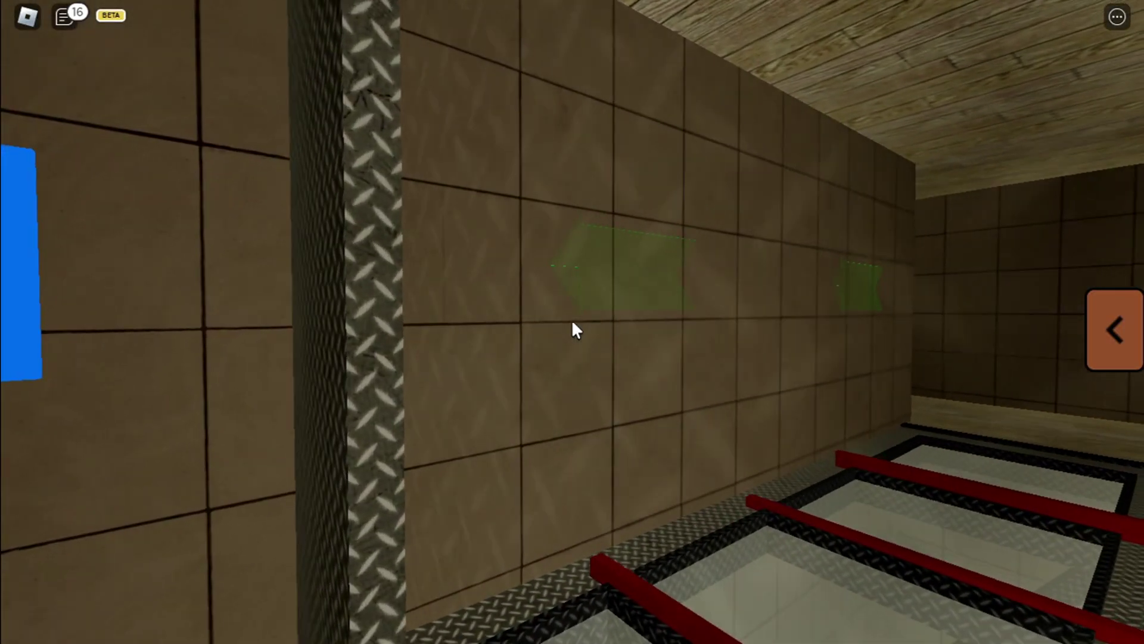
pyautogui.press('a')
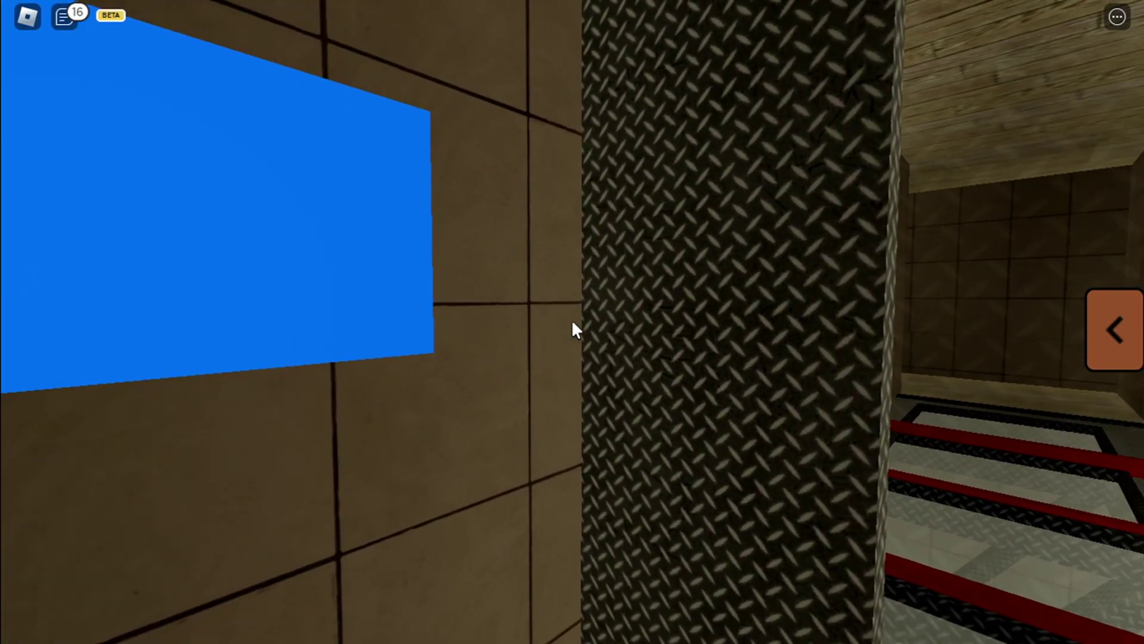
pyautogui.moveTo(572, 331); pyautogui.dragTo(573, 330)
pyautogui.press('e')
pyautogui.press('s')
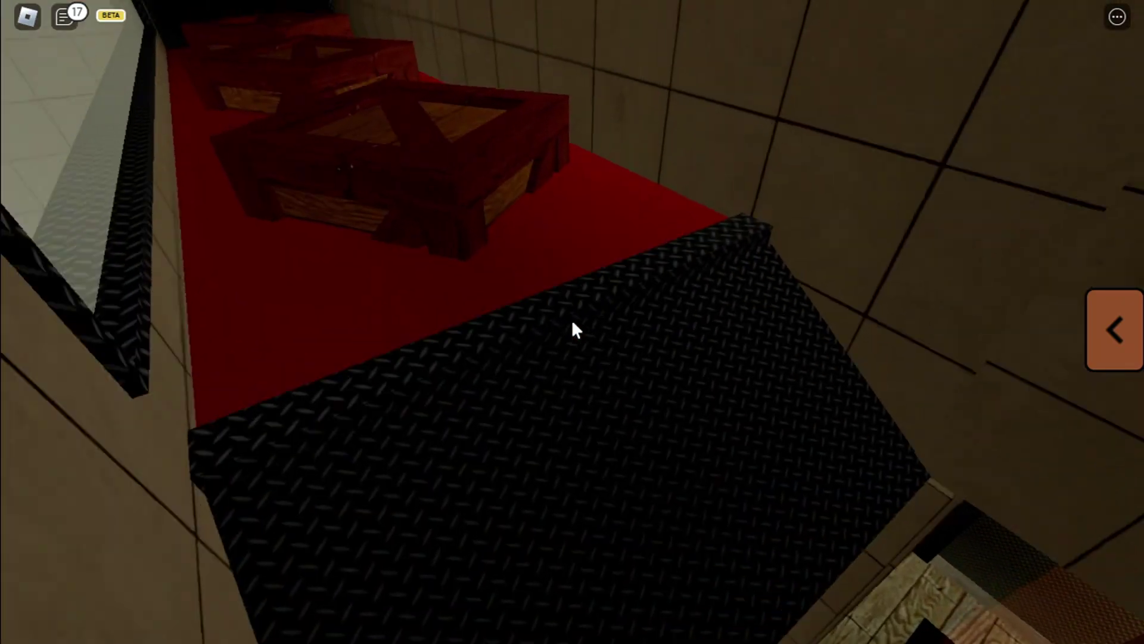
# Cross the red carpet and climb the wooden ladder, orbiting the camera around the avatar
pyautogui.moveTo(574, 330); pyautogui.dragTo(573, 331)
pyautogui.press('w')
pyautogui.press('w')
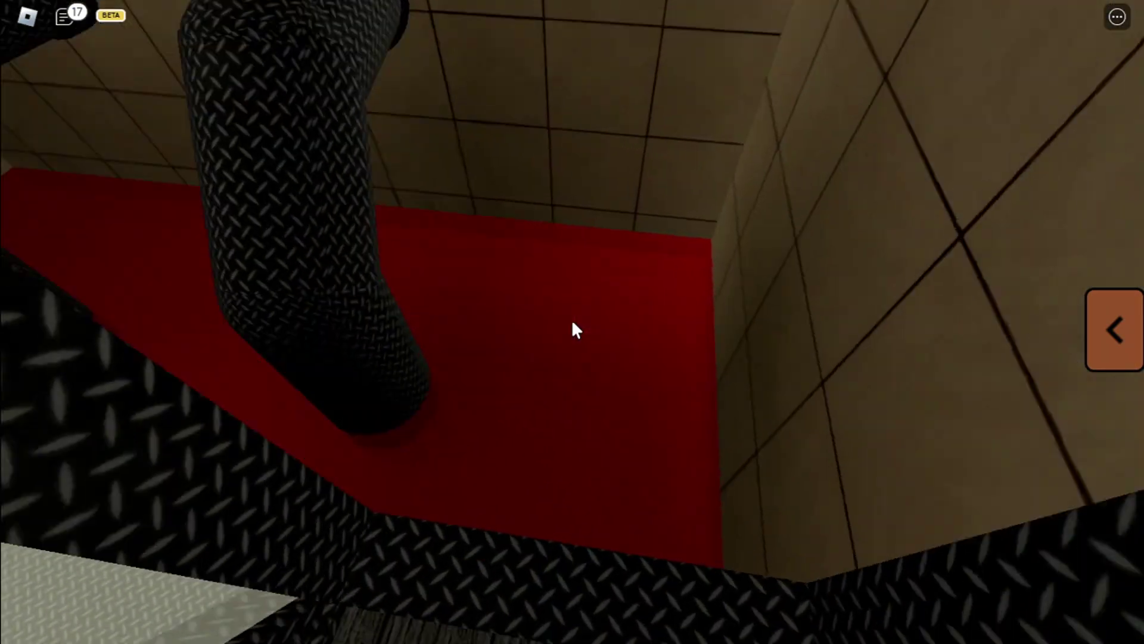
pyautogui.scroll(-3, 574, 330)
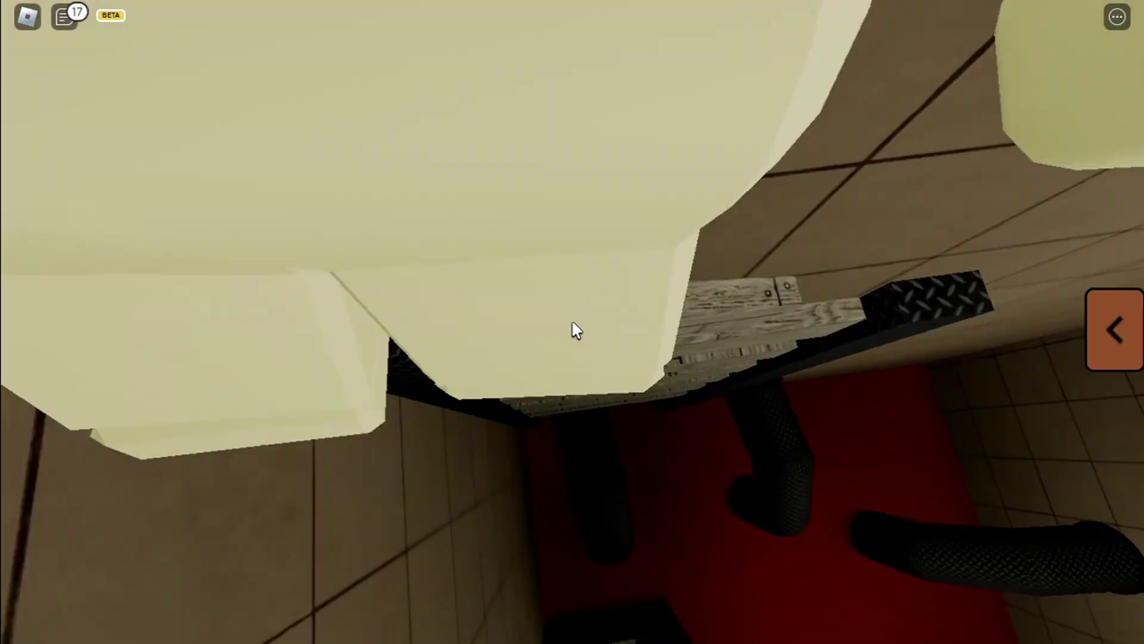
pyautogui.scroll(-3, 572, 330)
pyautogui.scroll(-5, 572, 330)
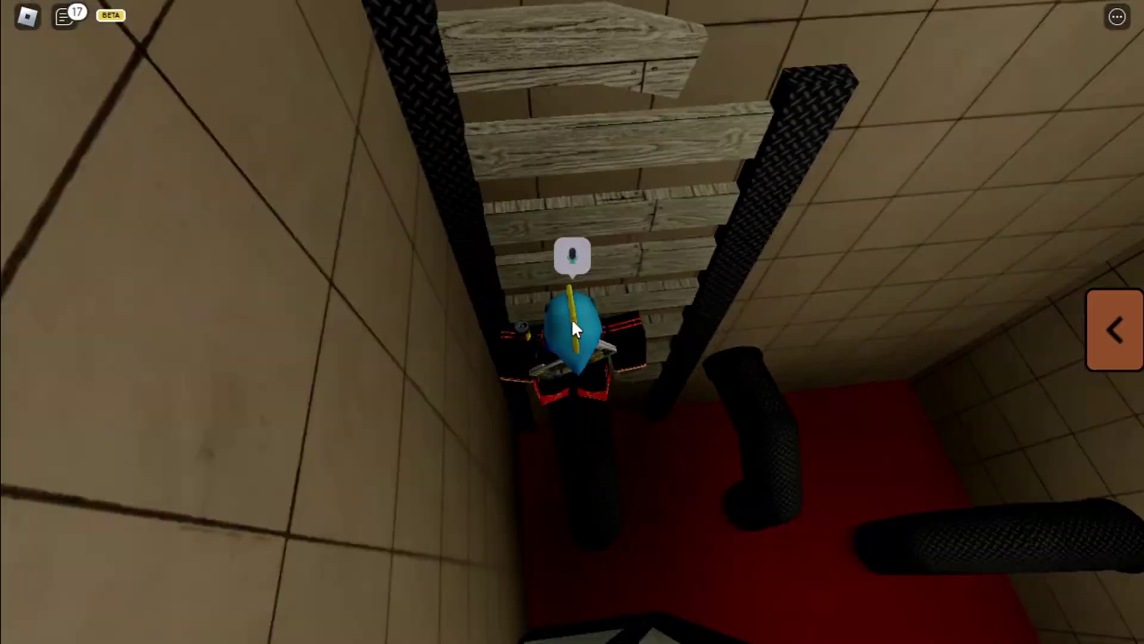
pyautogui.moveTo(573, 330); pyautogui.dragTo(568, 327)
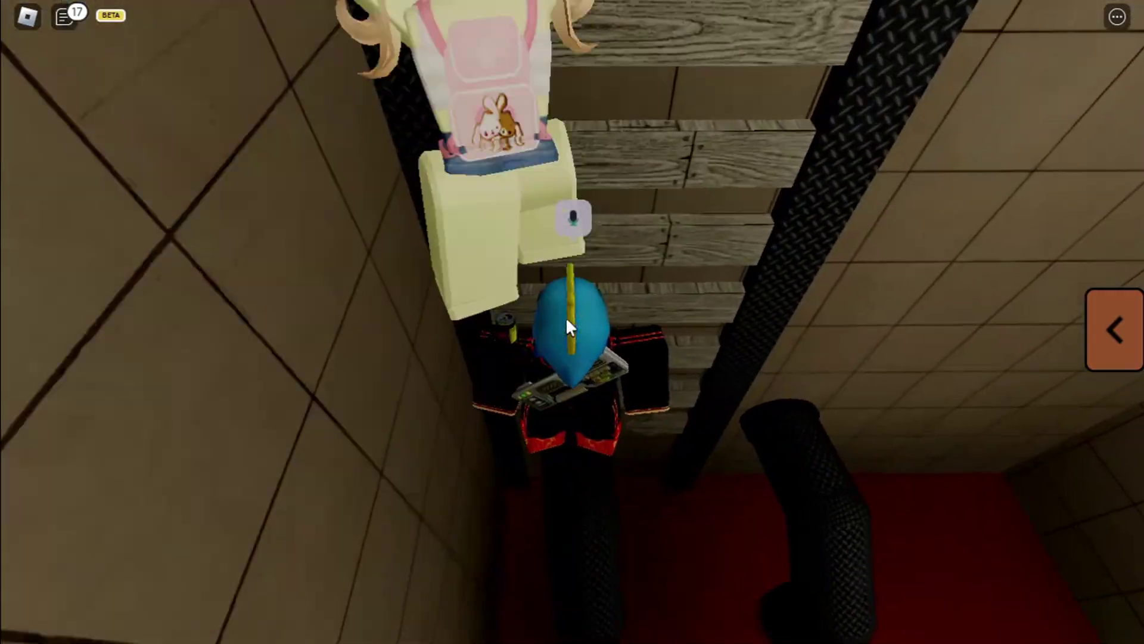
pyautogui.scroll(5, 569, 327)
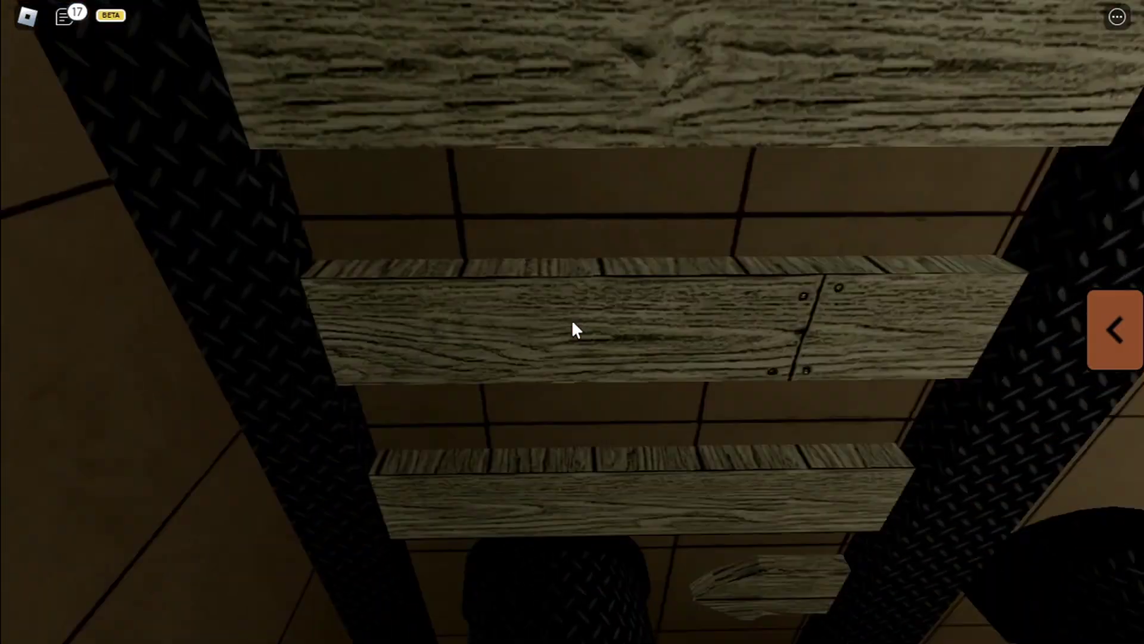
pyautogui.scroll(-5, 573, 330)
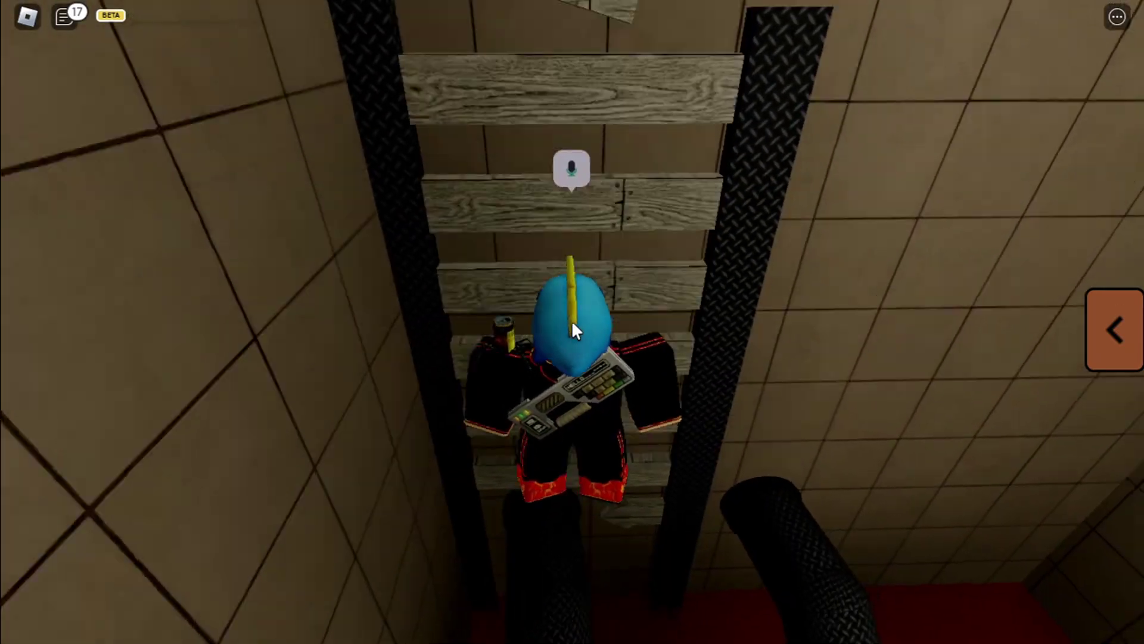
pyautogui.moveTo(573, 330); pyautogui.dragTo(573, 329)
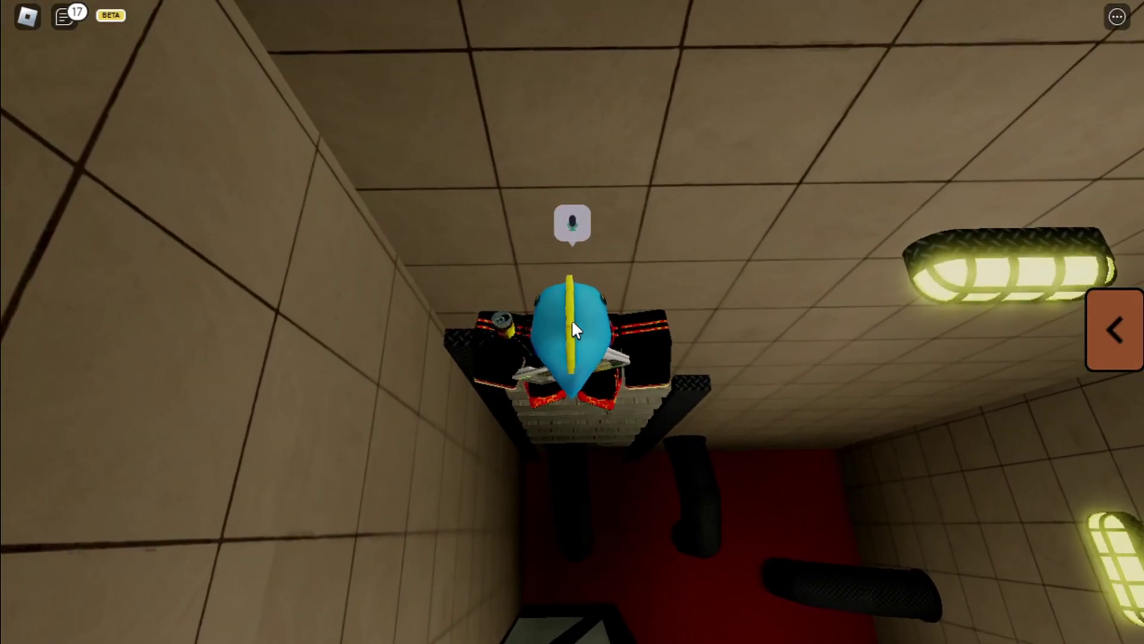
pyautogui.press('a')
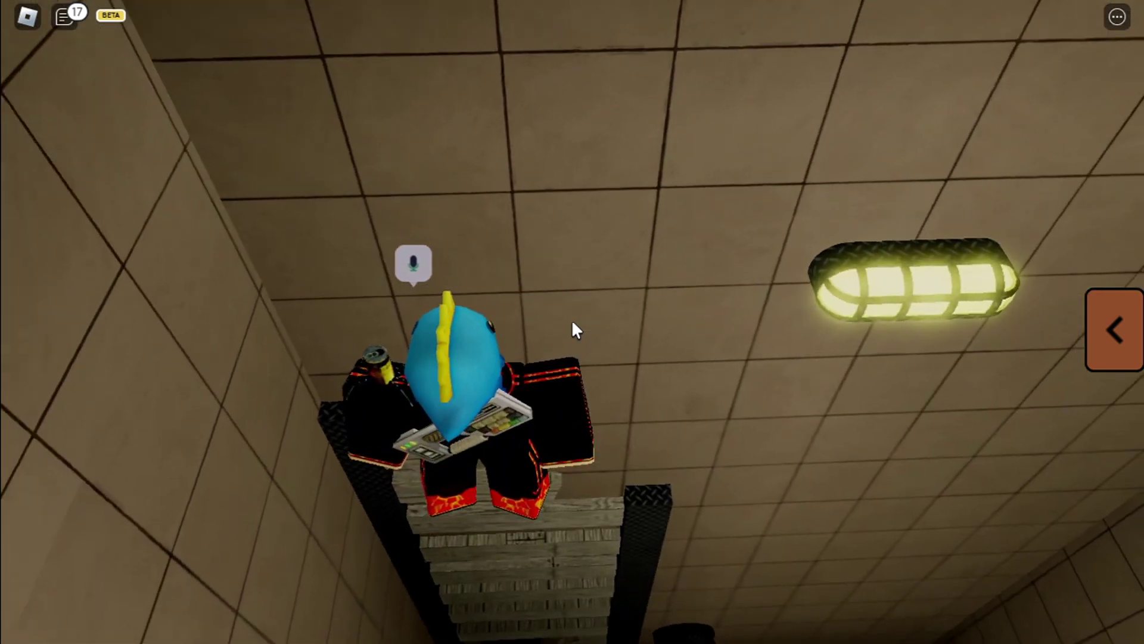
pyautogui.moveTo(571, 318); pyautogui.dragTo(572, 329)
pyautogui.scroll(-5, 573, 330)
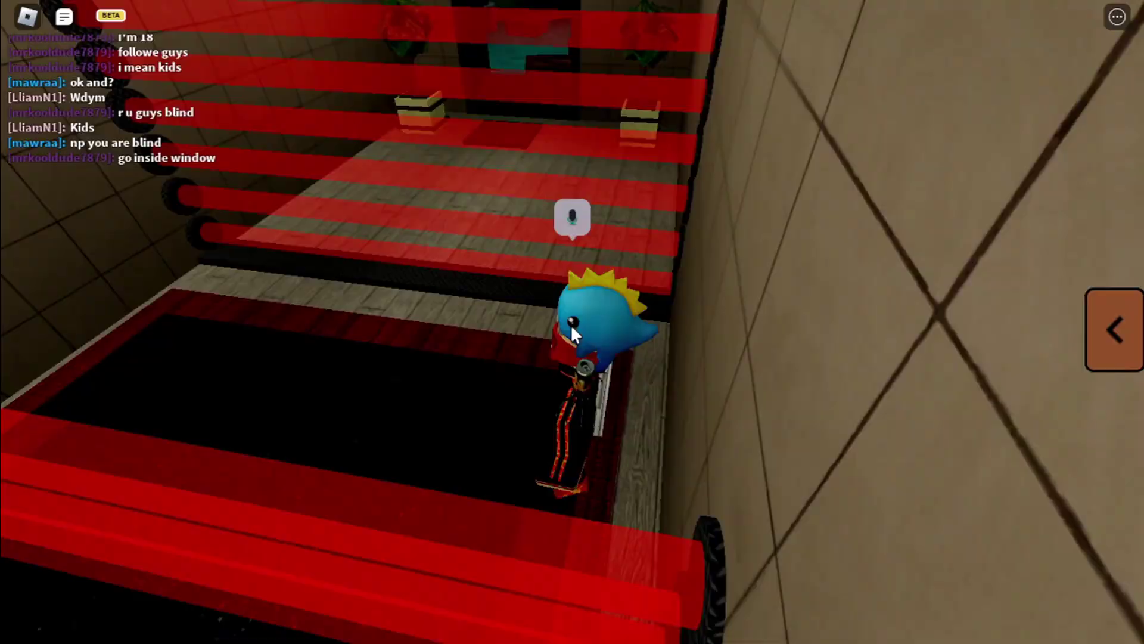
# Check the People list, crawl through the vent into the laser room, and glance at OBS
pyautogui.press('Escape')
pyautogui.scroll(3, 615, 300)
pyautogui.press('Escape')
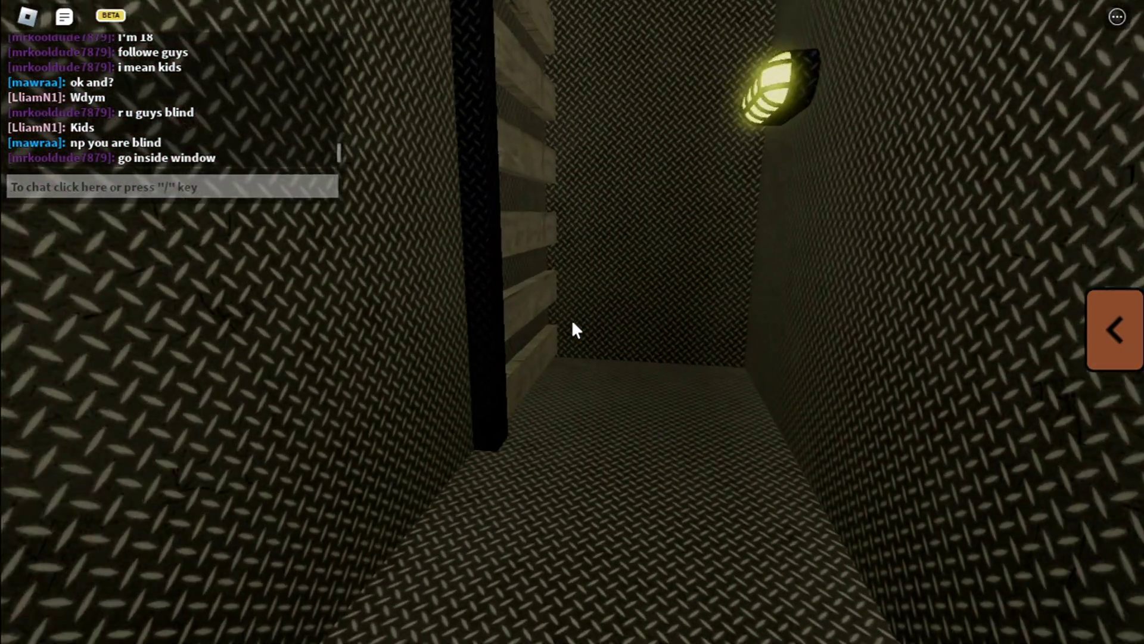
pyautogui.press('w')
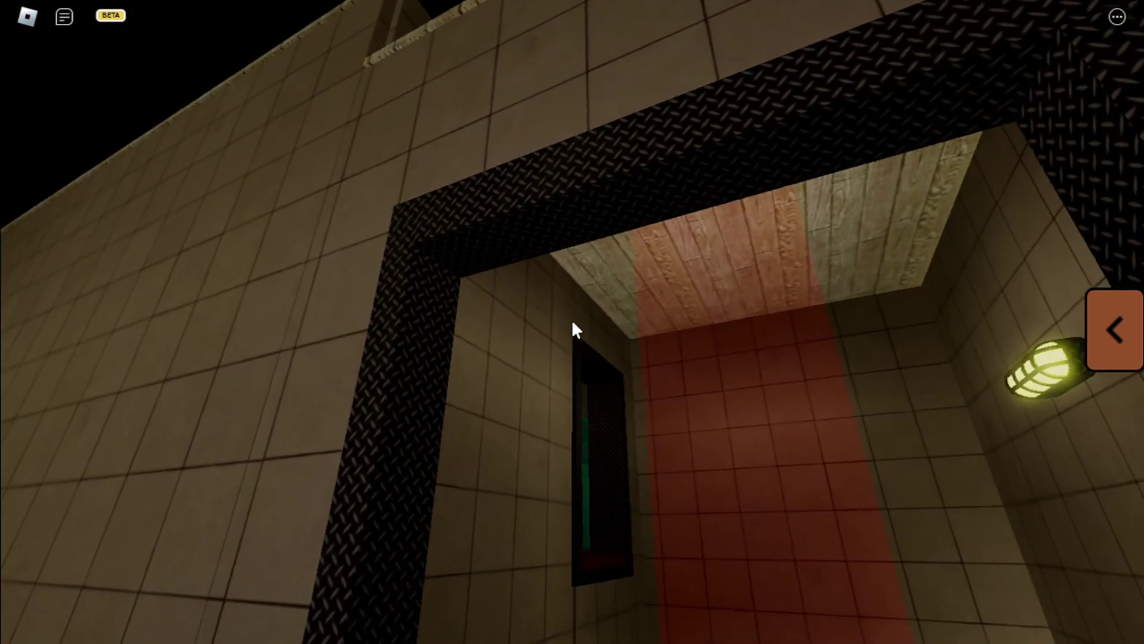
pyautogui.scroll(-3, 574, 331)
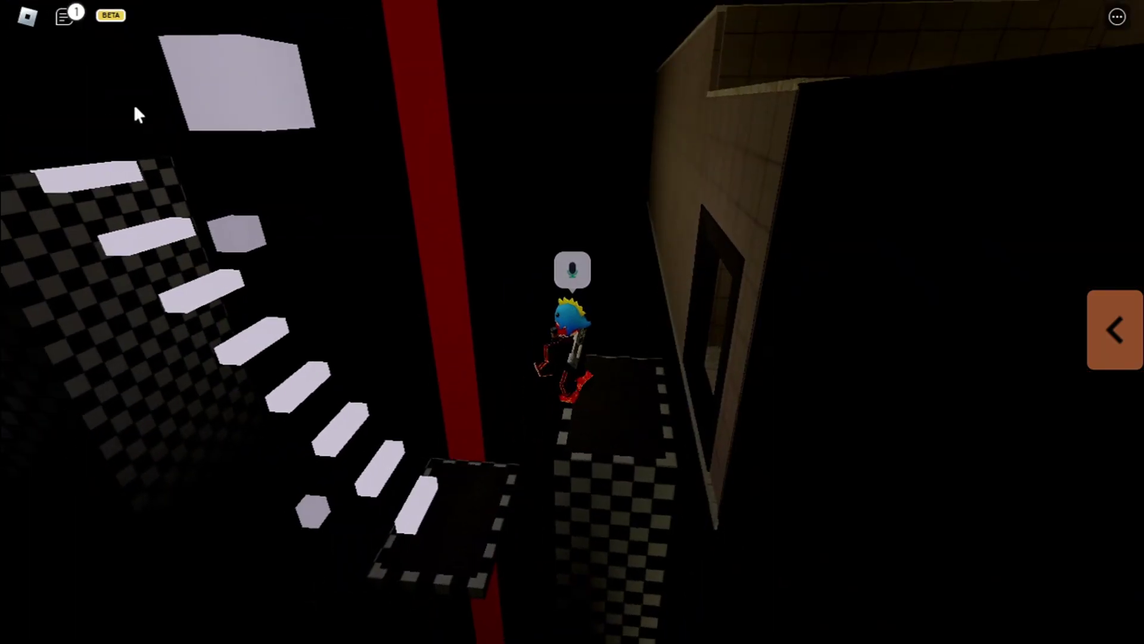
pyautogui.scroll(3, 550, 394)
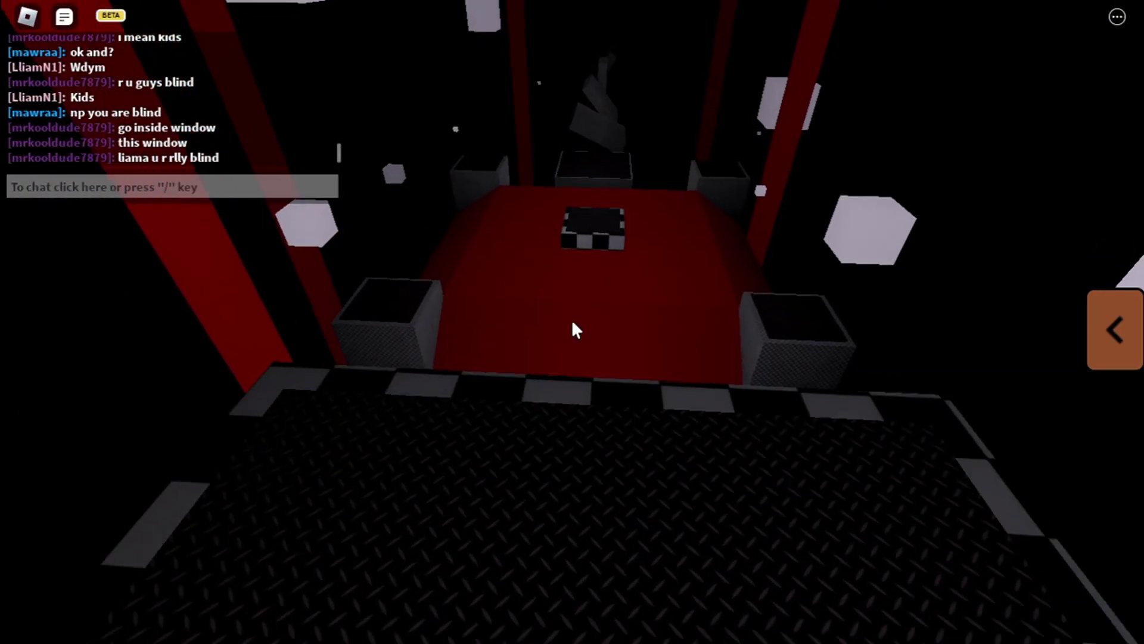
pyautogui.hotkey('alt', 'Tab')
pyautogui.hotkey('alt', 'Tab')
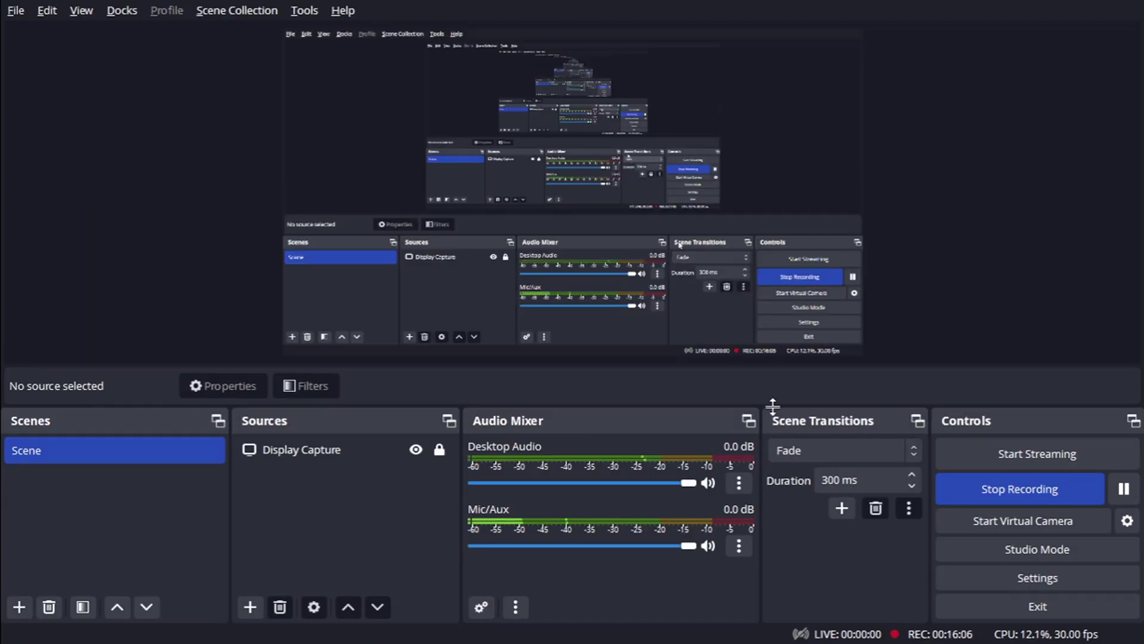
pyautogui.hotkey('alt', 'Tab')
pyautogui.hotkey('alt', 'Tab')
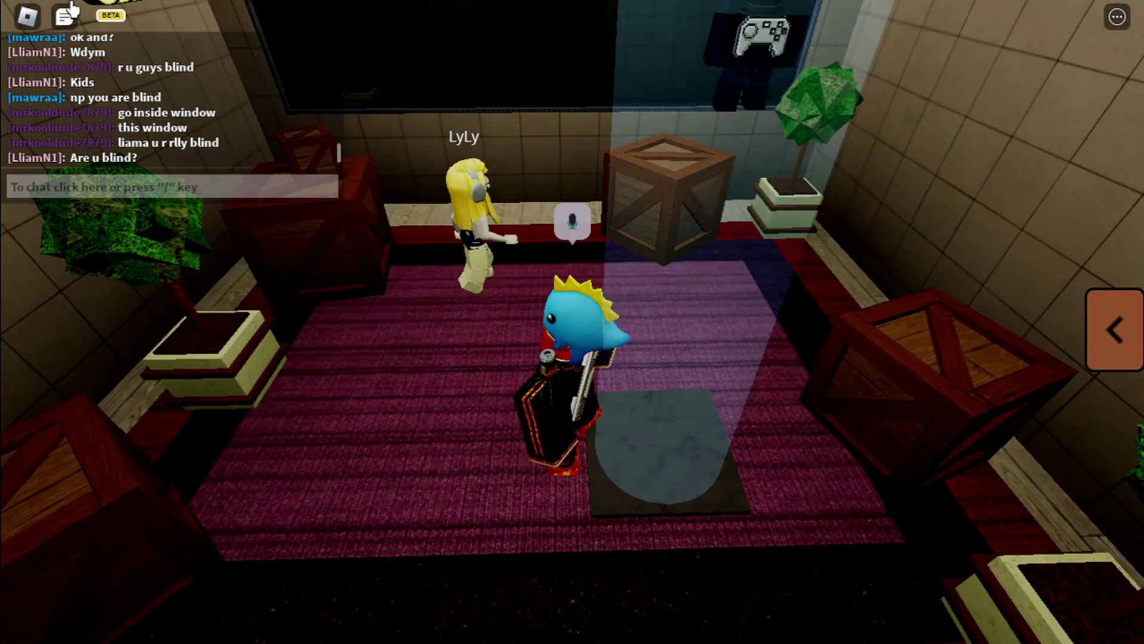
# Hide the chat panel using the chat icon at the top-left
pyautogui.click(66, 16)
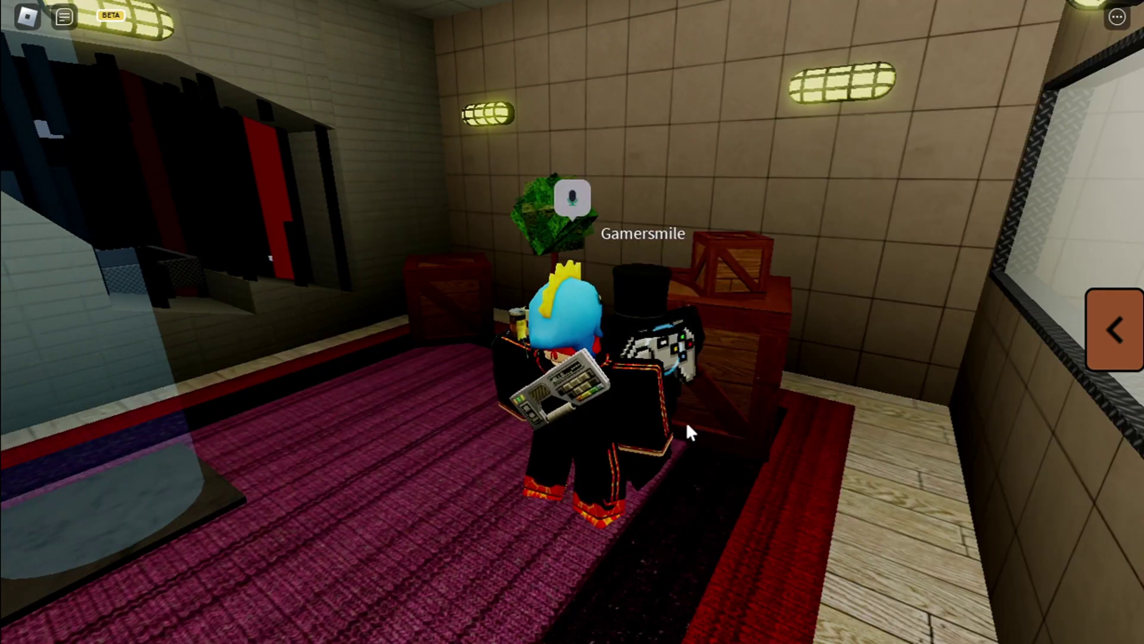
# Walk across the crate room, looking toward the crates, hallway and dark platform area
pyautogui.press('w')
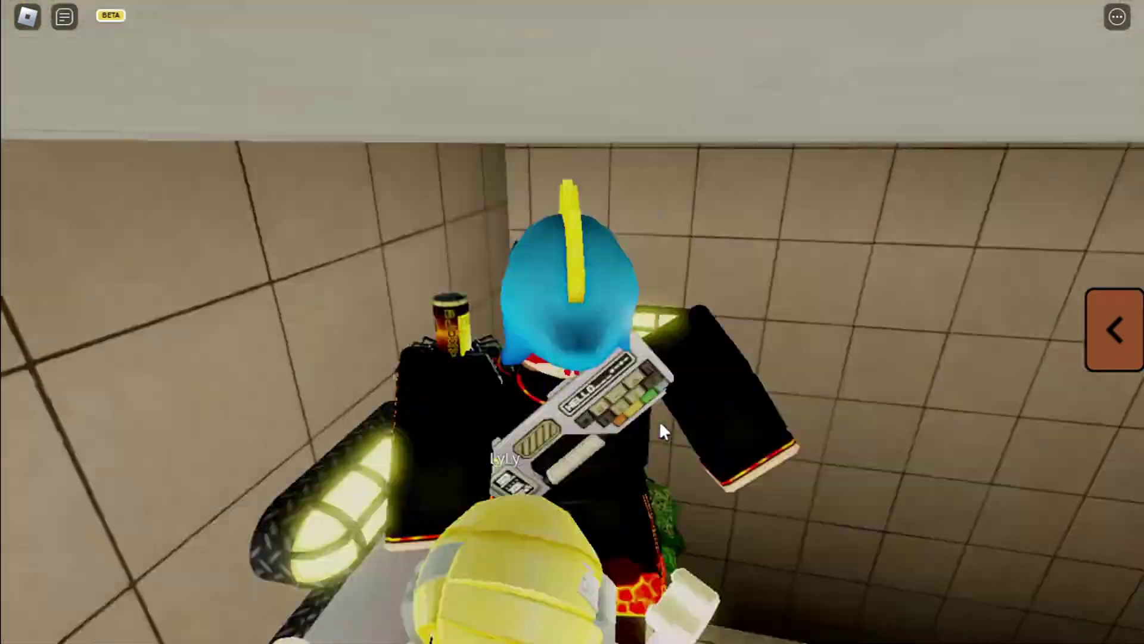
pyautogui.moveTo(659, 420); pyautogui.dragTo(575, 329)
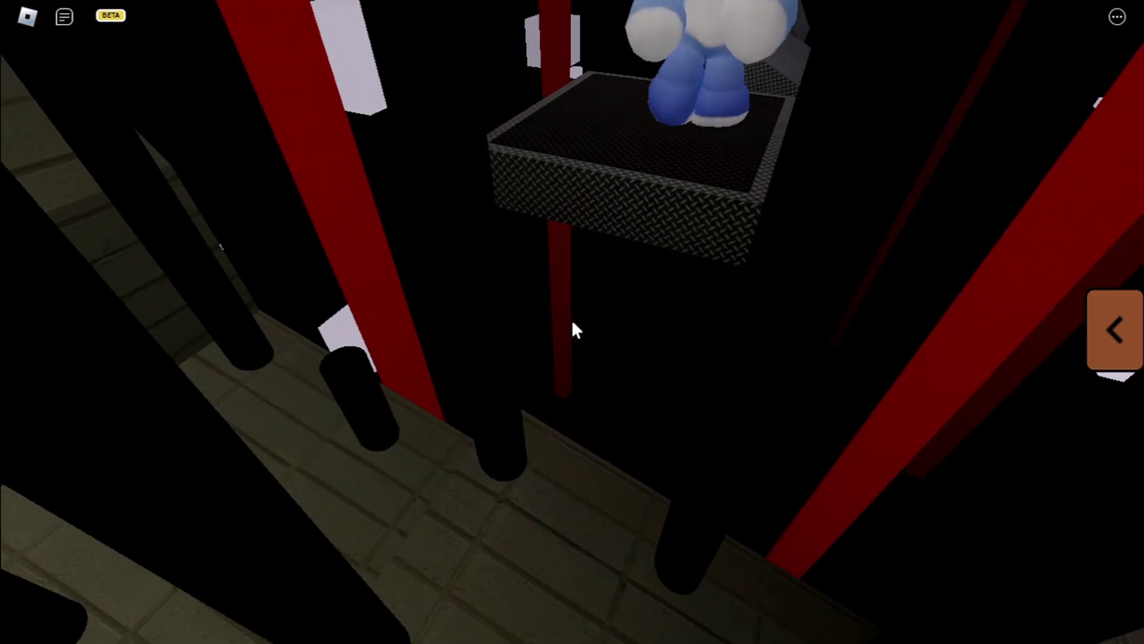
pyautogui.moveTo(574, 330); pyautogui.dragTo(574, 329)
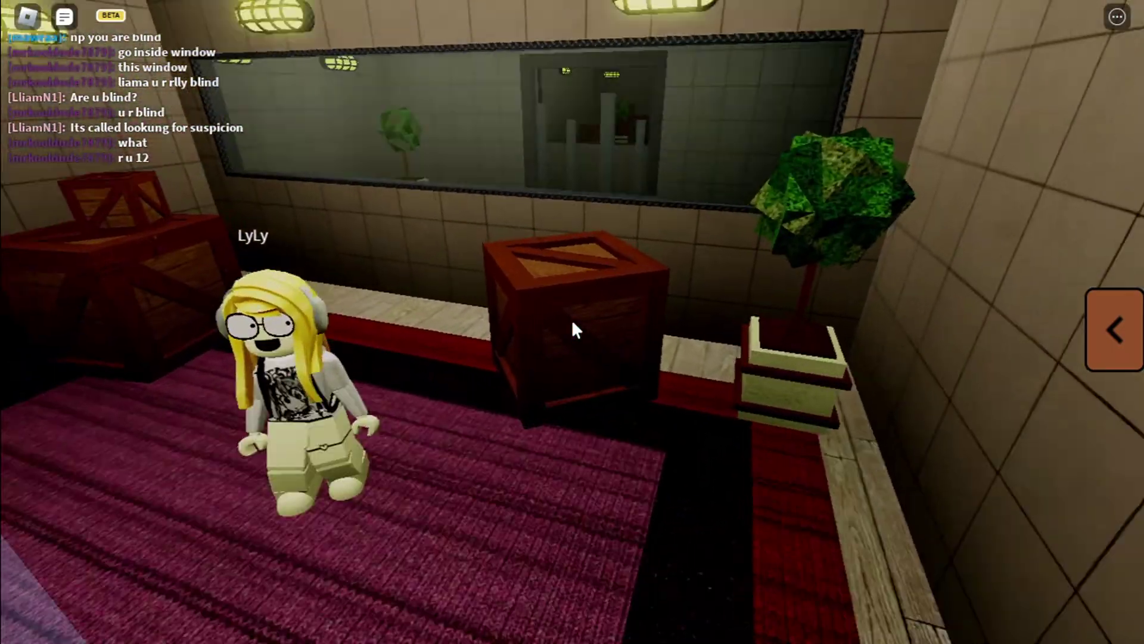
# Leave the Esc menu, walk toward the crates and bring up the game's shop panel
pyautogui.press('Escape')
pyautogui.scroll(1, 623, 243)
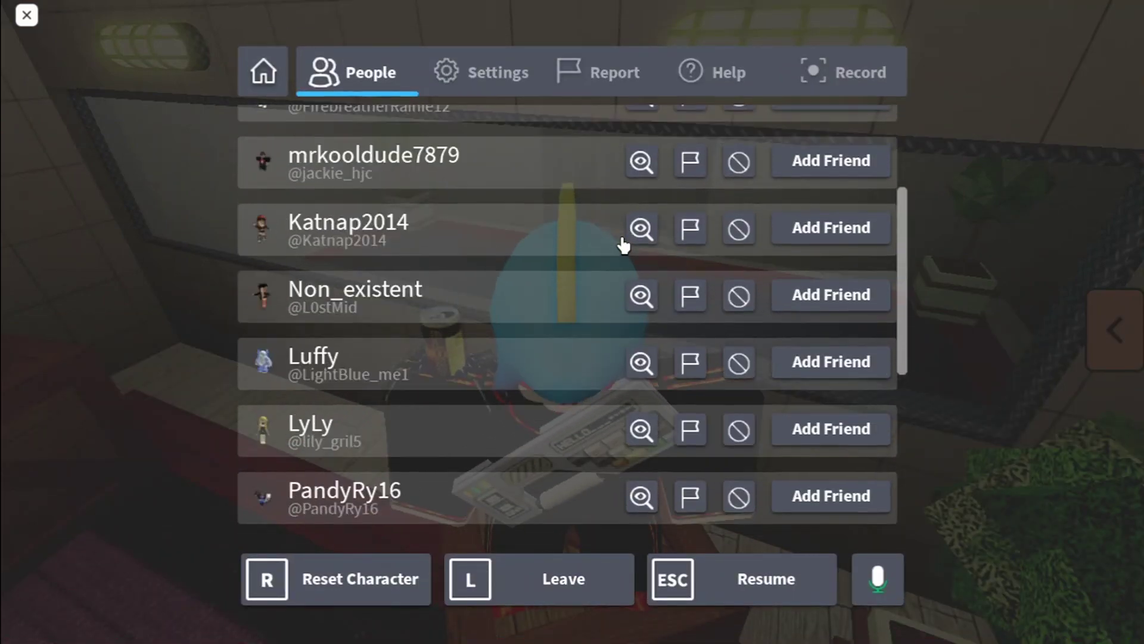
pyautogui.scroll(-5, 623, 243)
pyautogui.scroll(1, 623, 243)
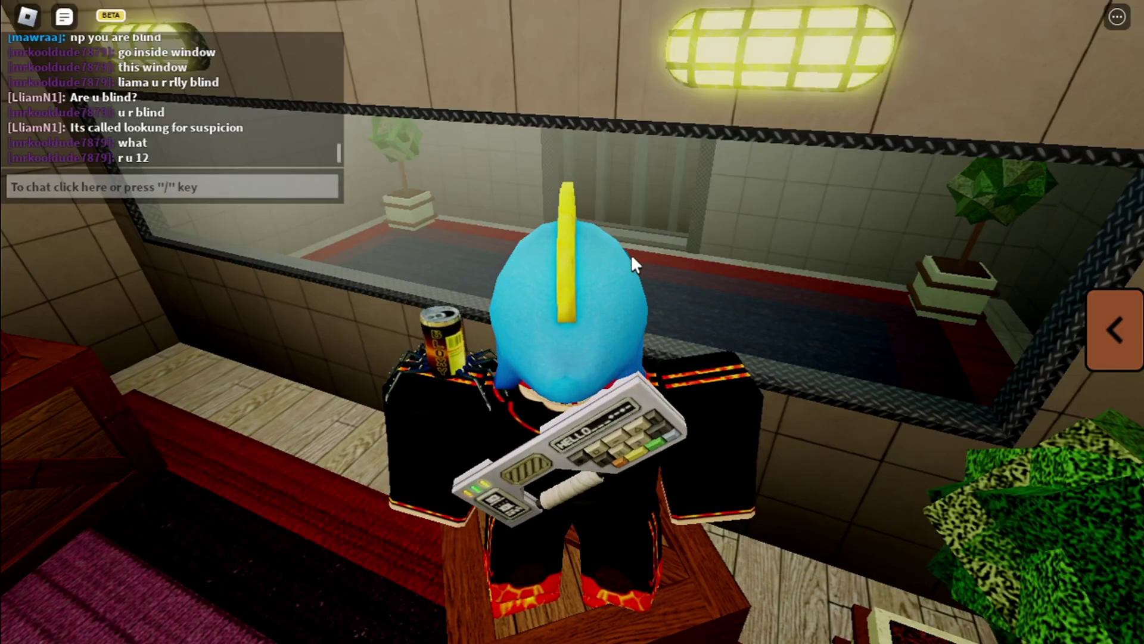
pyautogui.moveTo(632, 254); pyautogui.dragTo(573, 327)
pyautogui.scroll(3, 573, 328)
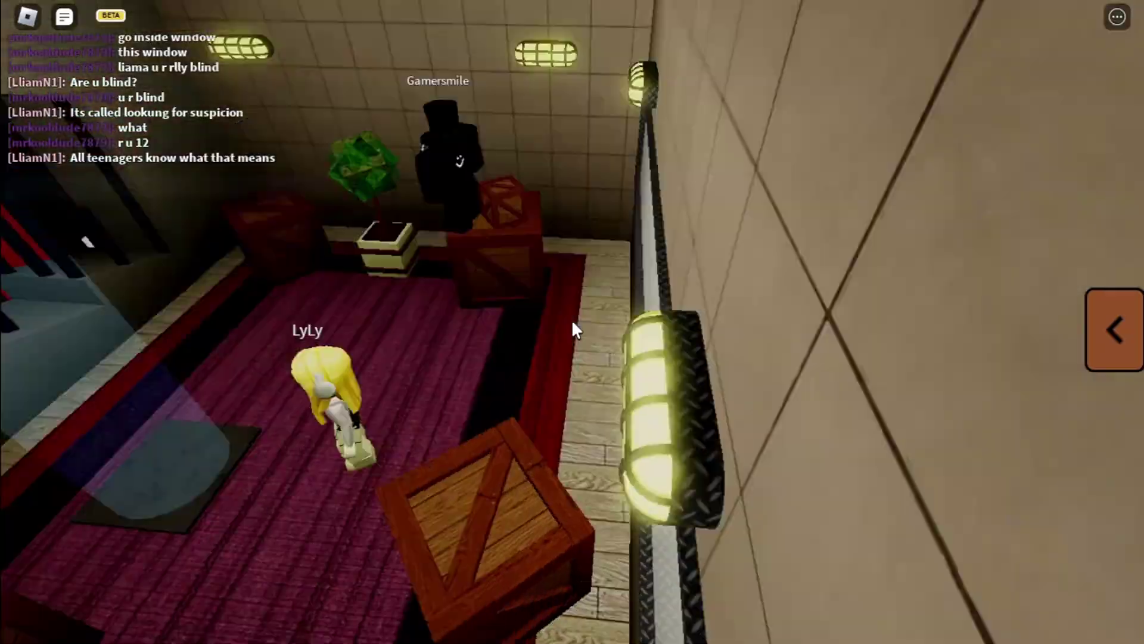
pyautogui.press('w')
pyautogui.scroll(-3, 573, 330)
pyautogui.moveTo(572, 331); pyautogui.dragTo(573, 329)
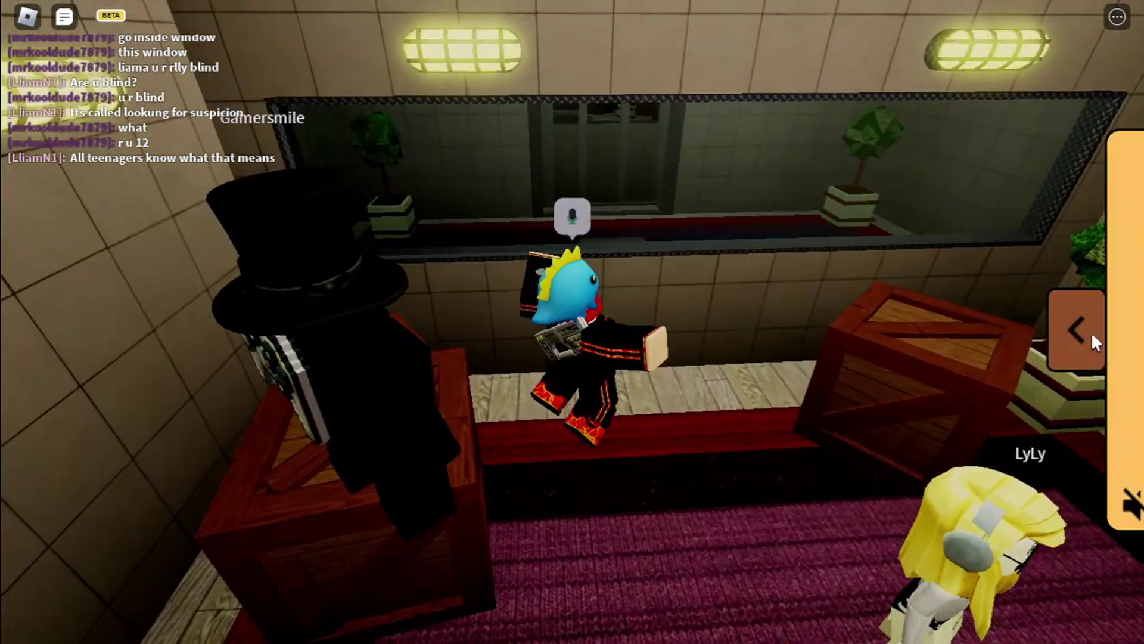
pyautogui.click(1082, 331)
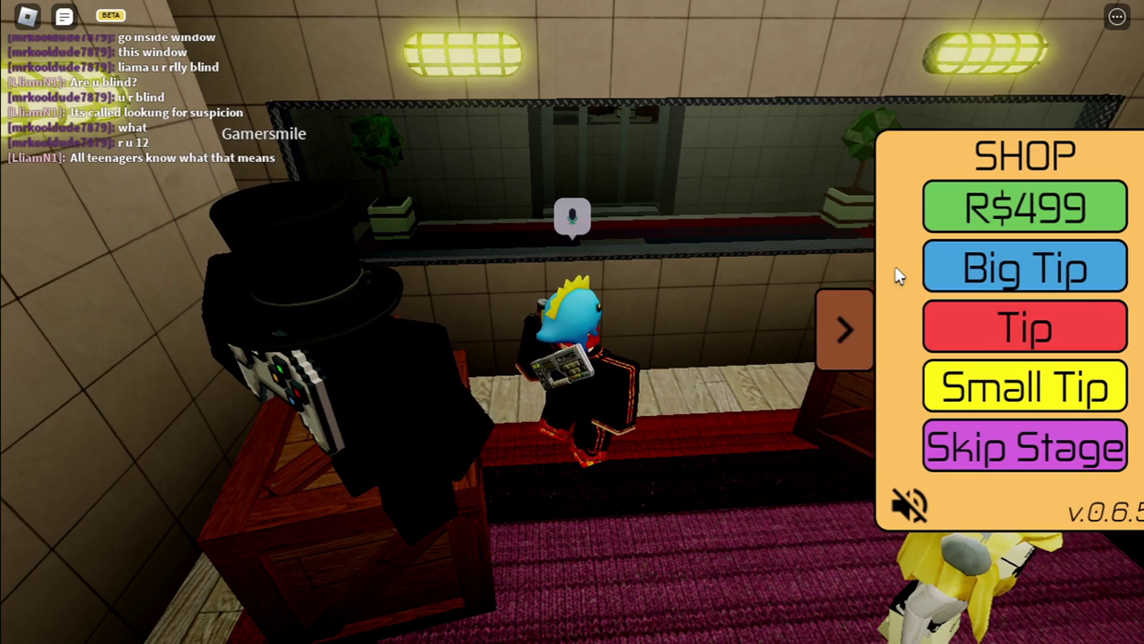
# Collapse the shop panel and turn the view back toward the crates
pyautogui.click(856, 329)
pyautogui.moveTo(752, 376); pyautogui.dragTo(573, 330)
pyautogui.scroll(5, 574, 330)
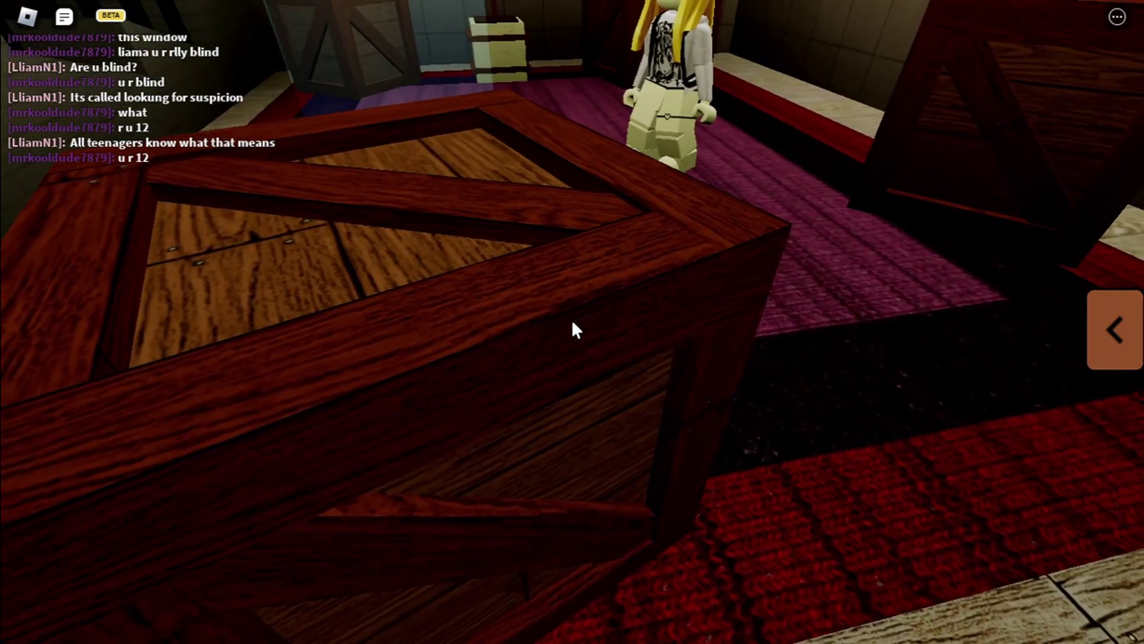
# Orbit the camera through the carpeted and dark rooms toward the red-room metal block
pyautogui.moveTo(573, 330)
pyautogui.mouseDown()
pyautogui.moveTo(548, 347)
pyautogui.moveTo(572, 329)
pyautogui.mouseUp()
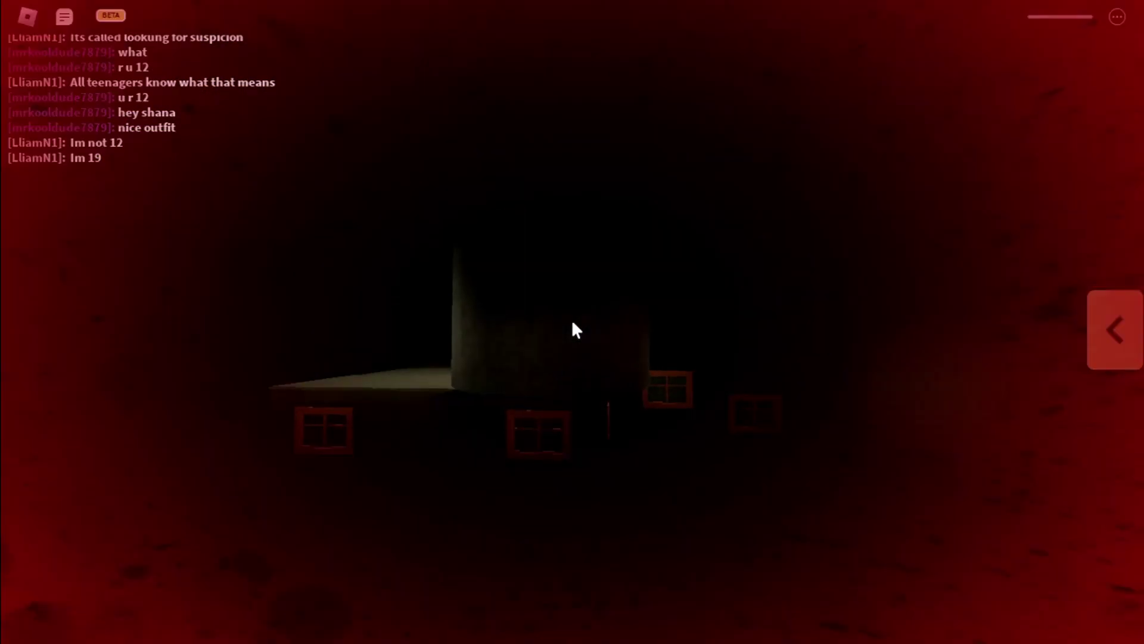
pyautogui.moveTo(713, 289)
pyautogui.mouseDown()
pyautogui.moveTo(396, 255)
pyautogui.moveTo(785, 476)
pyautogui.mouseUp()
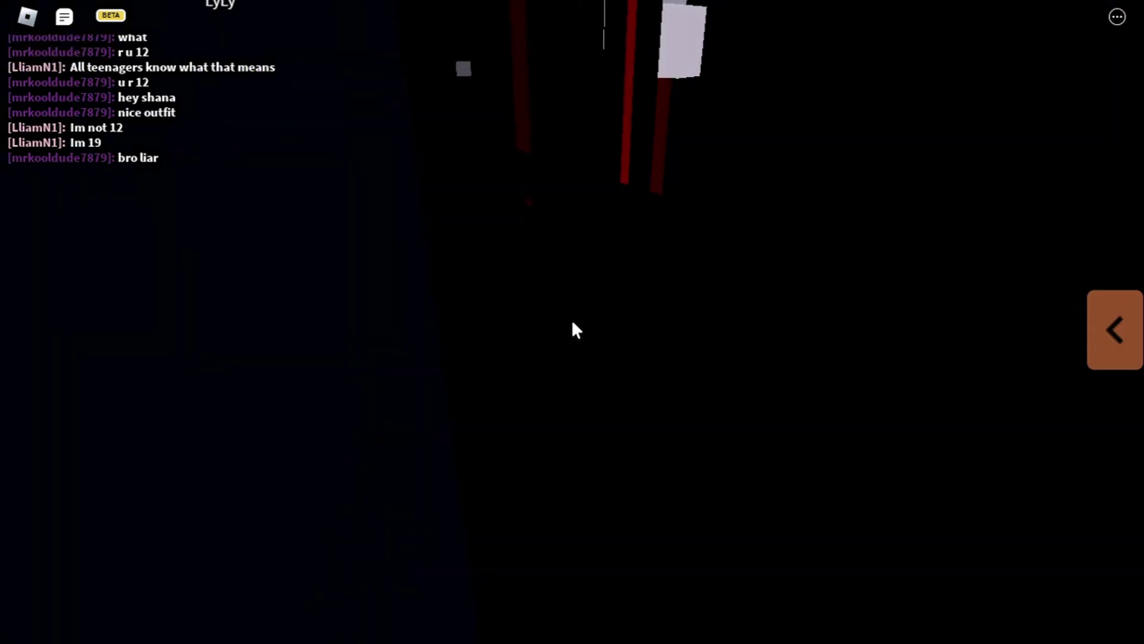
pyautogui.moveTo(572, 329); pyautogui.dragTo(572, 329)
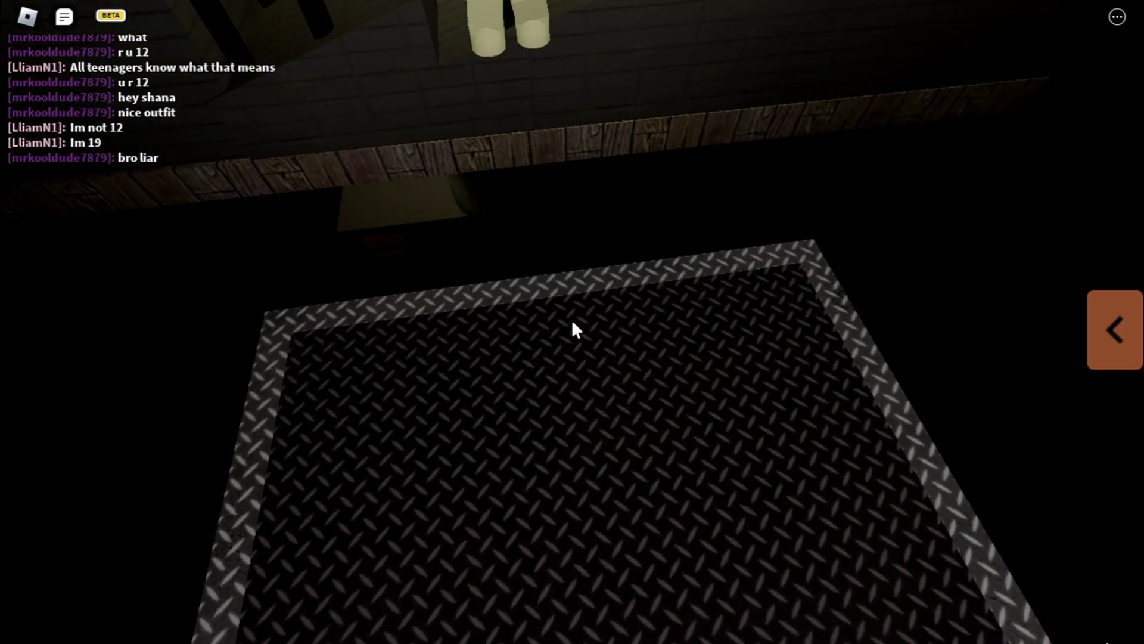
pyautogui.moveTo(575, 329); pyautogui.dragTo(575, 330)
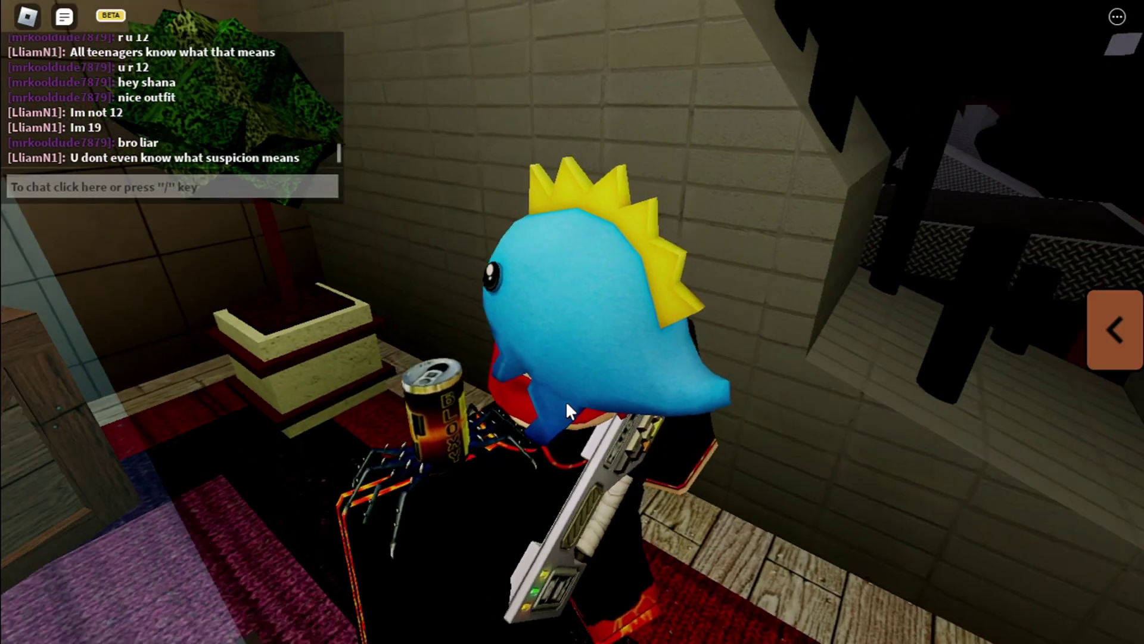
pyautogui.moveTo(571, 401); pyautogui.dragTo(575, 329)
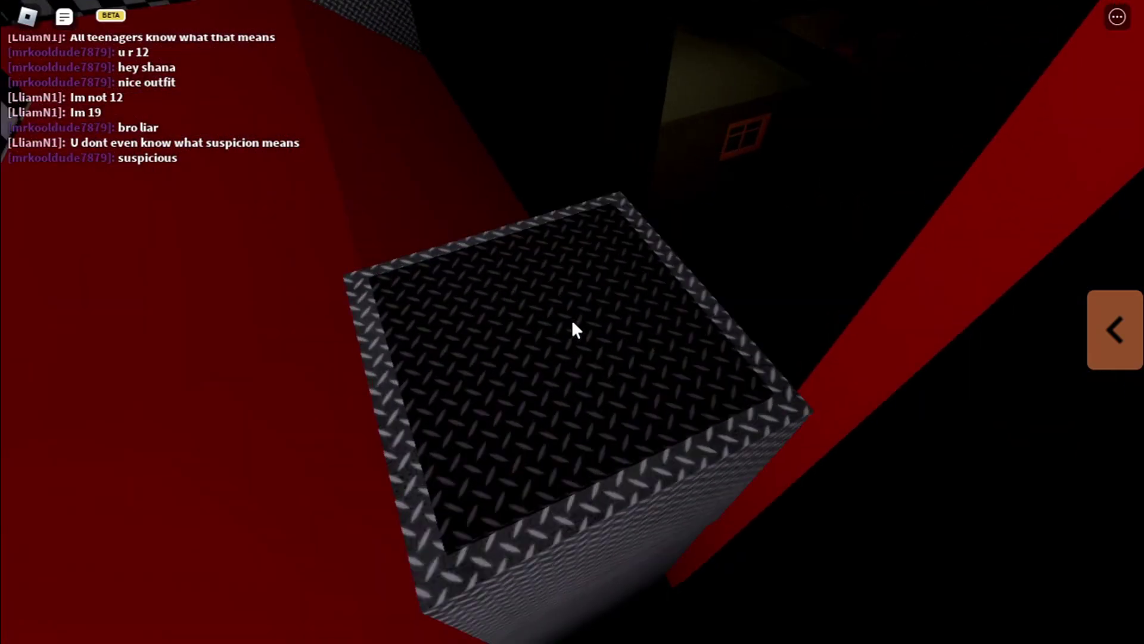
pyautogui.scroll(-8, 562, 348)
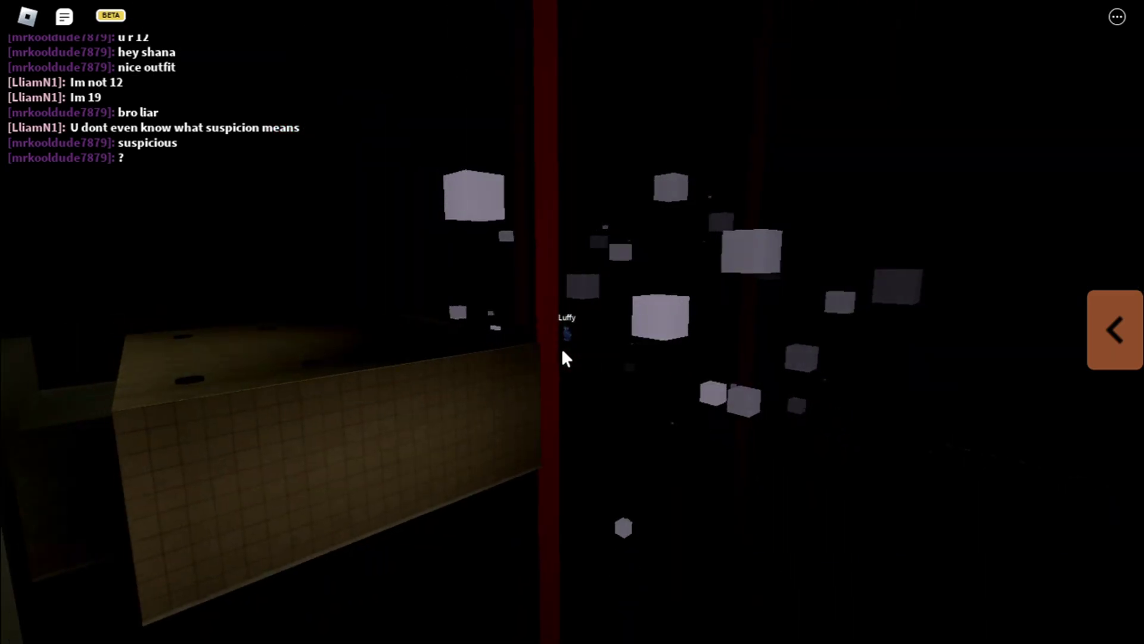
pyautogui.scroll(6, 562, 348)
pyautogui.scroll(5, 561, 348)
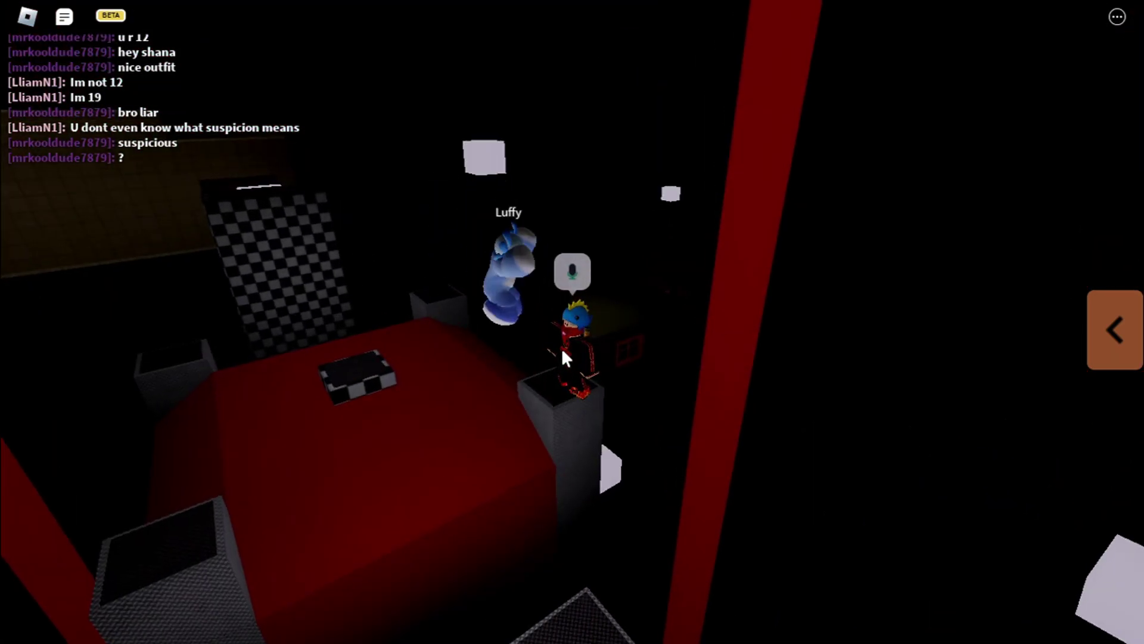
# Hop the avatar across the pillar platforms with forward moves and a jump
pyautogui.moveTo(561, 347); pyautogui.dragTo(562, 348)
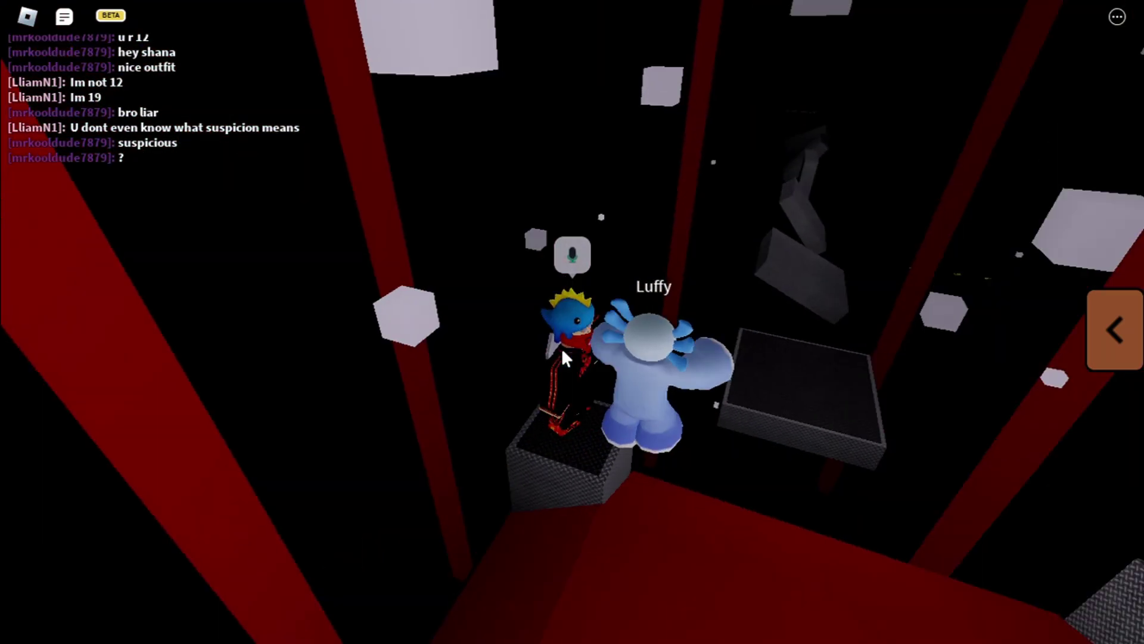
pyautogui.rightClick(562, 348)
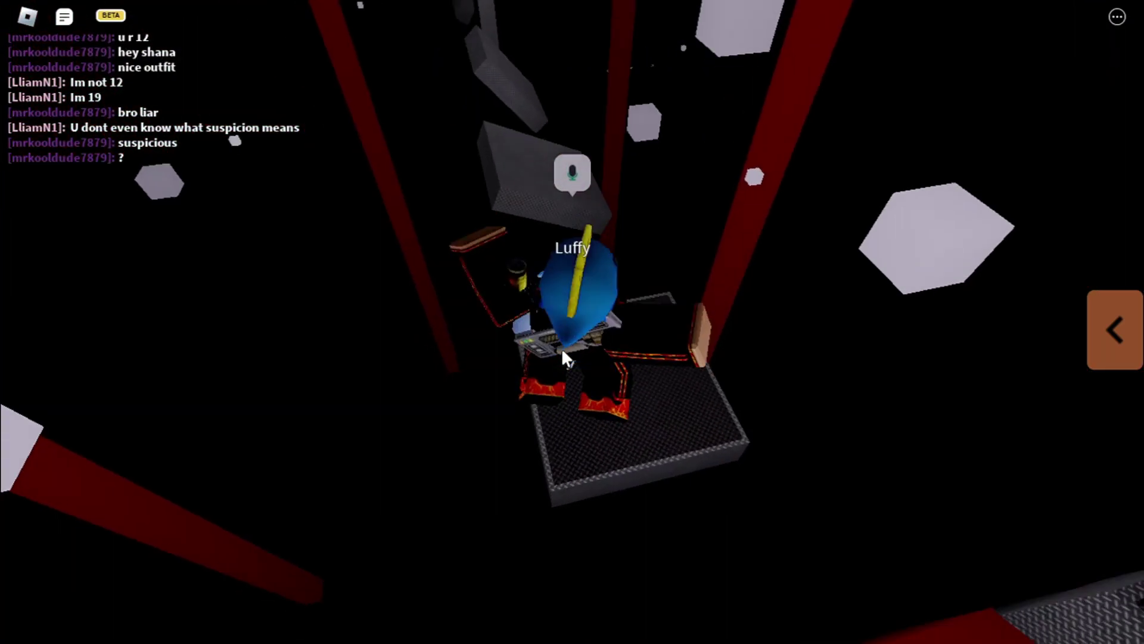
pyautogui.moveTo(561, 348); pyautogui.dragTo(561, 349)
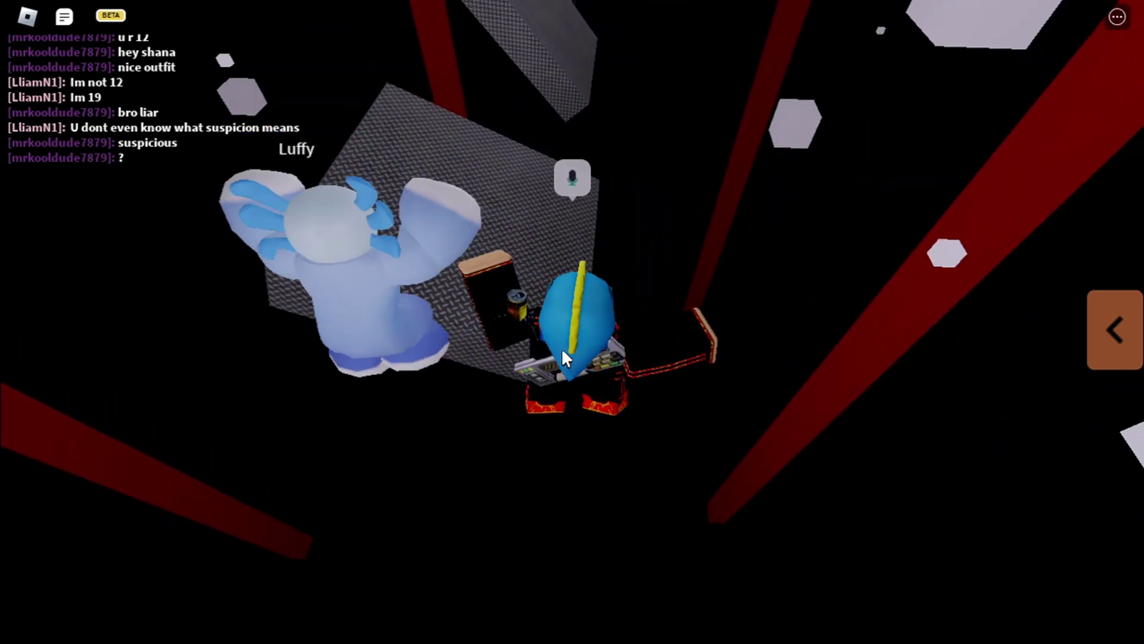
pyautogui.press('w')
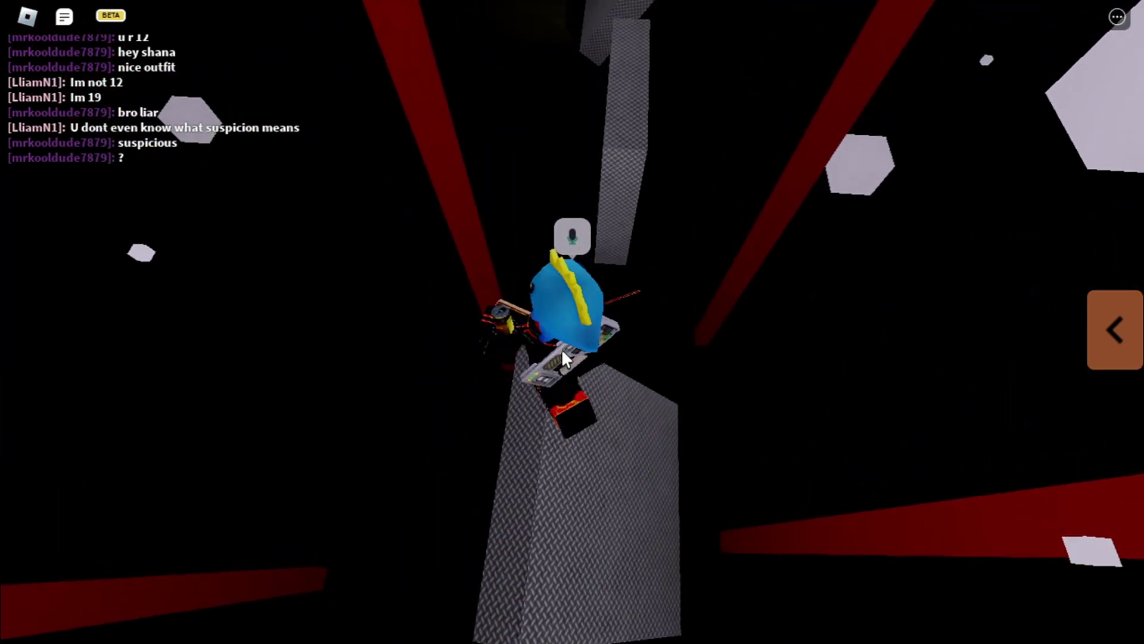
pyautogui.press('w')
pyautogui.press('space')
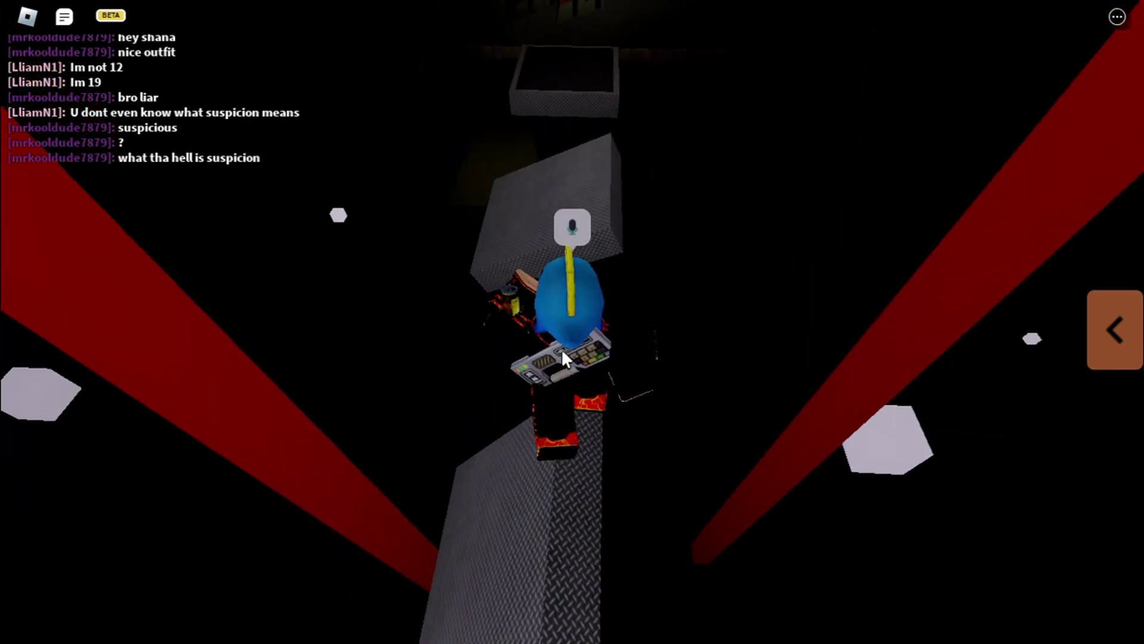
pyautogui.scroll(5, 562, 348)
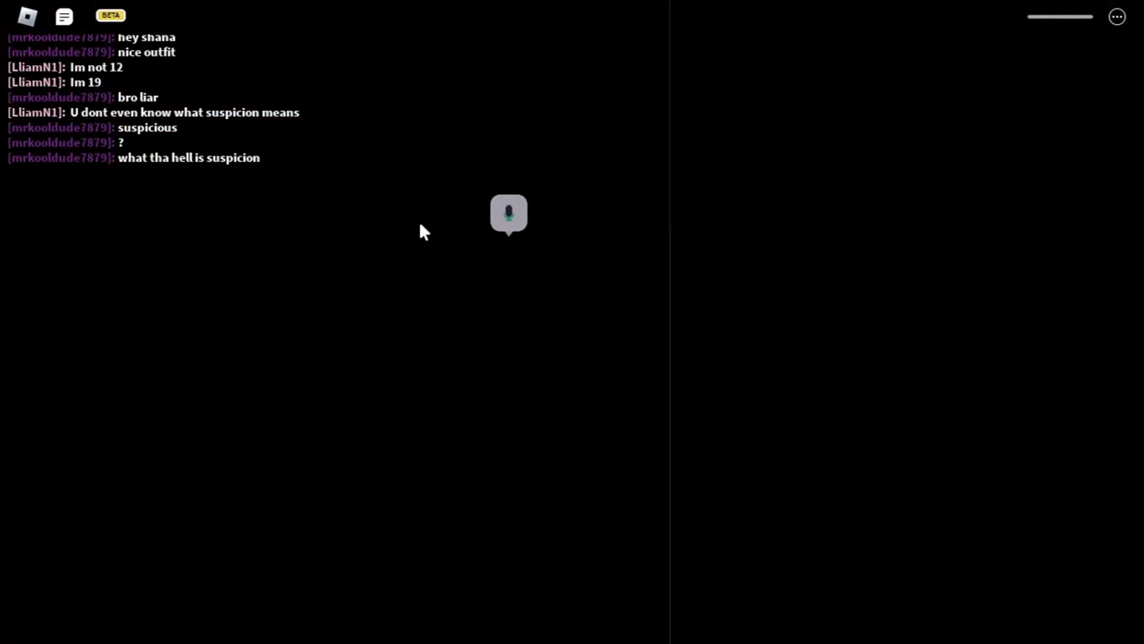
# Walk into the lit tiled room toward another player and the wooden crate
pyautogui.press('w')
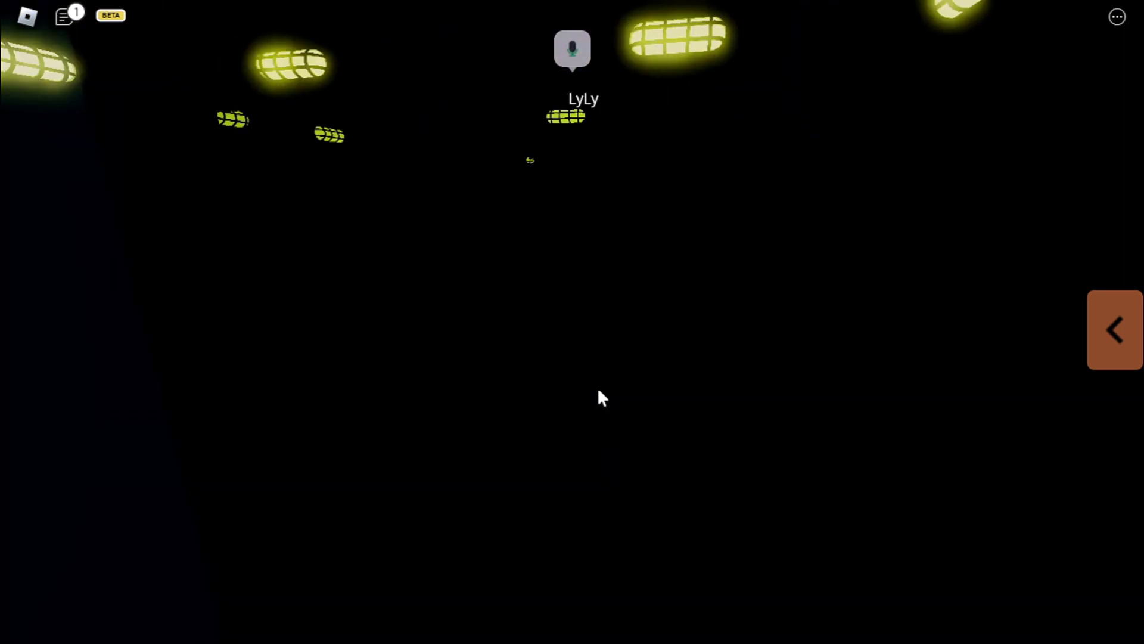
pyautogui.press('w')
pyautogui.moveTo(597, 388); pyautogui.dragTo(572, 329)
pyautogui.press('w')
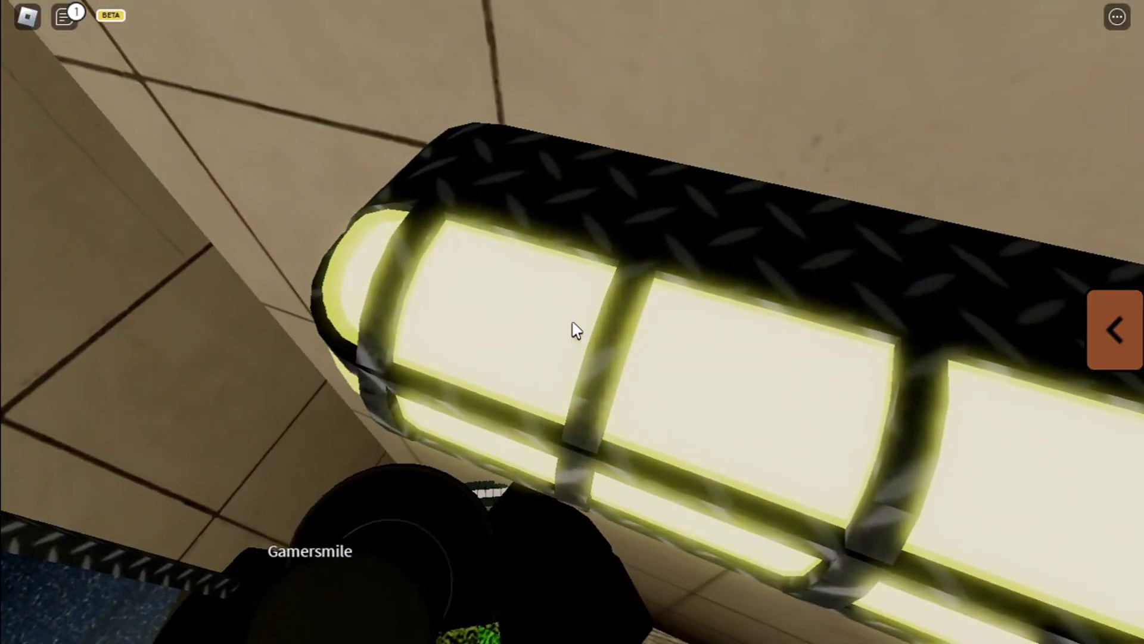
pyautogui.press('Tab')
pyautogui.press('w')
pyautogui.moveTo(573, 329)
pyautogui.mouseDown()
pyautogui.moveTo(854, 236)
pyautogui.moveTo(573, 329)
pyautogui.mouseUp()
pyautogui.press('w')
pyautogui.scroll(3, 572, 330)
pyautogui.press('w')
pyautogui.press('w')
# Cycle windows to view the Escape Room page in Chrome, then return to OBS
pyautogui.hotkey('alt', 'Tab')
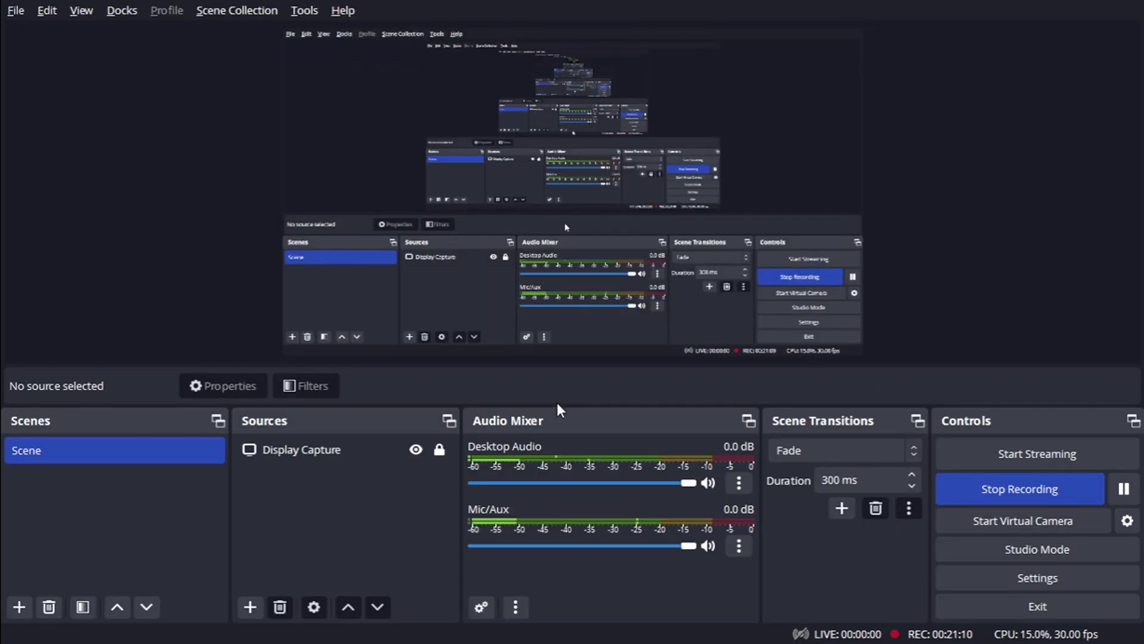
pyautogui.hotkey('alt', 'Tab')
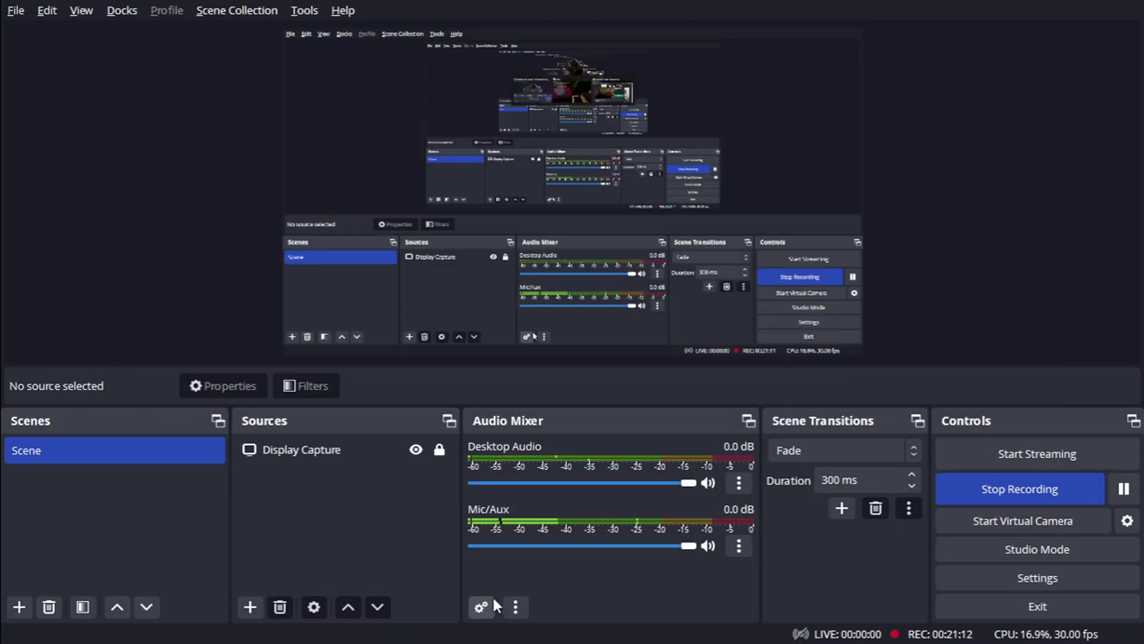
pyautogui.hotkey('alt', 'Tab')
pyautogui.press('Tab')
pyautogui.scroll(-4, 383, 531)
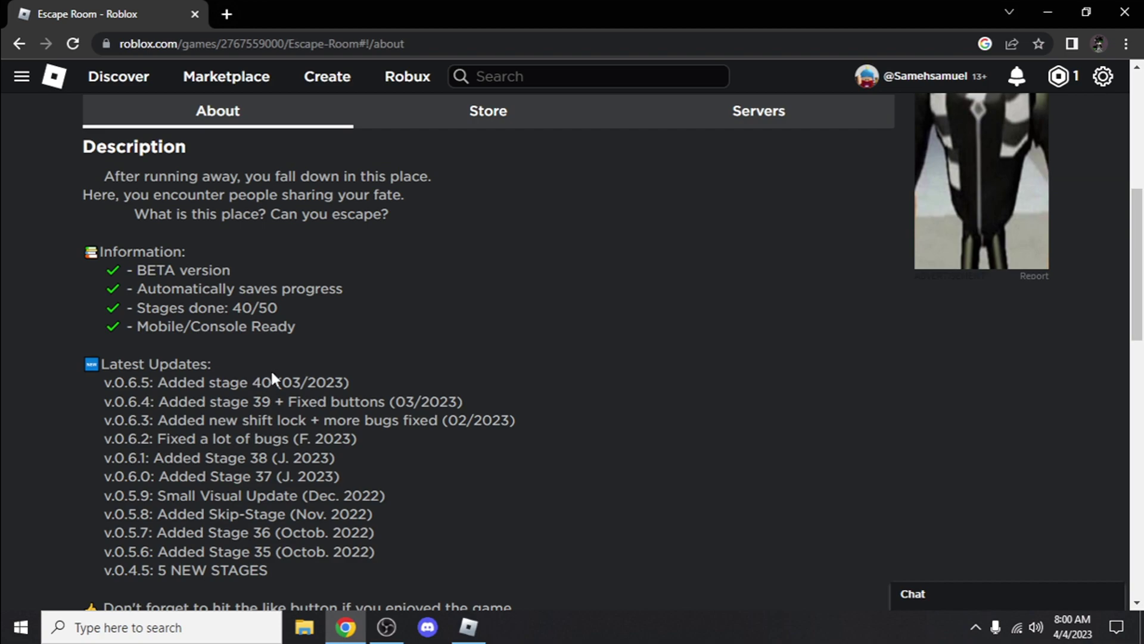
pyautogui.hotkey('alt', 'Tab')
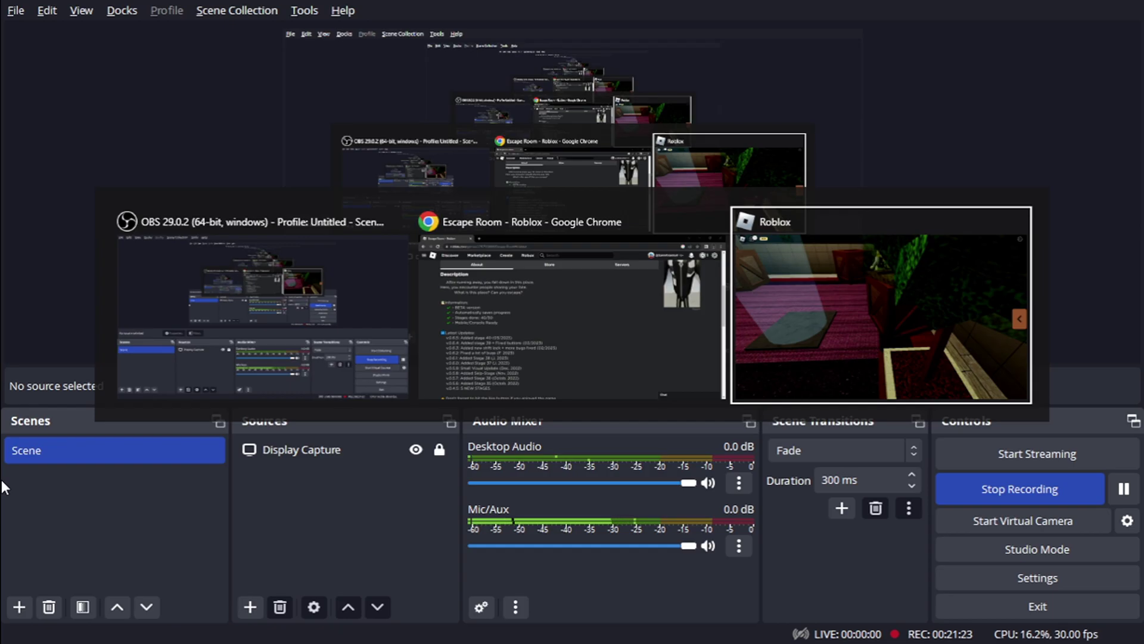
# Bring Roblox back to the front, show the chat messages and look around the room
pyautogui.hotkey('alt', 'Tab')
pyautogui.moveTo(573, 322)
pyautogui.mouseDown()
pyautogui.moveTo(366, 120)
pyautogui.moveTo(44, 25)
pyautogui.mouseUp()
pyautogui.click(65, 16)
pyautogui.moveTo(572, 322); pyautogui.dragTo(573, 330)
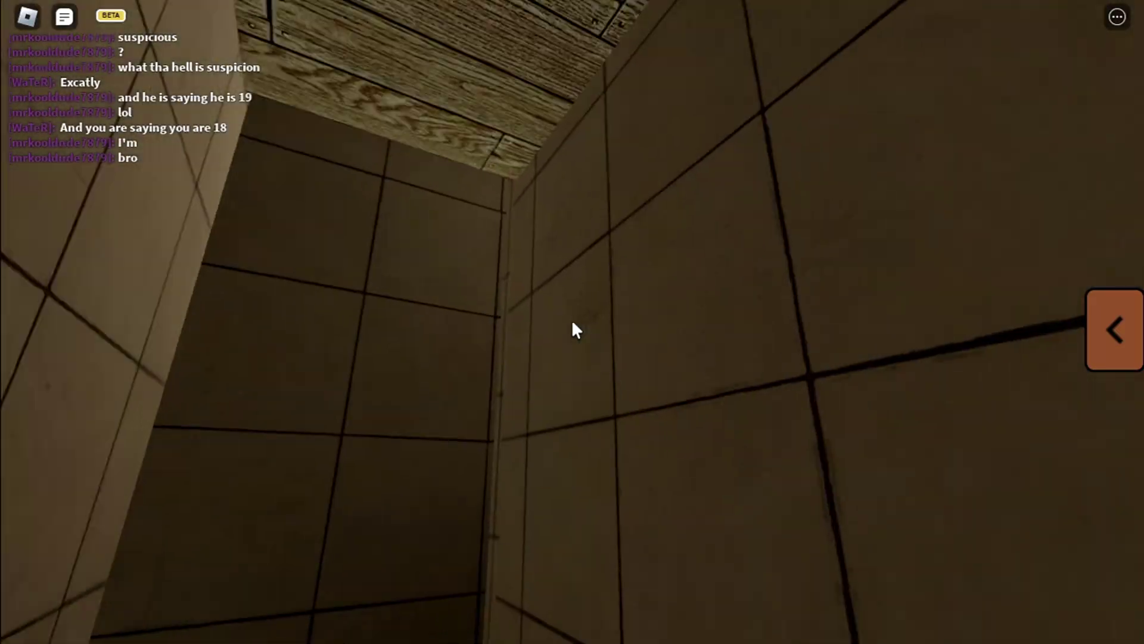
# Look along the narrow plank corridor while walking to the red-carpeted room
pyautogui.moveTo(573, 329); pyautogui.dragTo(572, 329)
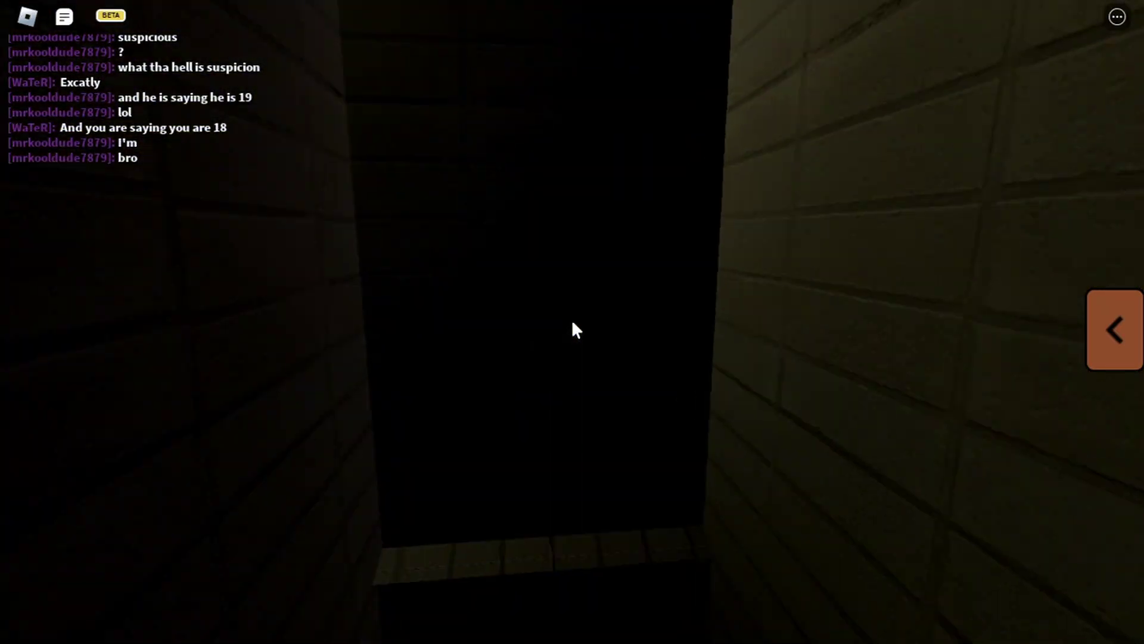
pyautogui.moveTo(572, 329); pyautogui.dragTo(575, 329)
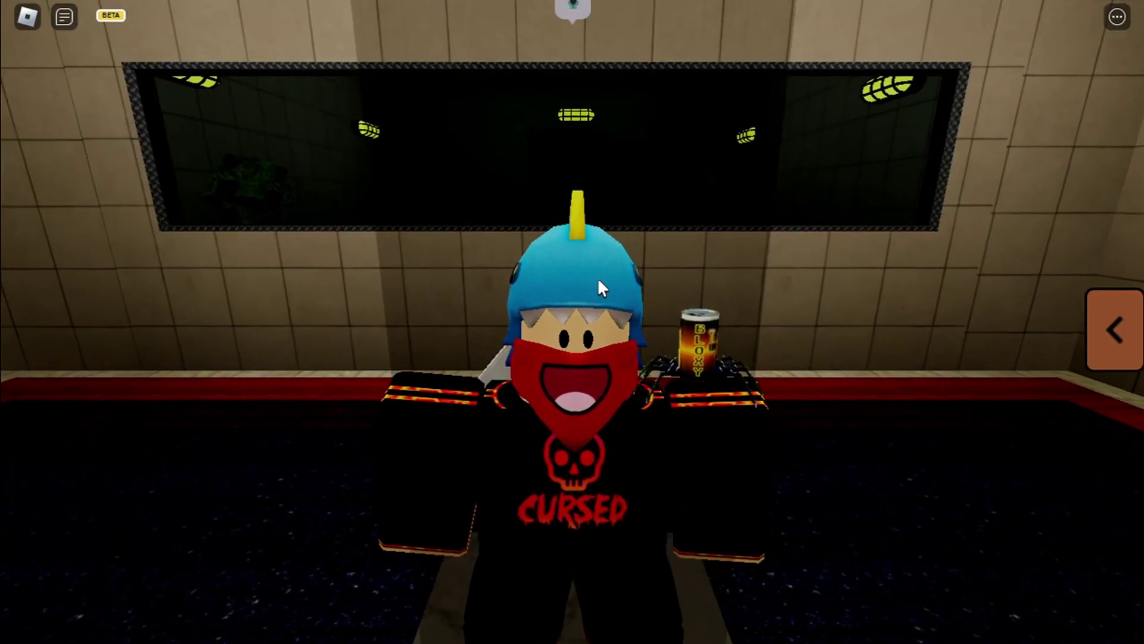
pyautogui.scroll(3, 597, 285)
# Swing the camera around the red-carpeted room, doorway and diamond-plate pillar pit
pyautogui.moveTo(575, 329); pyautogui.dragTo(575, 329)
pyautogui.scroll(-3, 575, 329)
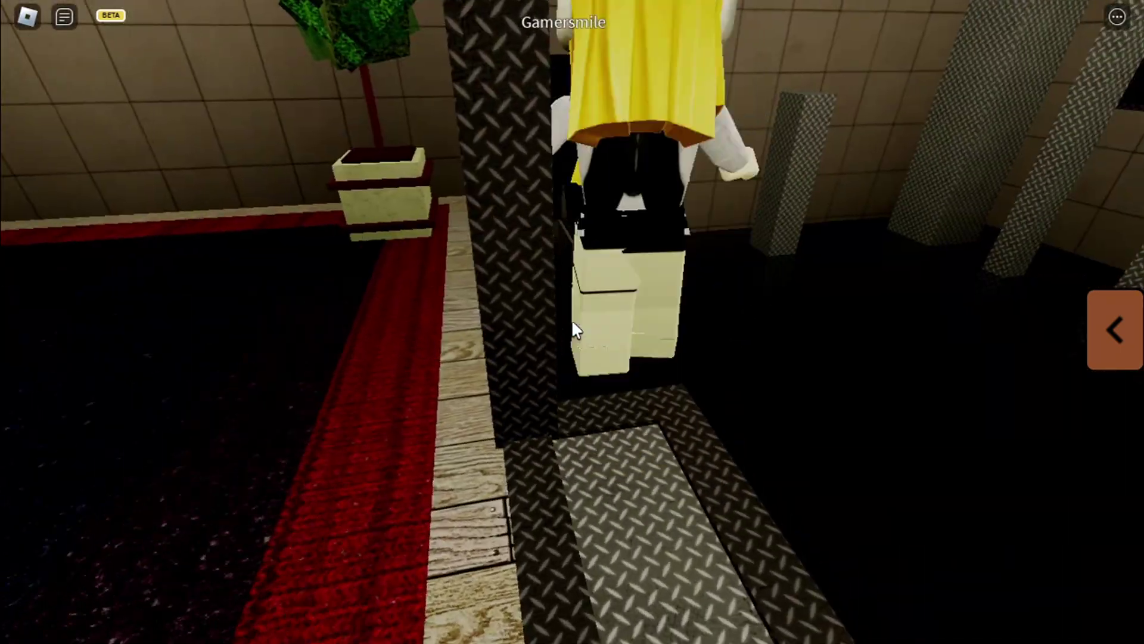
pyautogui.scroll(3, 574, 329)
pyautogui.scroll(3, 575, 328)
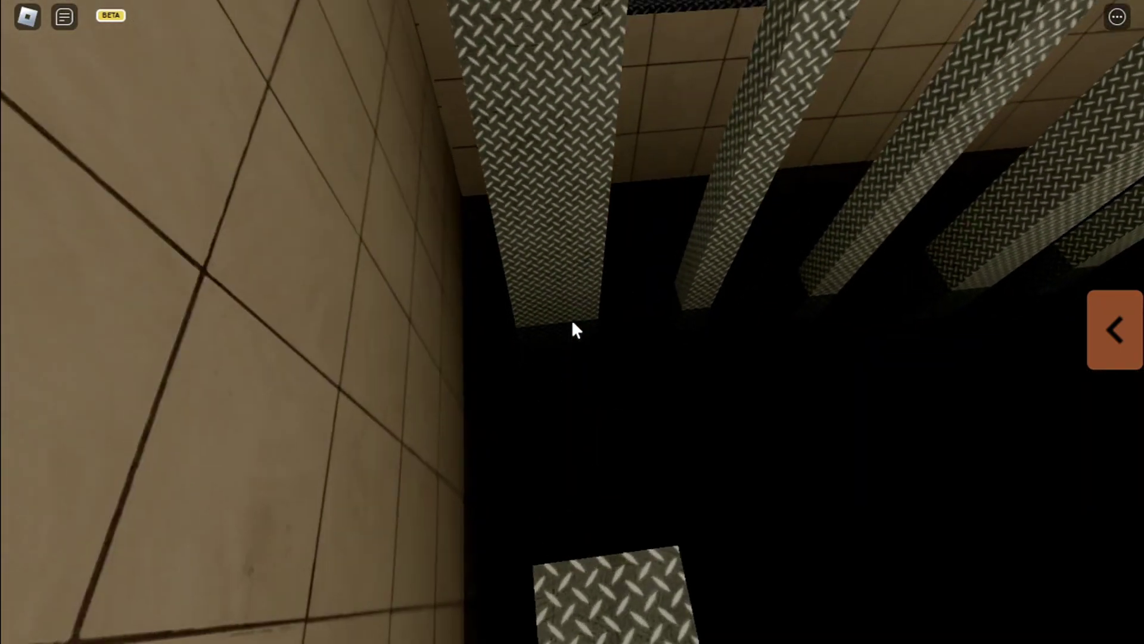
pyautogui.moveTo(575, 330); pyautogui.dragTo(575, 329)
pyautogui.scroll(-3, 574, 329)
pyautogui.scroll(3, 575, 330)
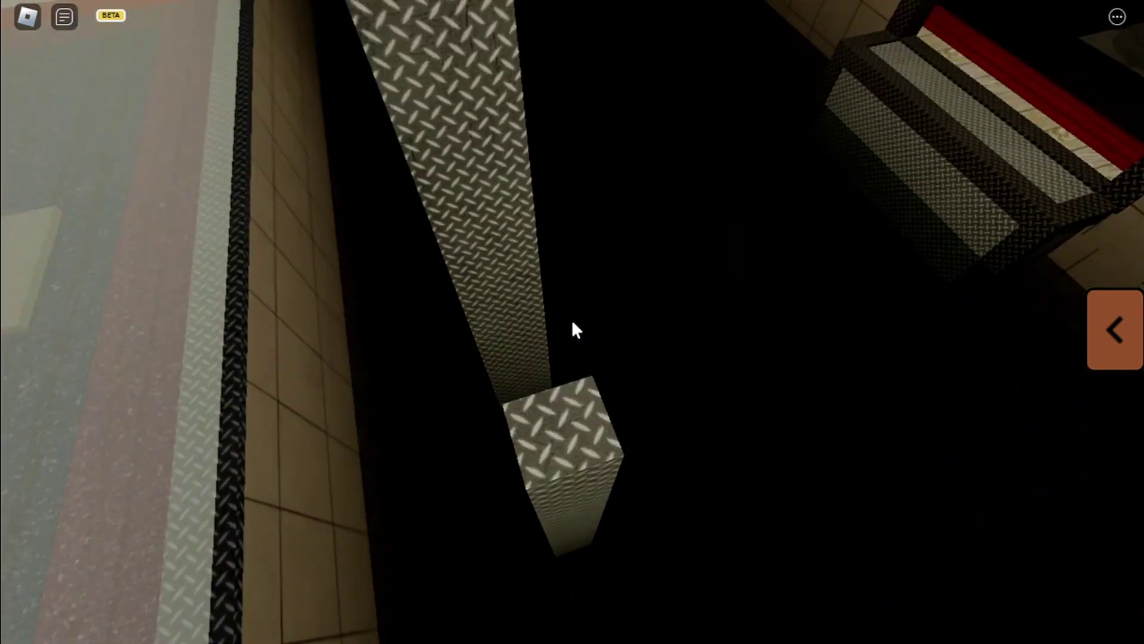
pyautogui.moveTo(515, 301); pyautogui.dragTo(841, 30)
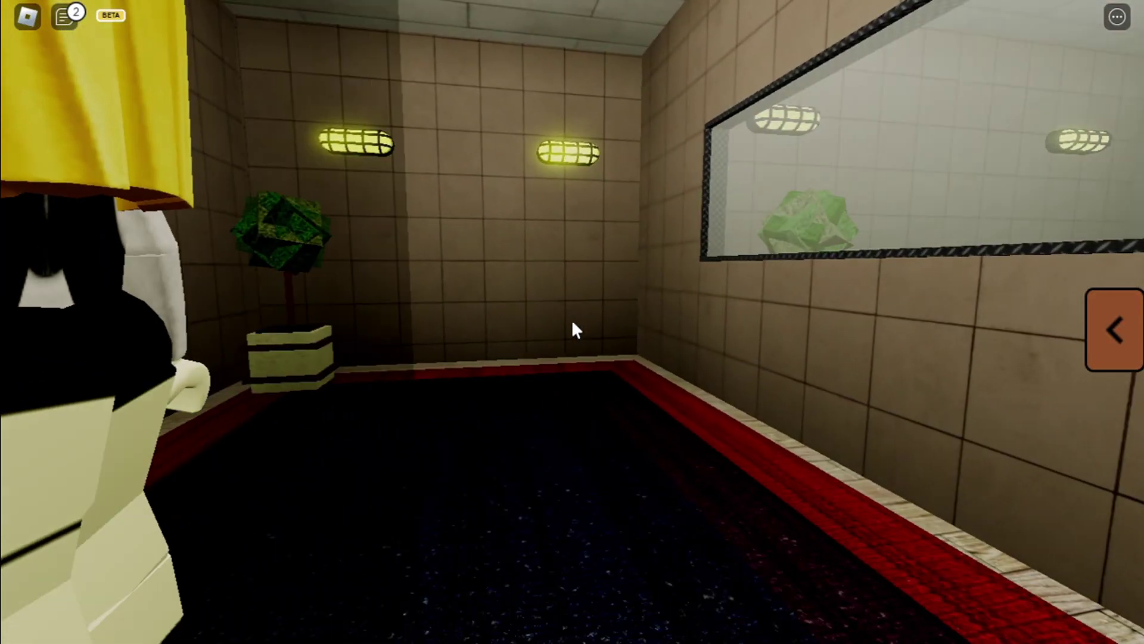
pyautogui.moveTo(575, 329); pyautogui.dragTo(574, 329)
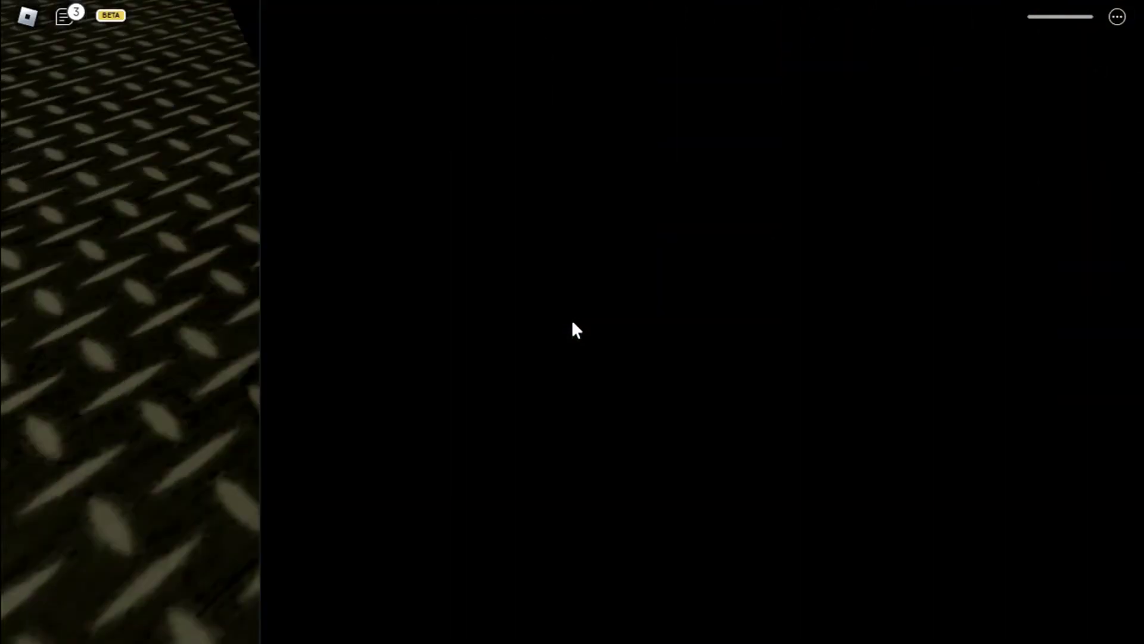
pyautogui.moveTo(574, 329); pyautogui.dragTo(575, 329)
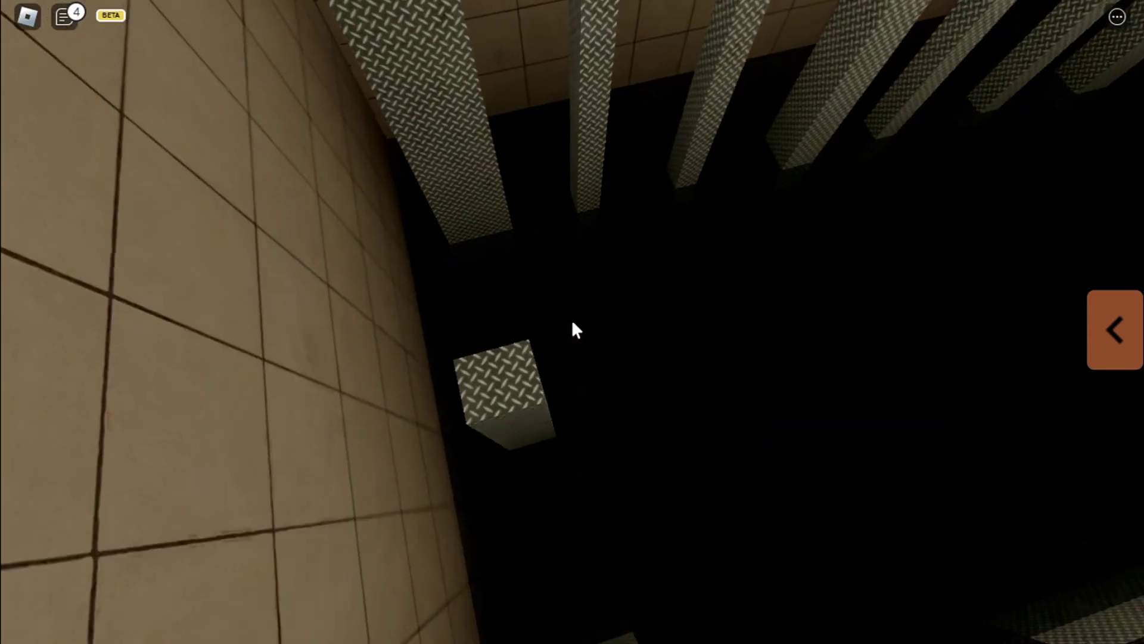
pyautogui.moveTo(575, 329); pyautogui.dragTo(575, 329)
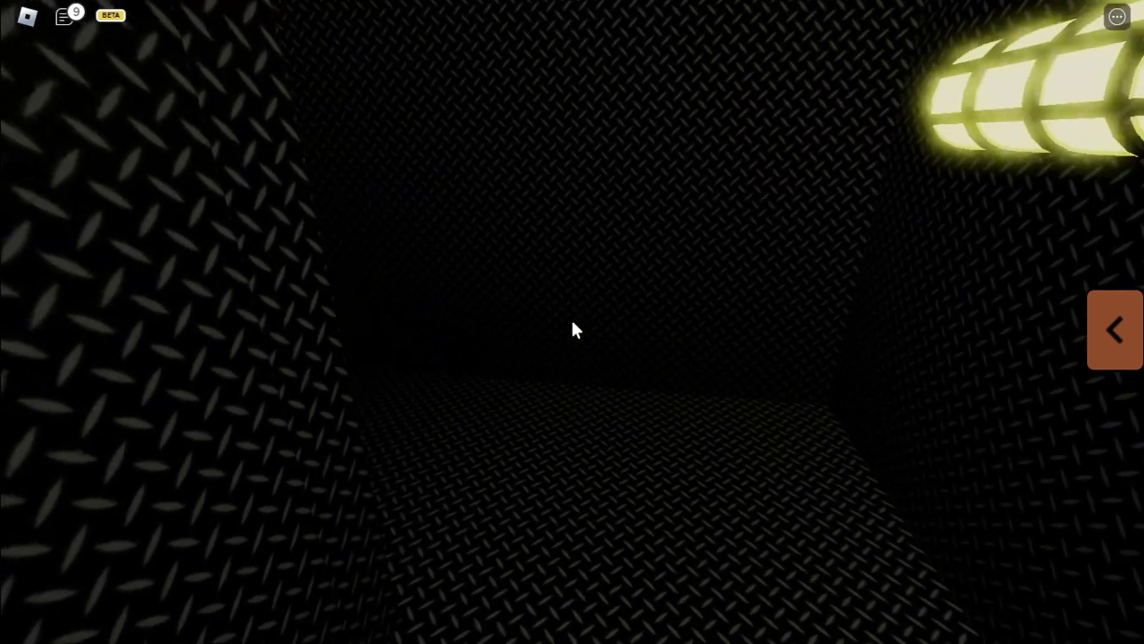
pyautogui.moveTo(575, 329); pyautogui.dragTo(574, 330)
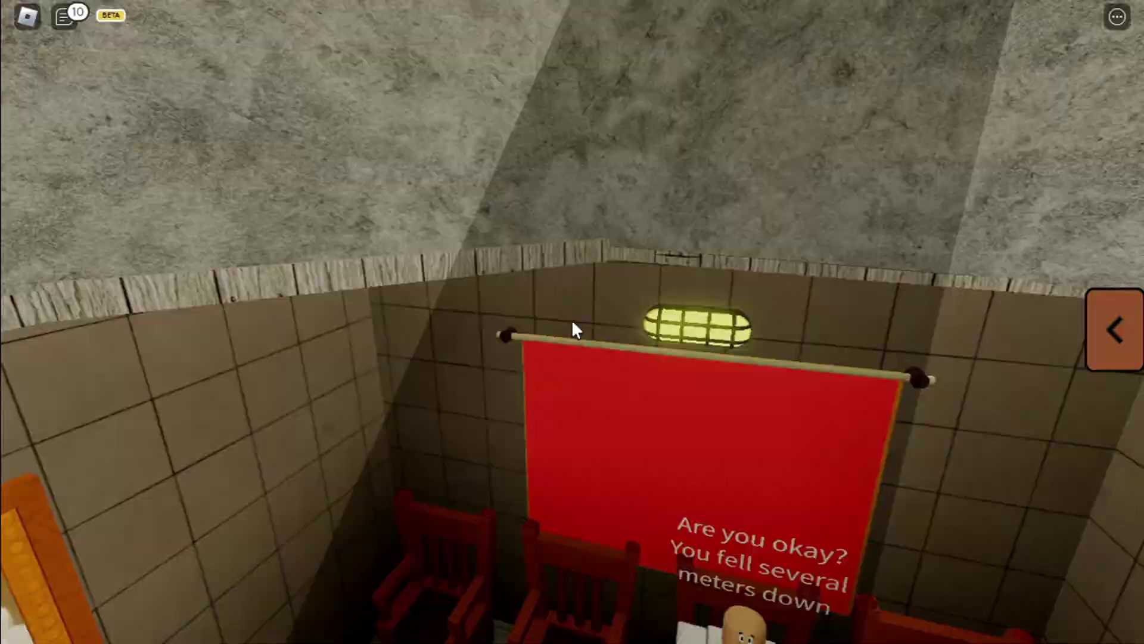
pyautogui.scroll(3, 575, 329)
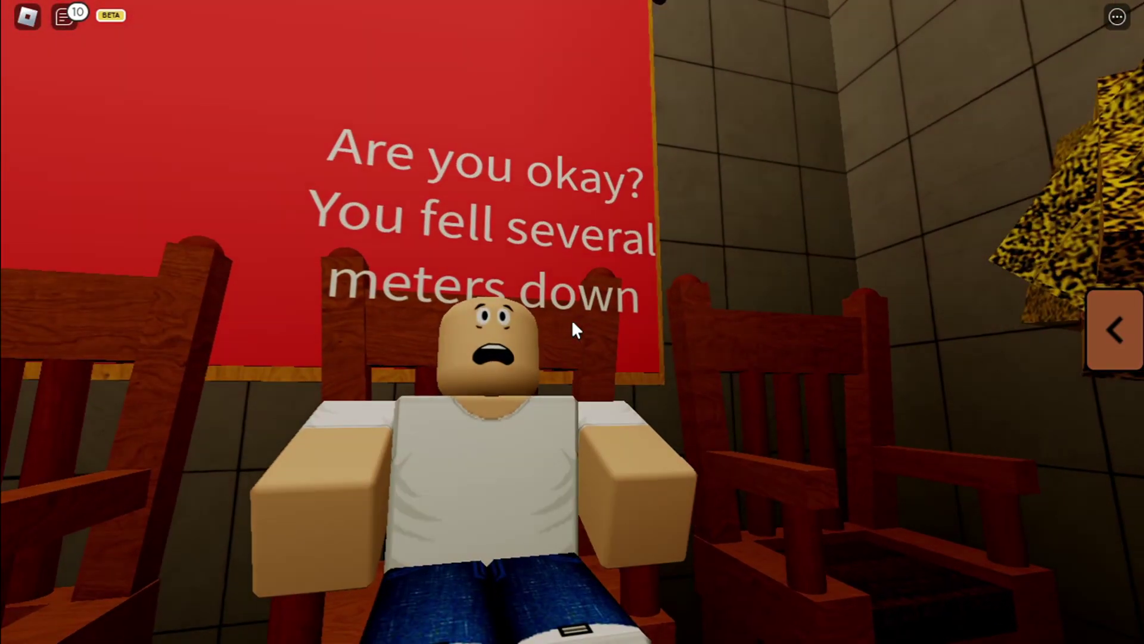
# Turn from the seated figure and painting, then walk down the hallway to the worried figure
pyautogui.moveTo(574, 329); pyautogui.dragTo(575, 330)
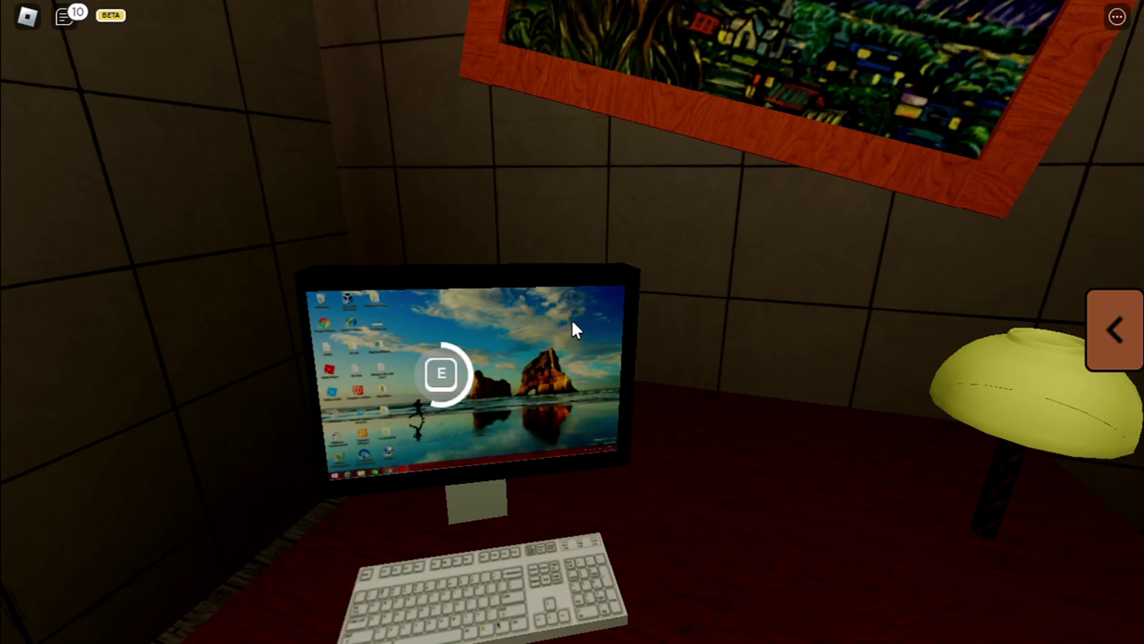
pyautogui.moveTo(575, 329); pyautogui.dragTo(574, 329)
pyautogui.press('w')
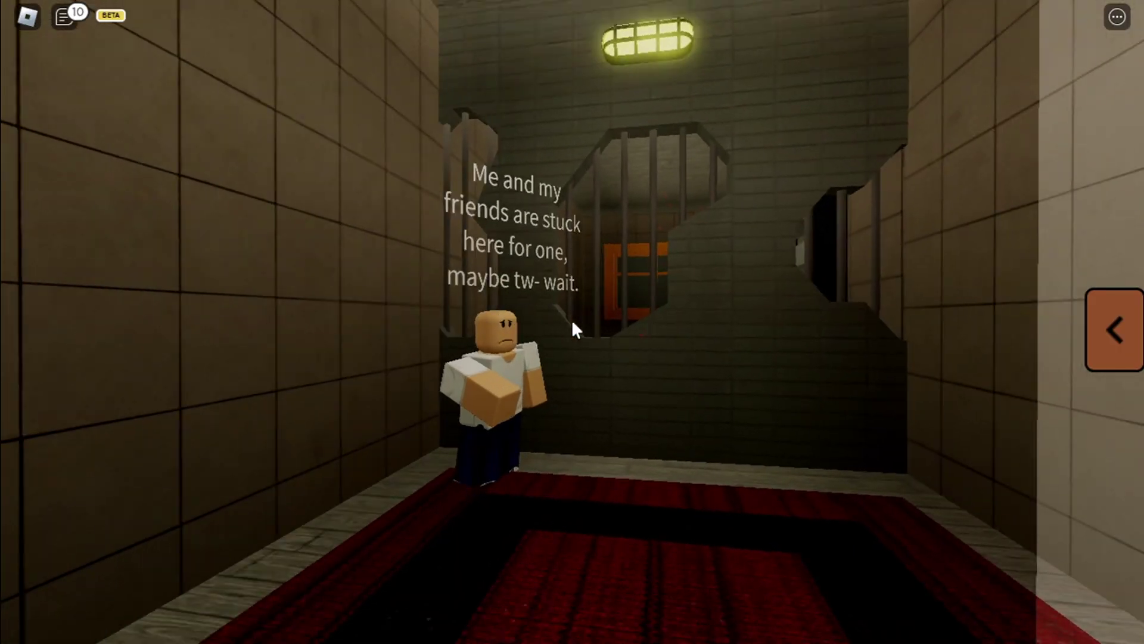
pyautogui.press('w')
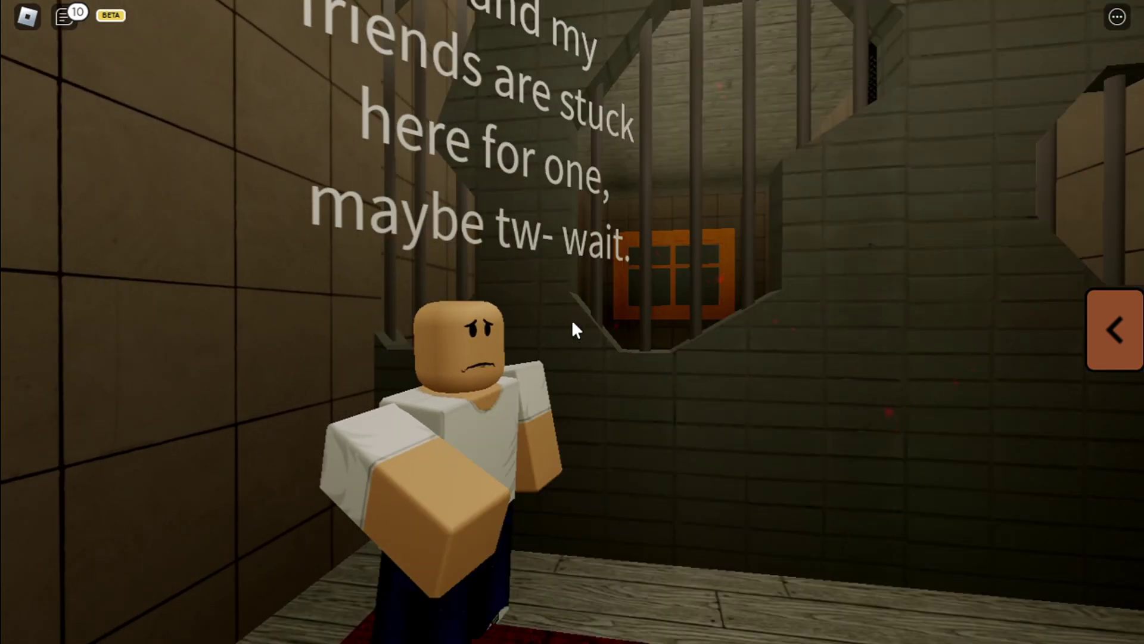
pyautogui.press('w')
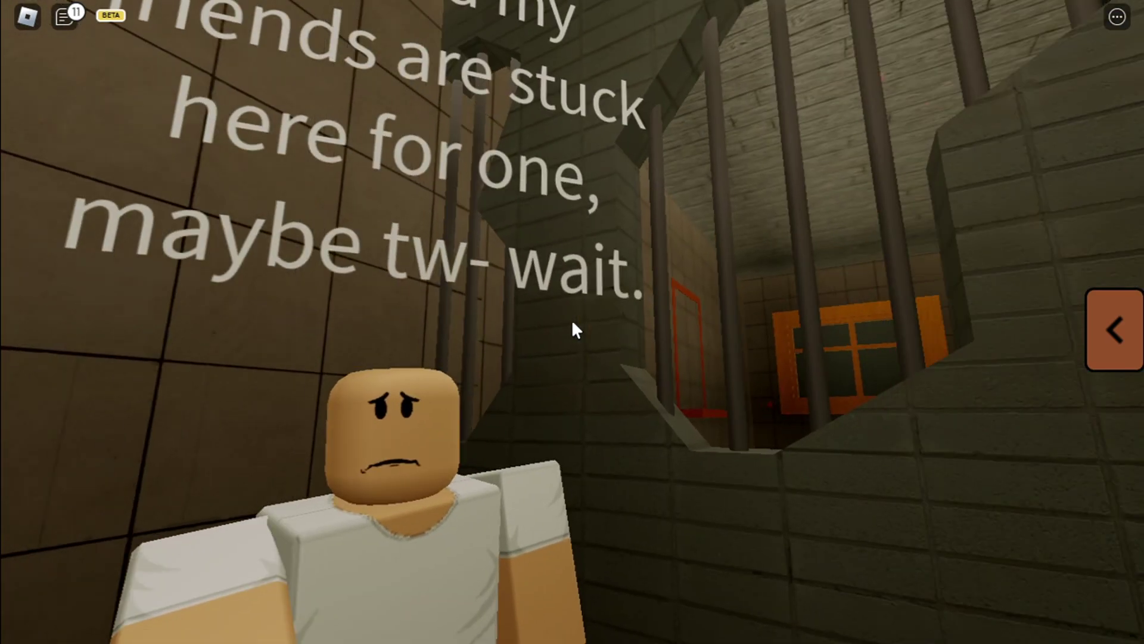
# Drop into the room below and look over the characters, rocking chairs and portrait
pyautogui.press('d')
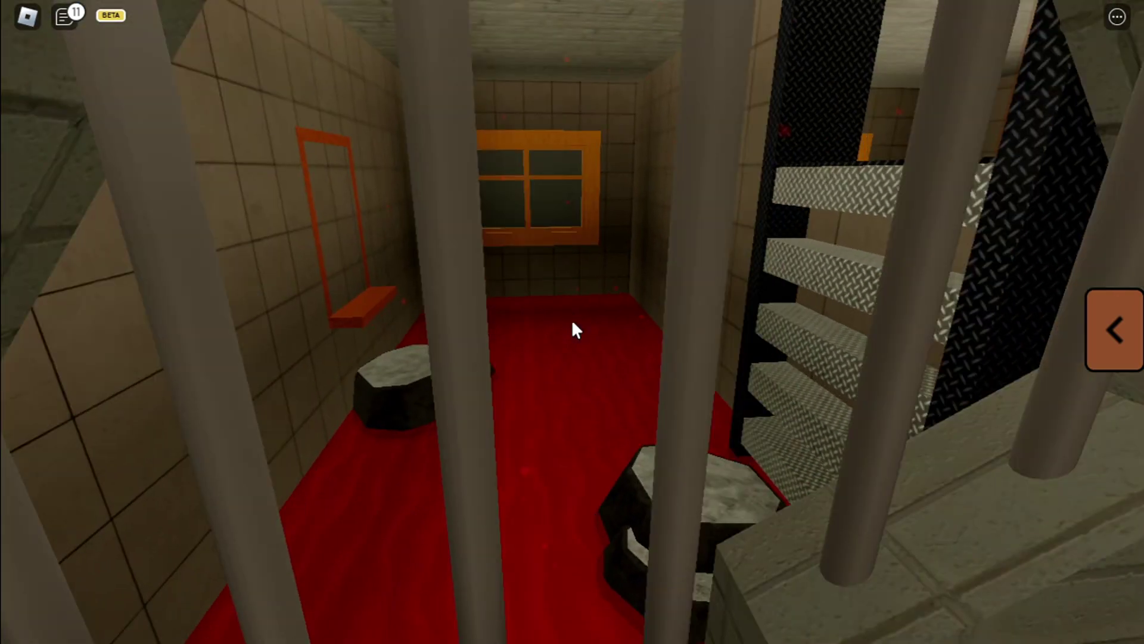
pyautogui.press('w')
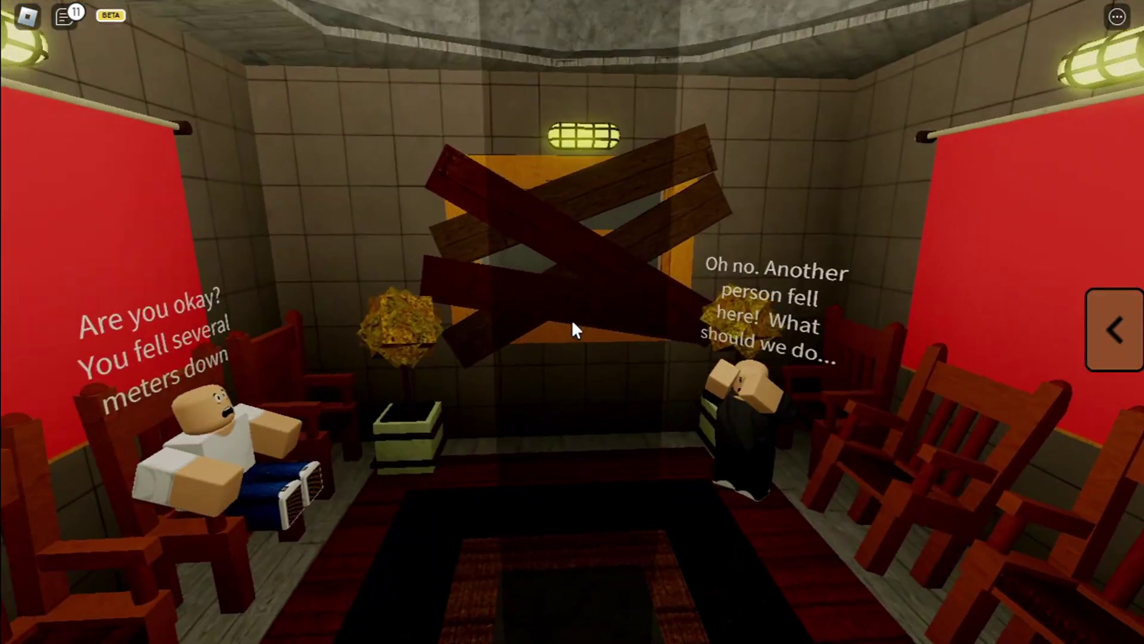
pyautogui.press('d')
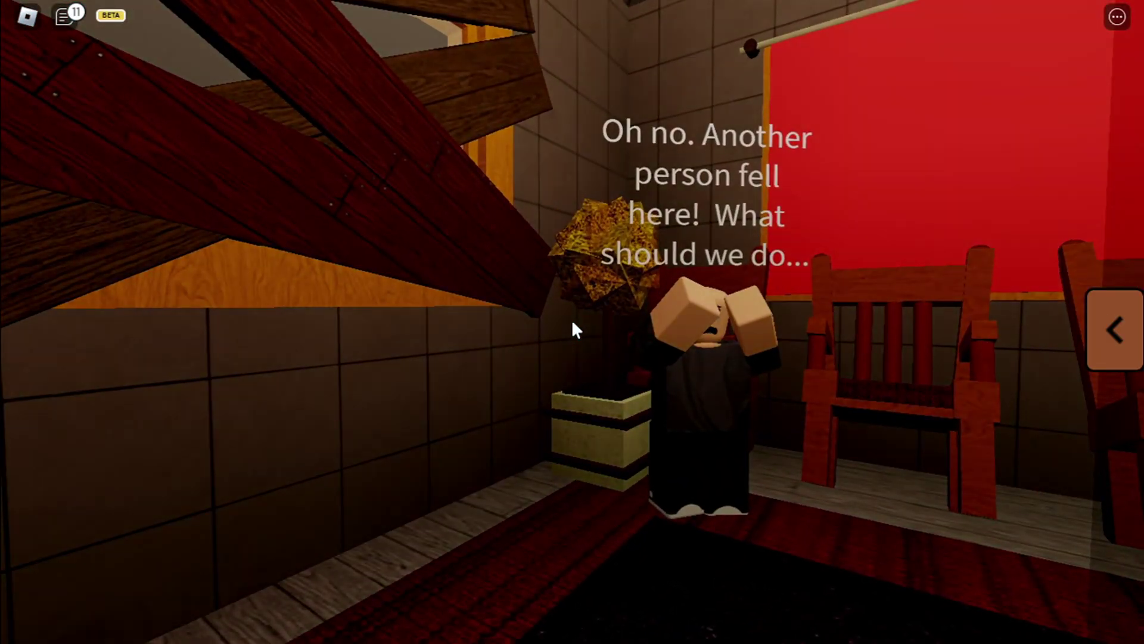
pyautogui.press('d')
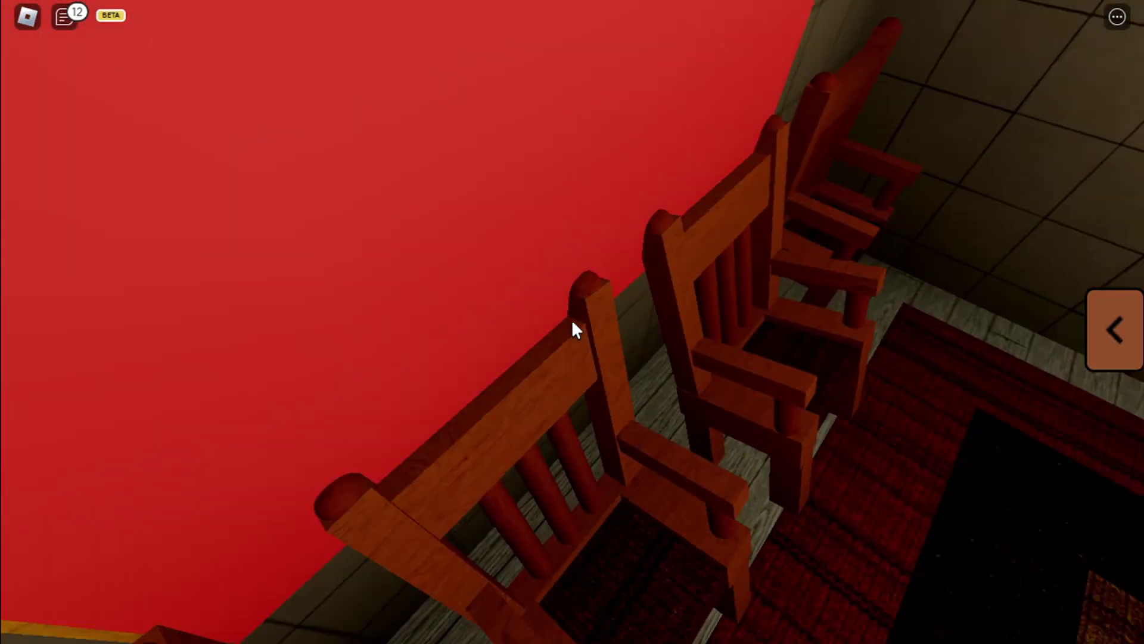
pyautogui.press('d')
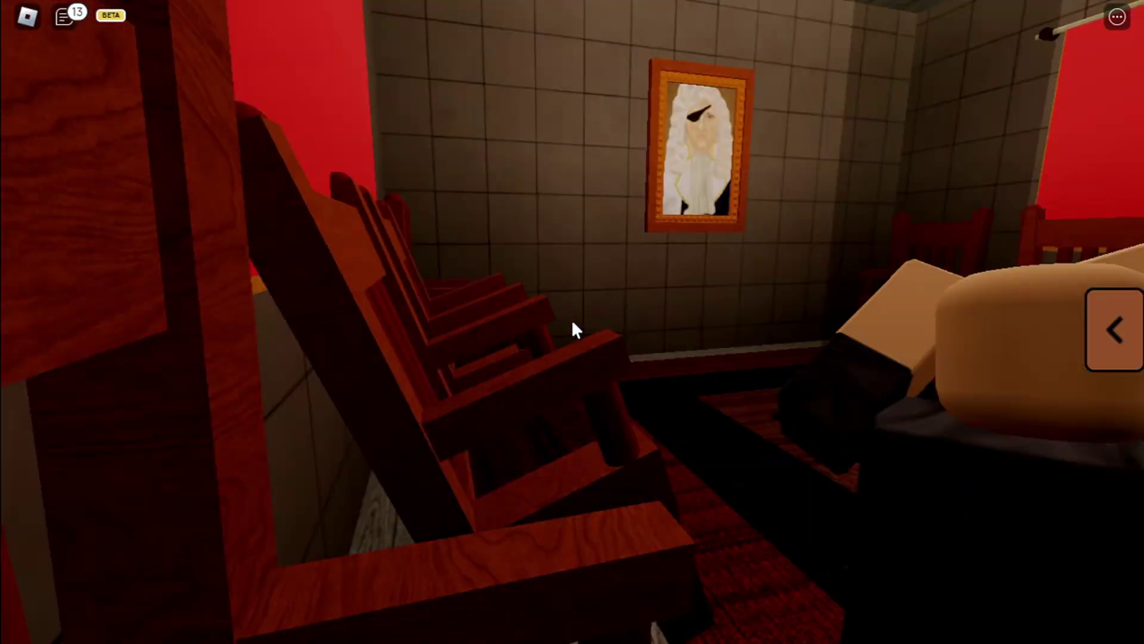
pyautogui.press('d')
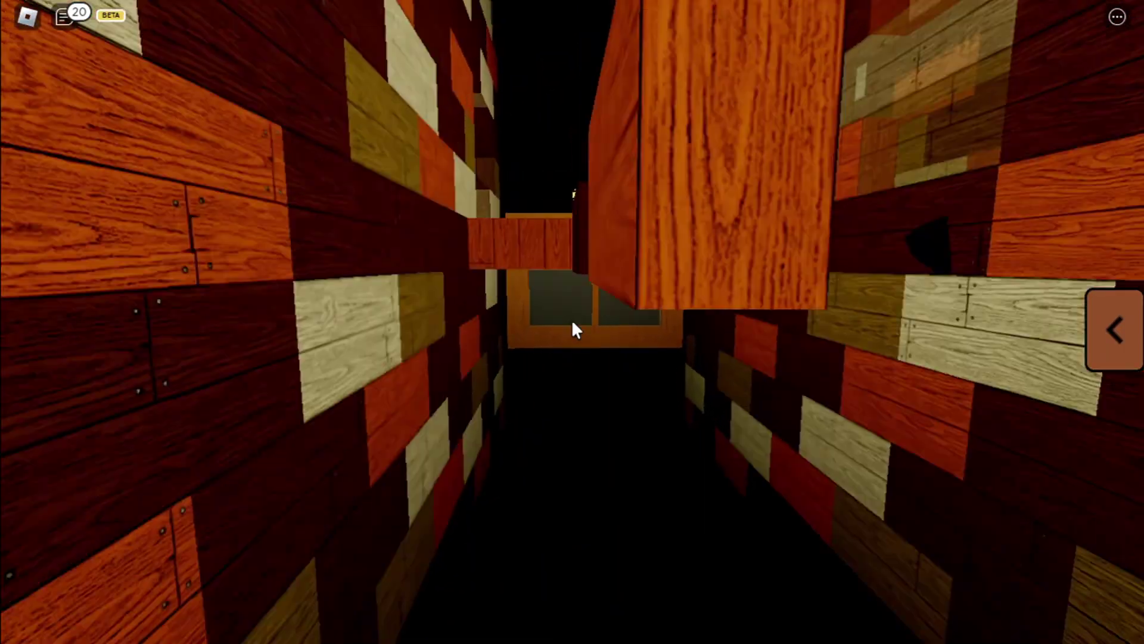
# Walk the narrow planks toward the orange door and continue over the wooden beams
pyautogui.press('w')
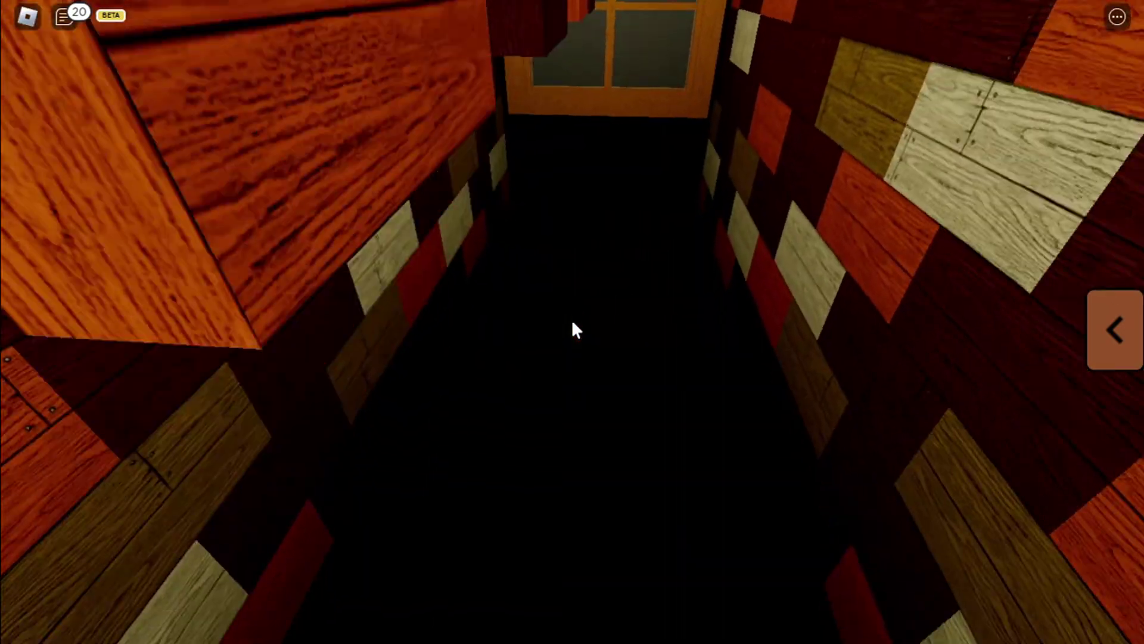
pyautogui.press('w')
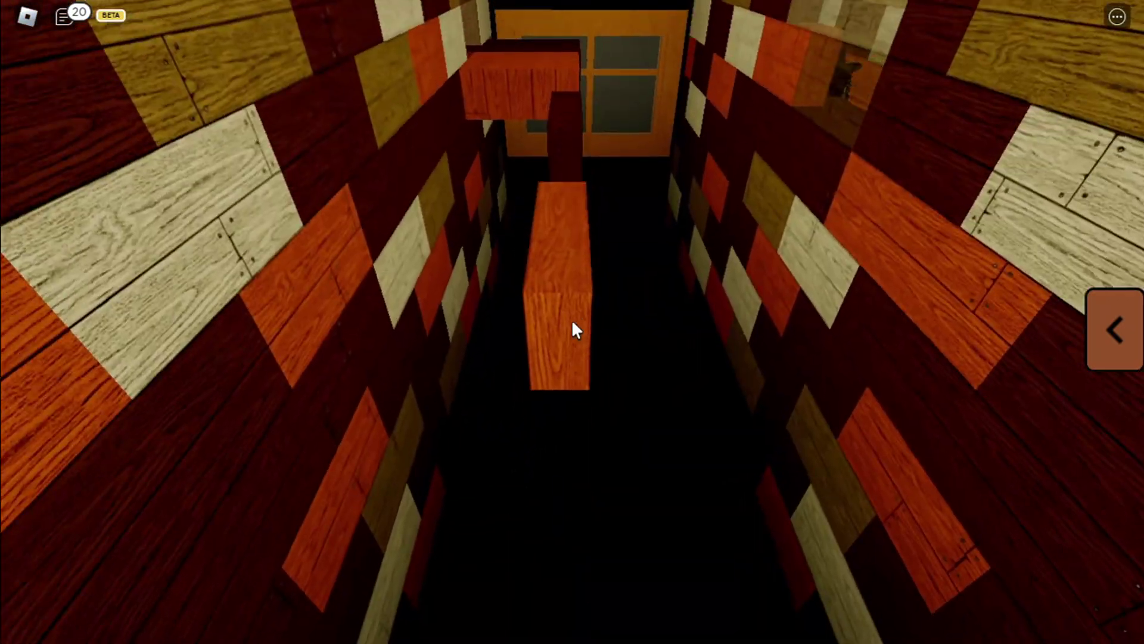
pyautogui.press('w')
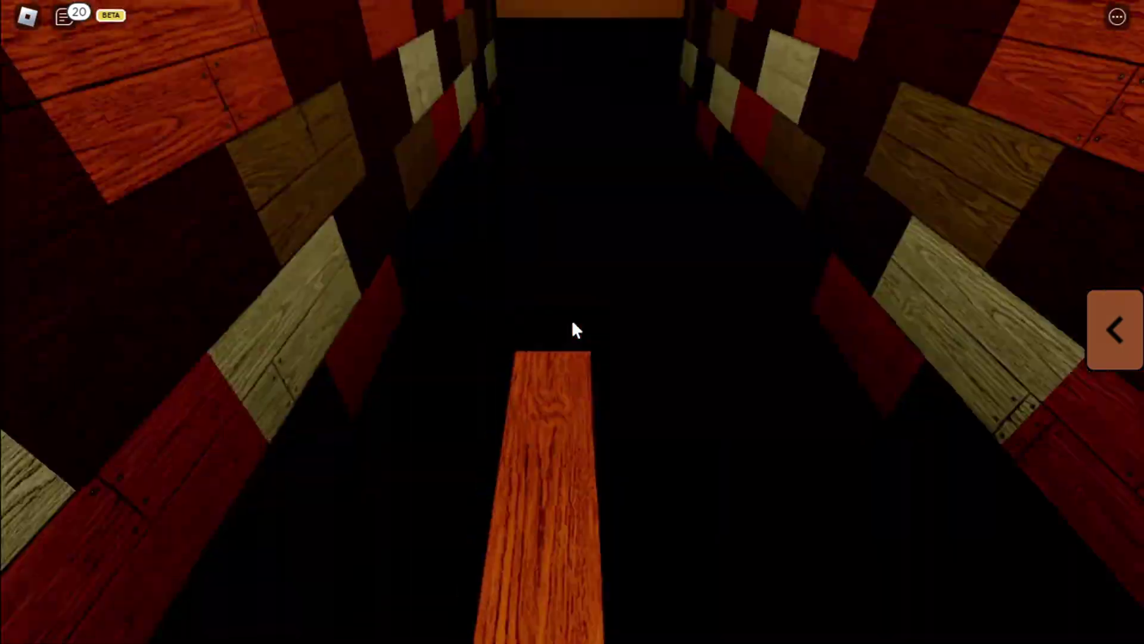
pyautogui.press('w')
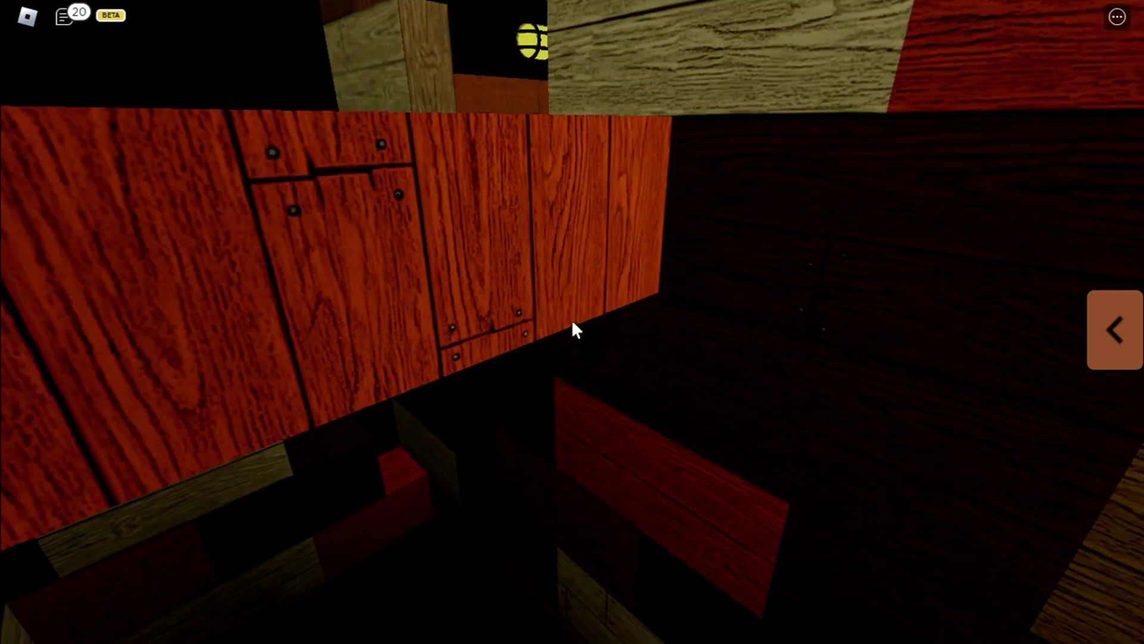
pyautogui.press('w')
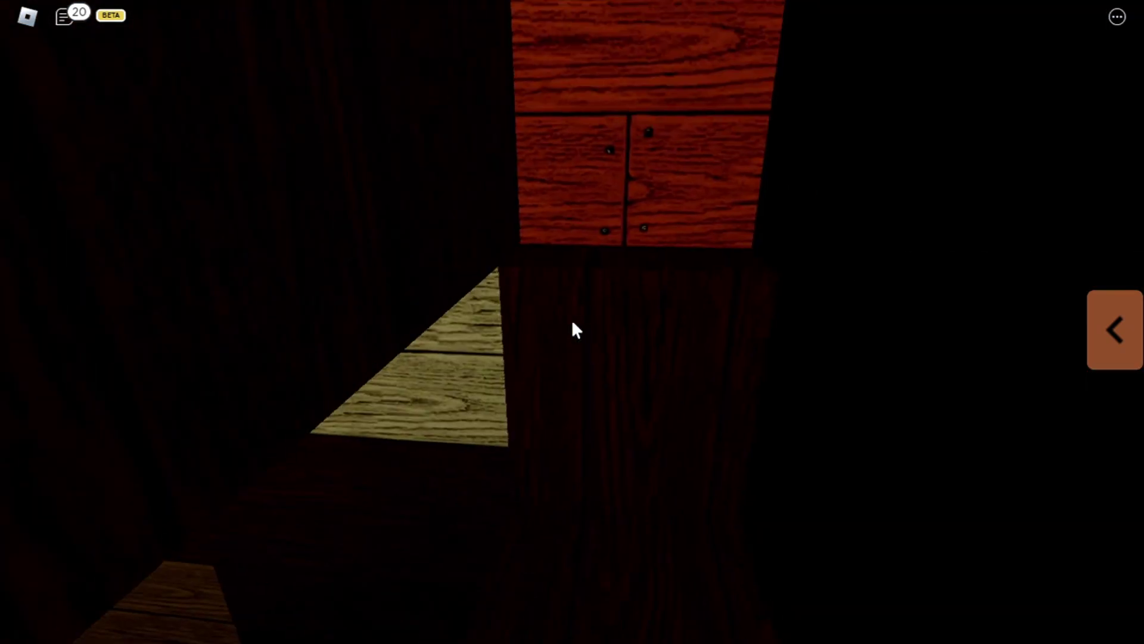
pyautogui.press('w')
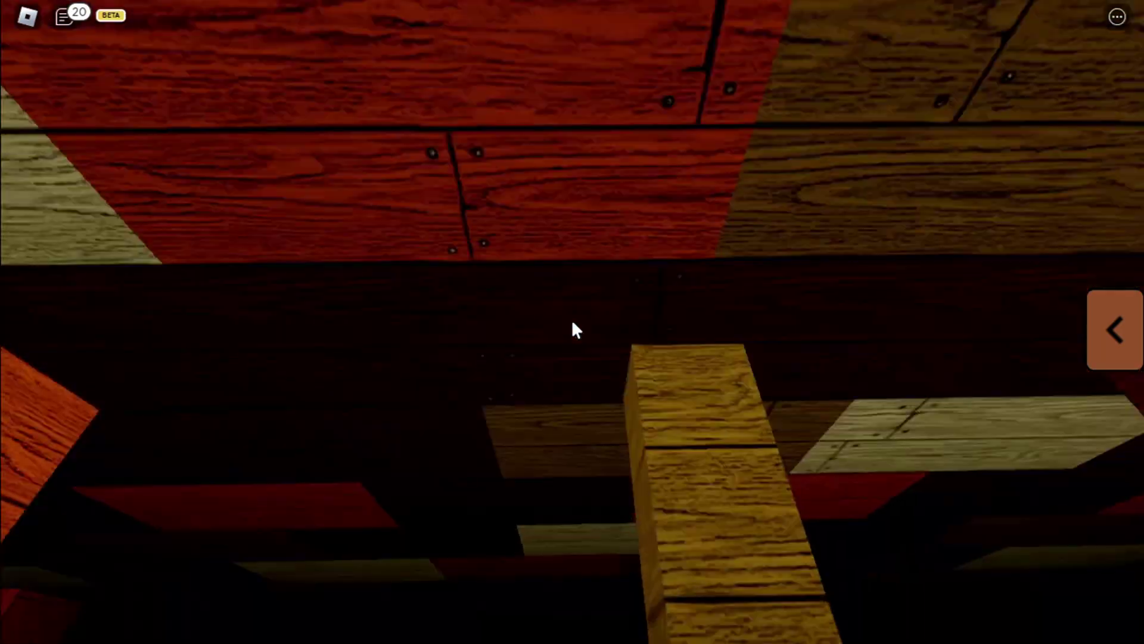
pyautogui.press('w')
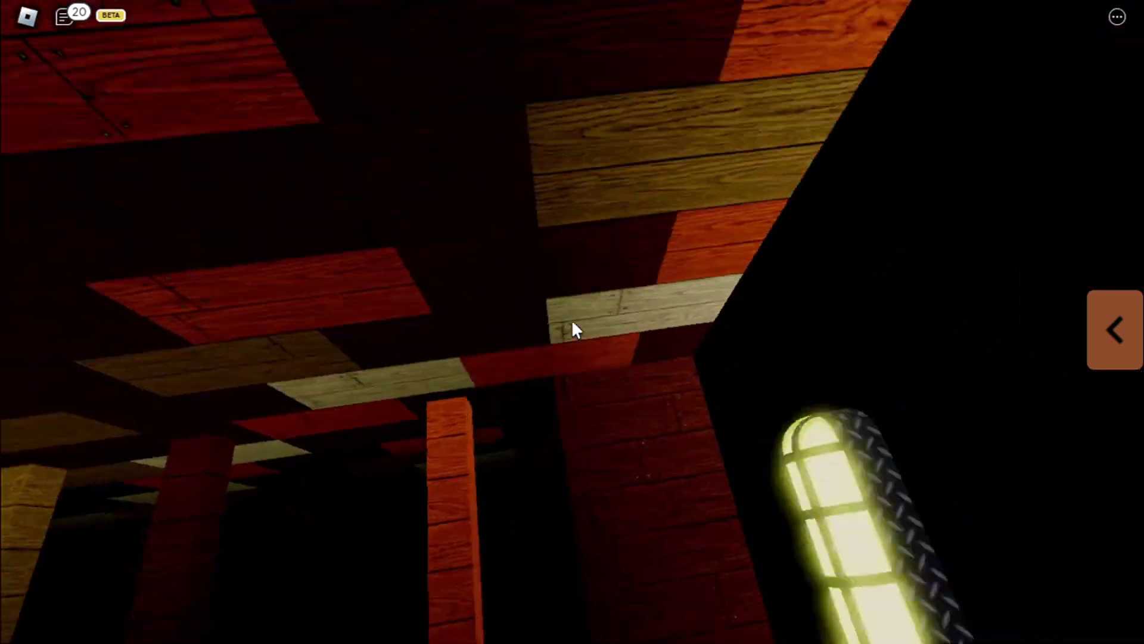
# Cross the red-carpeted green room past the other player toward the yellow dot path
pyautogui.press('w')
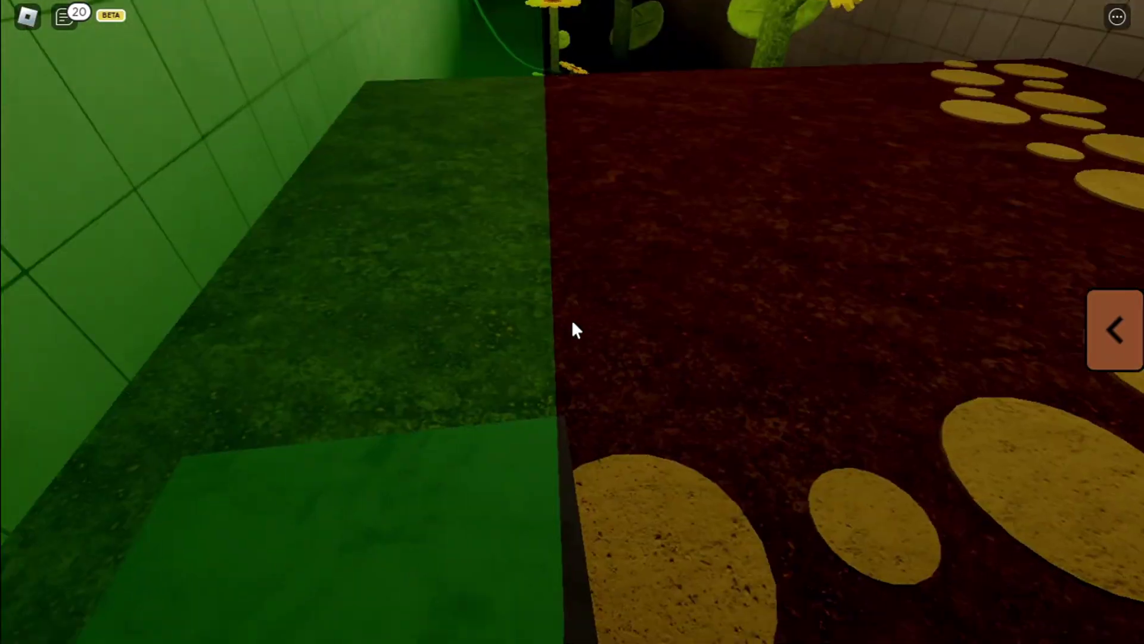
pyautogui.press('w')
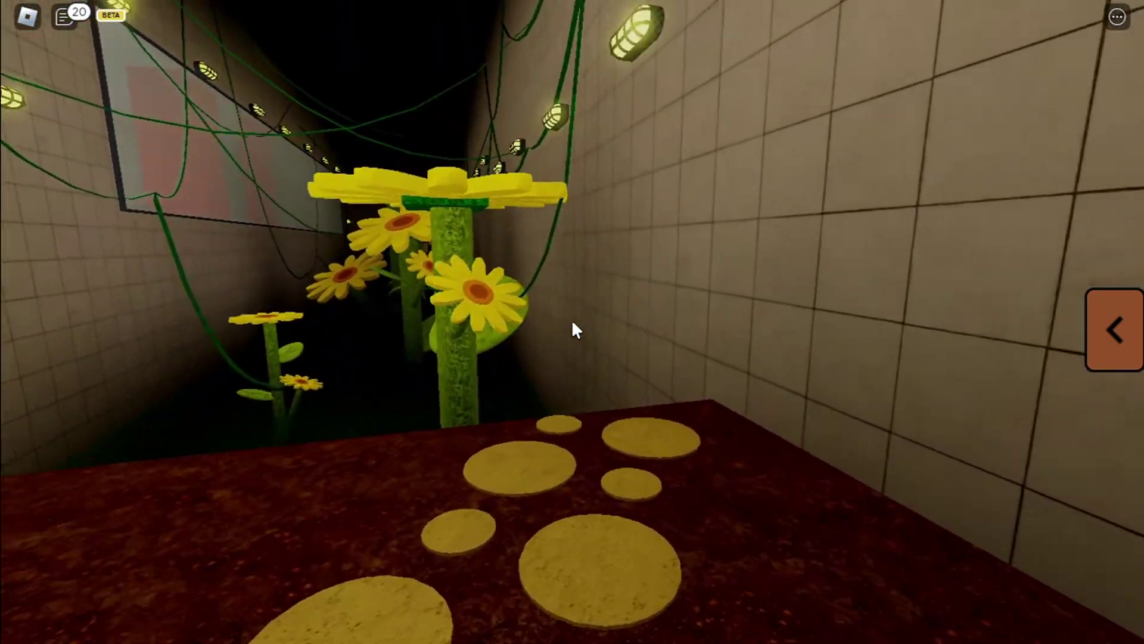
pyautogui.press('w')
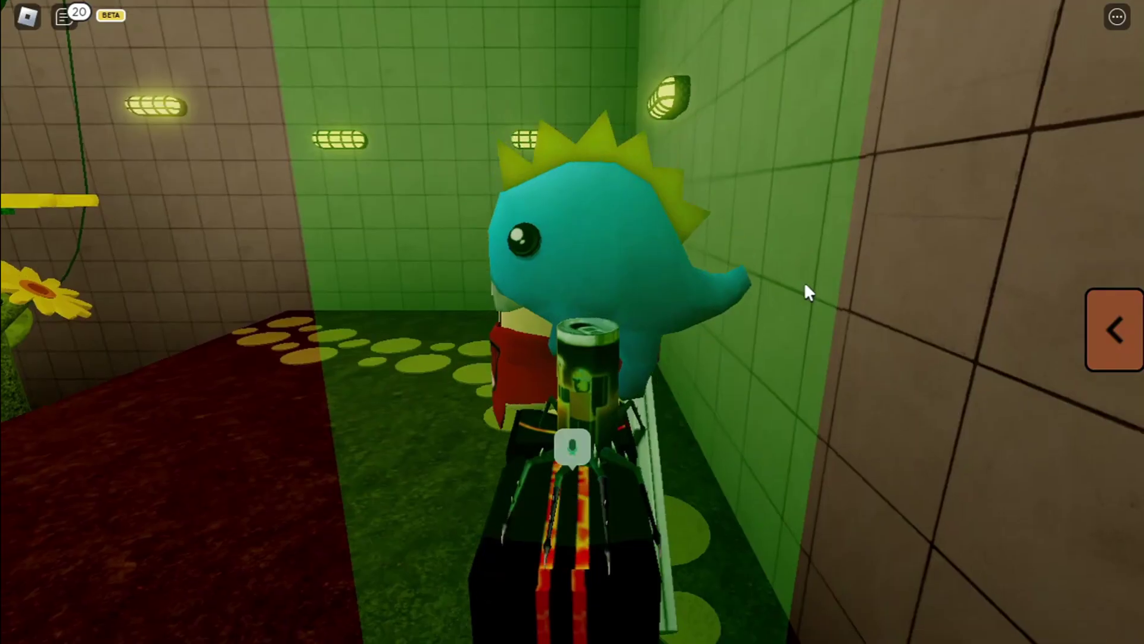
pyautogui.press('w')
pyautogui.press('w')
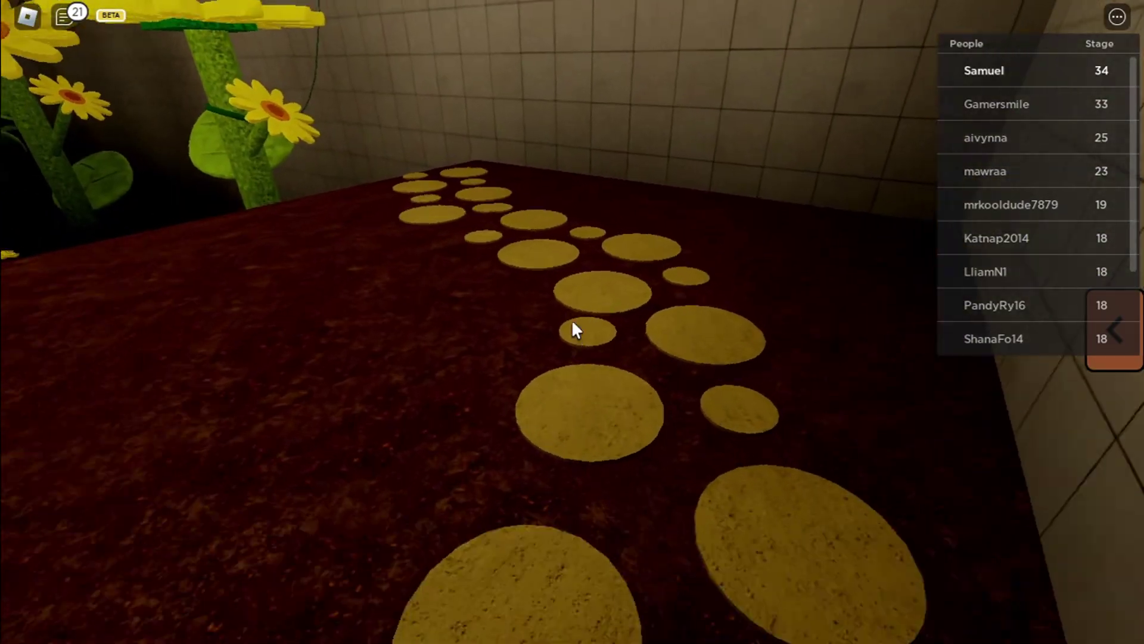
pyautogui.press('w')
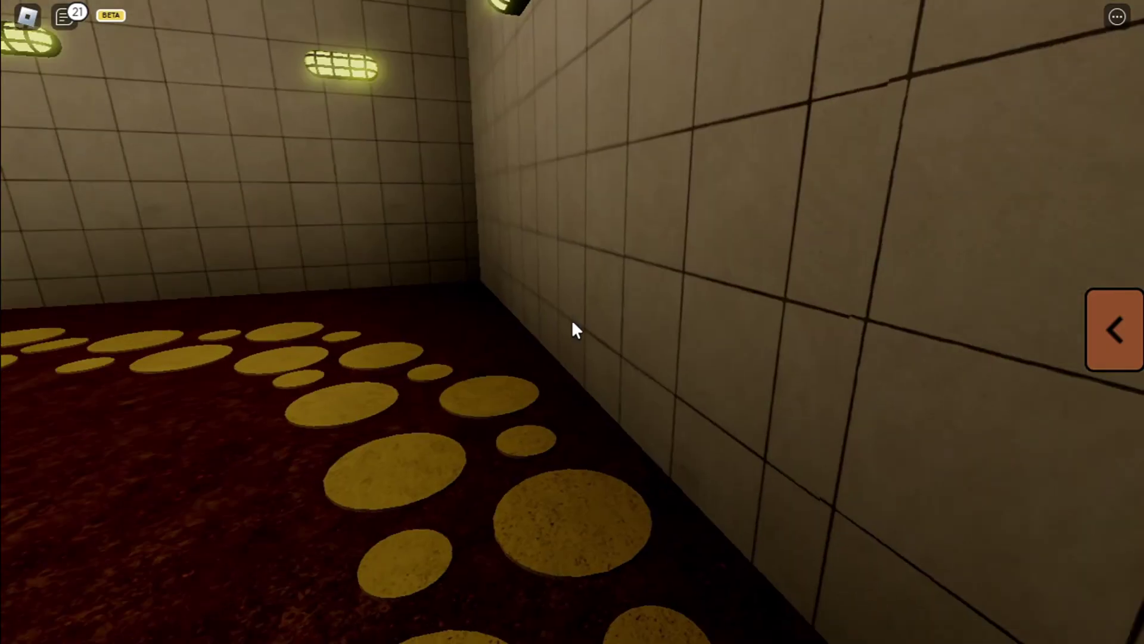
# Follow the yellow dots and drop down the giant-flower corridor into the candy room
pyautogui.press('w')
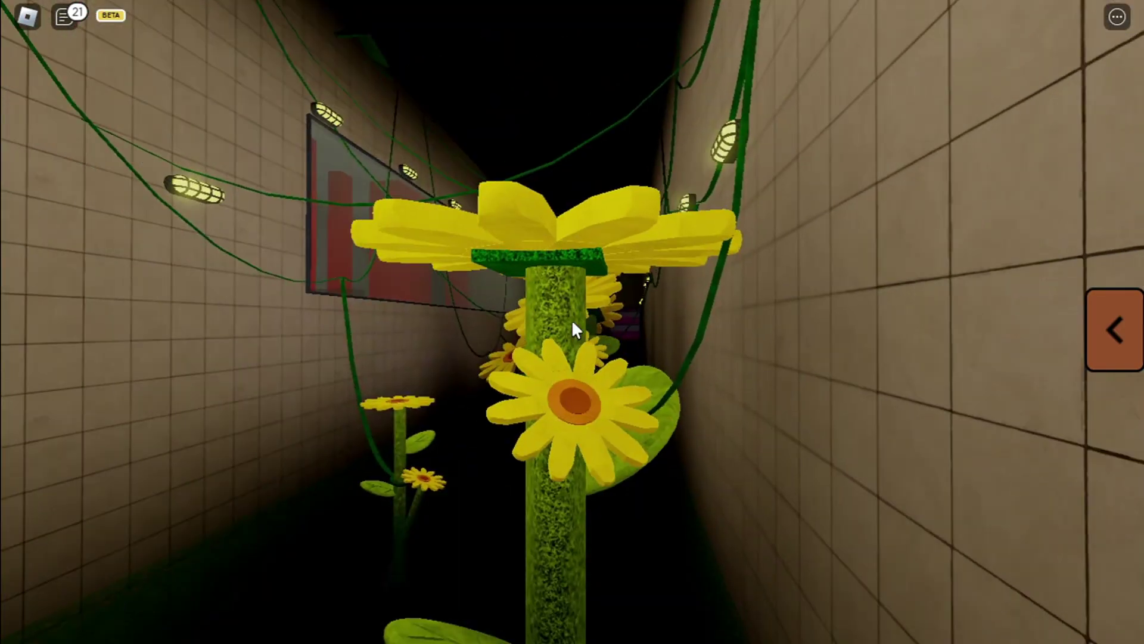
pyautogui.press('w')
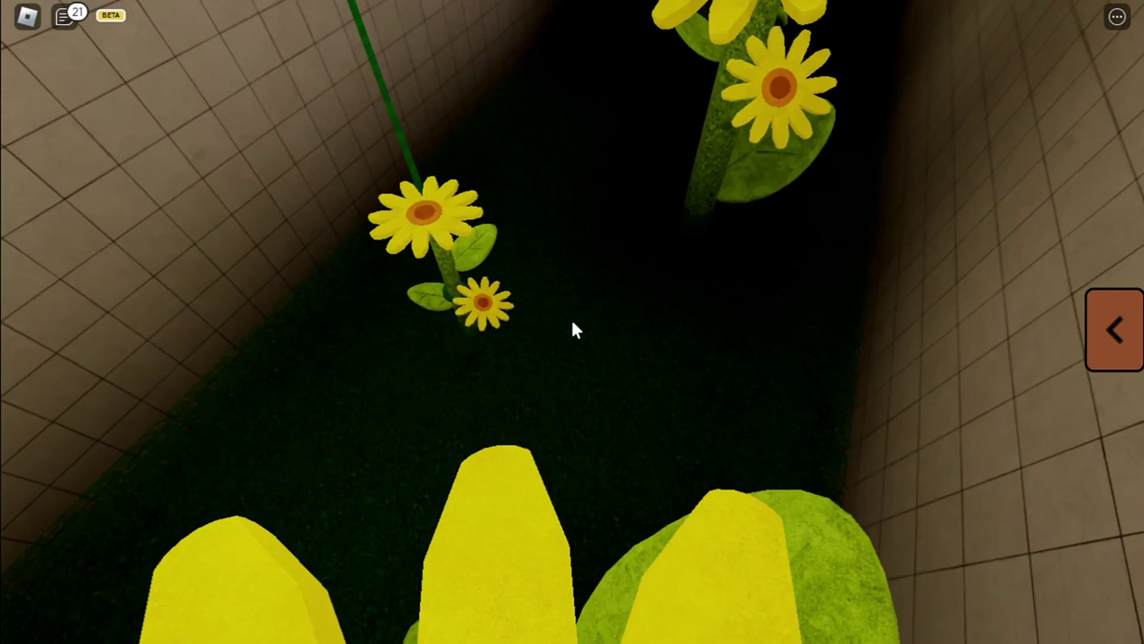
pyautogui.press('w')
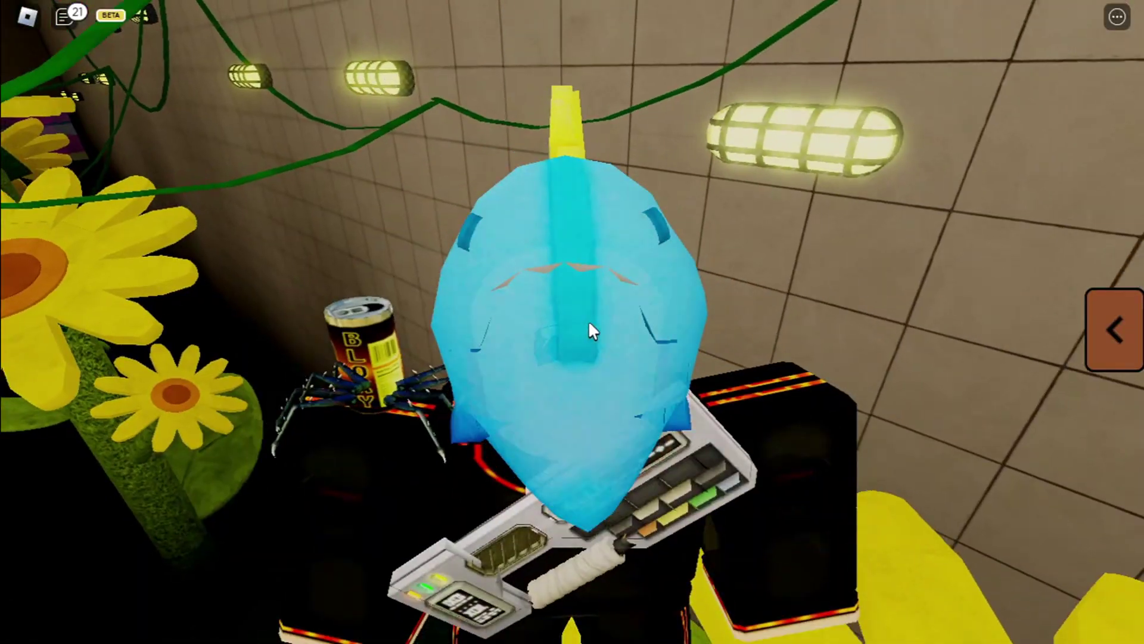
pyautogui.scroll(5, 588, 320)
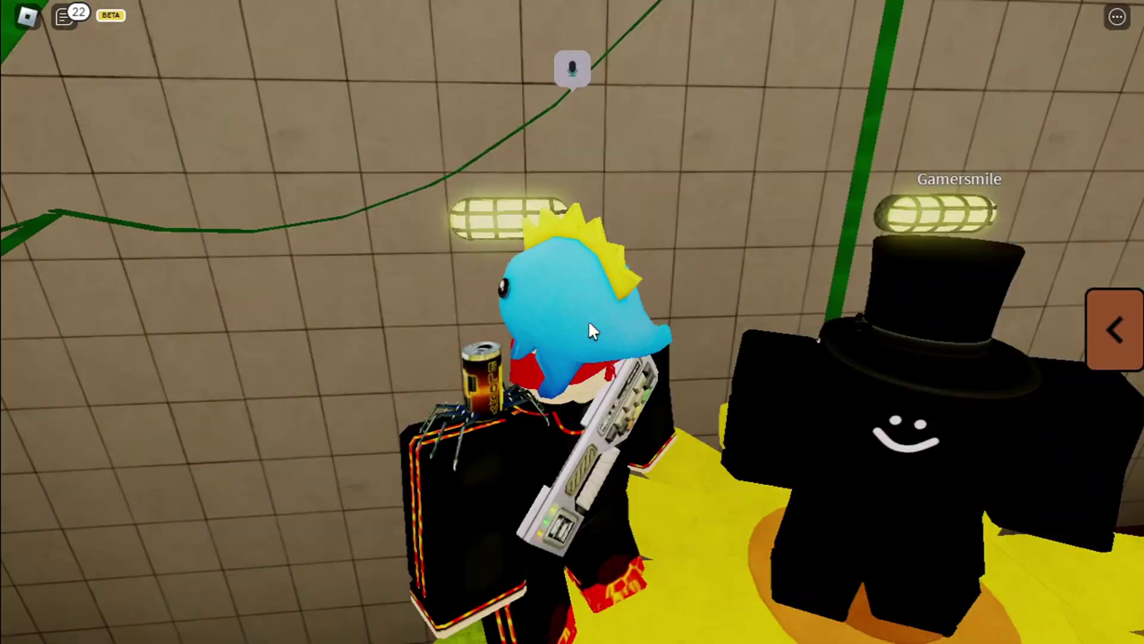
pyautogui.scroll(5, 588, 320)
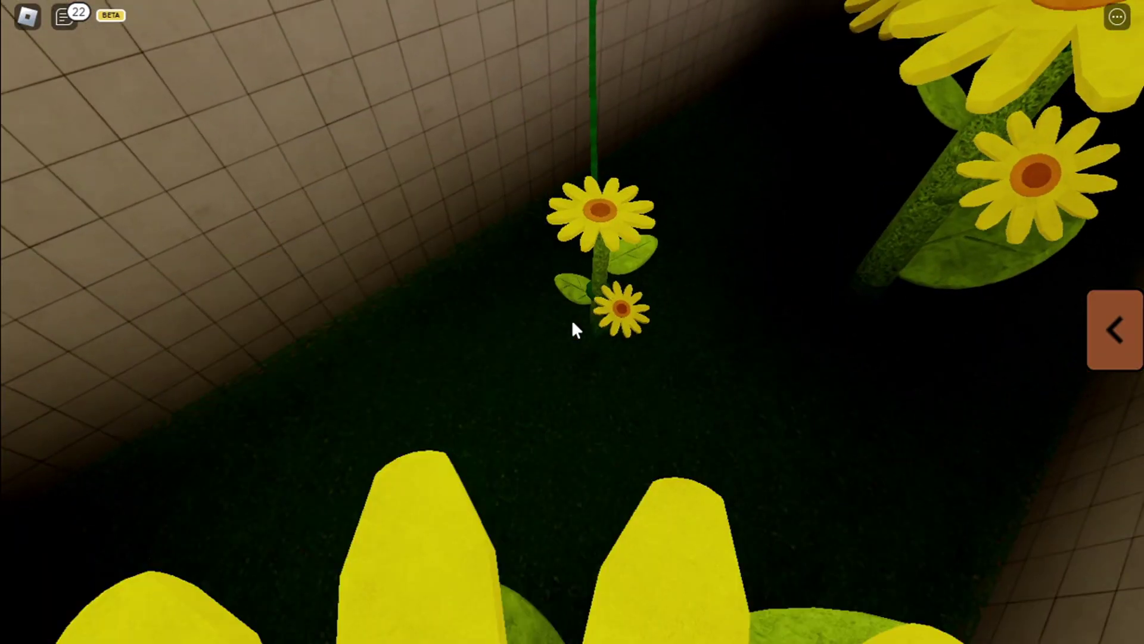
pyautogui.press('w')
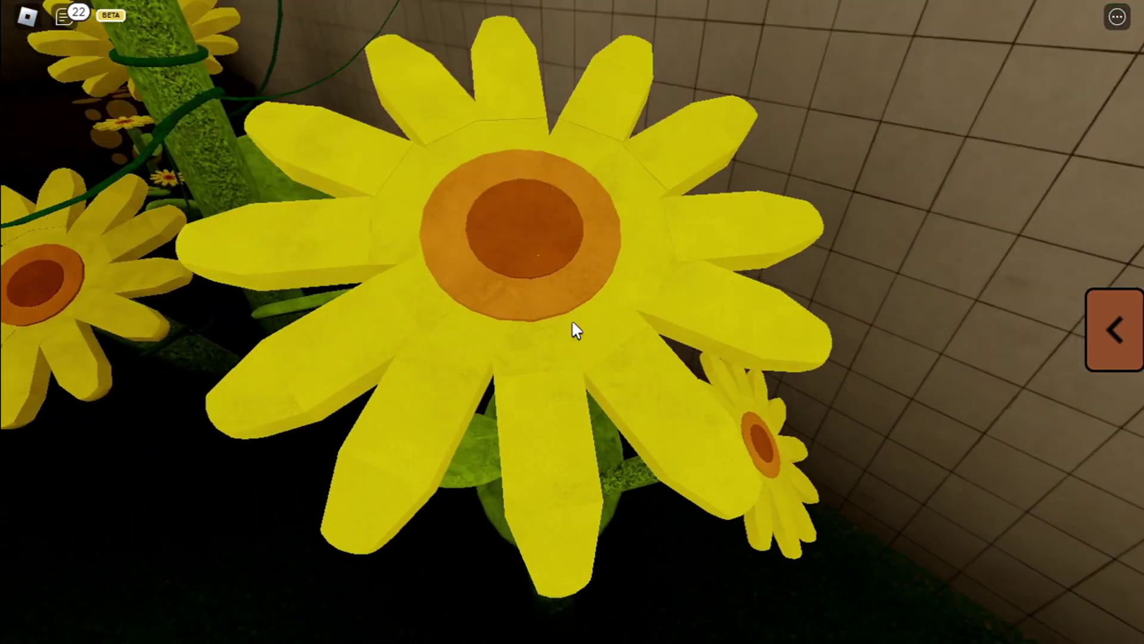
pyautogui.press('w')
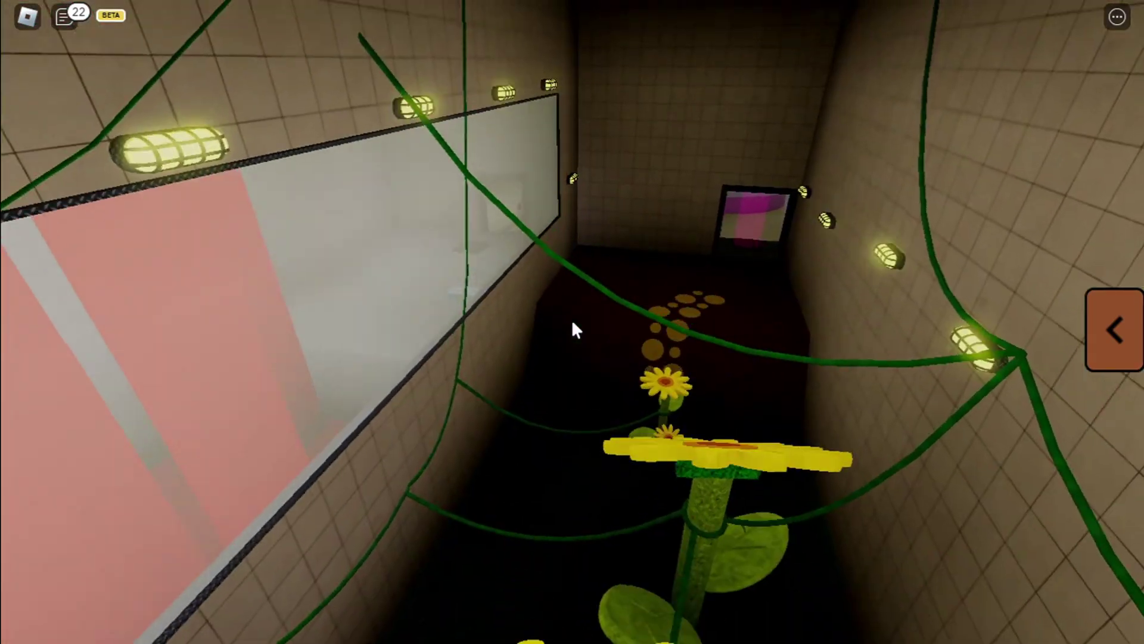
pyautogui.press('w')
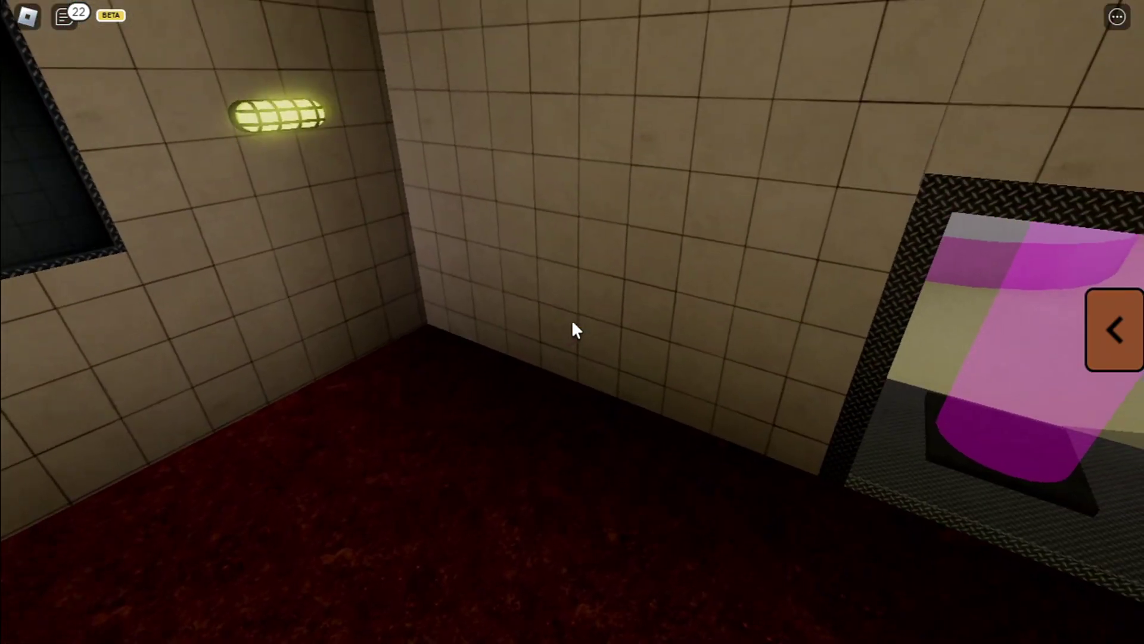
pyautogui.press('w')
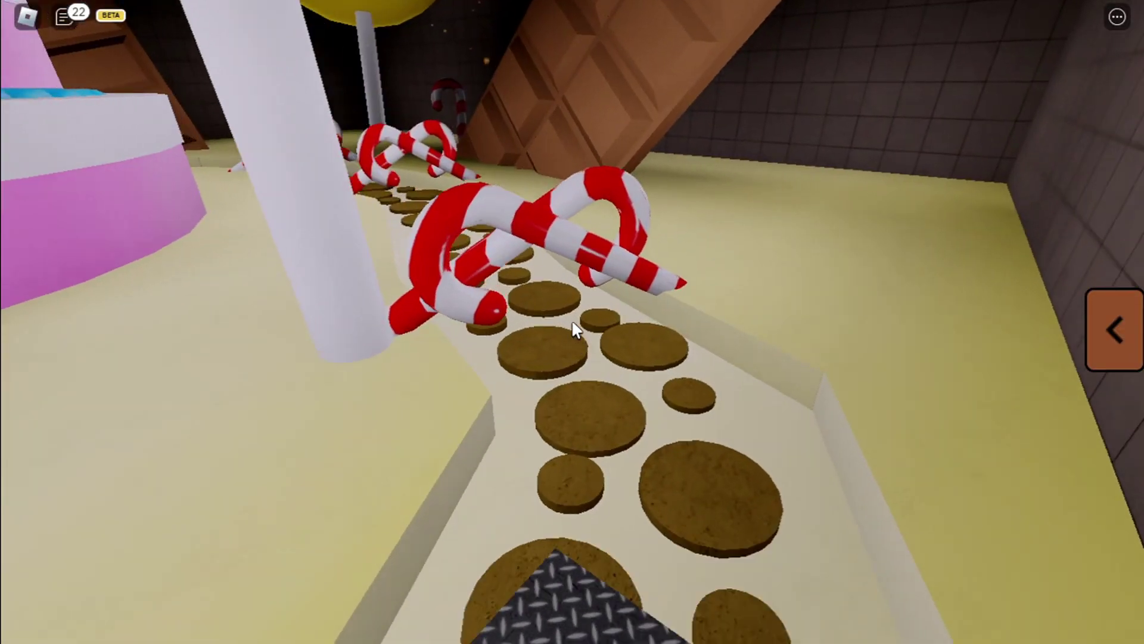
# Climb the cookie path past the candy canes, rotating the camera around the candy room
pyautogui.press('w')
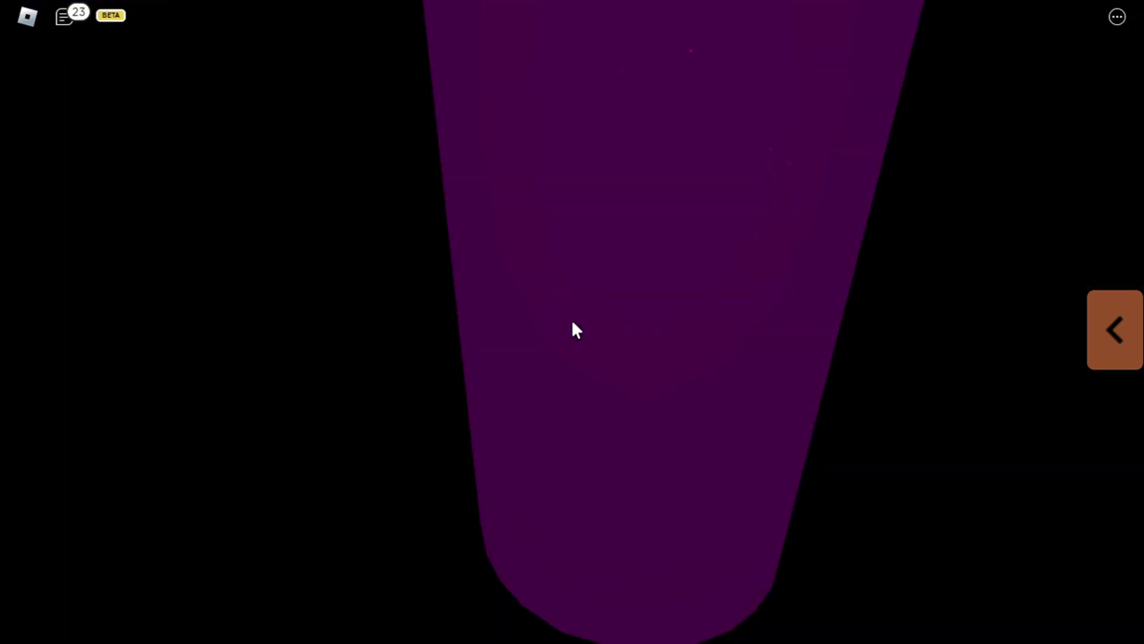
pyautogui.scroll(-5, 573, 330)
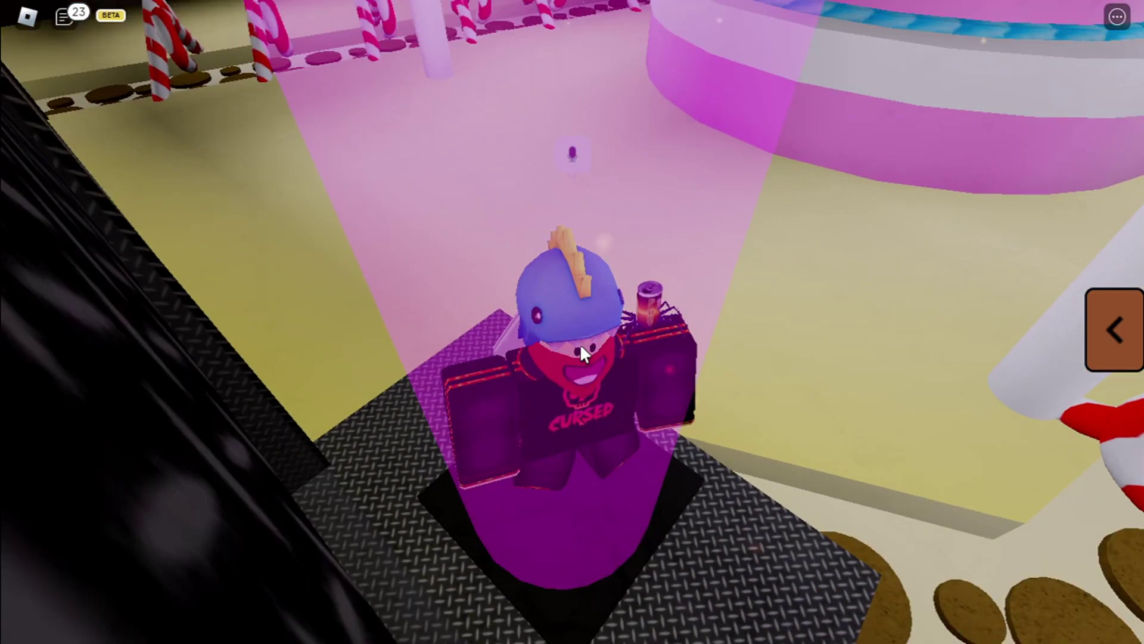
pyautogui.press('w')
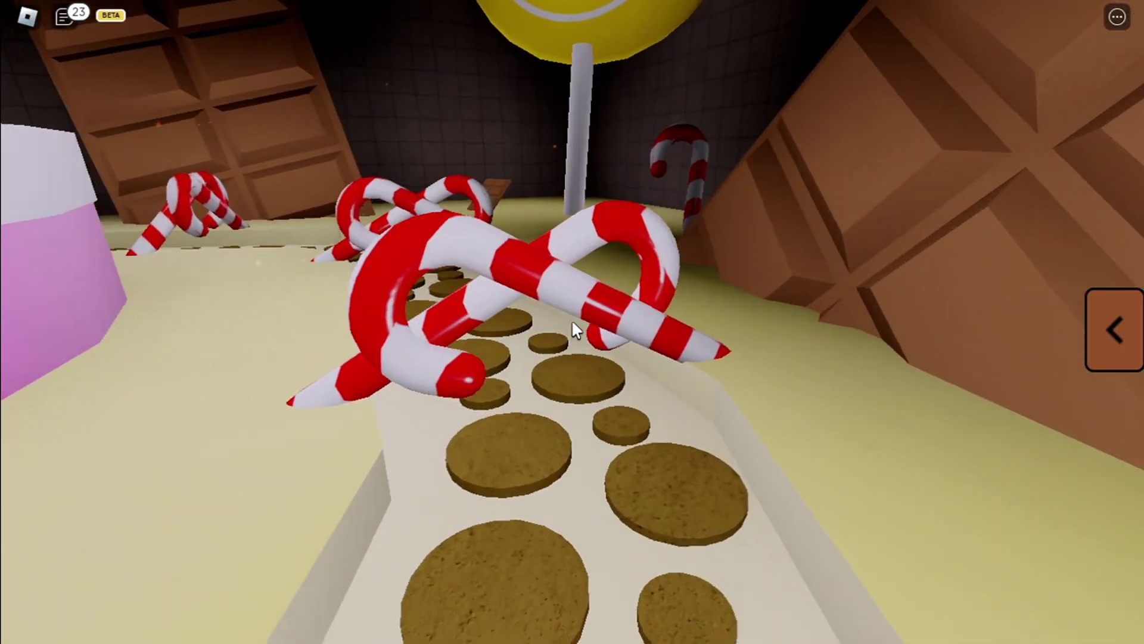
pyautogui.rightClick(573, 329)
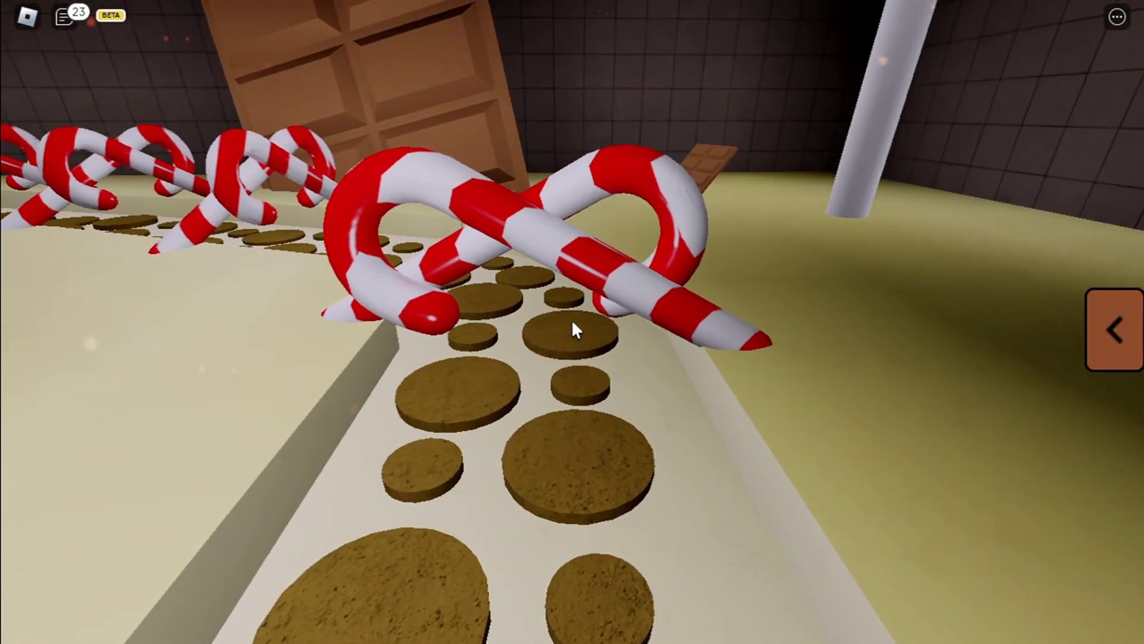
pyautogui.press('w')
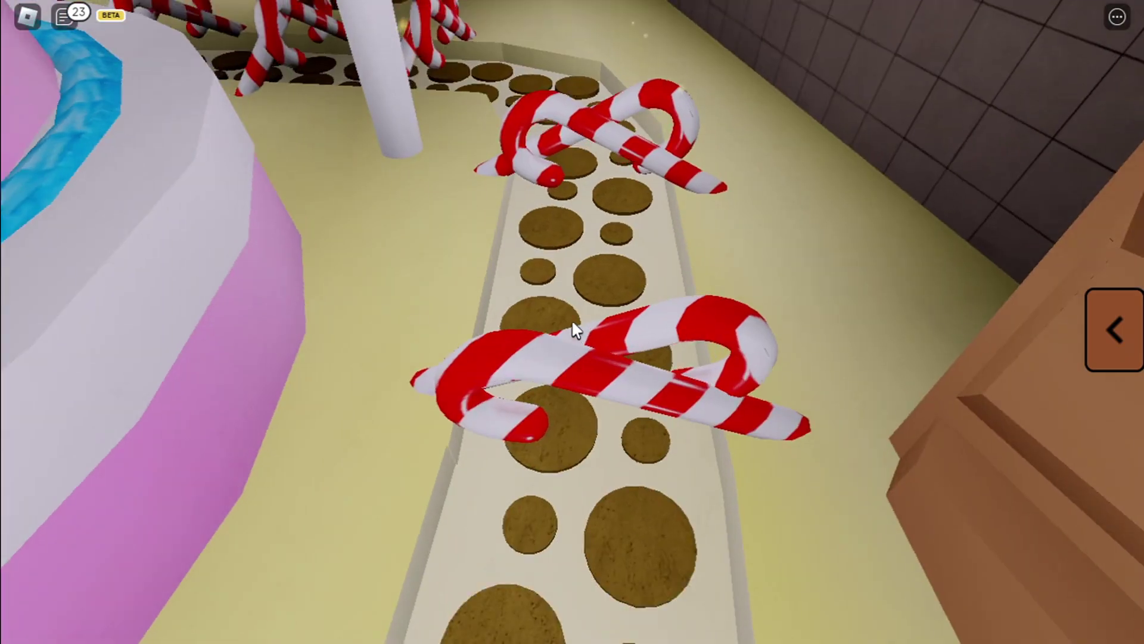
pyautogui.press('w')
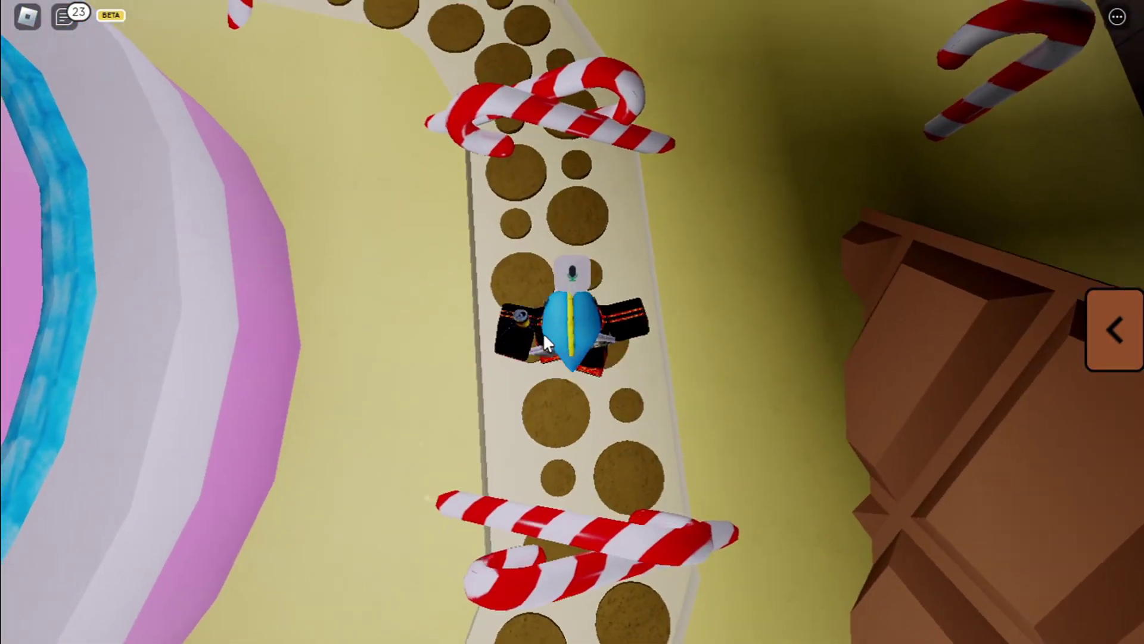
pyautogui.moveTo(543, 333); pyautogui.dragTo(729, 269)
pyautogui.press('w')
pyautogui.press('w')
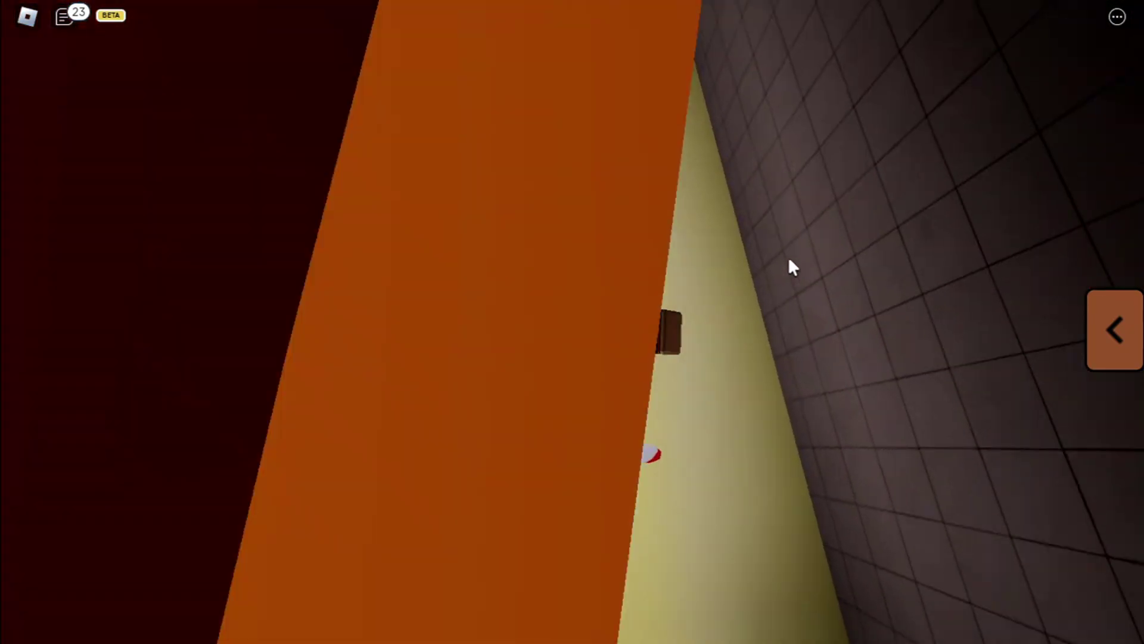
pyautogui.press('w')
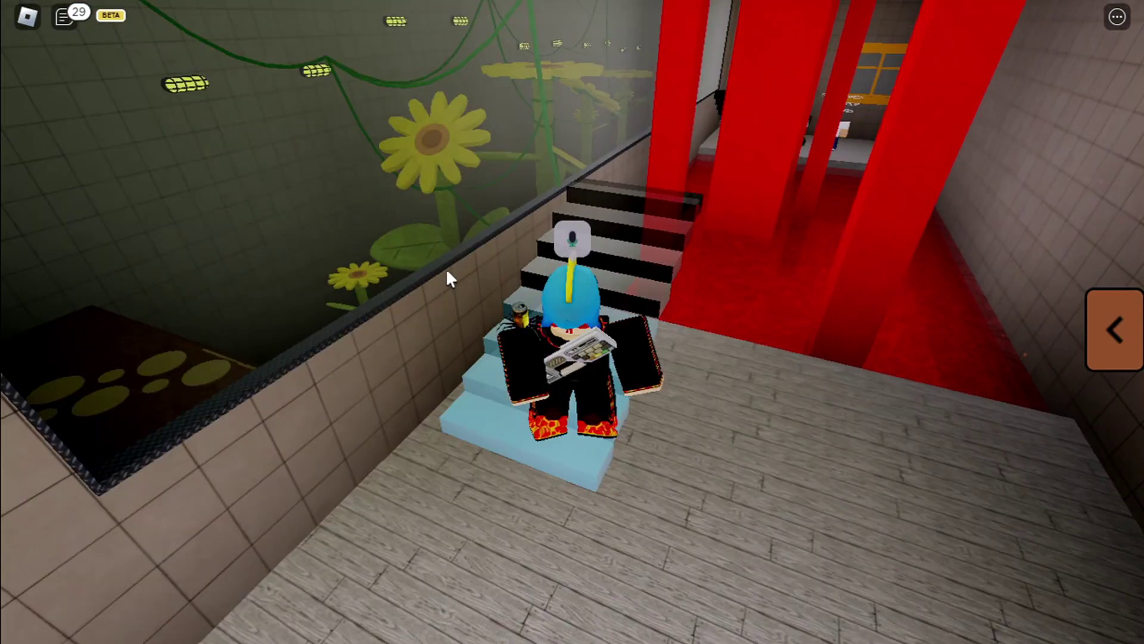
pyautogui.scroll(5, 447, 269)
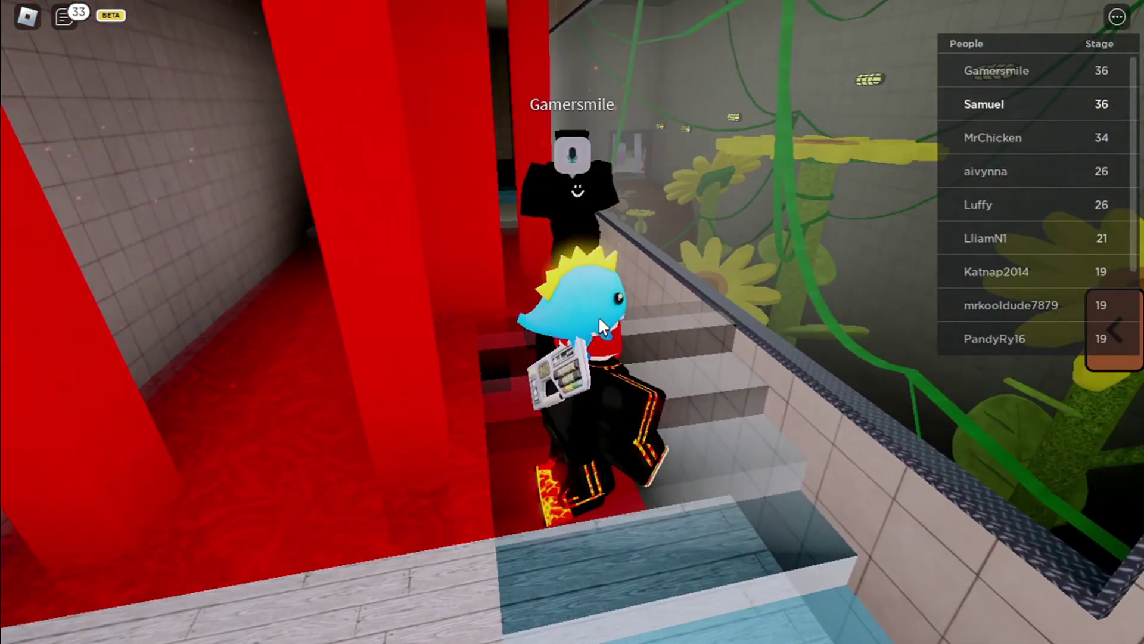
# Switch to OBS to check the recording, then return to Roblox
pyautogui.hotkey('alt', 'Tab')
pyautogui.press('Tab')
pyautogui.press('Tab')
pyautogui.press('Tab')
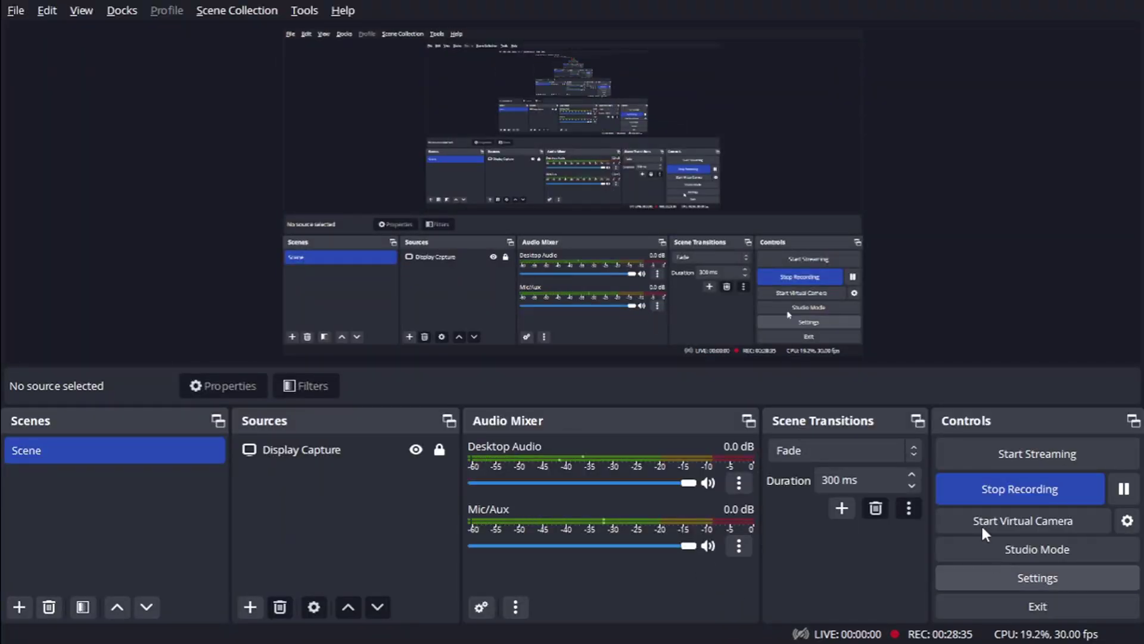
pyautogui.hotkey('alt', 'Tab')
pyautogui.press('Tab')
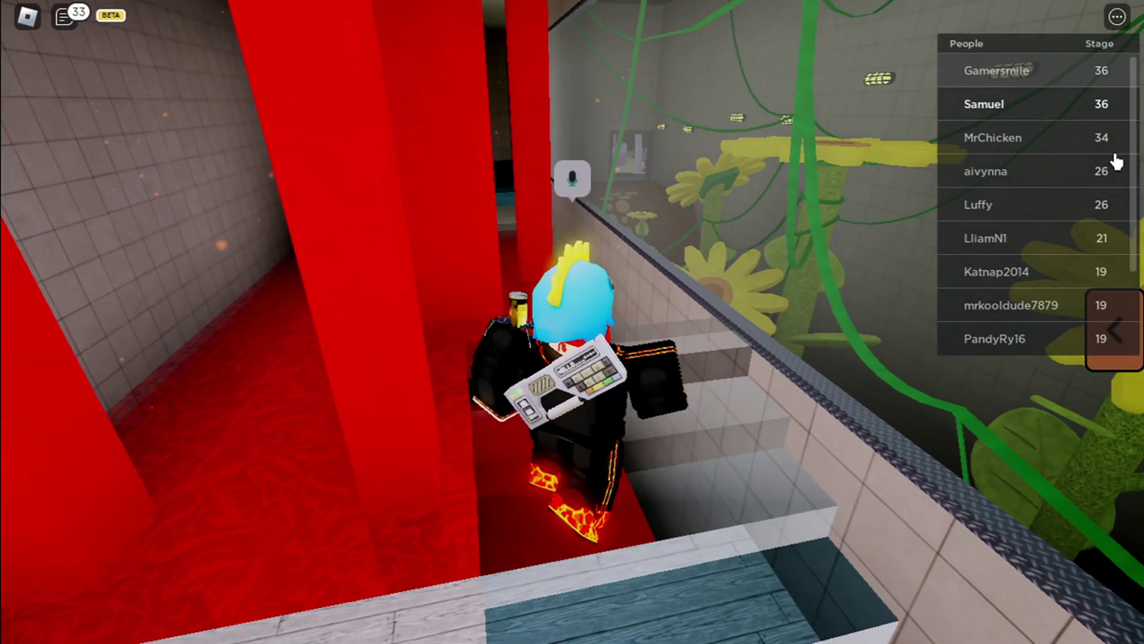
# Walk up the stairs and move between the red pillars
pyautogui.press('w')
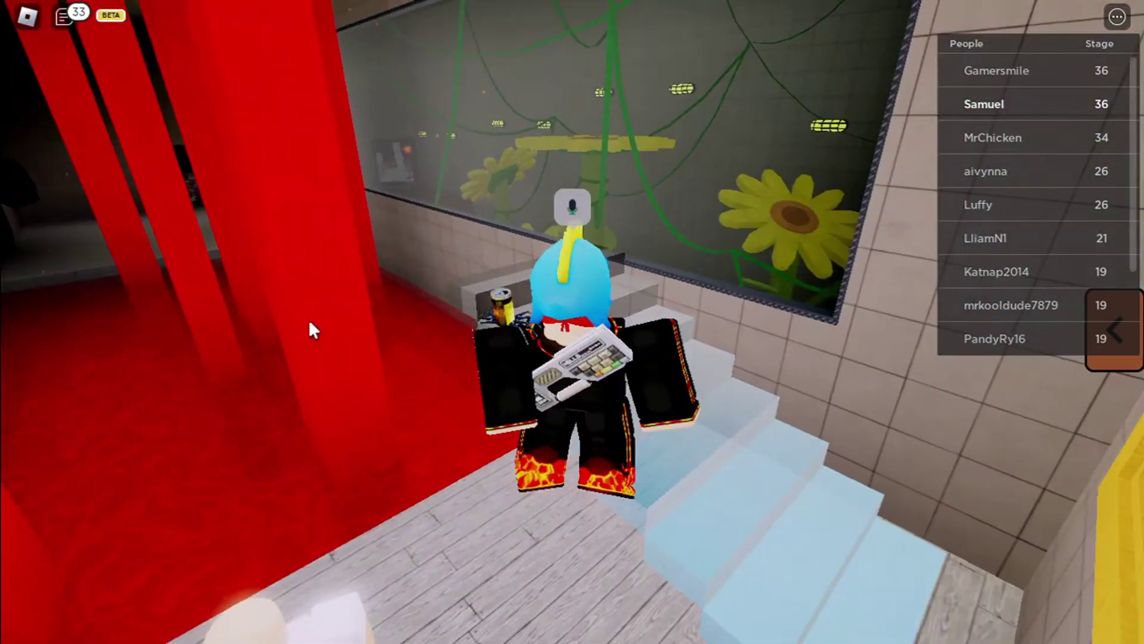
pyautogui.press('w')
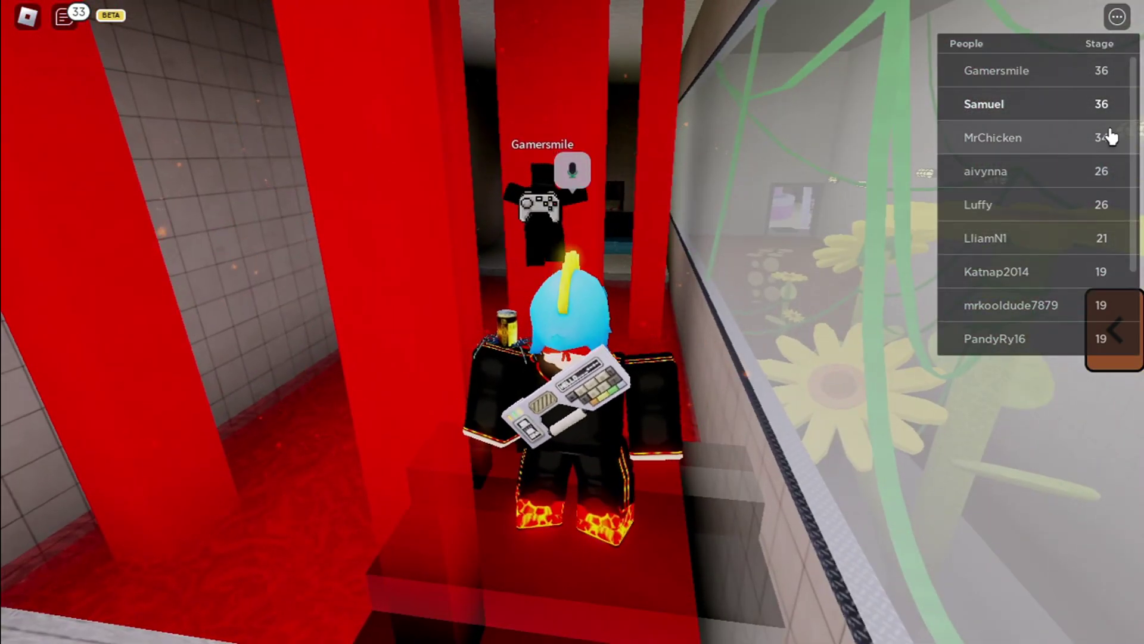
pyautogui.press('w')
pyautogui.scroll(5, 571, 319)
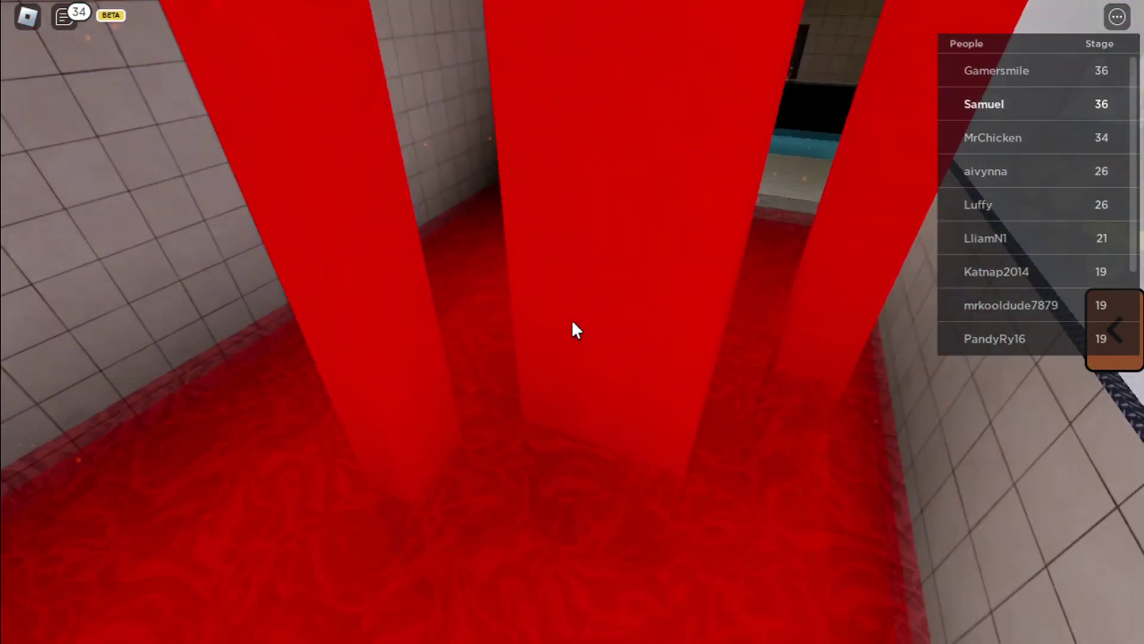
pyautogui.press('w')
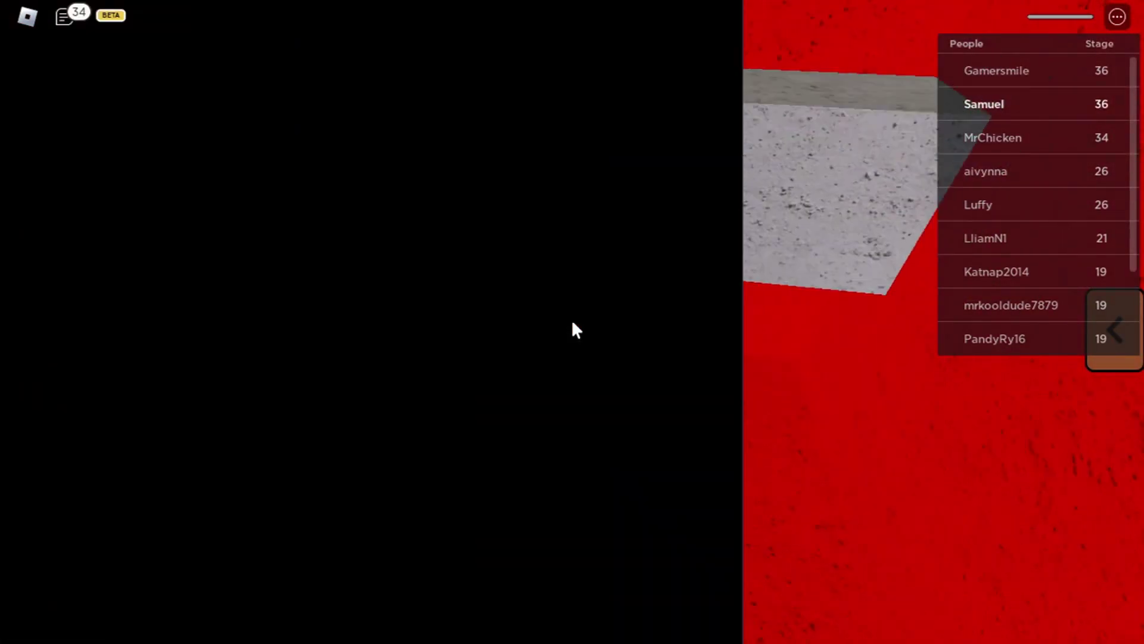
pyautogui.press('w')
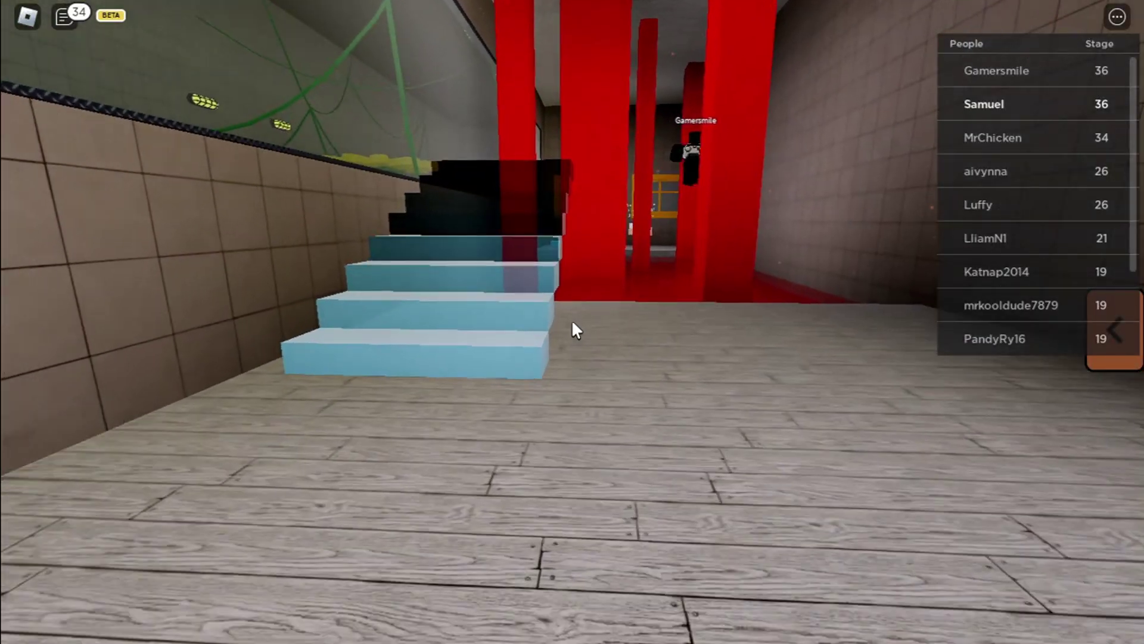
# Pass the lava pillars and climb the grey stairs to the stage 37 checkpoint
pyautogui.press('w')
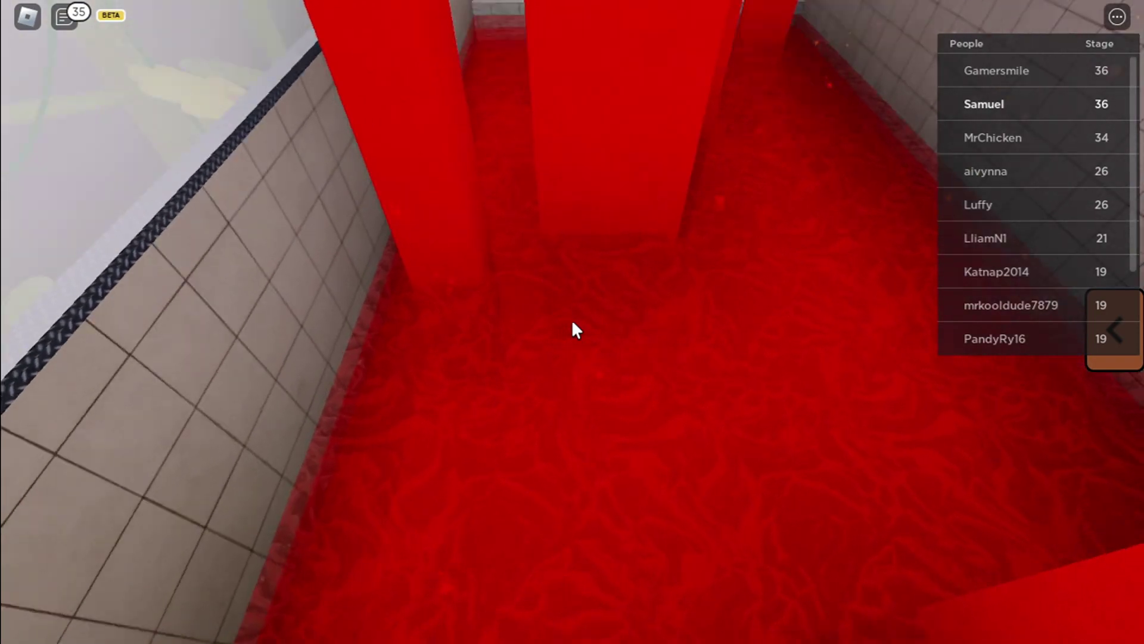
pyautogui.press('w')
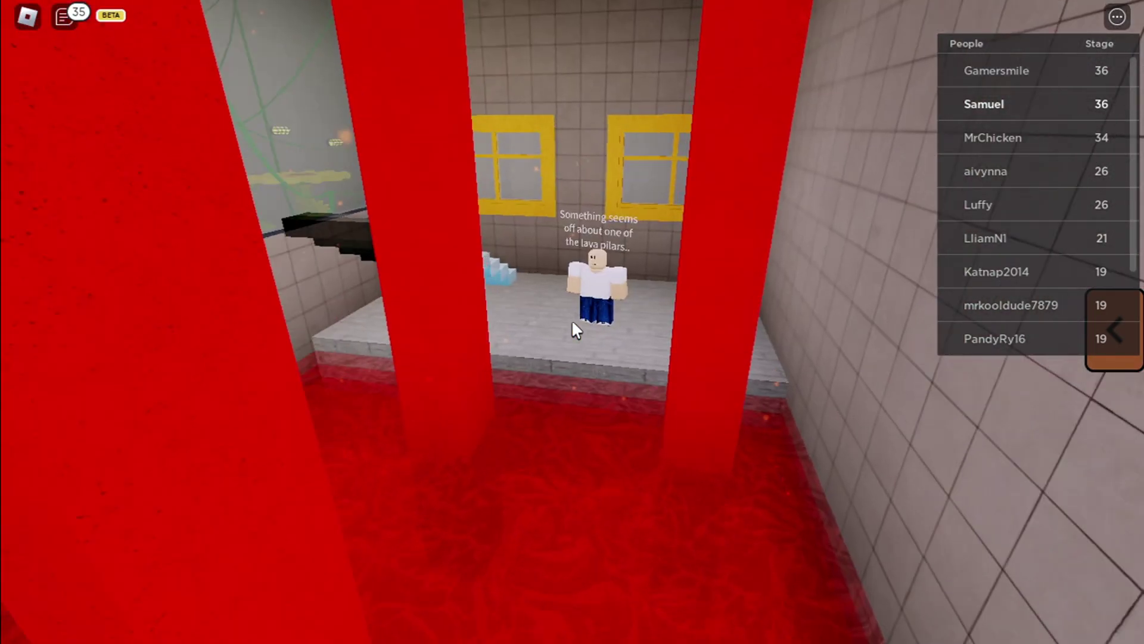
pyautogui.press('w')
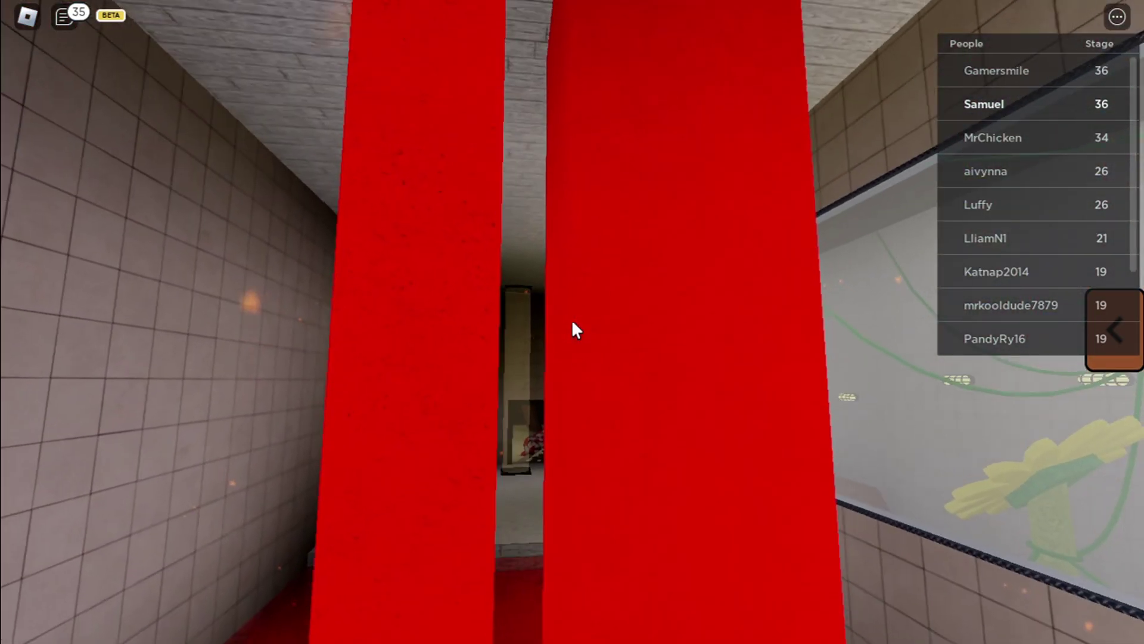
pyautogui.press('w')
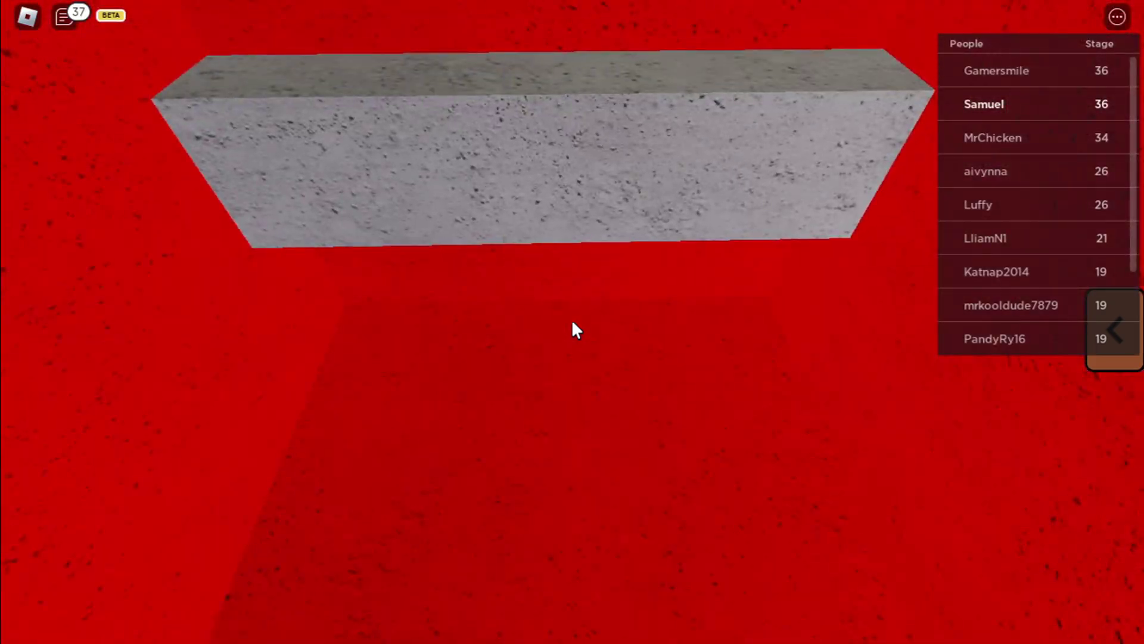
pyautogui.press('w')
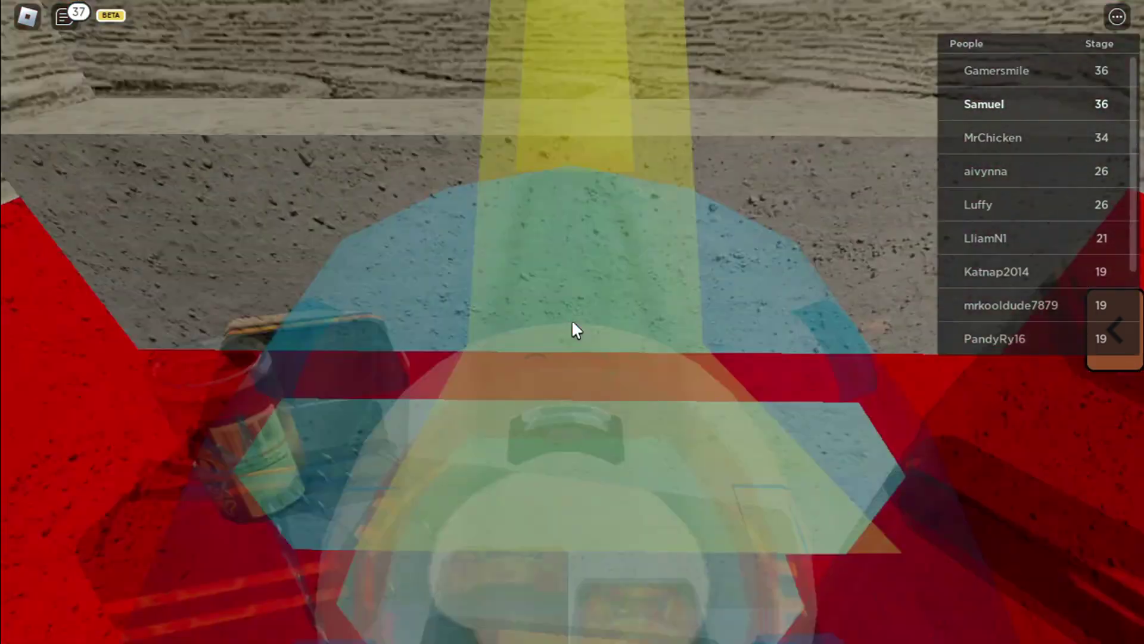
pyautogui.press('w')
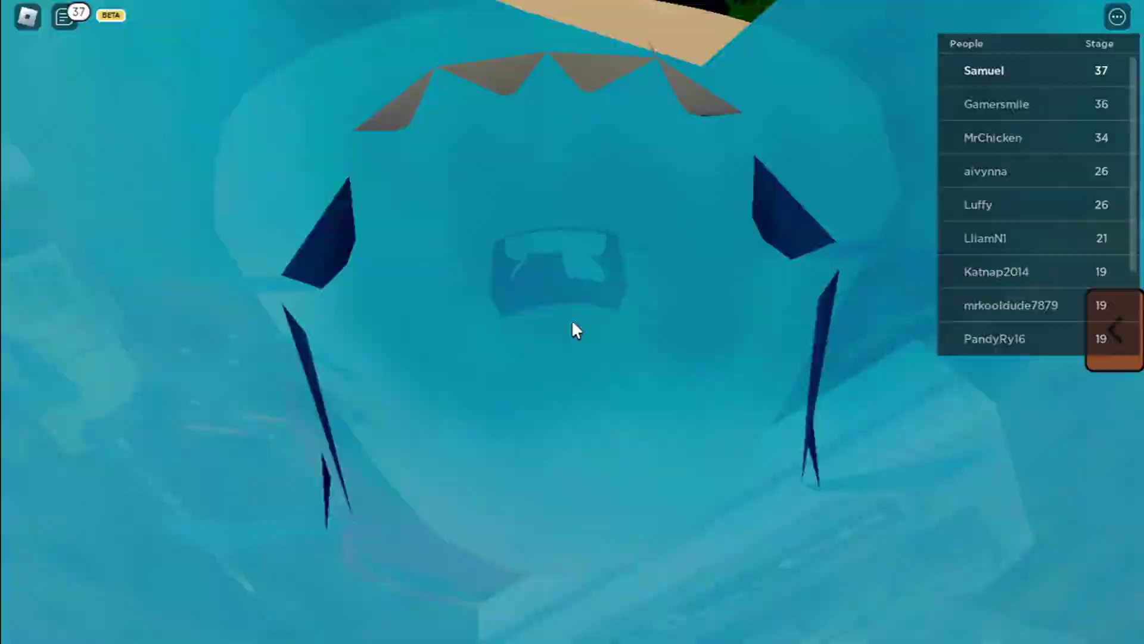
# Jump across the river stepping stones onto the log and move along the river
pyautogui.press('w')
pyautogui.press('space')
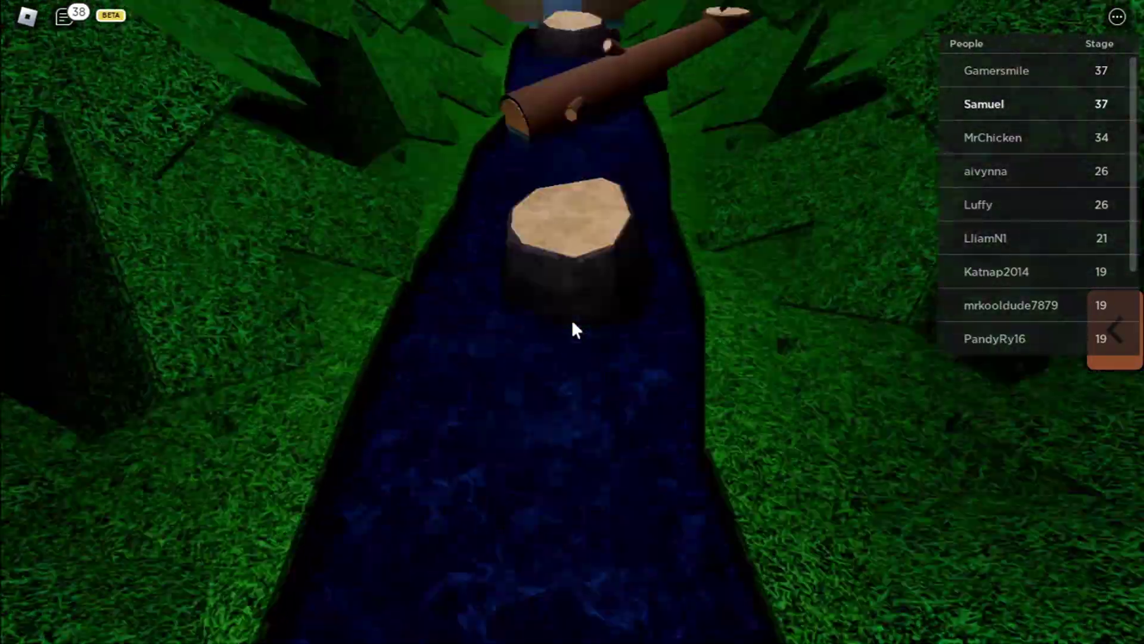
pyautogui.press('w')
pyautogui.press('space')
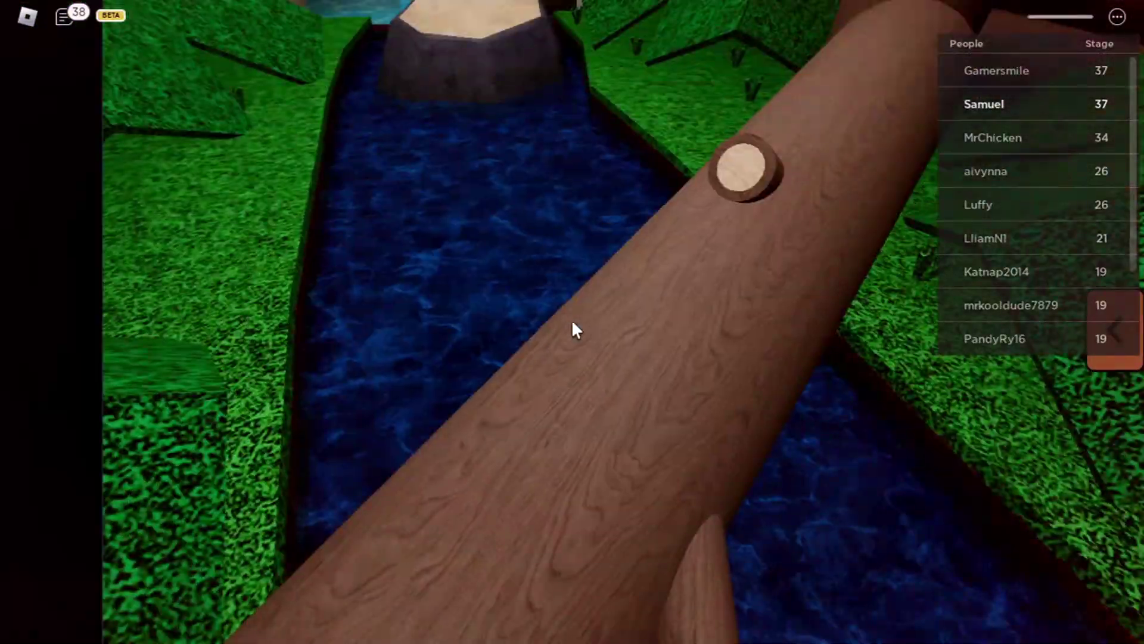
pyautogui.press('w')
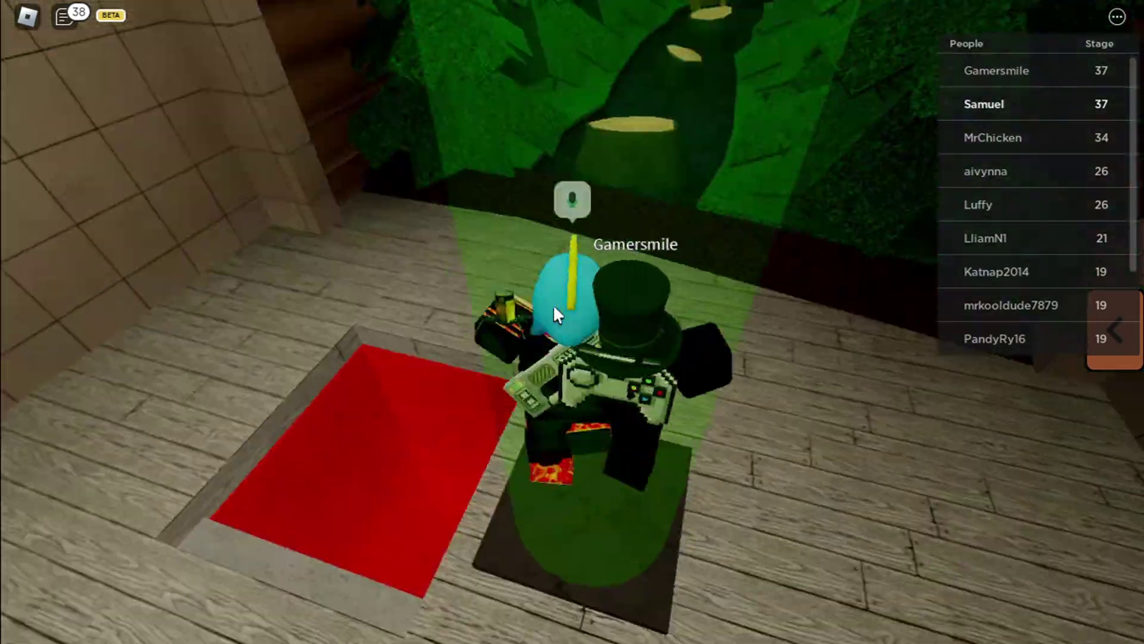
pyautogui.press('w')
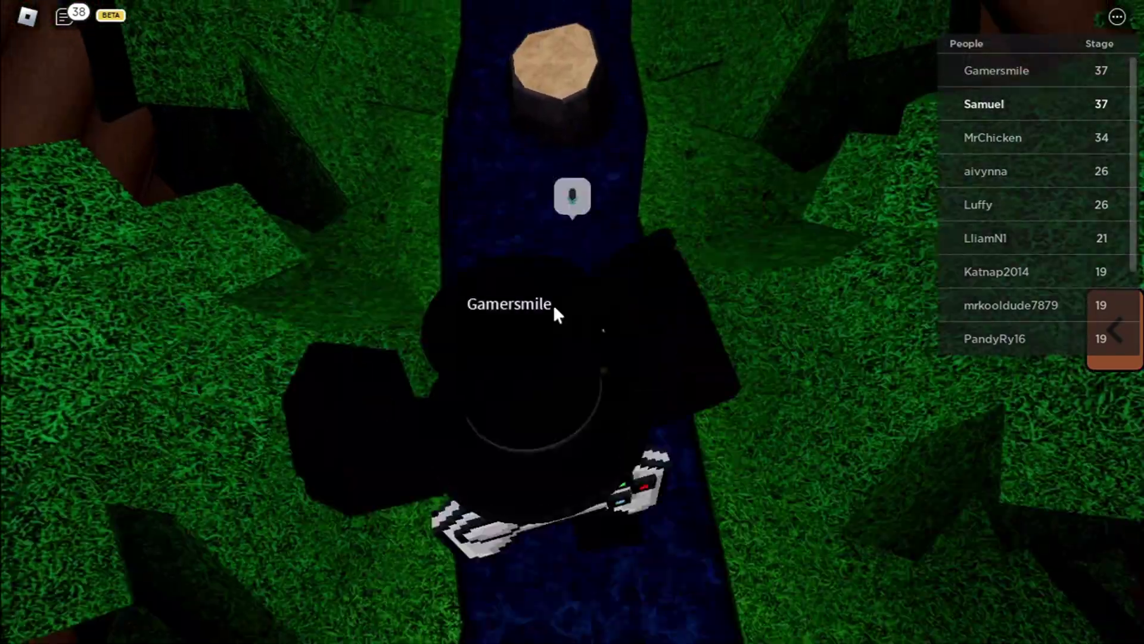
# Continue past the log and hop the rafts to the large platform's checkpoint pedestal
pyautogui.press('w')
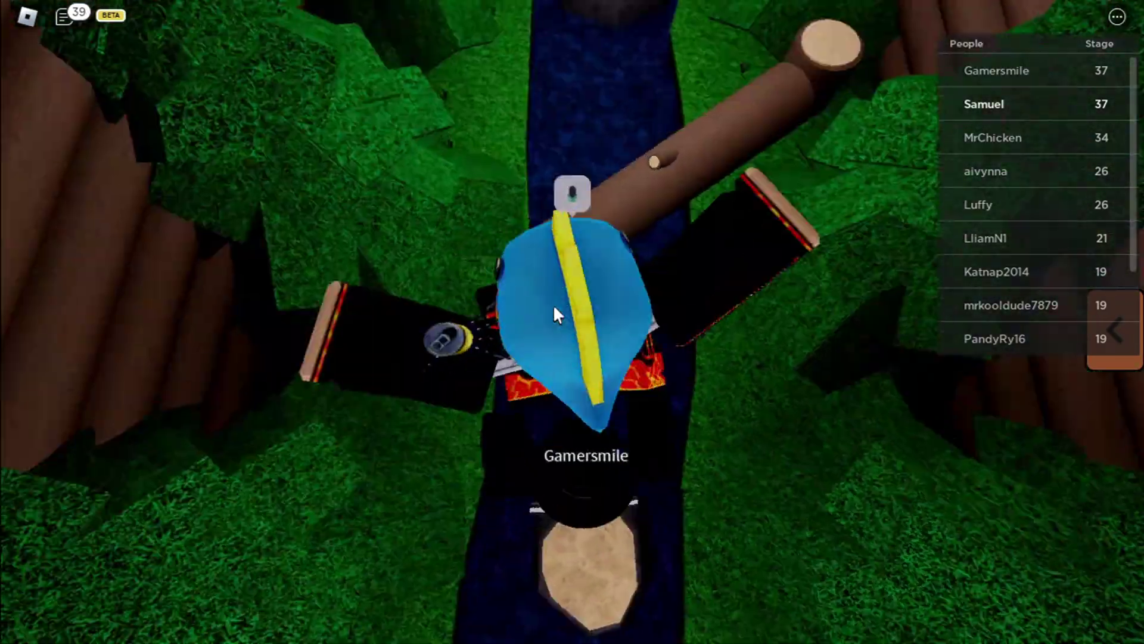
pyautogui.press('w')
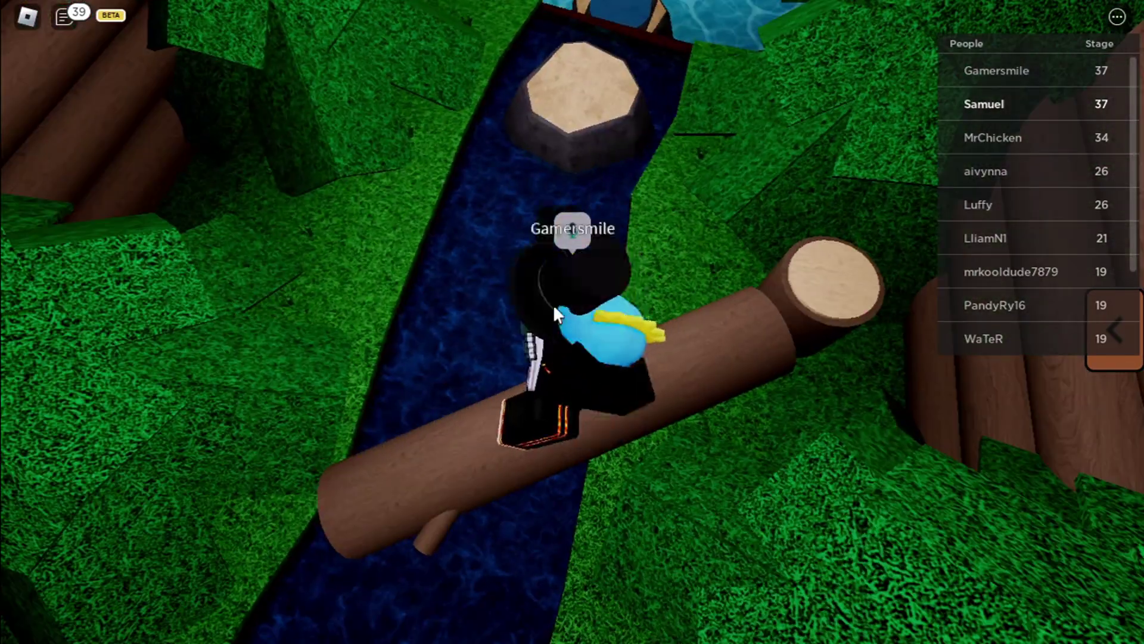
pyautogui.press('w')
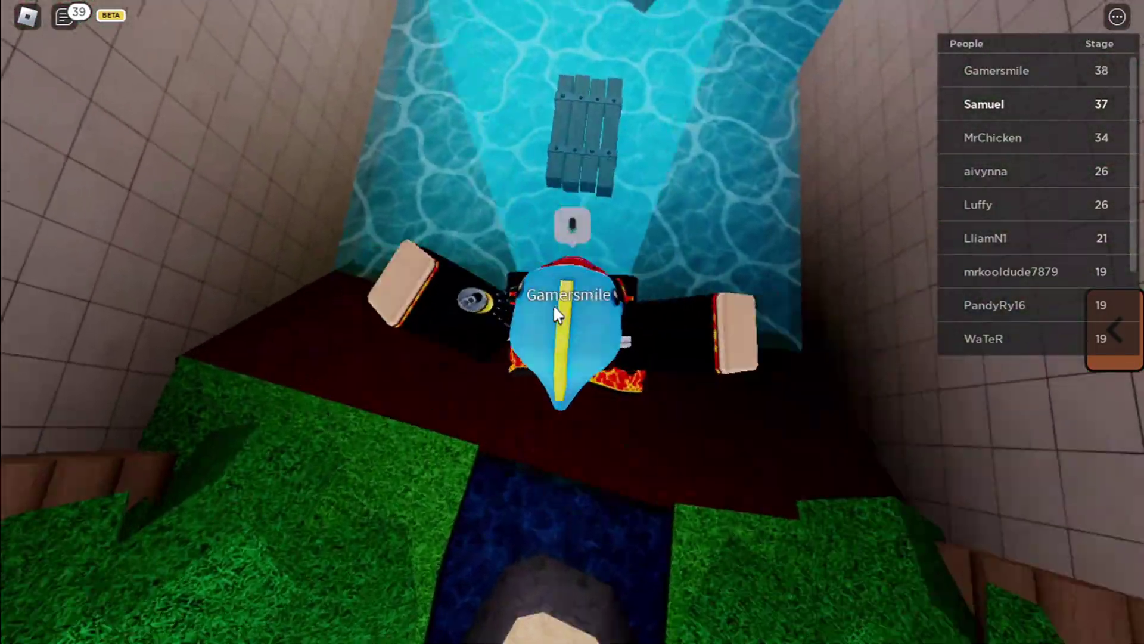
pyautogui.press('w')
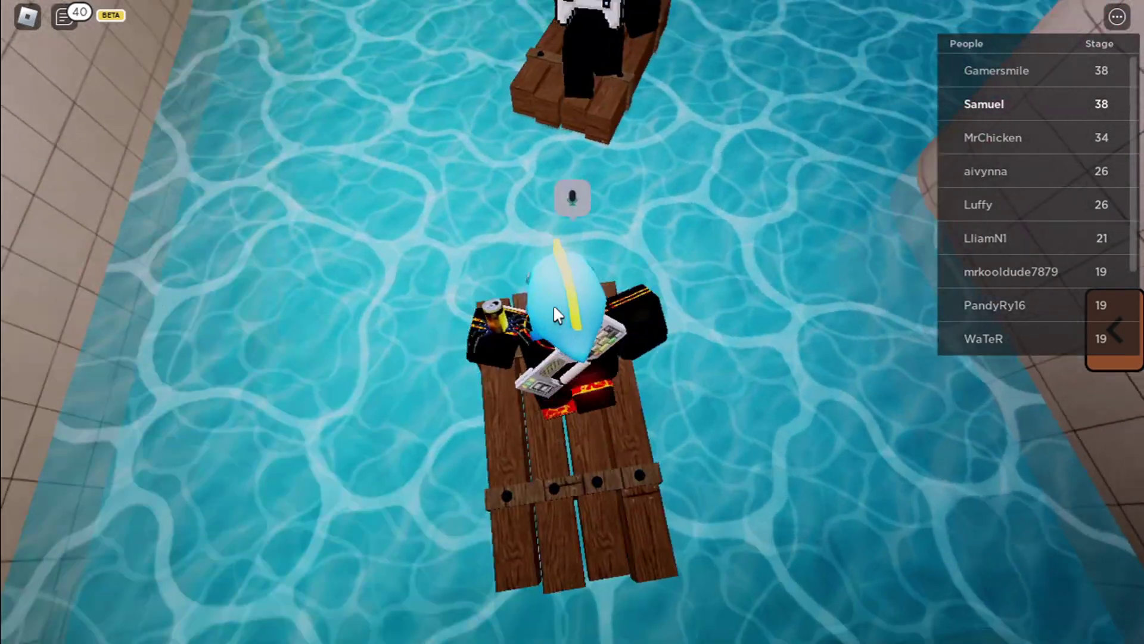
pyautogui.press('w')
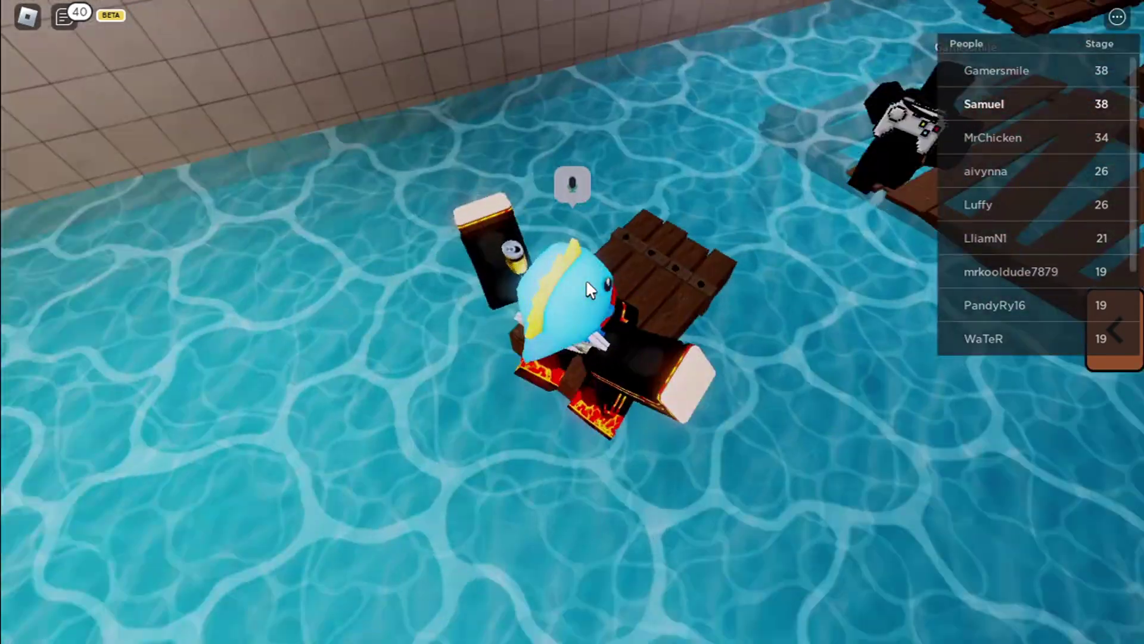
pyautogui.press('w')
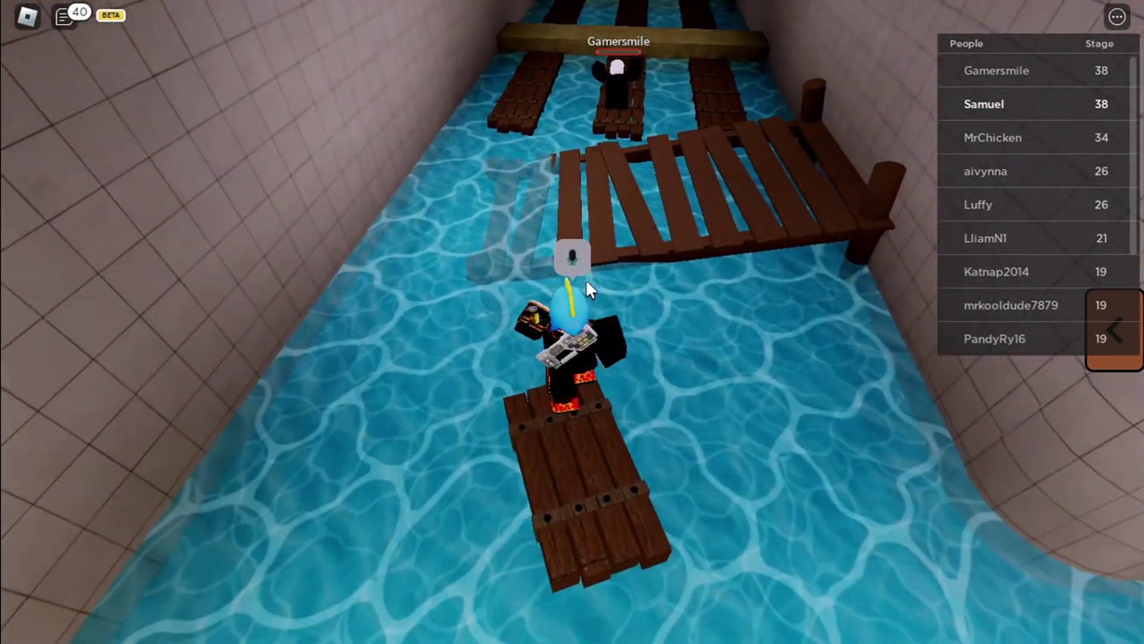
pyautogui.press('w')
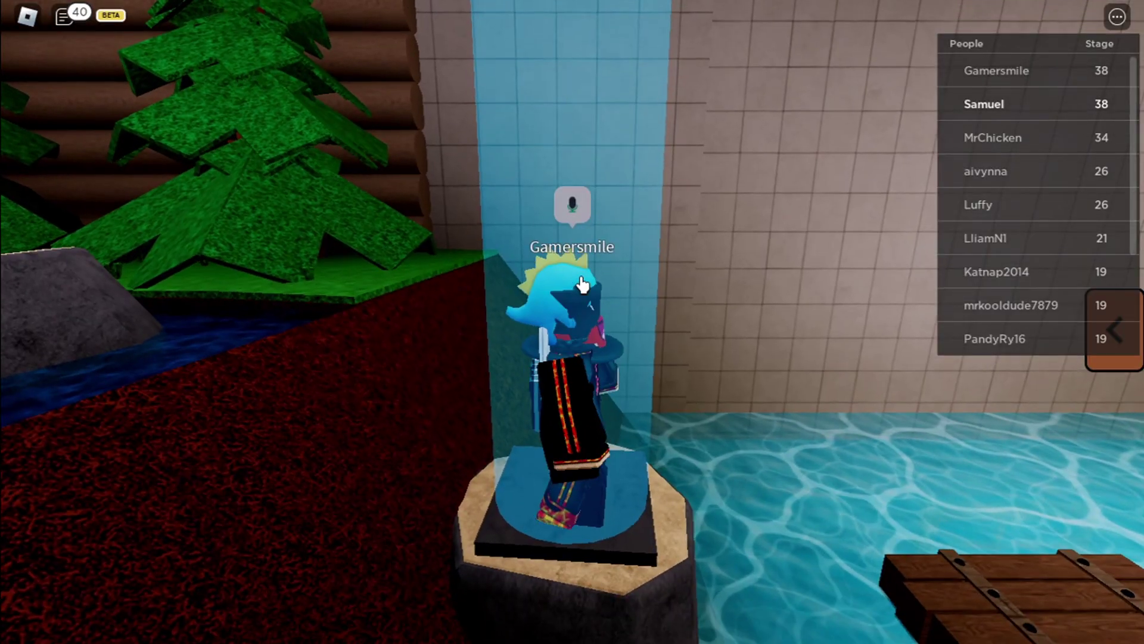
# Cross the rafts to the plank platform, walk the planks and reach the sand ledge
pyautogui.press('w')
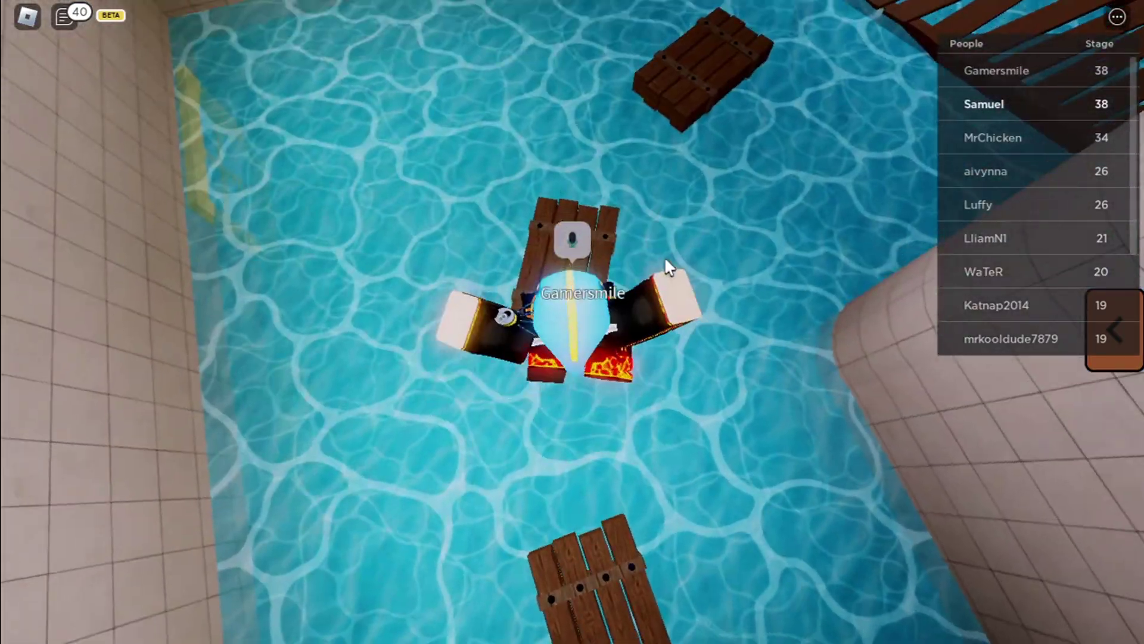
pyautogui.press('w')
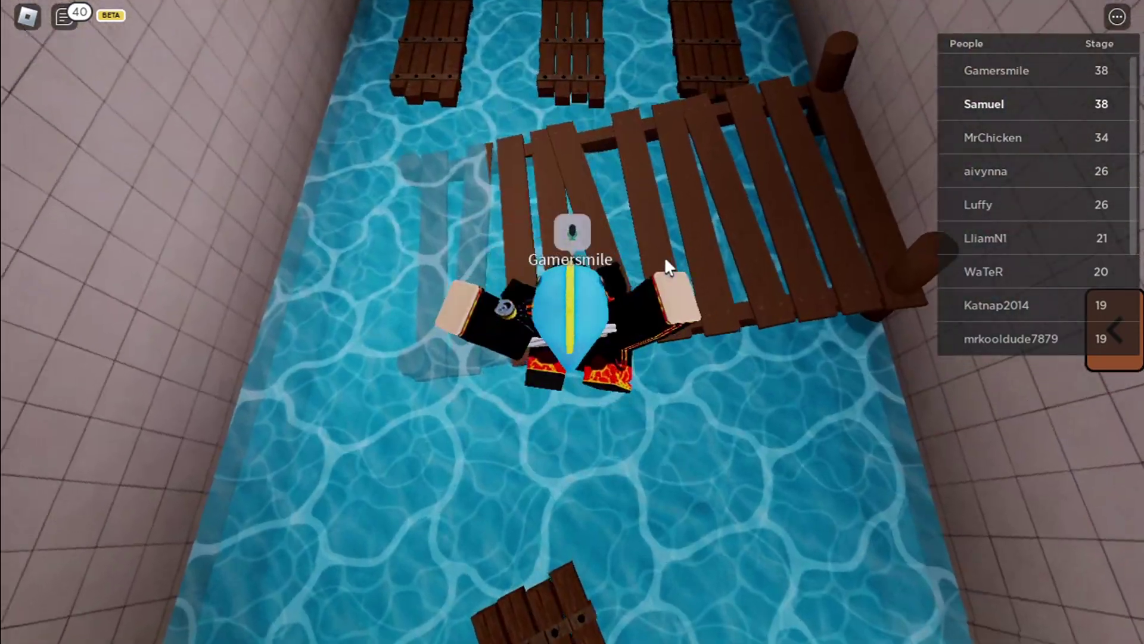
pyautogui.press('w')
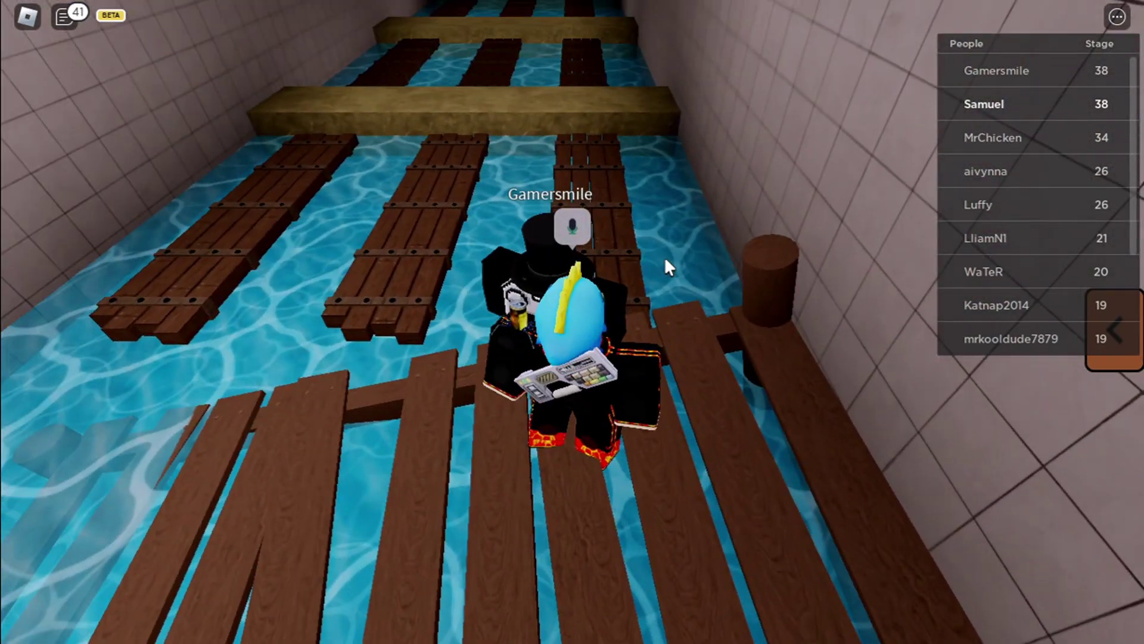
pyautogui.press('w')
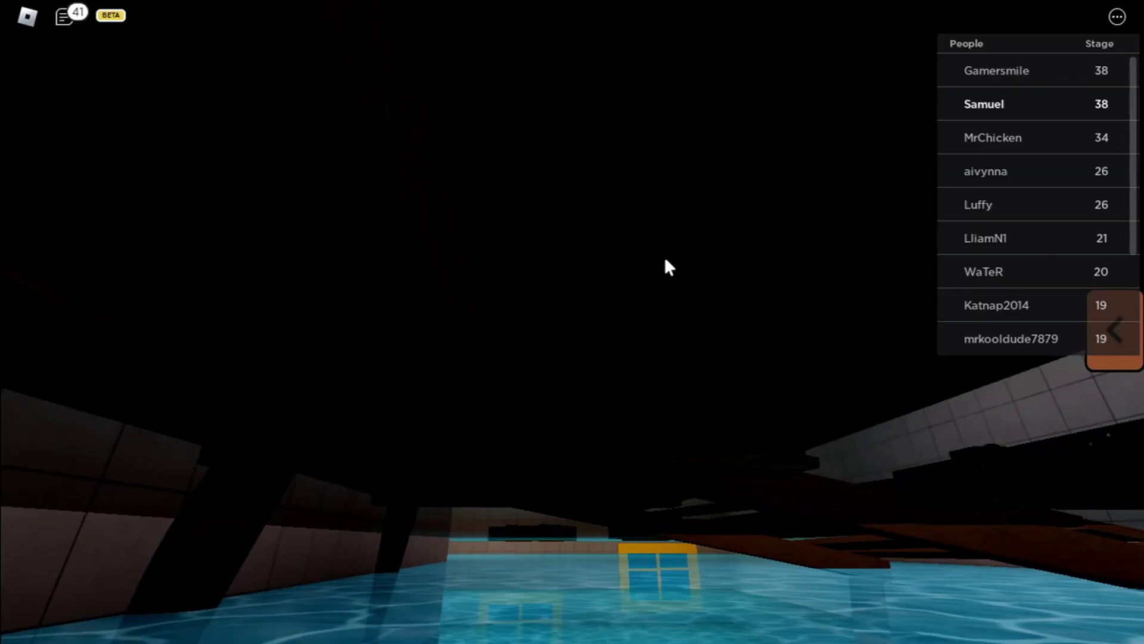
pyautogui.press('w')
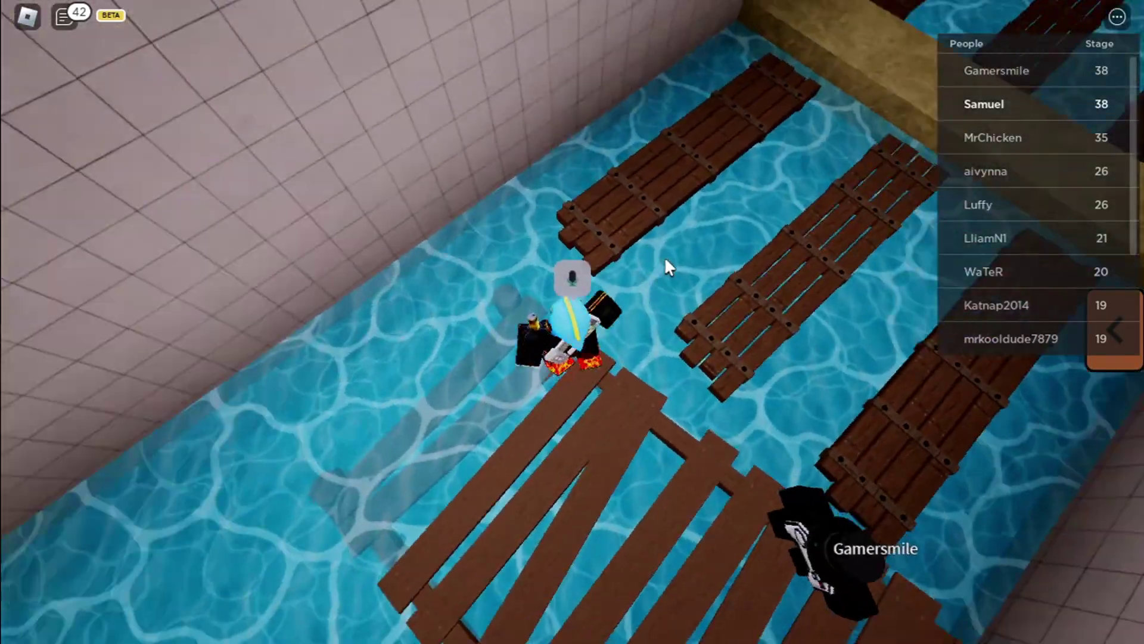
pyautogui.press('w')
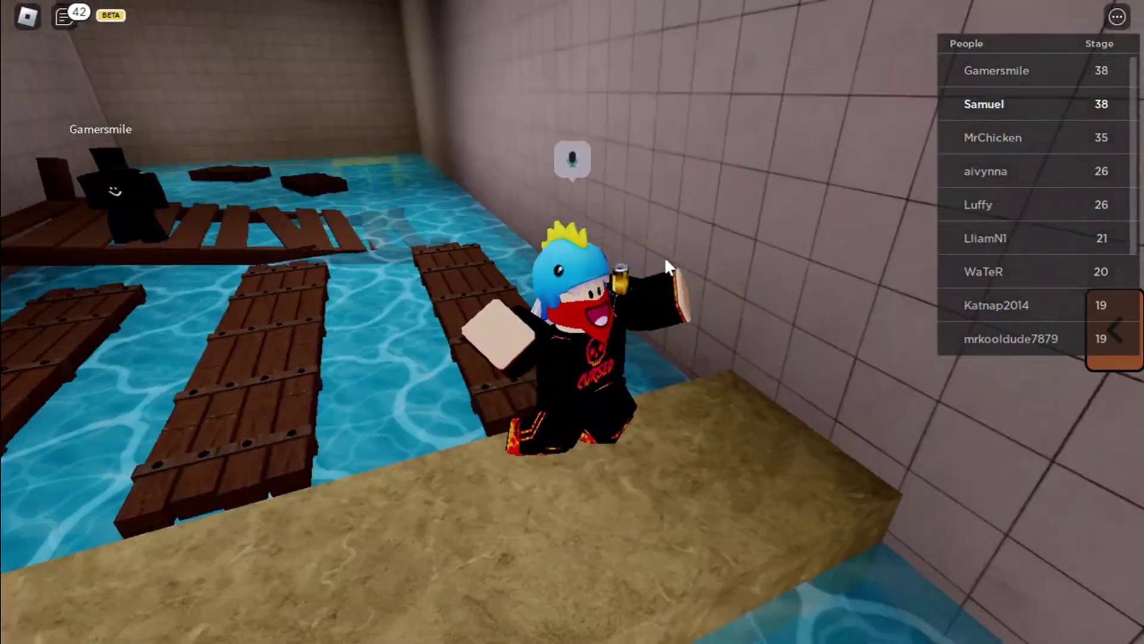
# Follow the sand ledges across rafts to the upper platform and through the exit door
pyautogui.press('w')
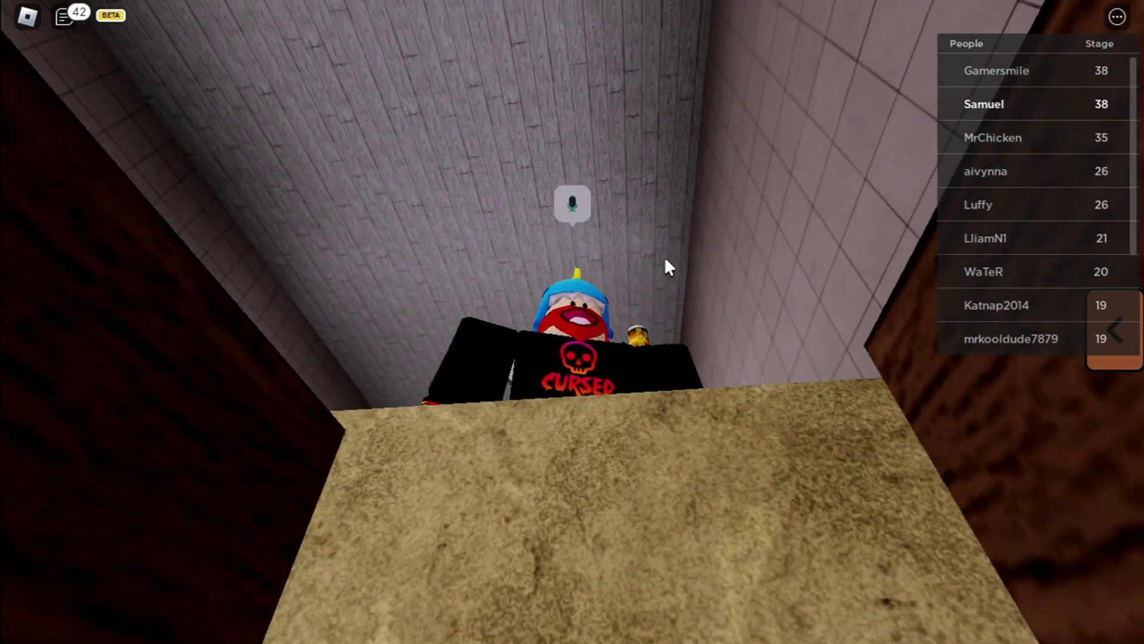
pyautogui.press('w')
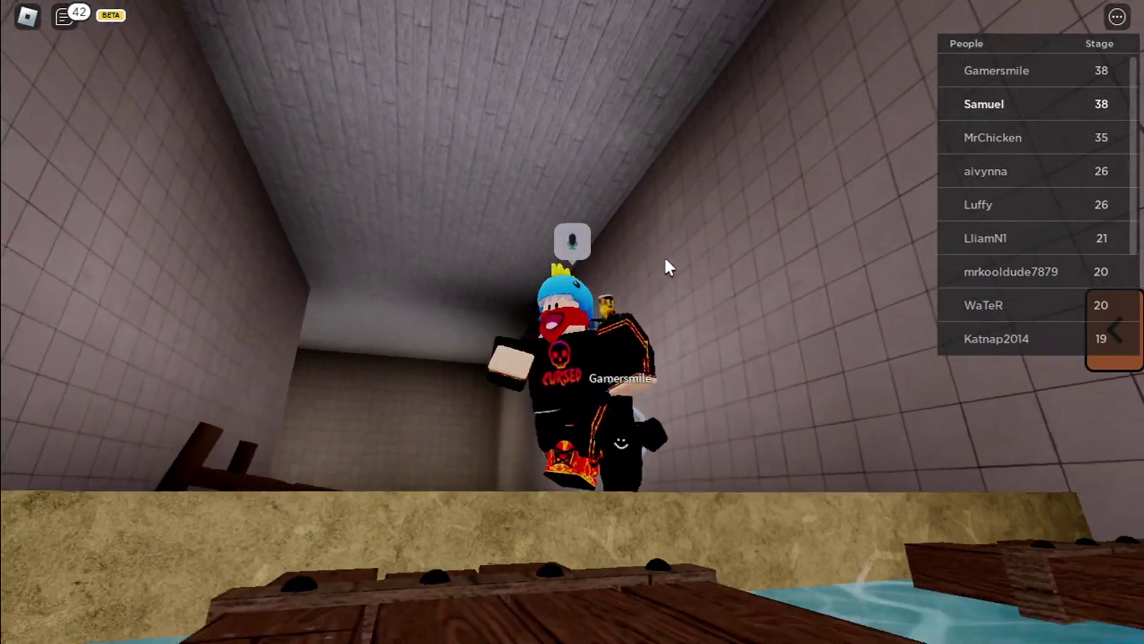
pyautogui.press('w')
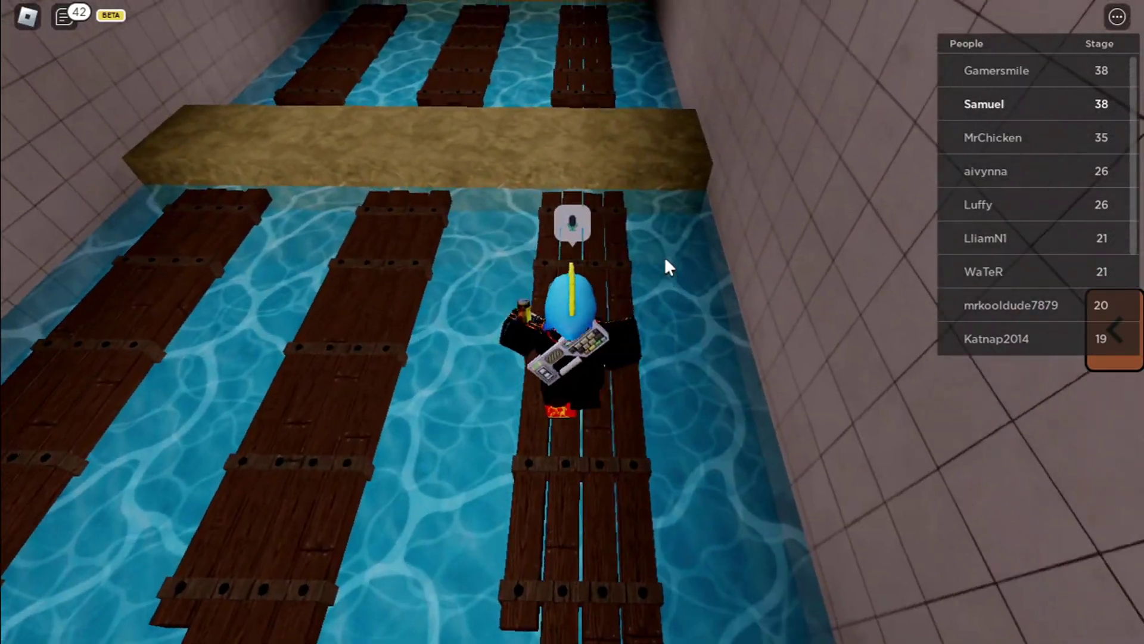
pyautogui.press('w')
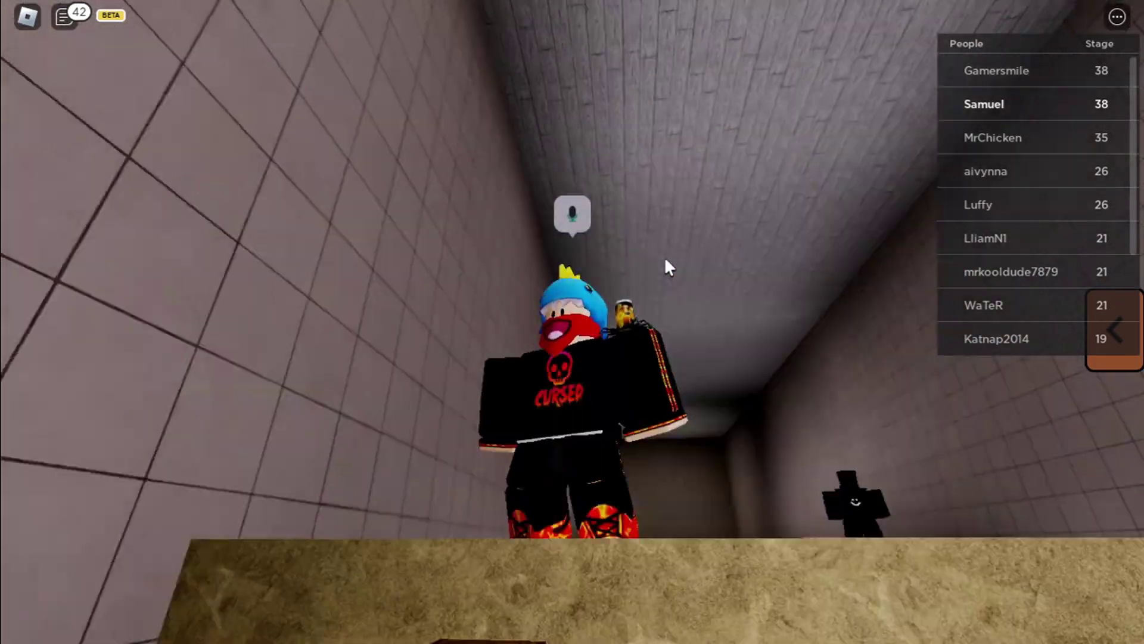
pyautogui.press('w')
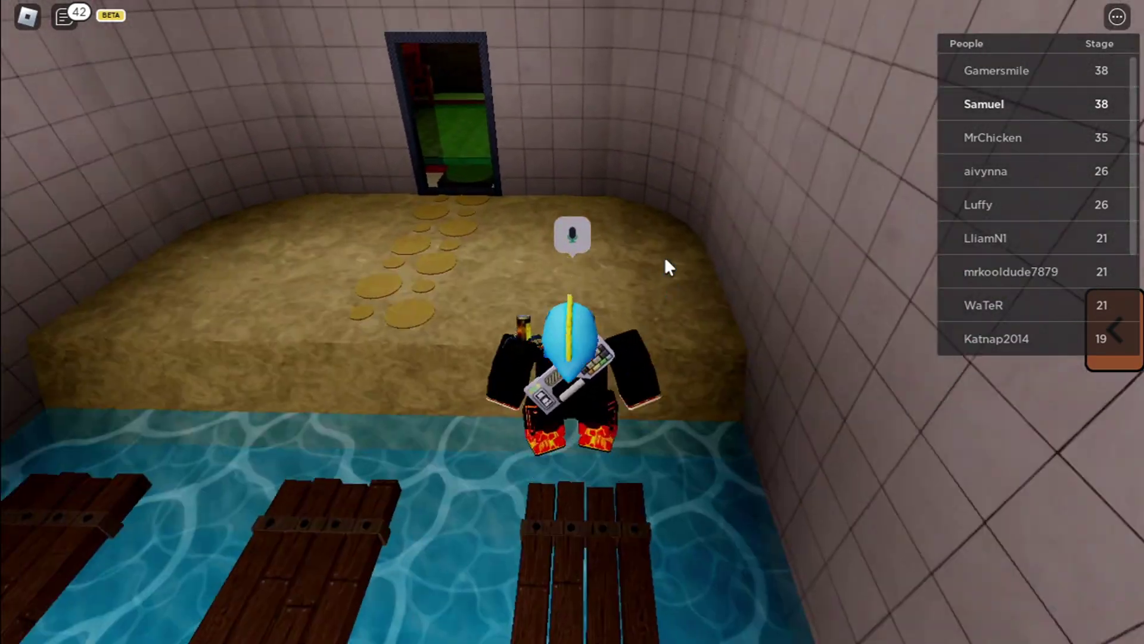
pyautogui.press('w')
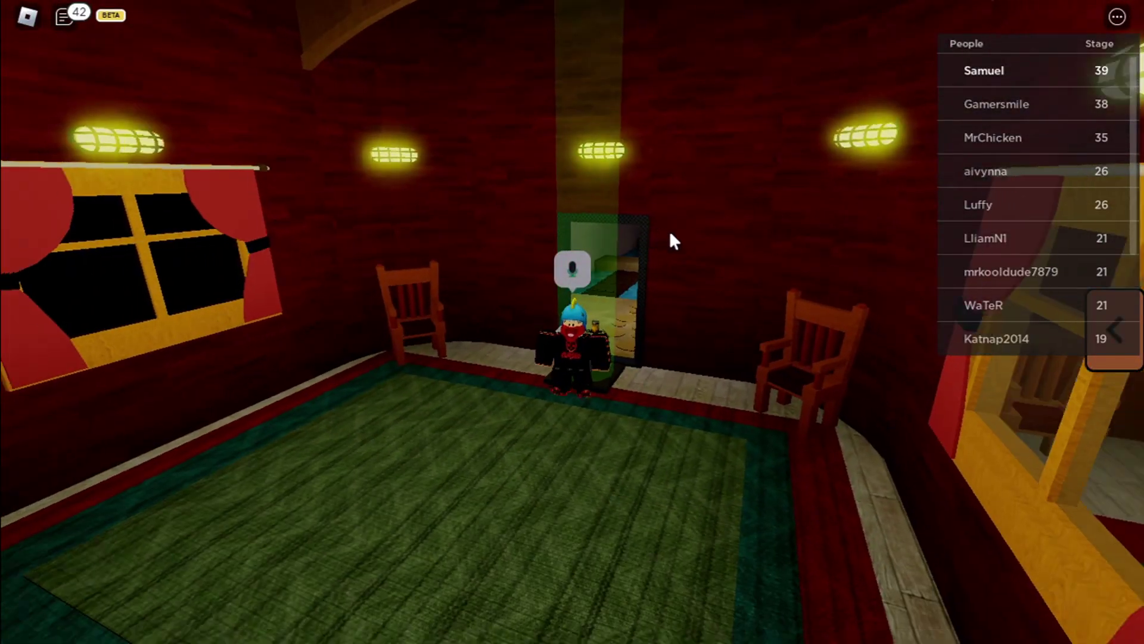
# Sit in the chair, get up, then open and close the door's code panel
pyautogui.press('w')
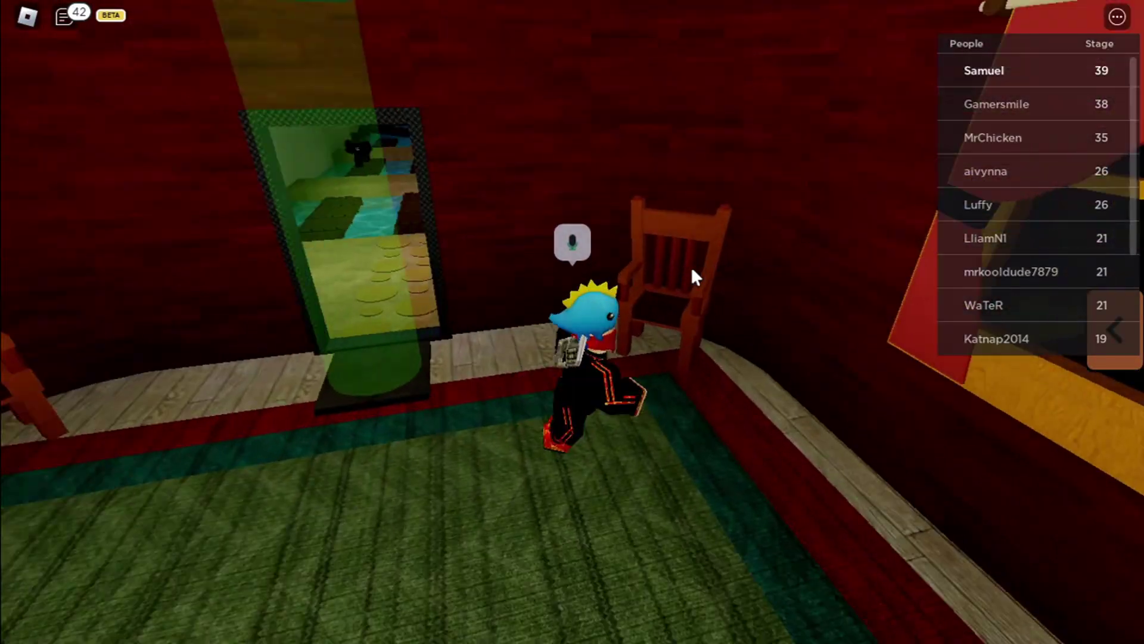
pyautogui.press('space')
pyautogui.press('w')
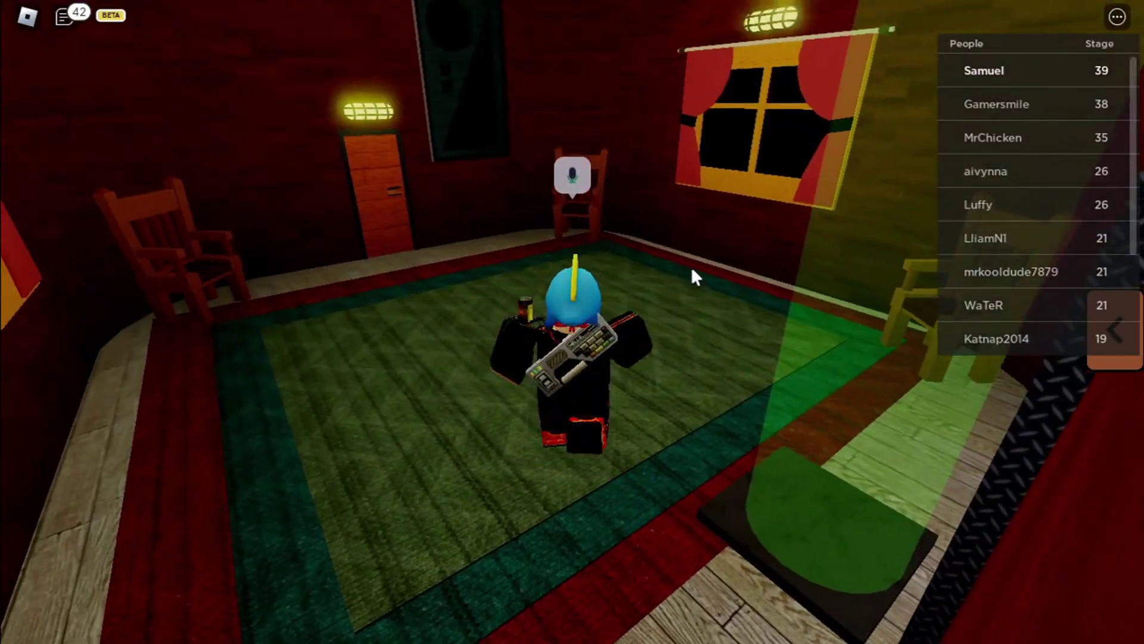
pyautogui.press('w')
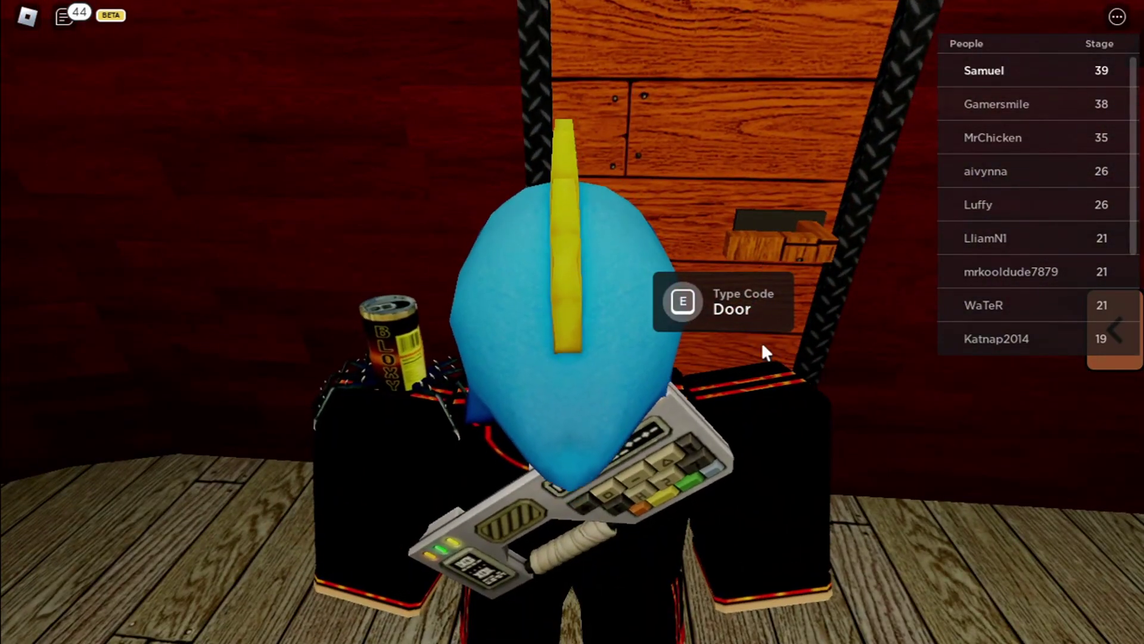
pyautogui.press('e')
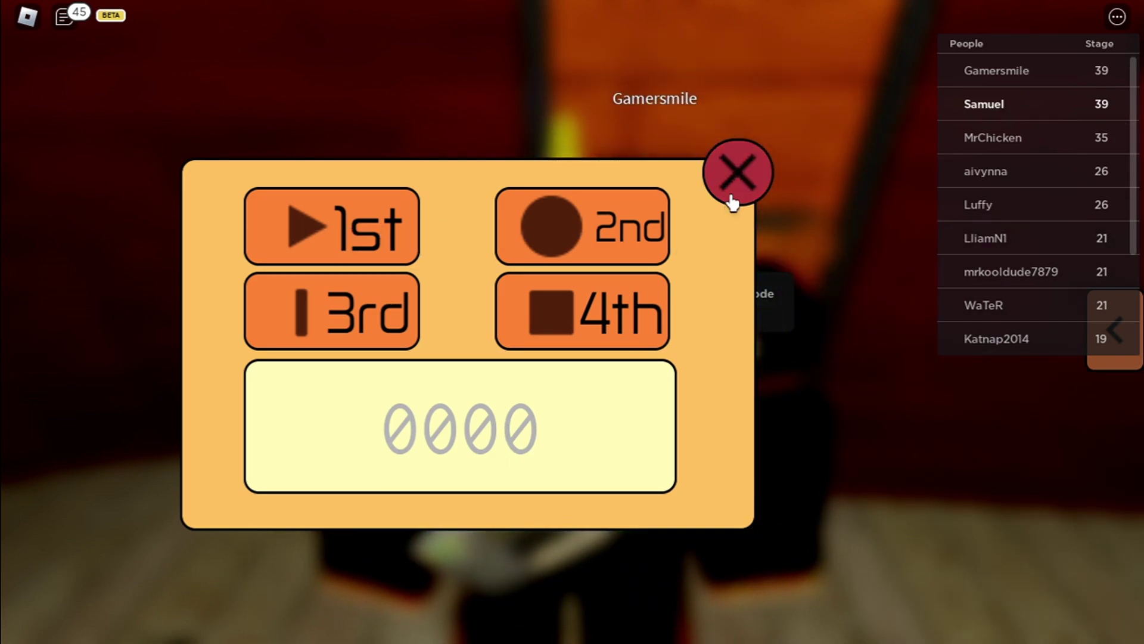
pyautogui.click(738, 171)
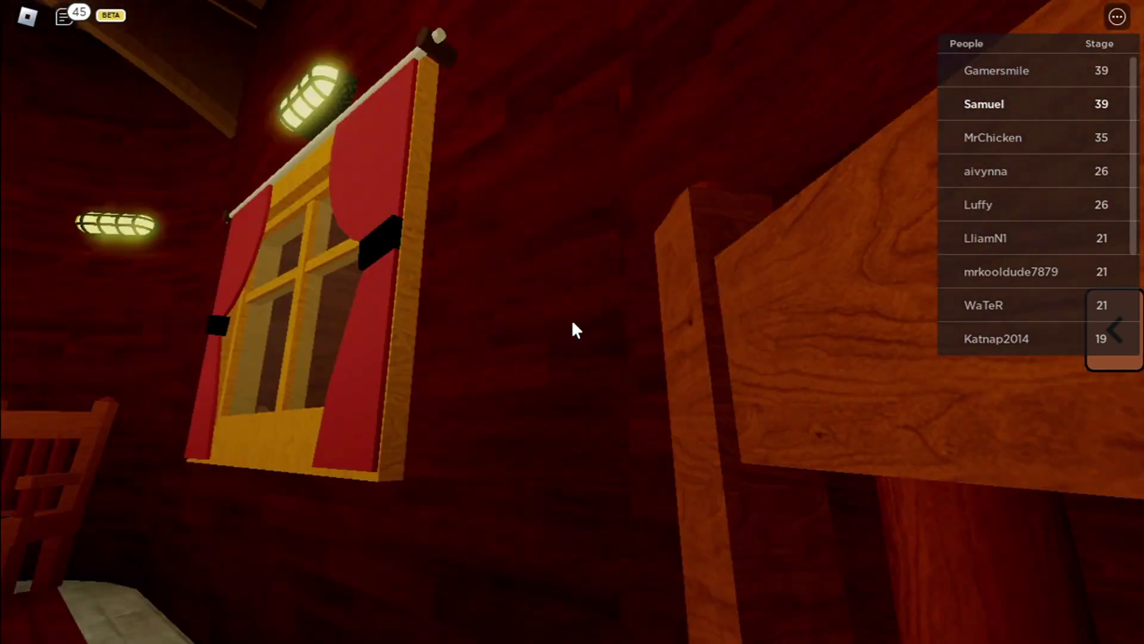
# Explore the red room: the brown-room window, the chair, the ceiling and the shape poster
pyautogui.press('w')
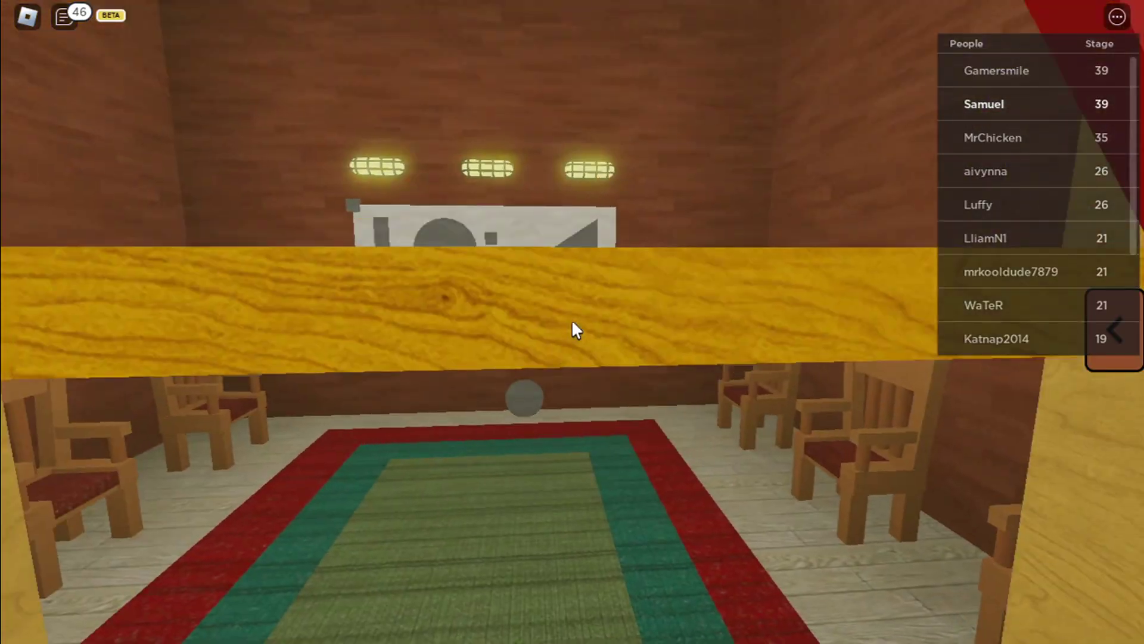
pyautogui.press('w')
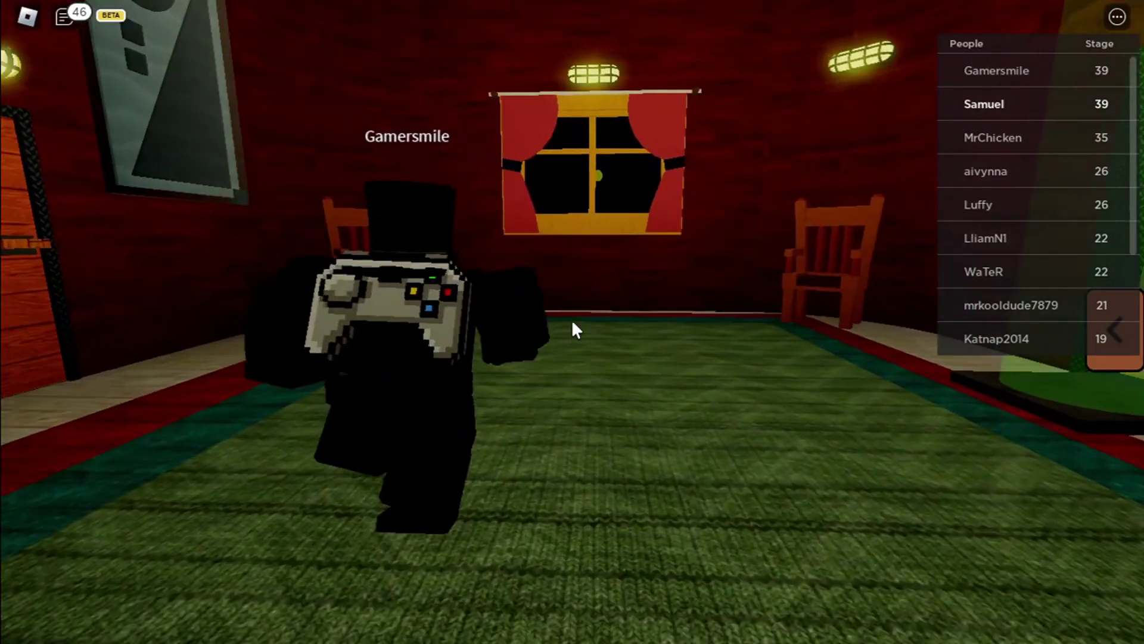
pyautogui.press('w')
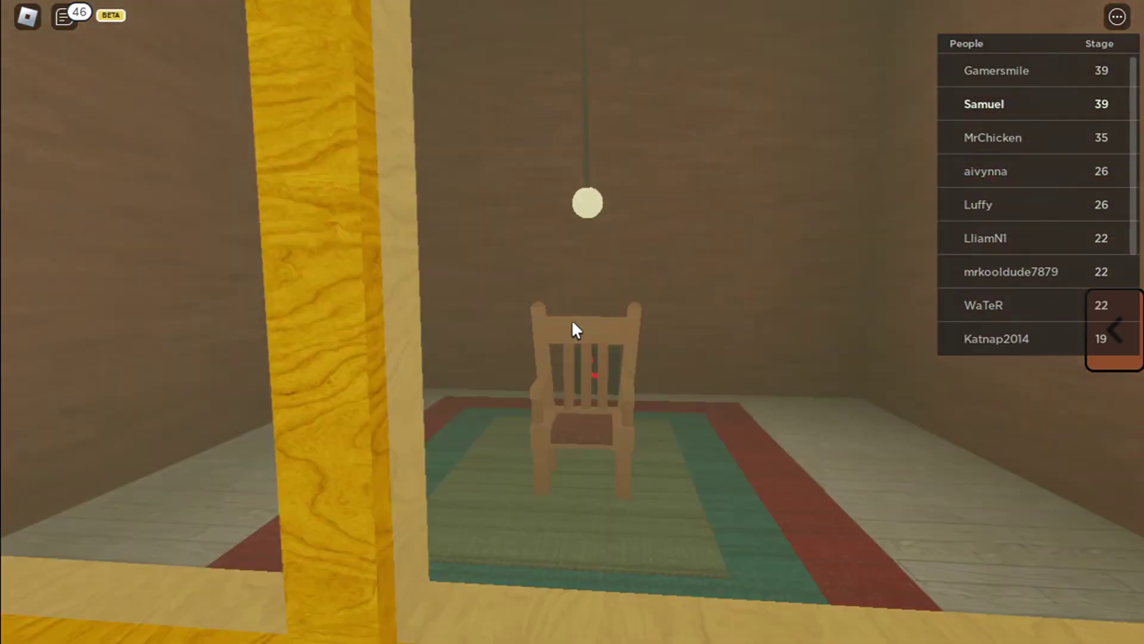
pyautogui.press('w')
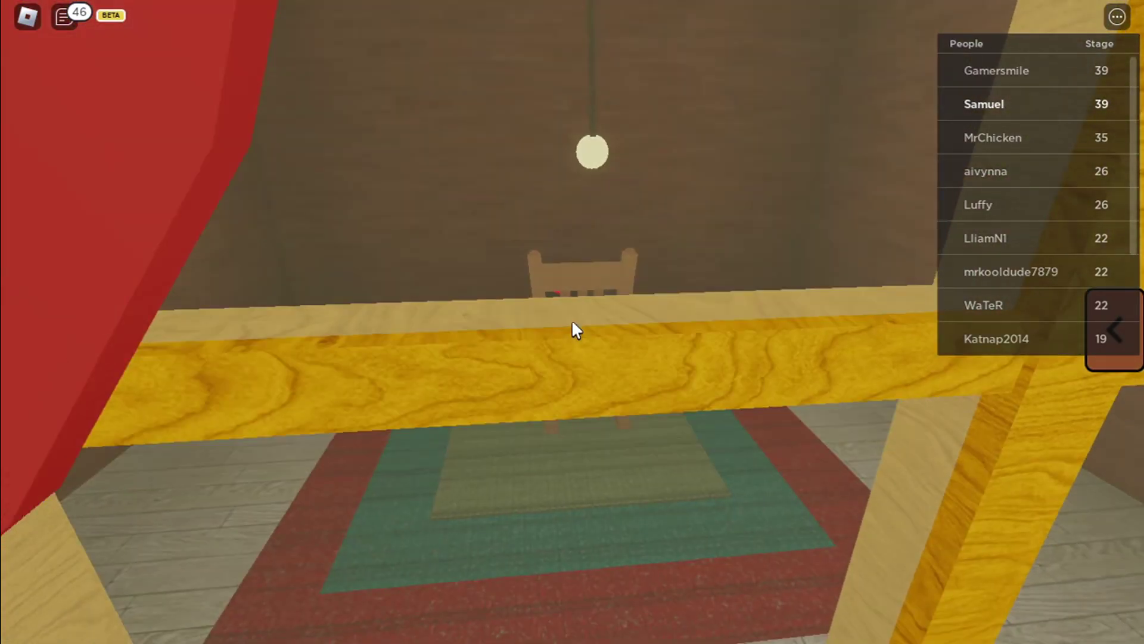
pyautogui.press('w')
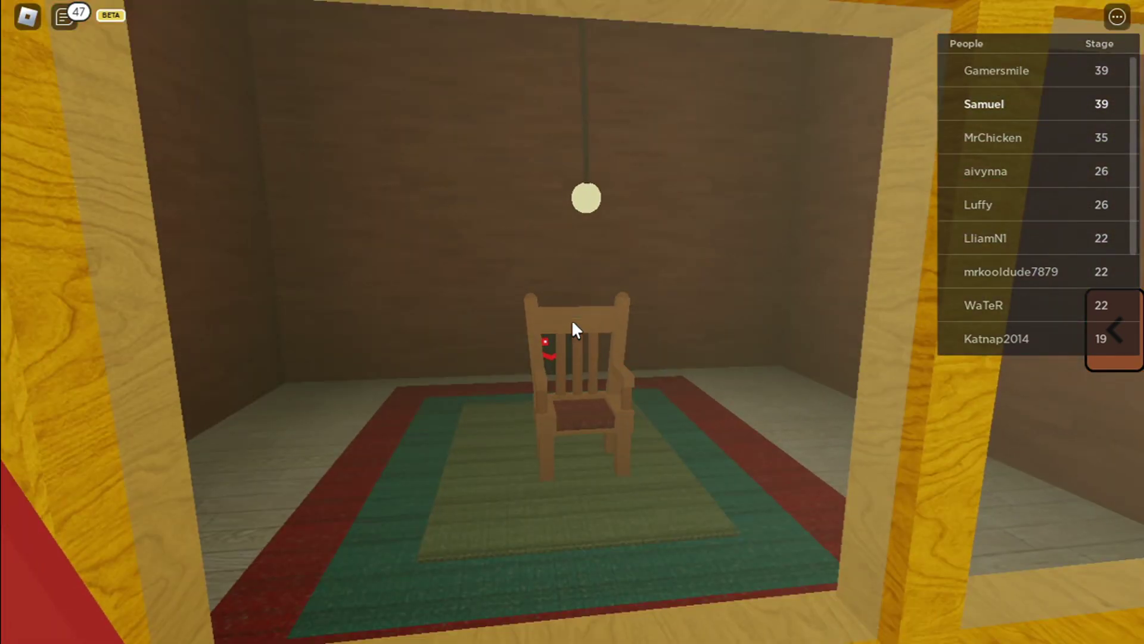
pyautogui.press('w')
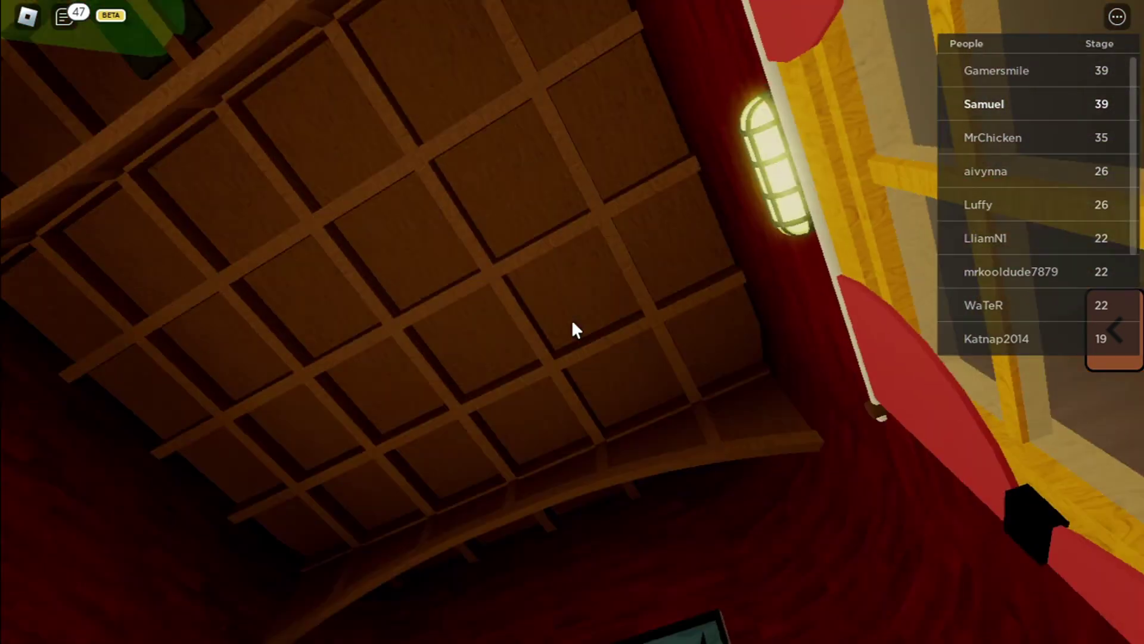
pyautogui.press('w')
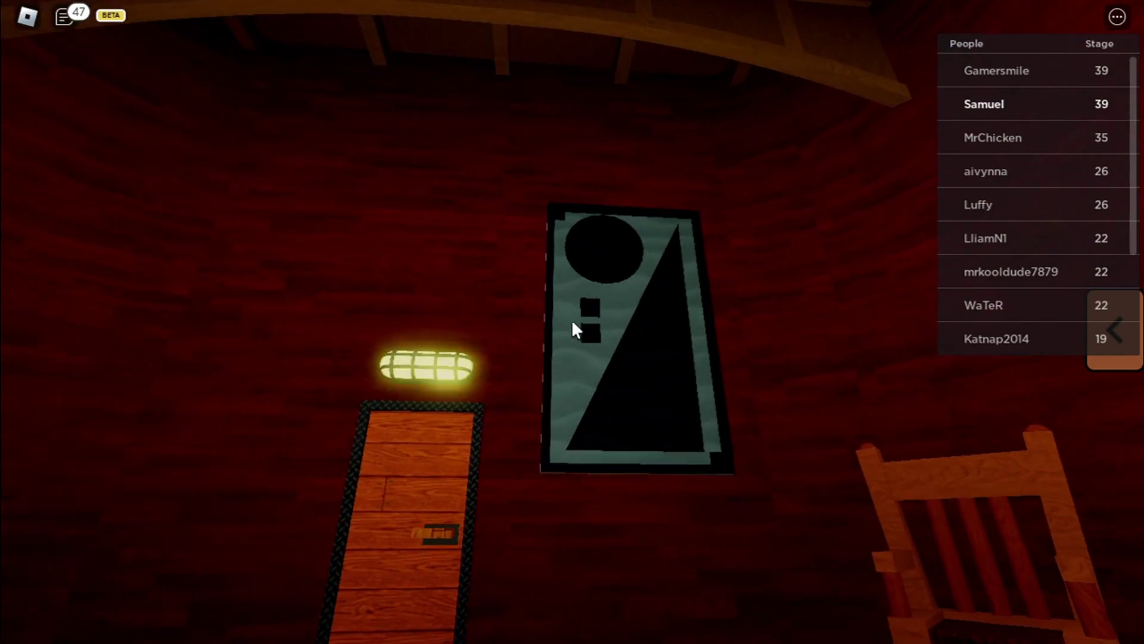
# Walk back to the coded door and reopen its code entry panel
pyautogui.press('w')
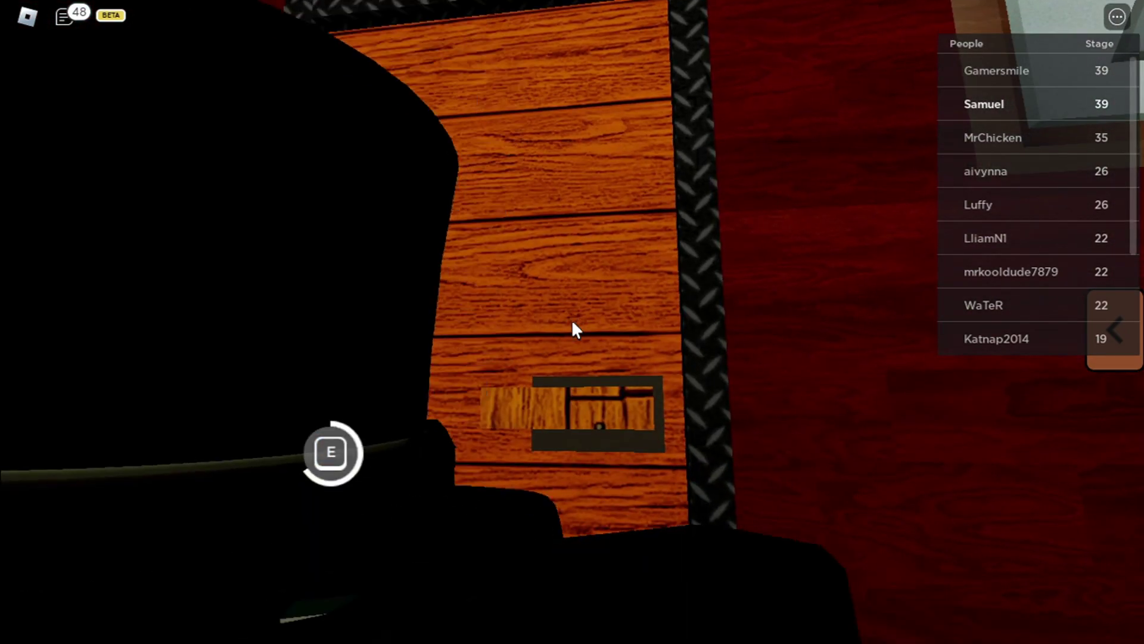
pyautogui.press('w')
pyautogui.press('e')
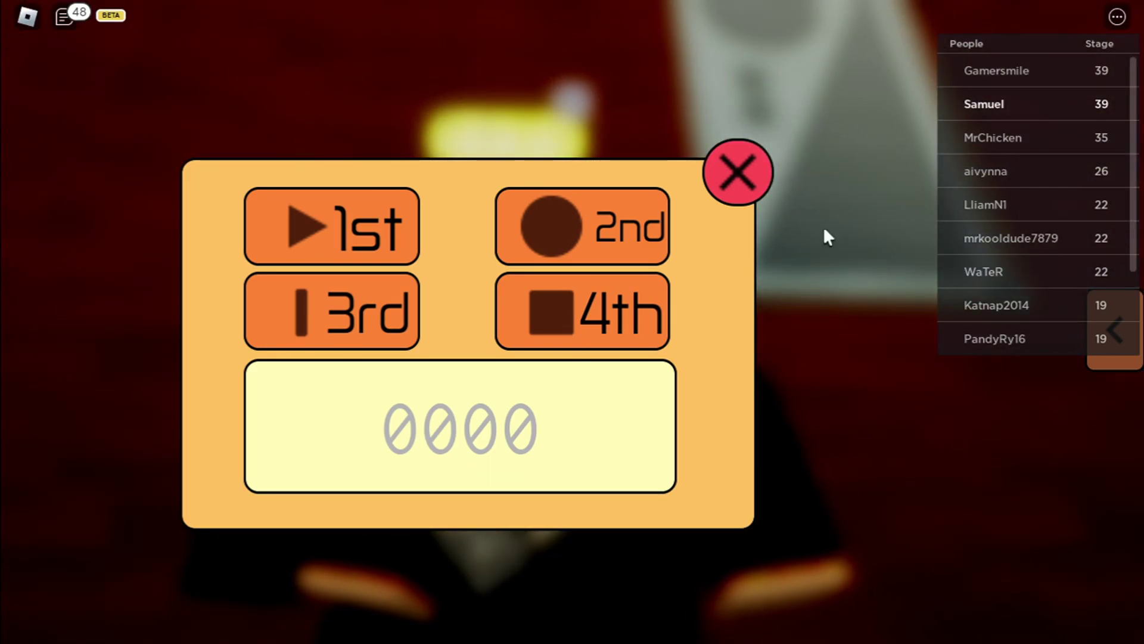
# Close the panel, study the shape sign through the window, then reopen the door's panel
pyautogui.click(738, 171)
pyautogui.press('s')
pyautogui.press('w')
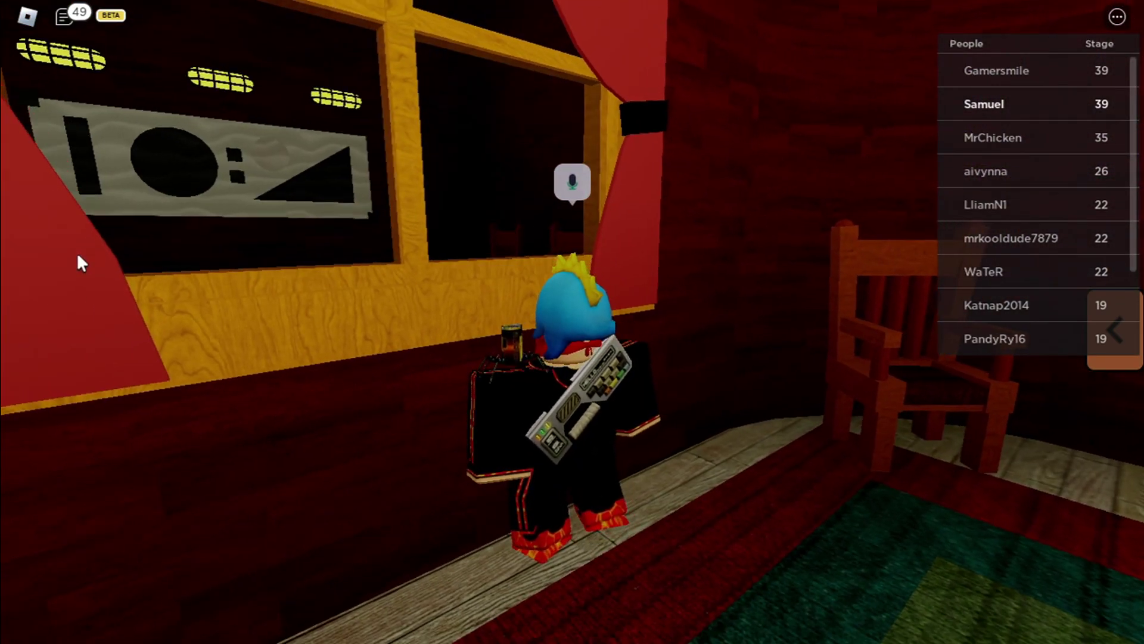
pyautogui.press('a')
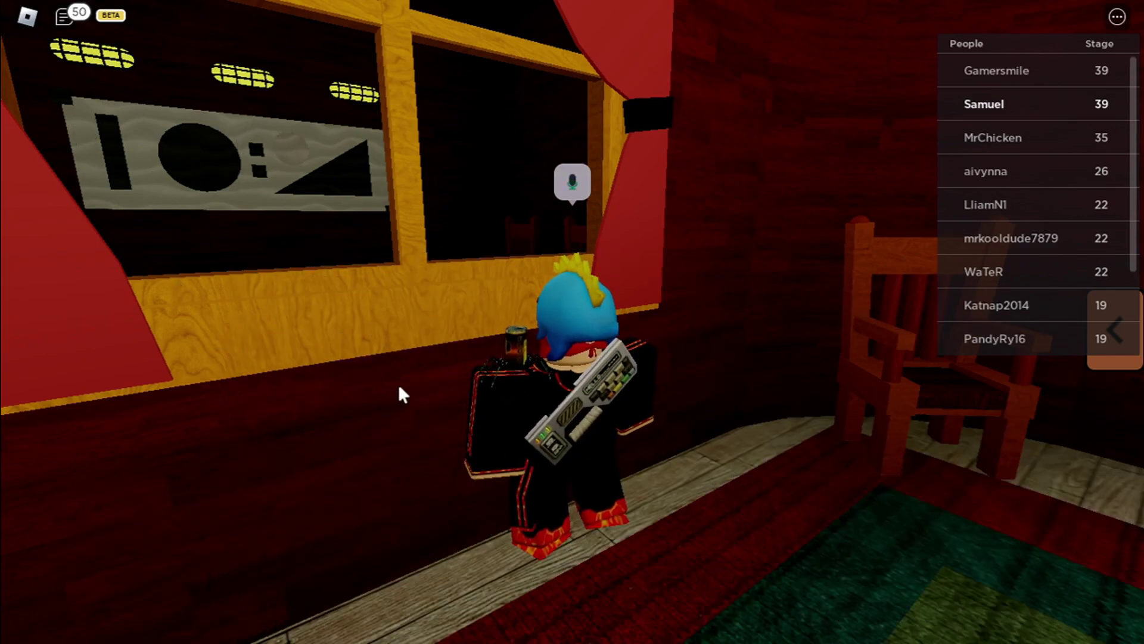
pyautogui.press('s')
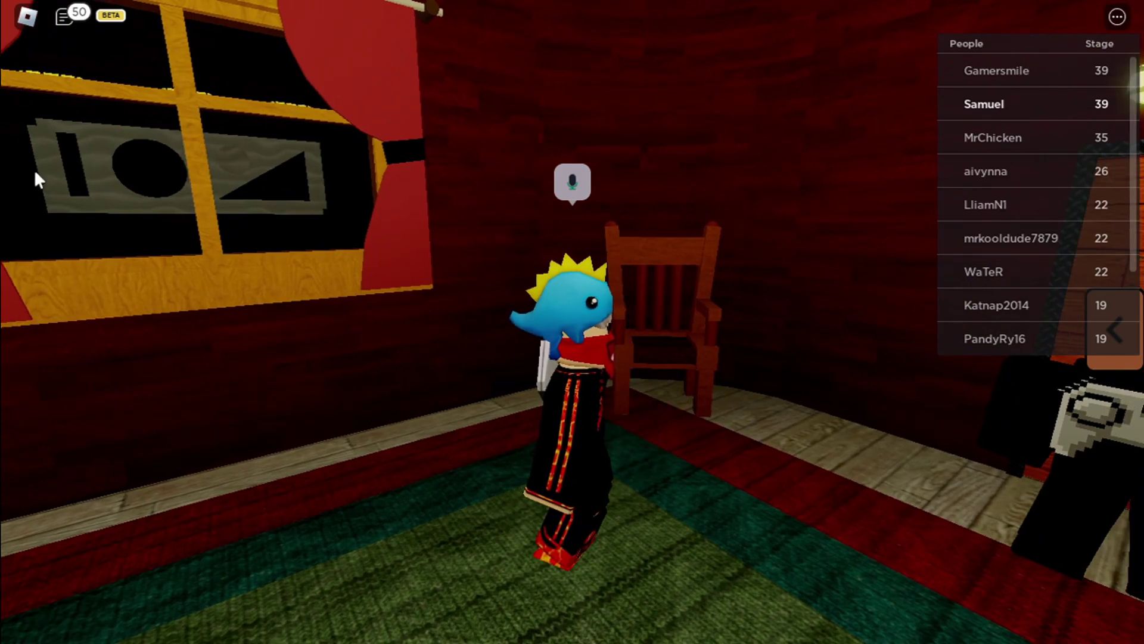
pyautogui.press('d')
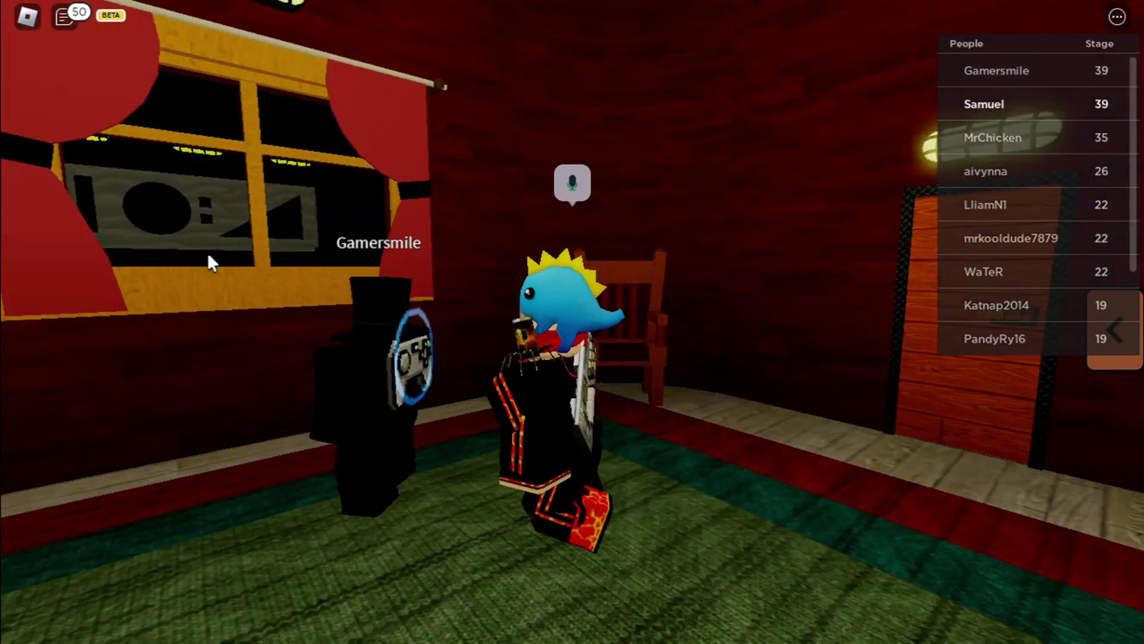
pyautogui.press('w')
pyautogui.press('e')
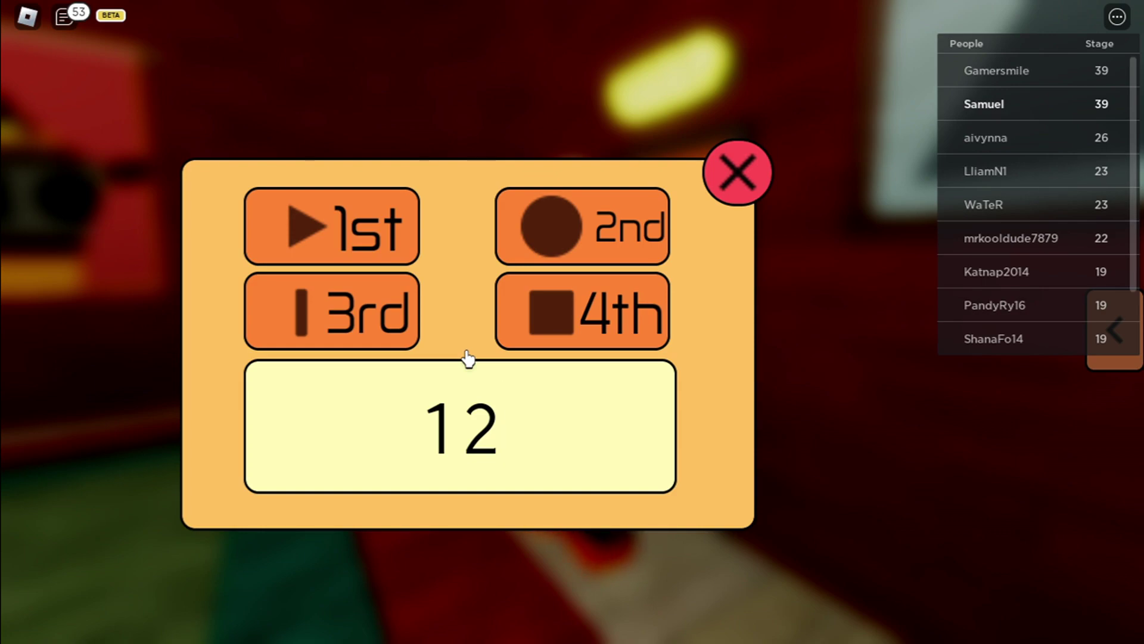
pyautogui.write('4')
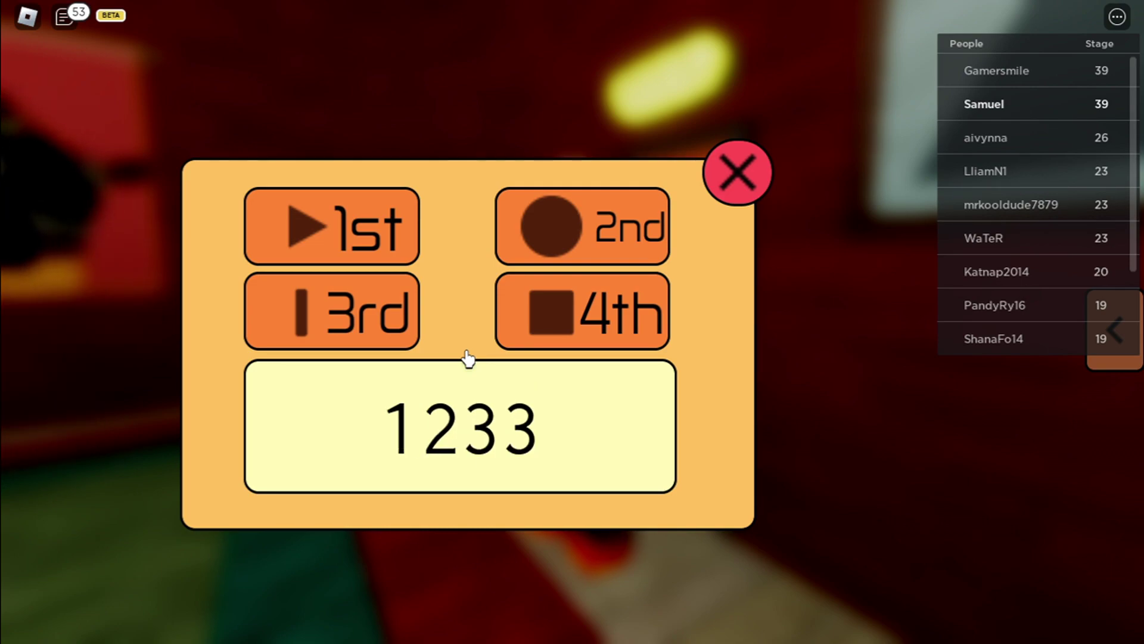
# Submit codes 1233 and 3241 at the door panel; both are rejected
pyautogui.press('Return')
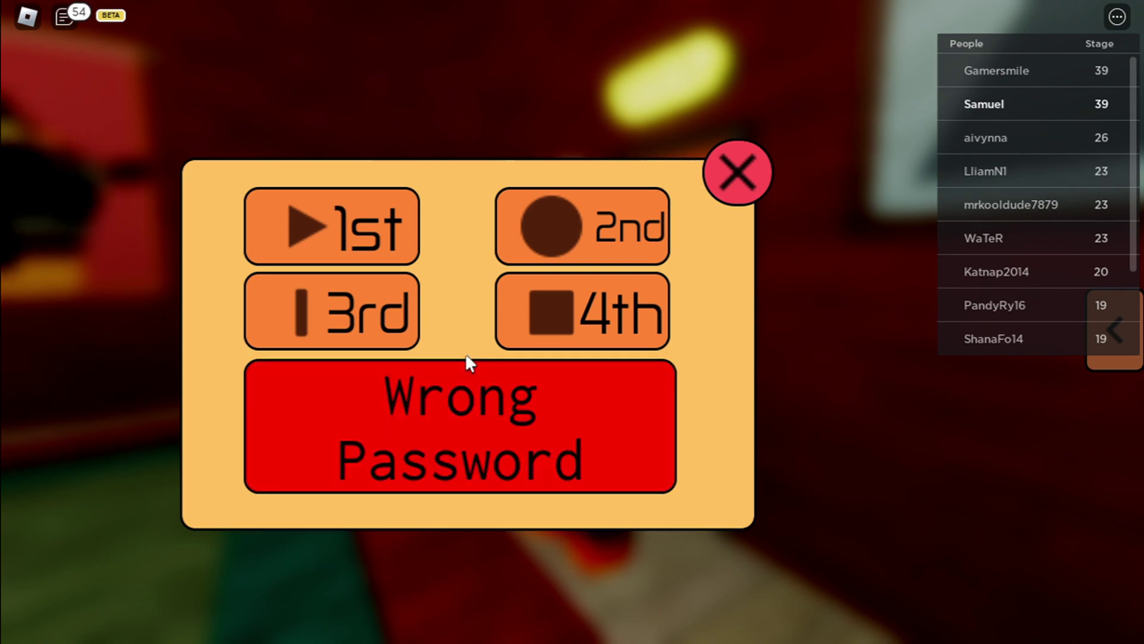
pyautogui.click(479, 415)
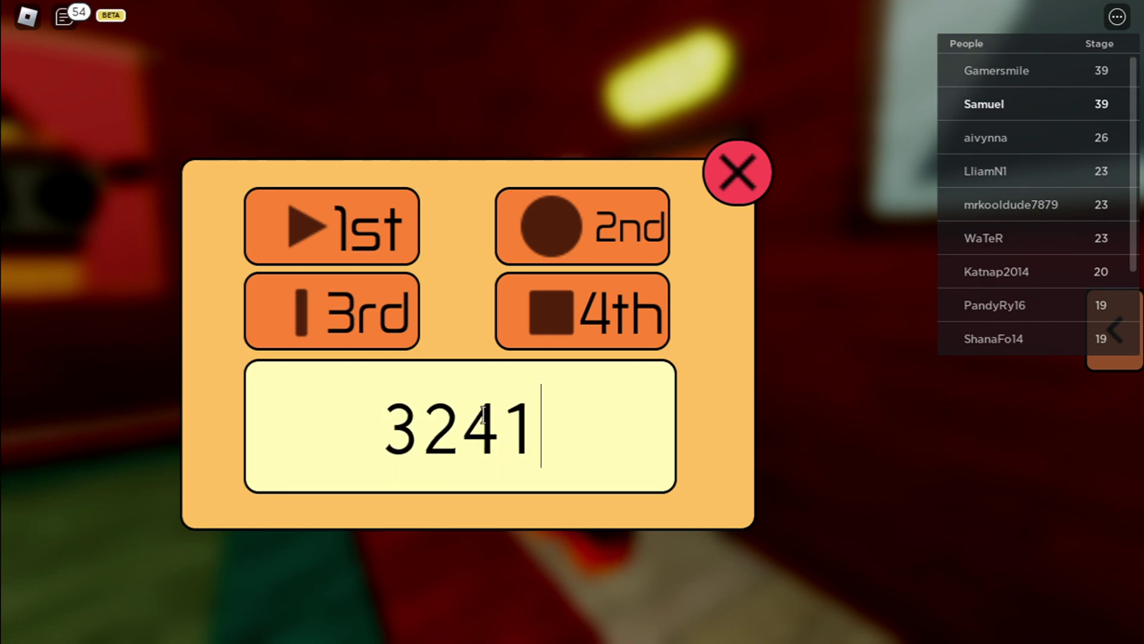
pyautogui.press('Return')
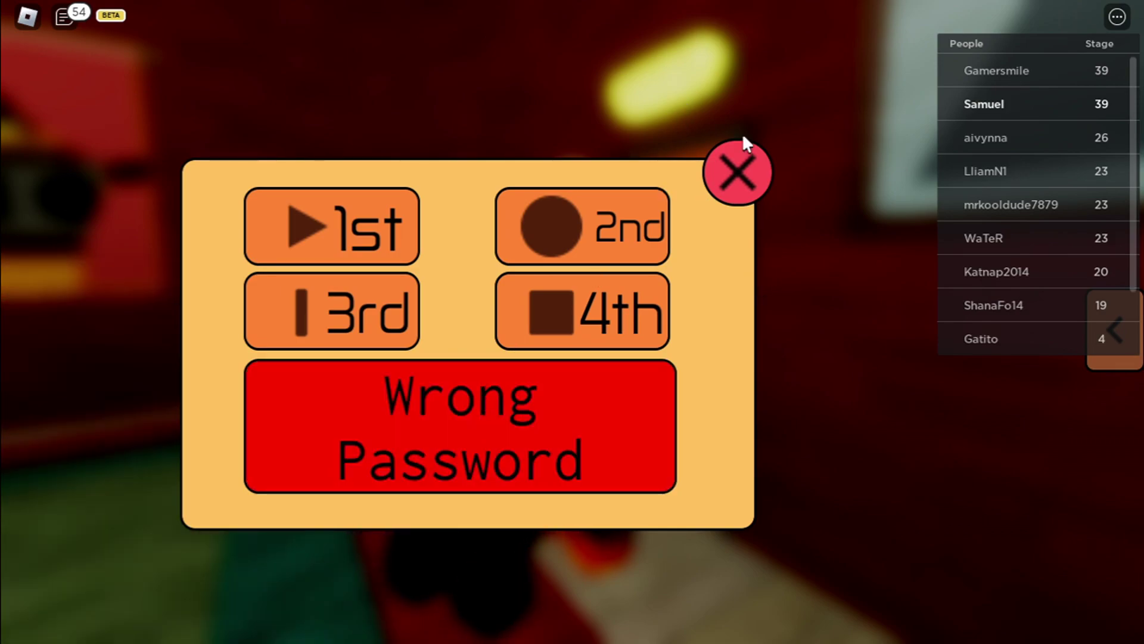
# Close the code panel and walk back toward the window
pyautogui.click(738, 171)
pyautogui.press('w')
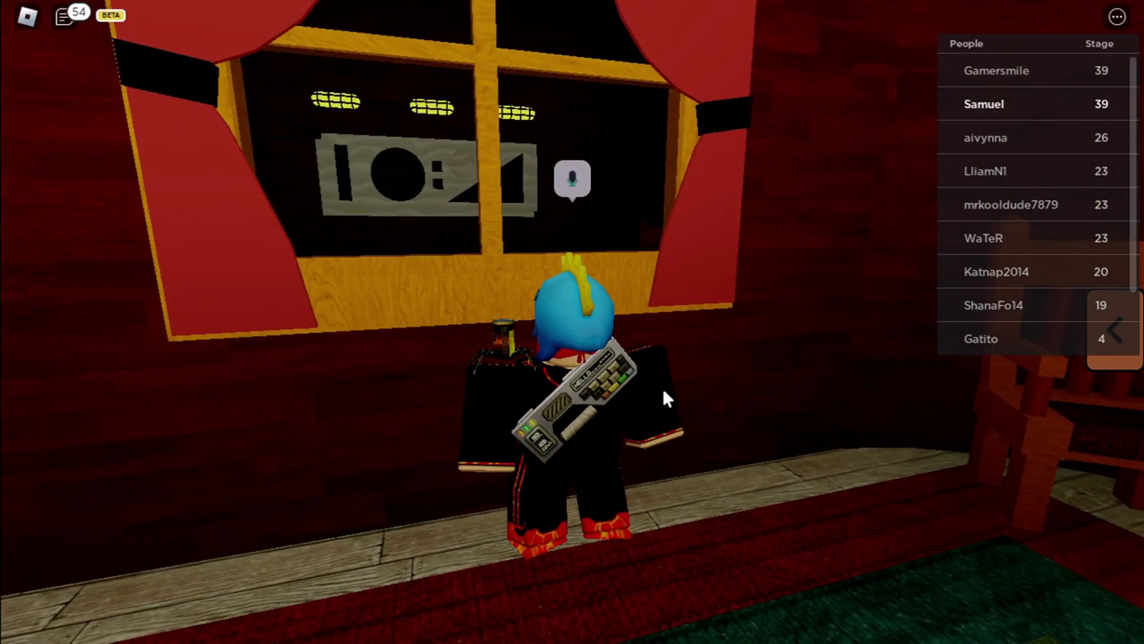
pyautogui.press('w')
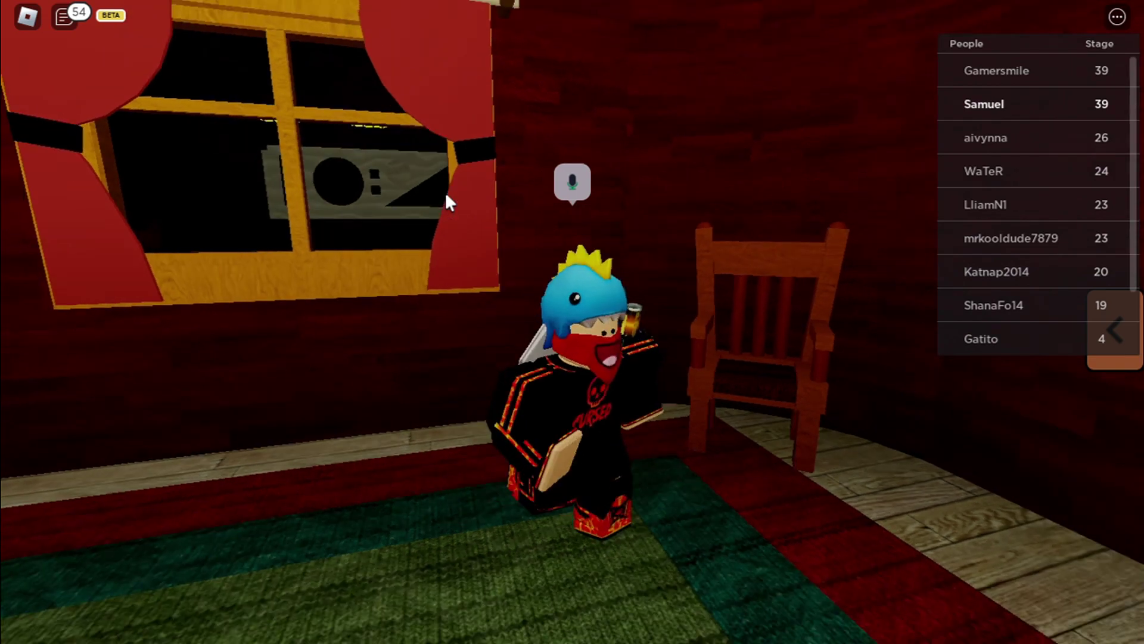
# Walk back to the door, reopen its code panel, and try guesses like 3244 and 1442
pyautogui.press('w')
pyautogui.press('e')
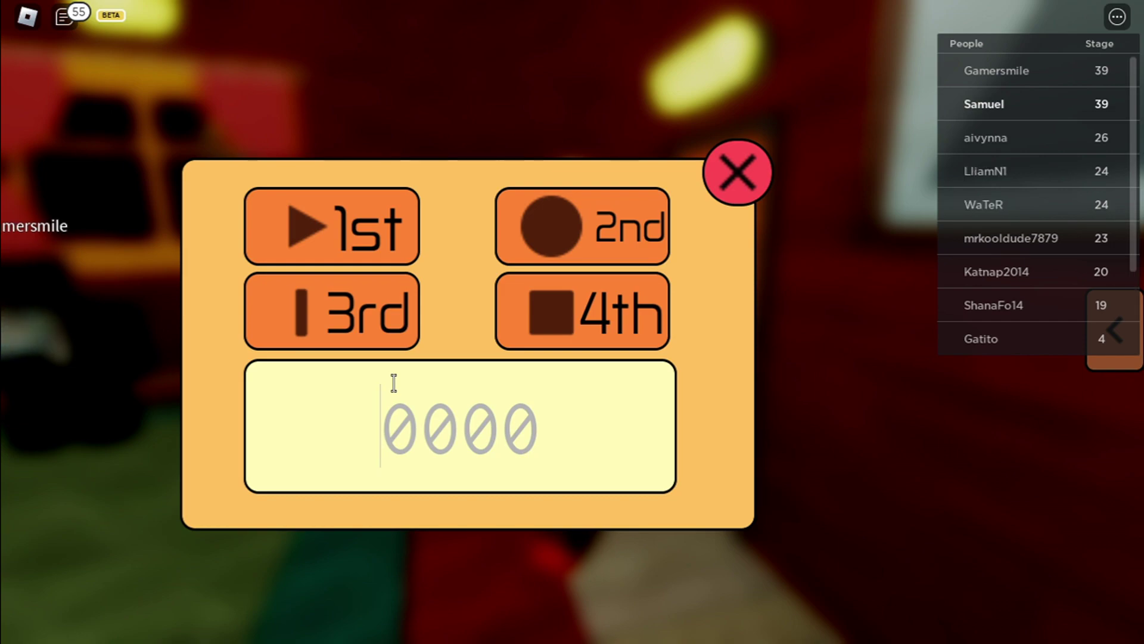
pyautogui.write('1')
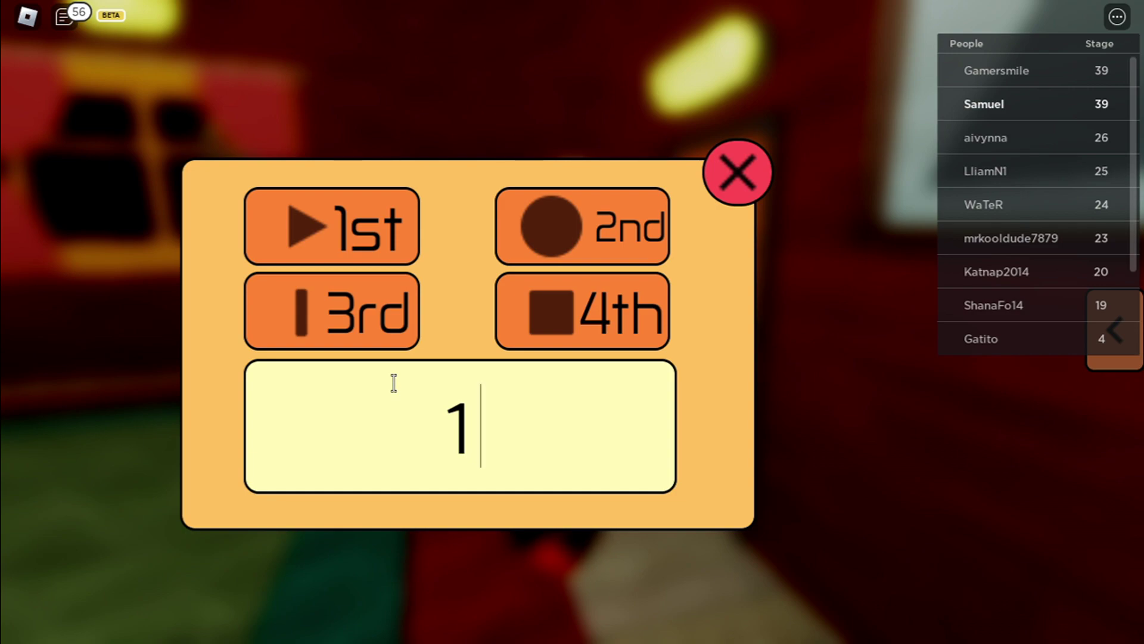
pyautogui.press('BackSpace')
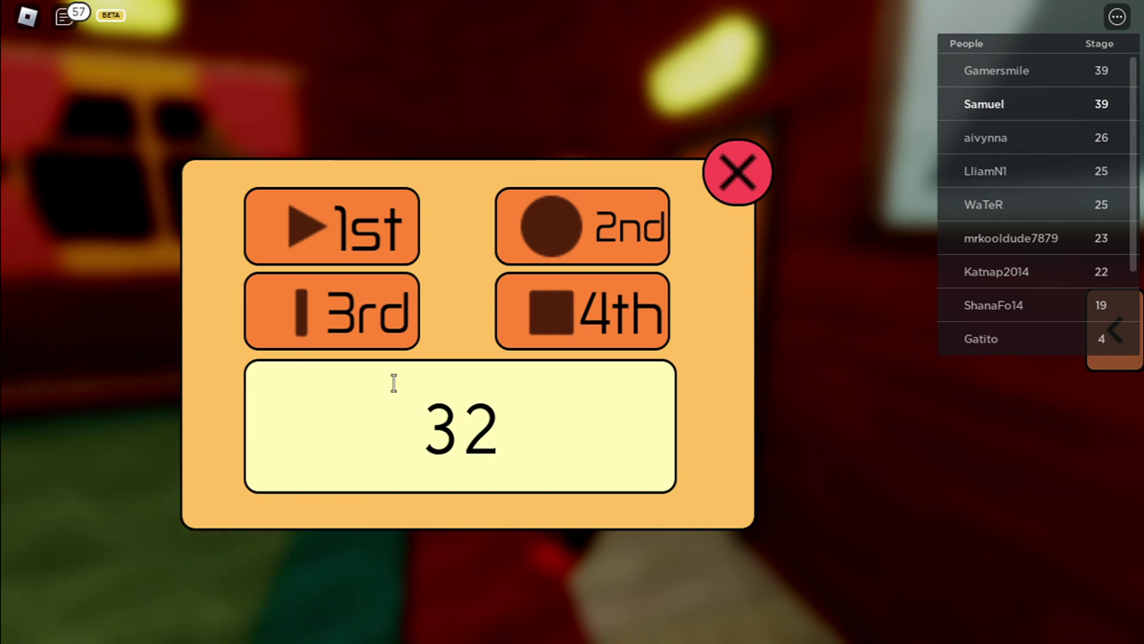
pyautogui.write('44')
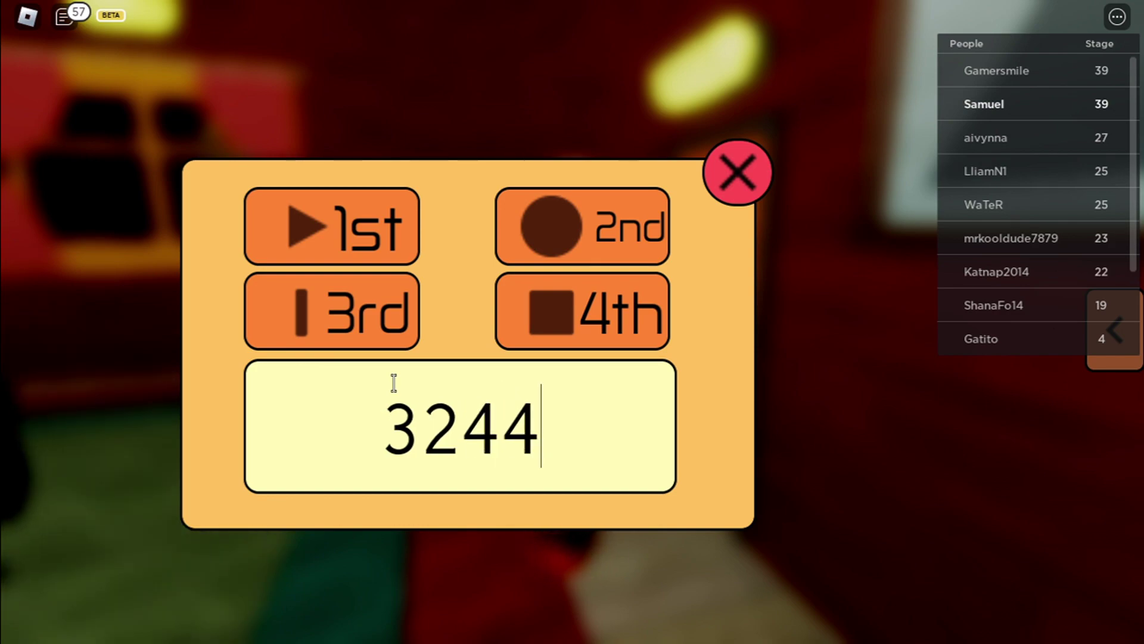
pyautogui.write('1')
pyautogui.press('Return')
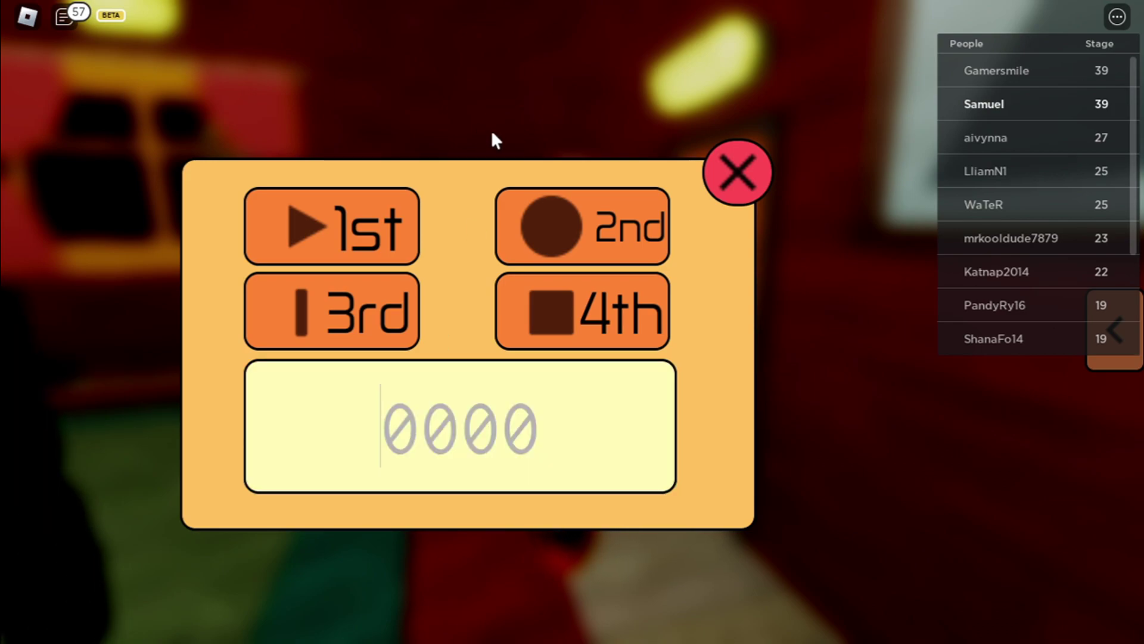
pyautogui.write('144')
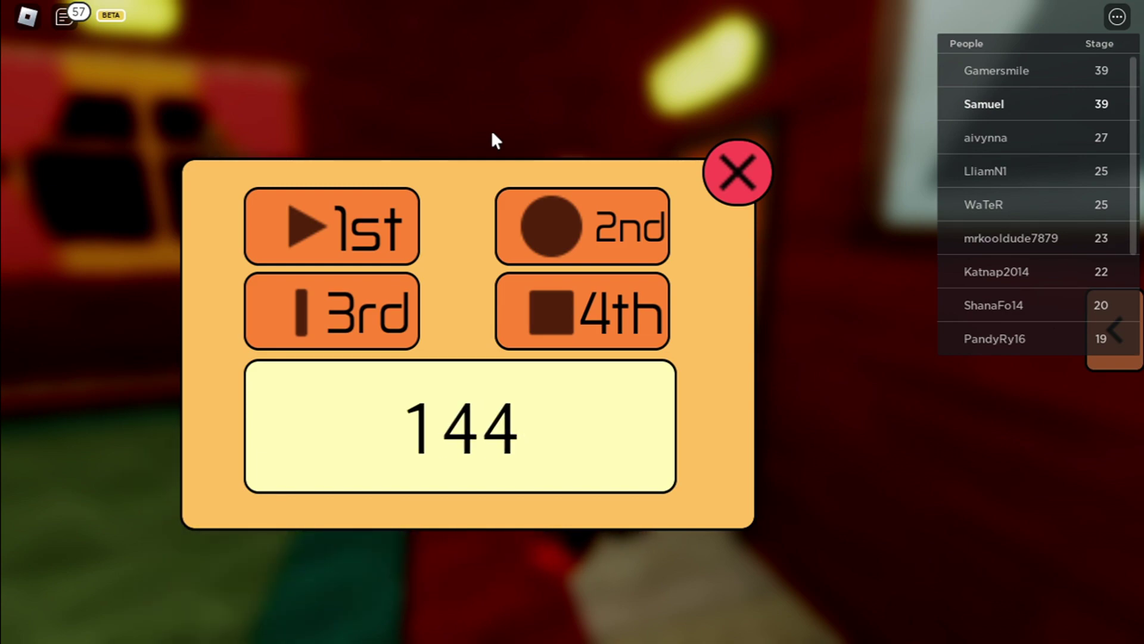
pyautogui.write('23')
pyautogui.press('Return')
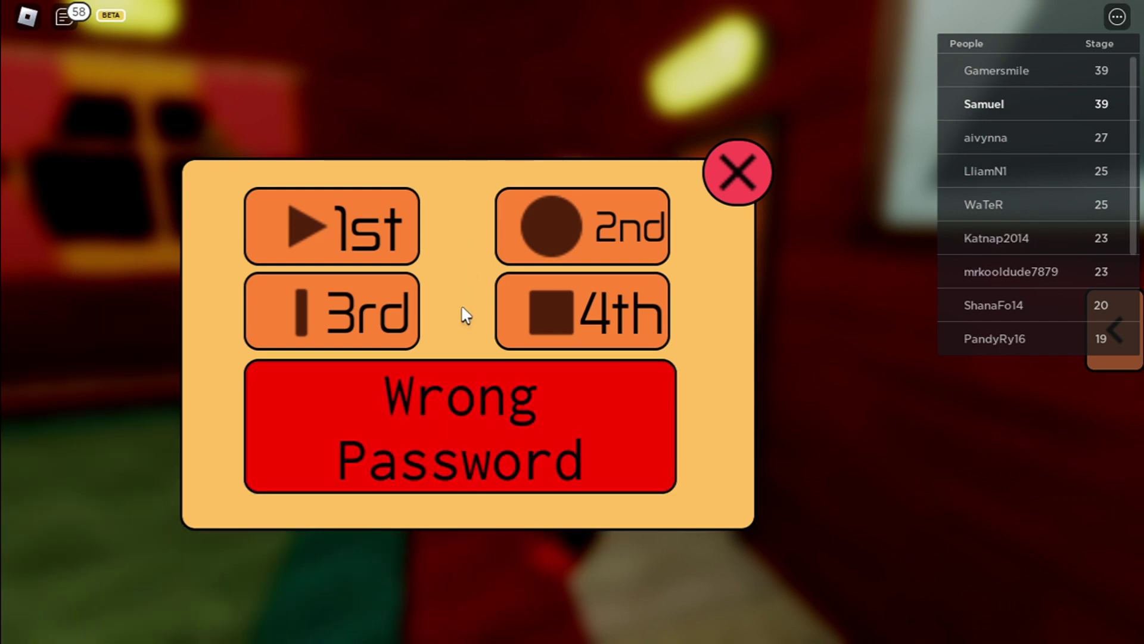
# Trim the guess down to code 142, submit it, and close the code panel
pyautogui.click(450, 409)
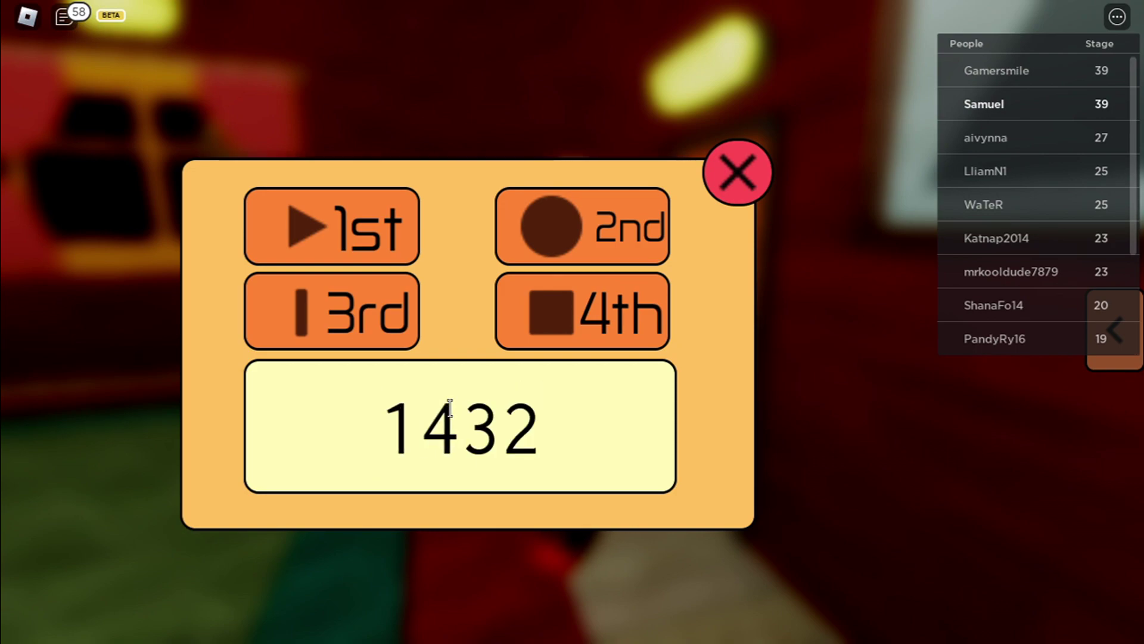
pyautogui.press('BackSpace')
pyautogui.press('BackSpace')
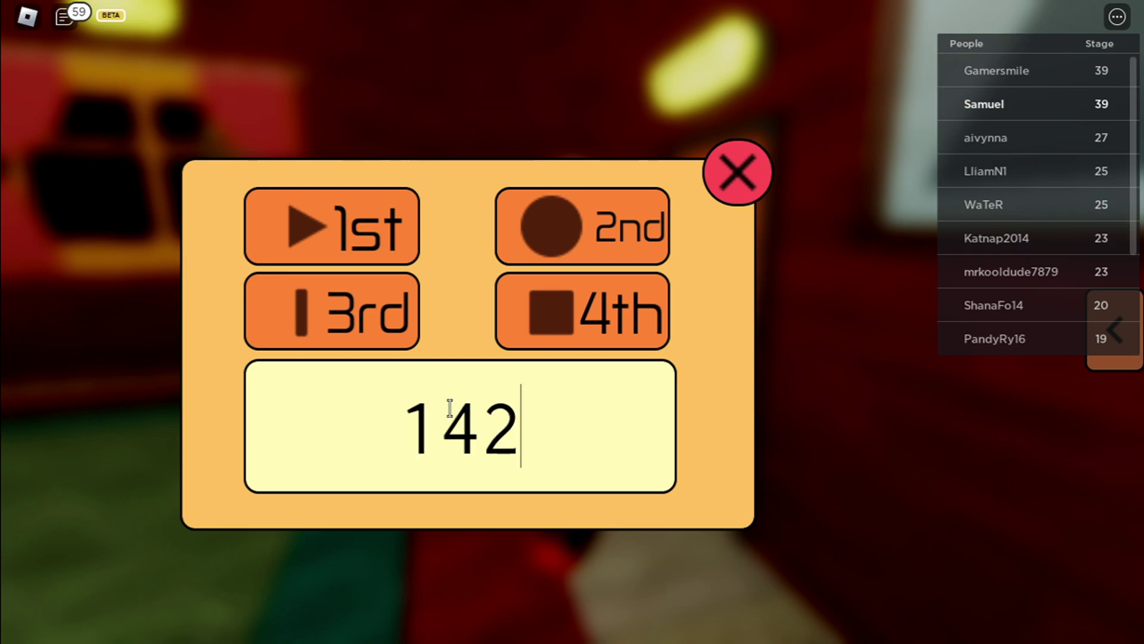
pyautogui.press('Return')
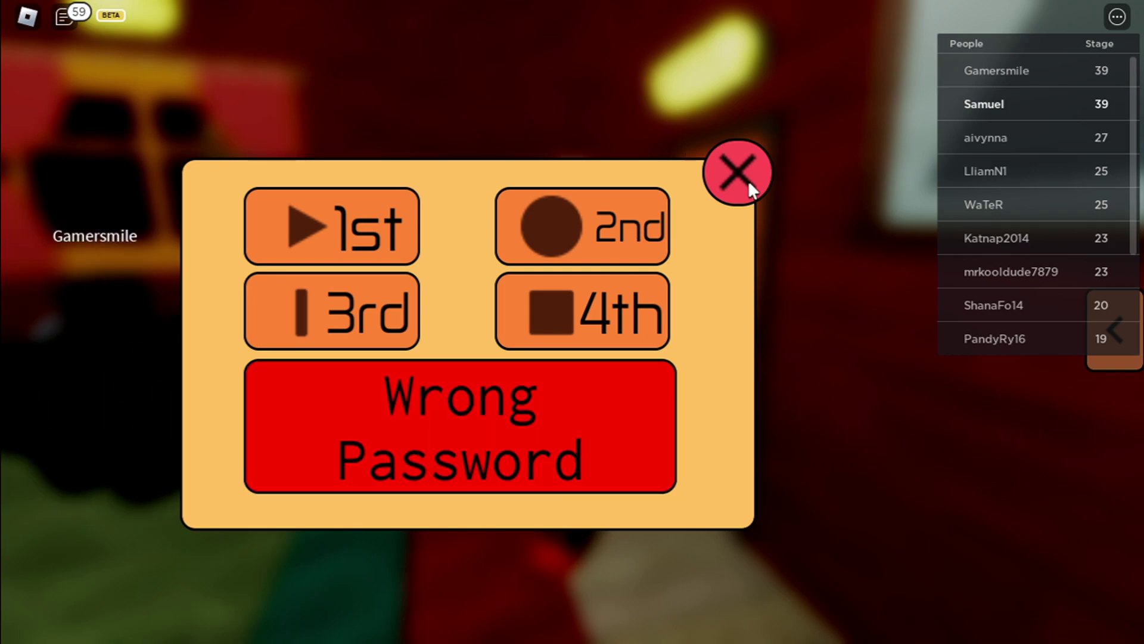
pyautogui.click(739, 173)
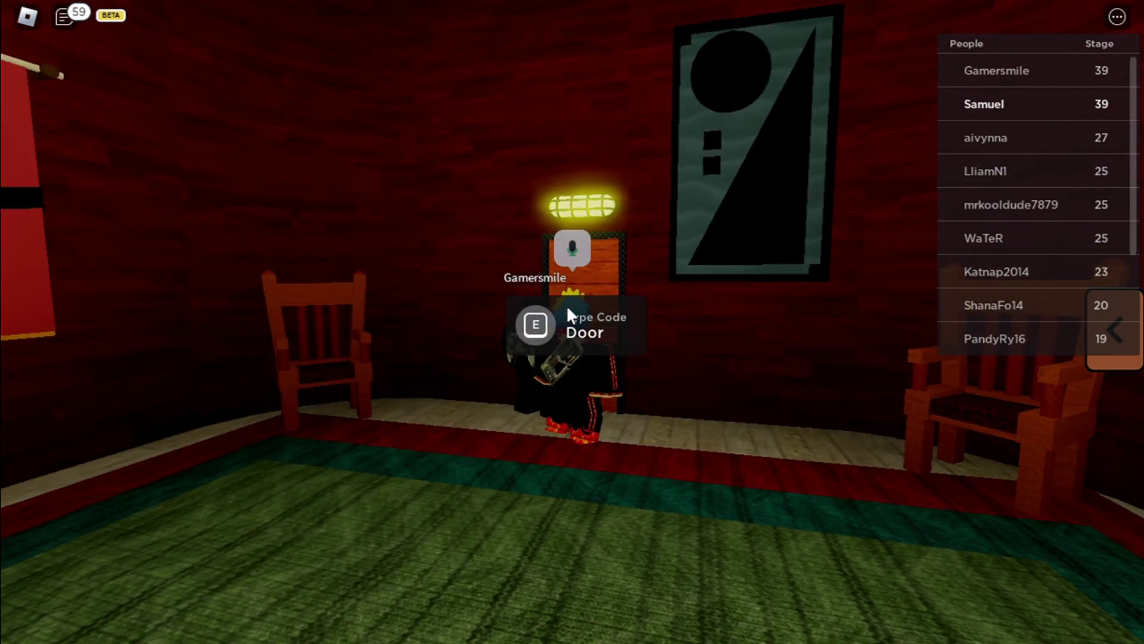
# Reopen and close the door's code panel, look toward the window, and open the chat log
pyautogui.click(549, 331)
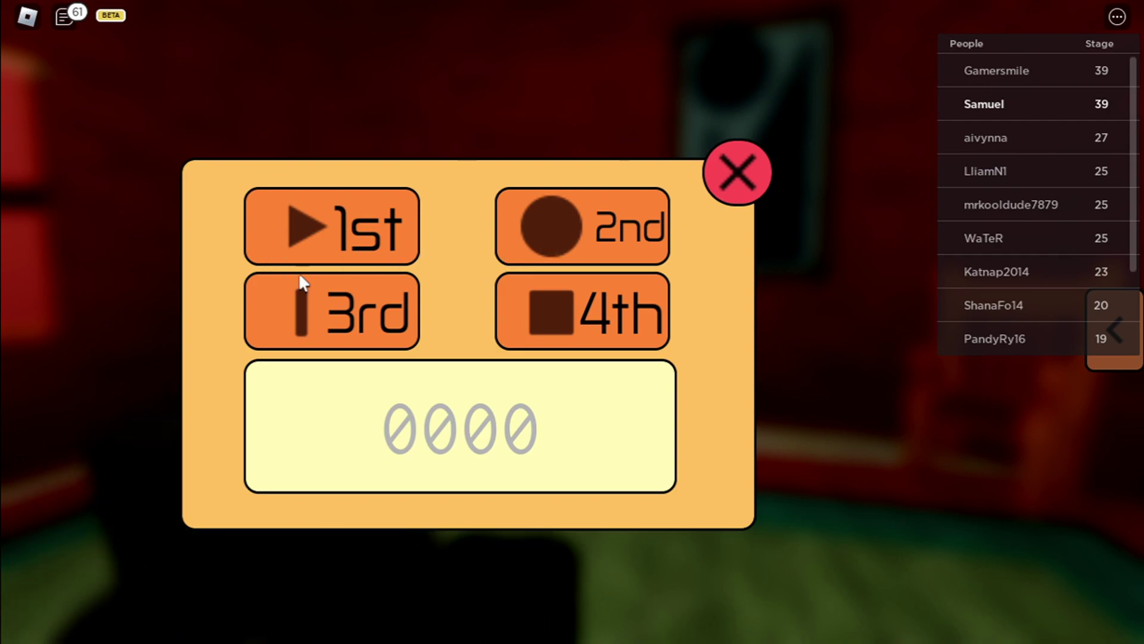
pyautogui.click(737, 172)
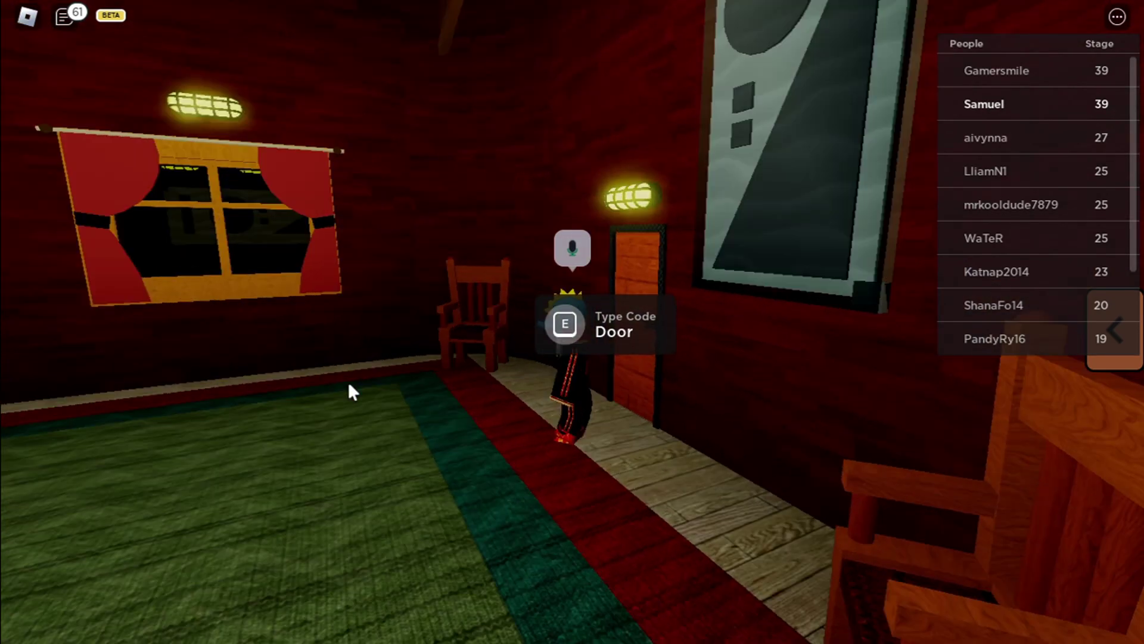
pyautogui.moveTo(359, 374); pyautogui.dragTo(94, 85)
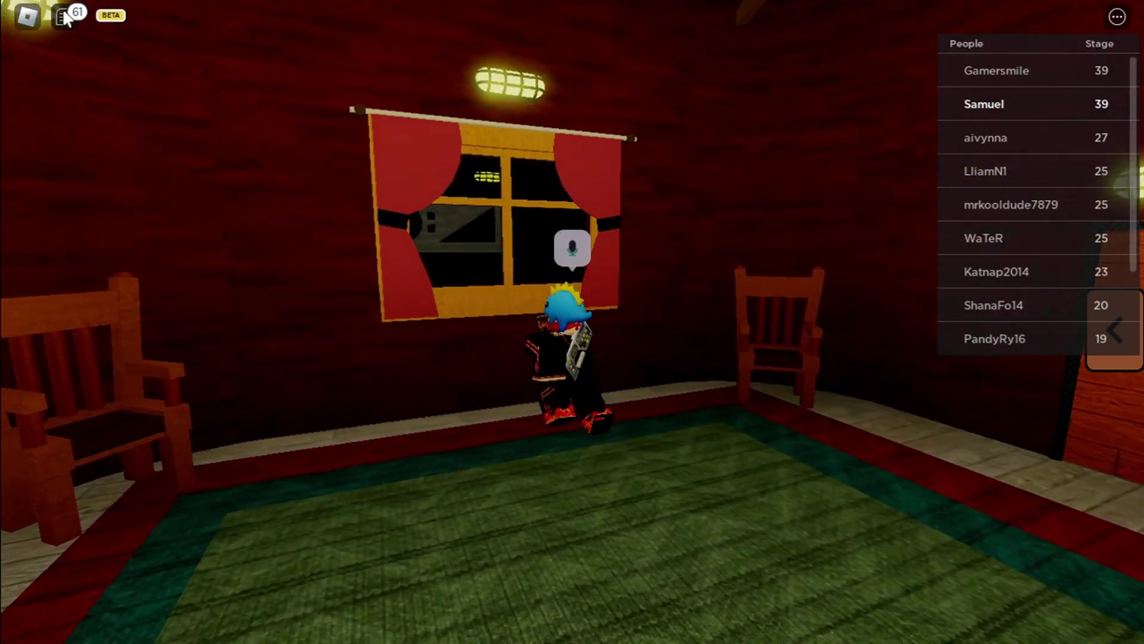
pyautogui.click(64, 17)
pyautogui.moveTo(194, 266)
pyautogui.mouseDown()
pyautogui.moveTo(570, 321)
pyautogui.moveTo(608, 307)
pyautogui.mouseUp()
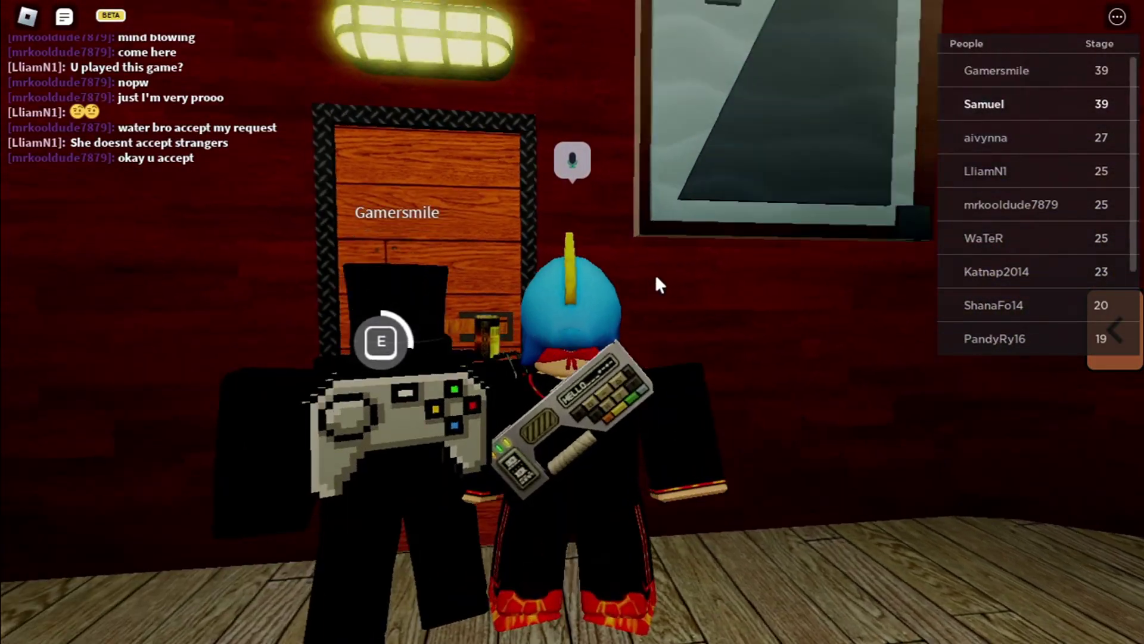
# Try codes 2441, 1442, 142 and 421, close the panel, and face the shape poster
pyautogui.press('e')
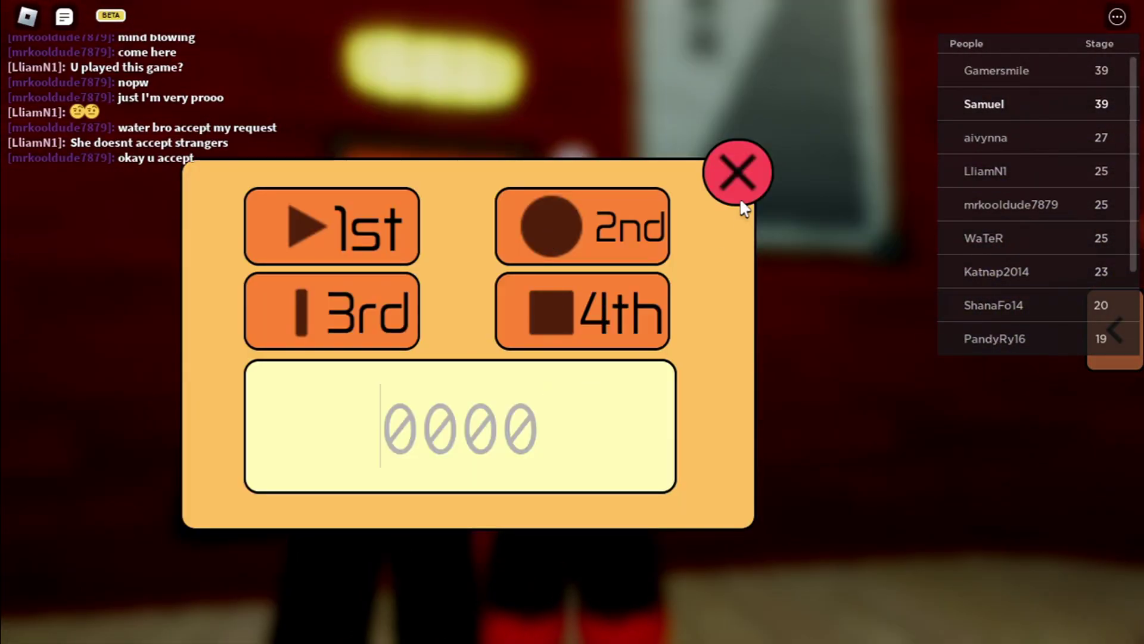
pyautogui.write('2')
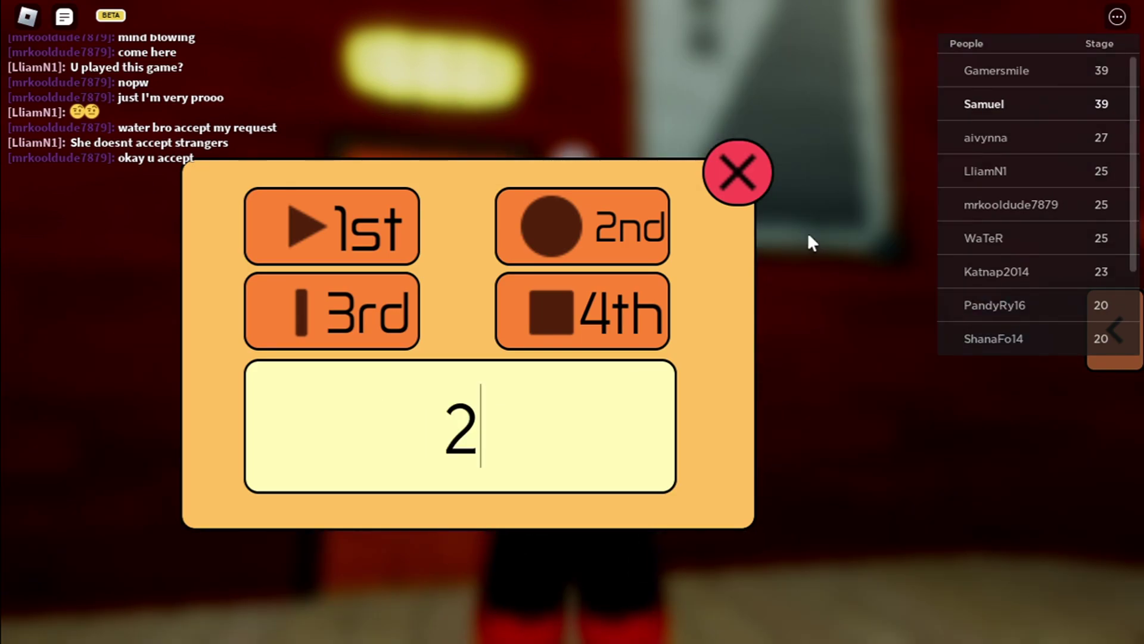
pyautogui.write('441')
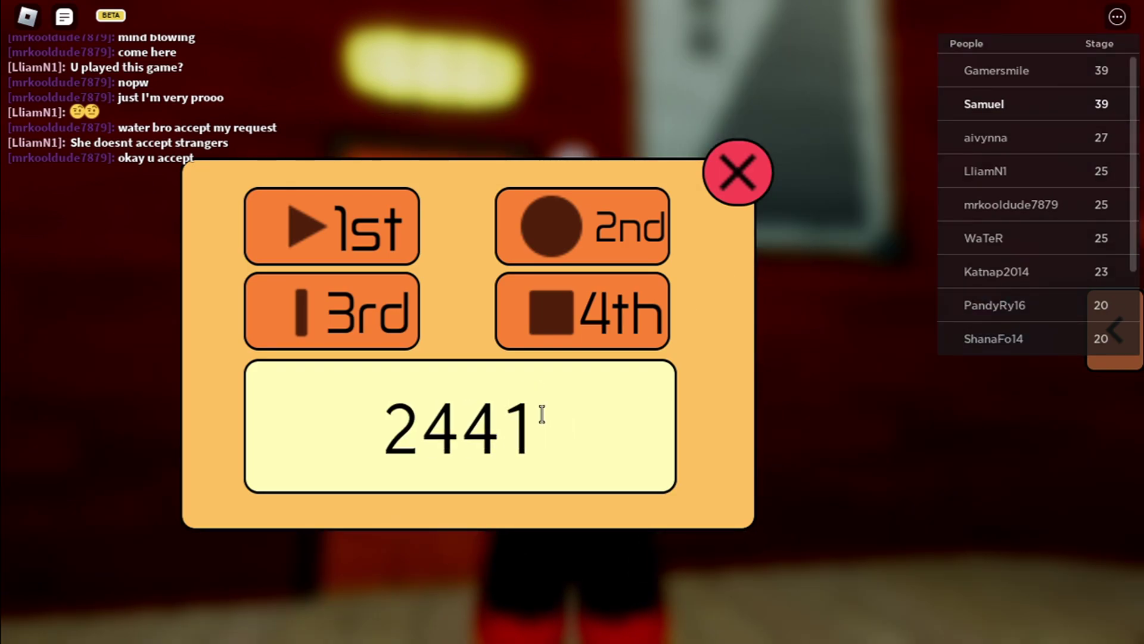
pyautogui.press('Return')
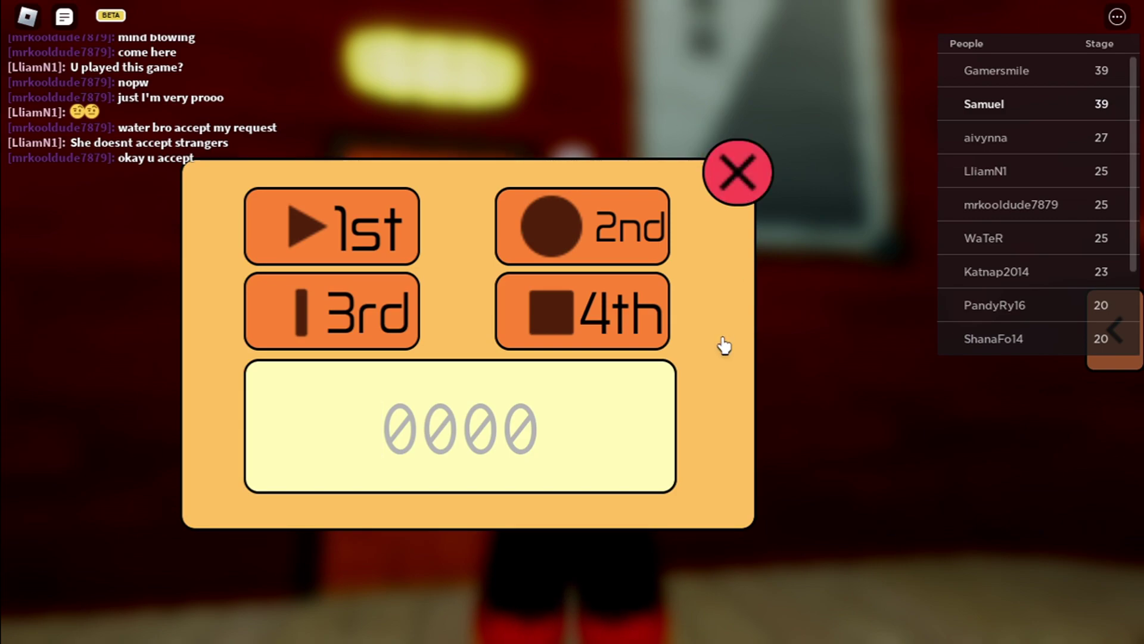
pyautogui.write('1442')
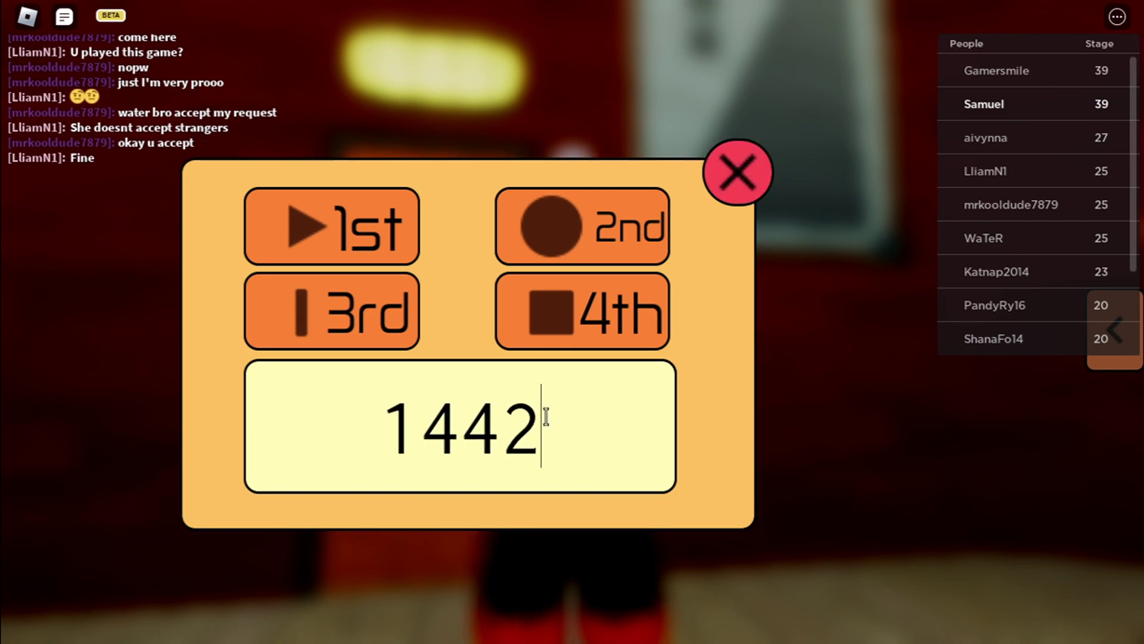
pyautogui.press('Return')
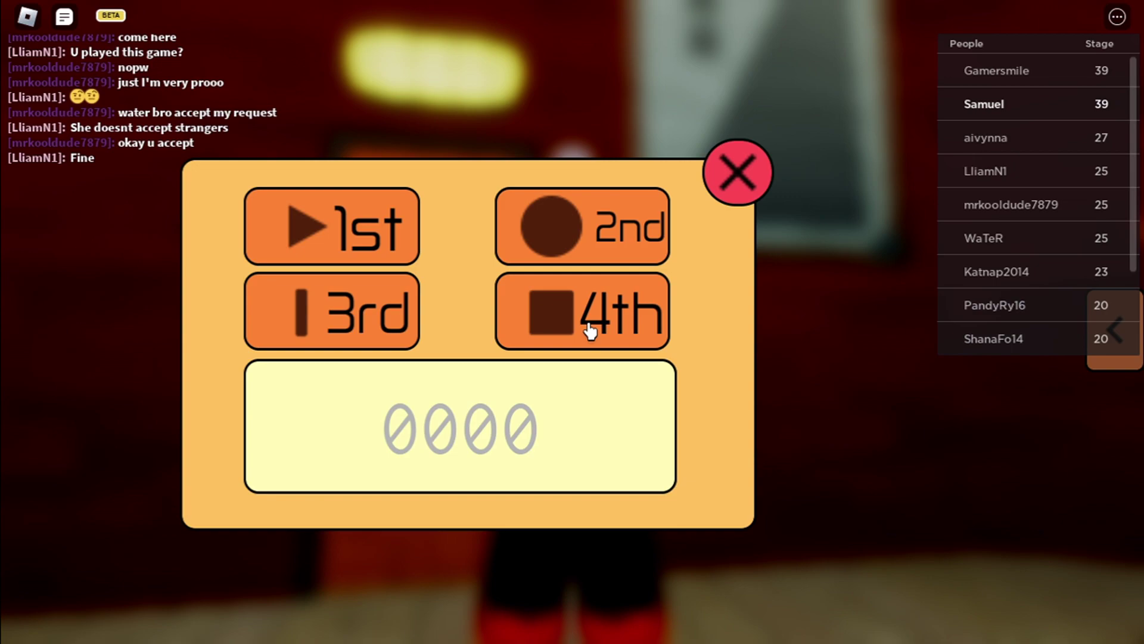
pyautogui.write('2')
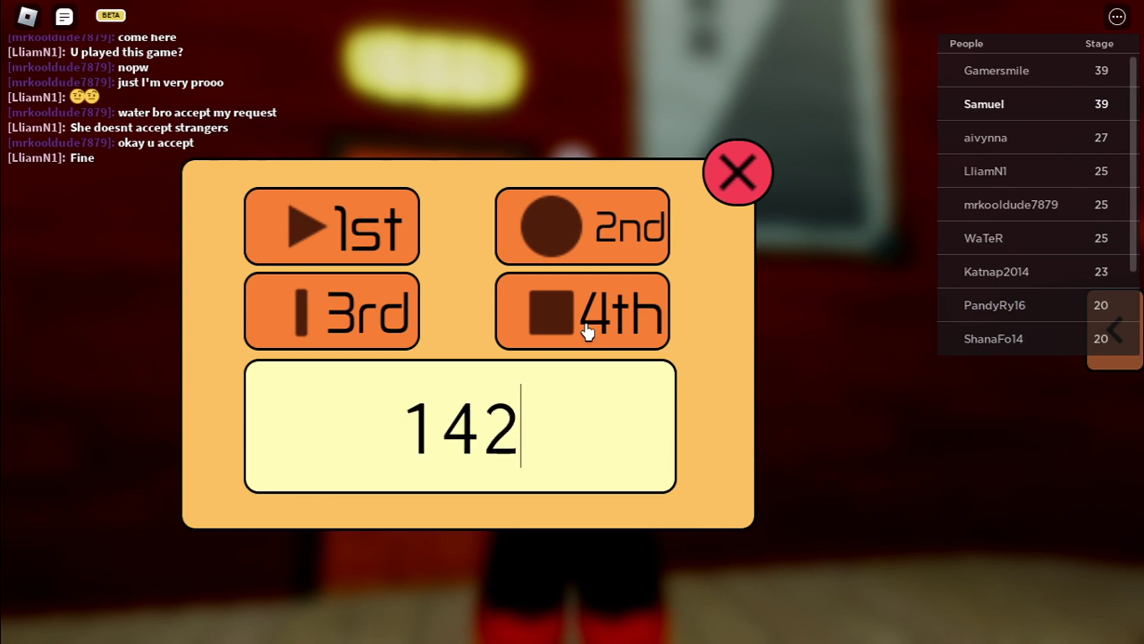
pyautogui.press('Return')
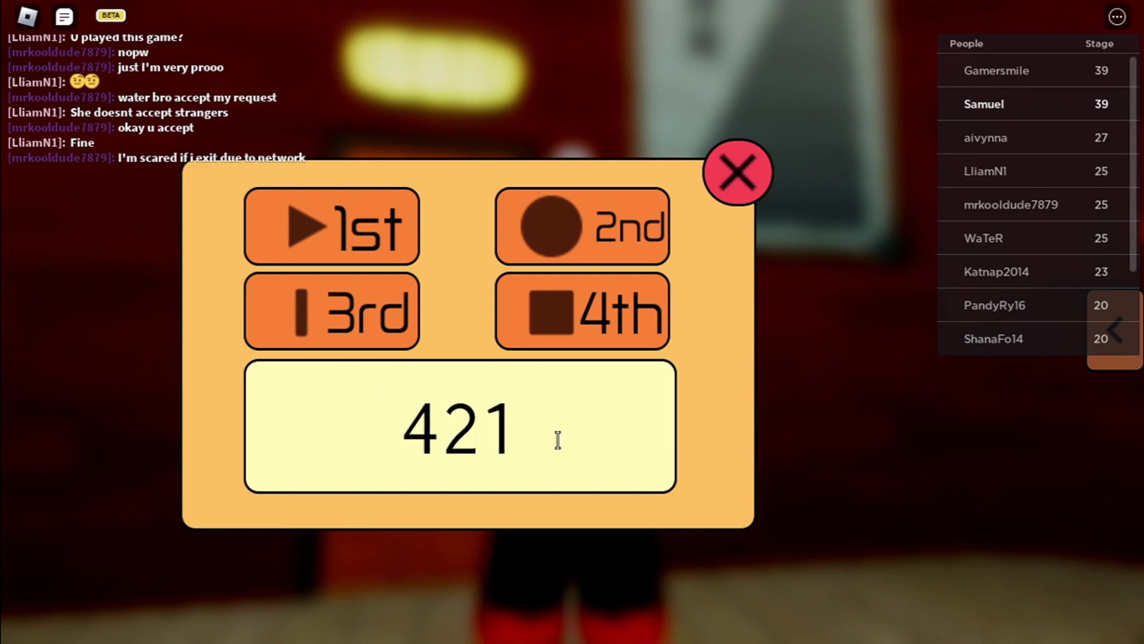
pyautogui.press('Return')
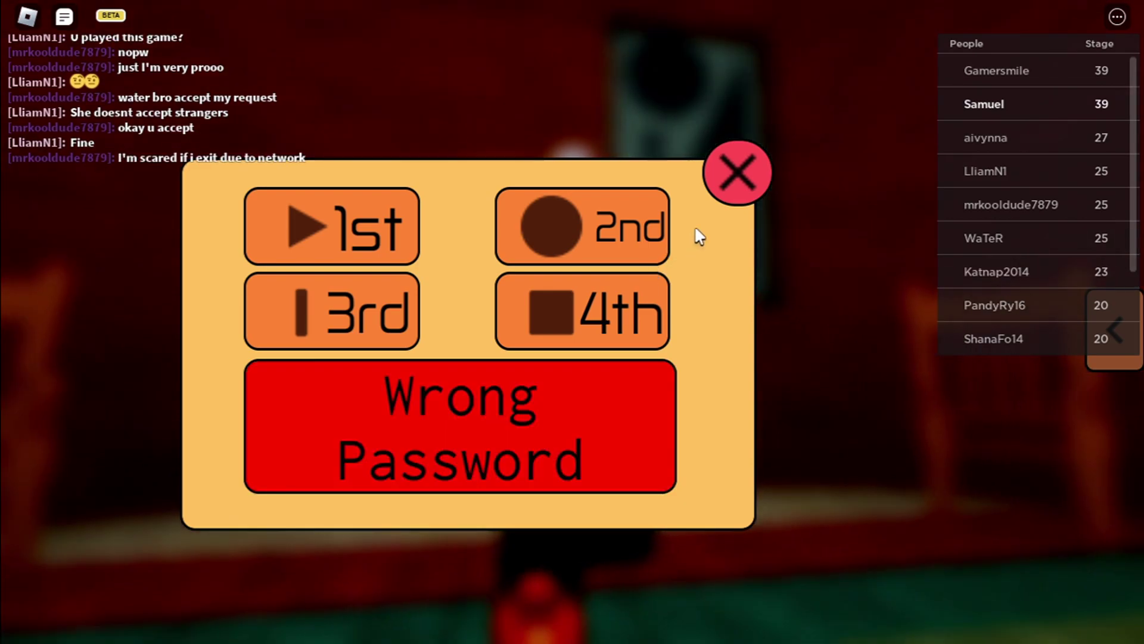
pyautogui.click(738, 172)
pyautogui.moveTo(648, 219)
pyautogui.mouseDown()
pyautogui.moveTo(572, 319)
pyautogui.moveTo(610, 361)
pyautogui.moveTo(818, 247)
pyautogui.mouseUp()
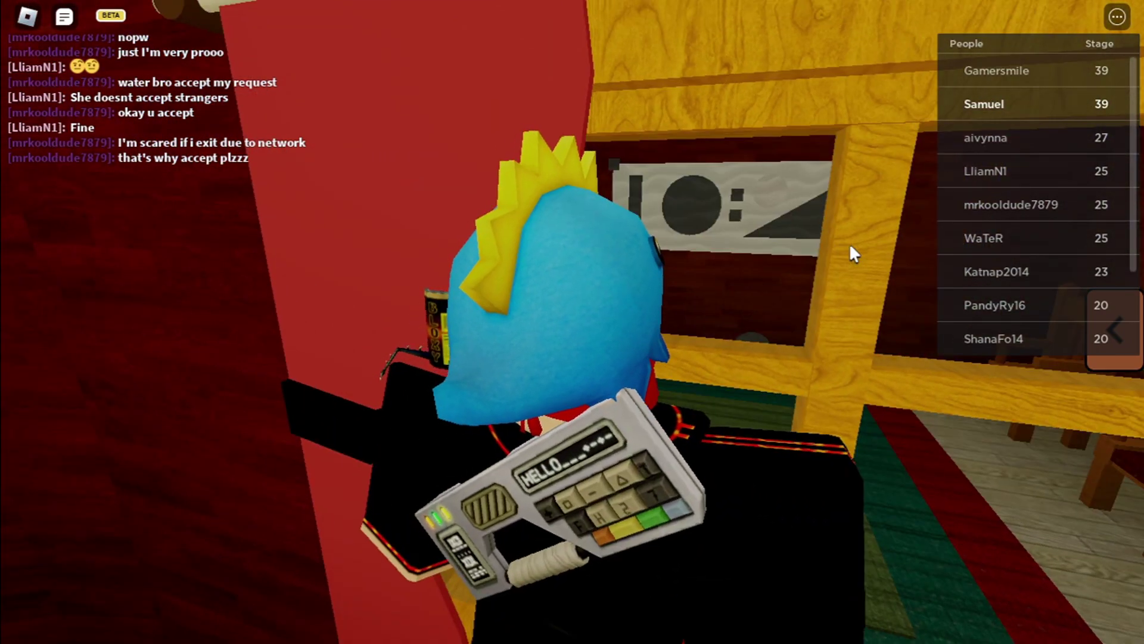
# Walk the avatar through the room up to the red room's coded door
pyautogui.press('w')
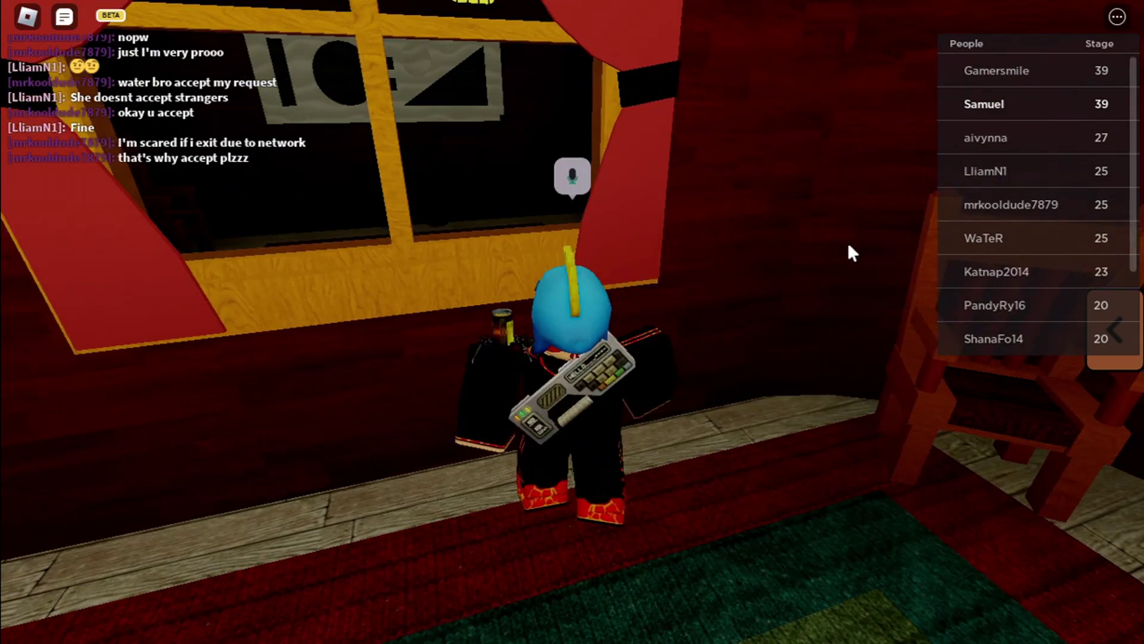
pyautogui.moveTo(848, 242); pyautogui.dragTo(383, 127)
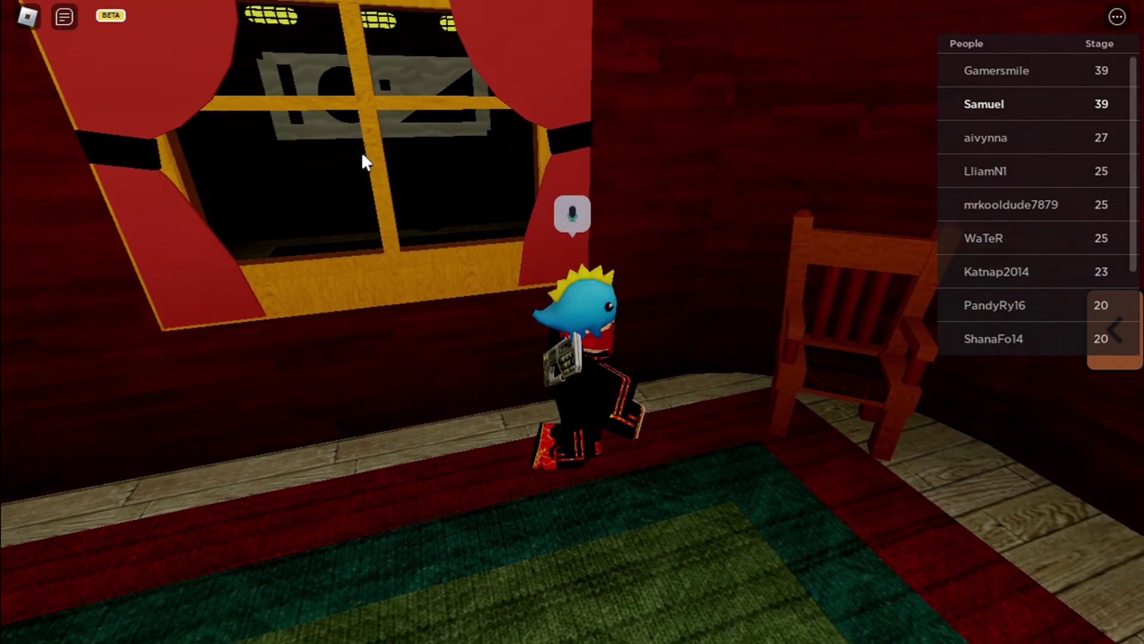
pyautogui.scroll(-3, 362, 150)
pyautogui.press('w')
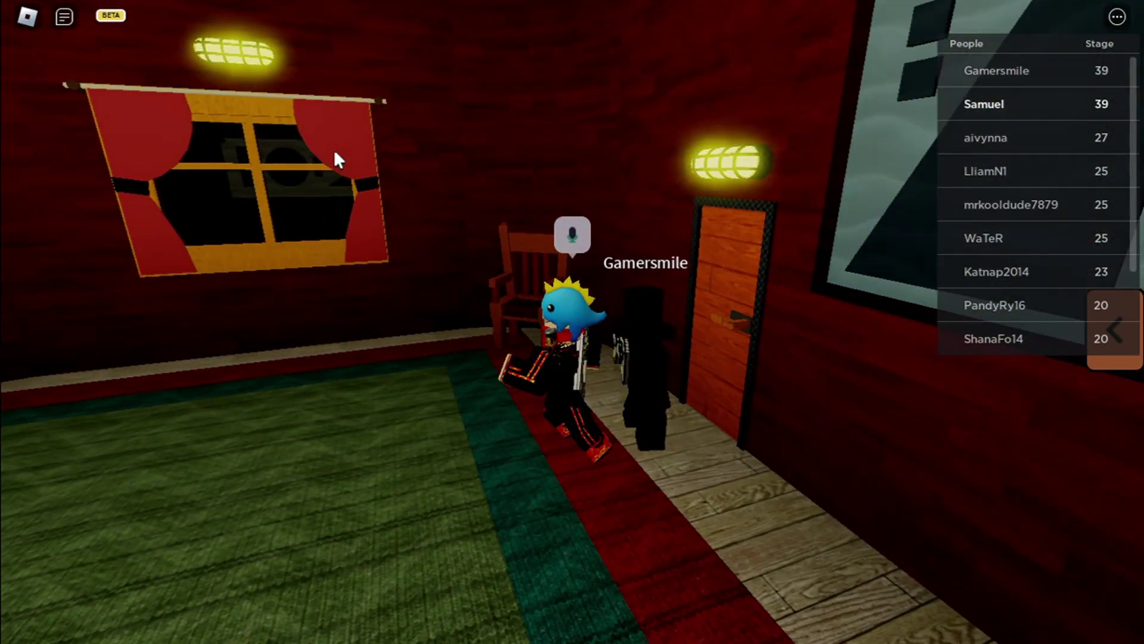
# Reopen the keypad and submit guesses including 1234, 4321, 69 and 420
pyautogui.press('e')
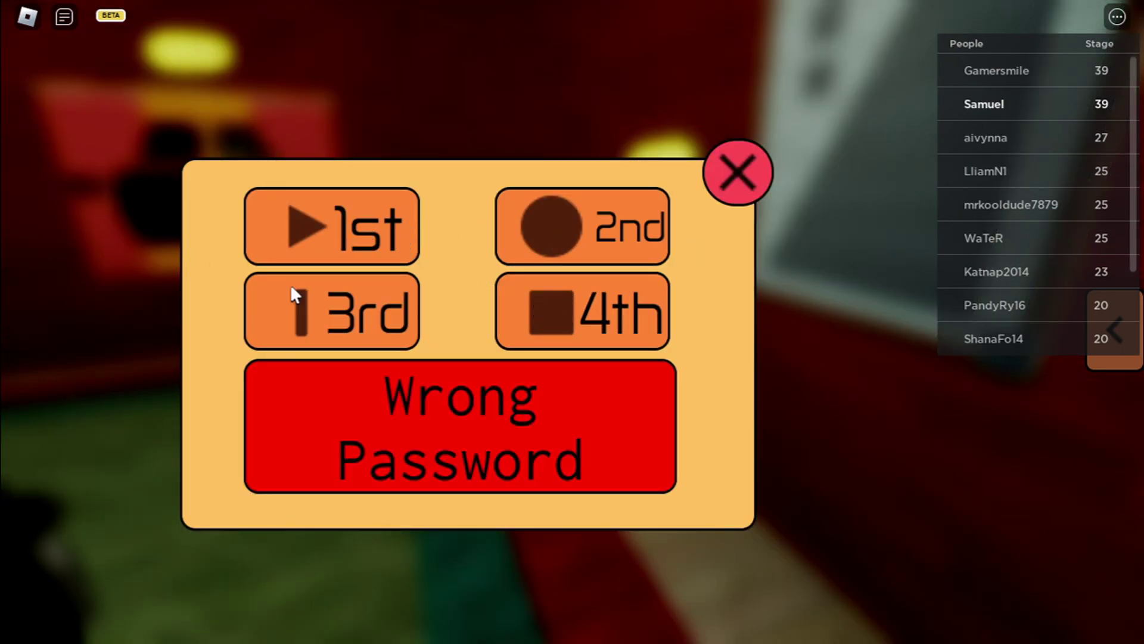
pyautogui.write('1')
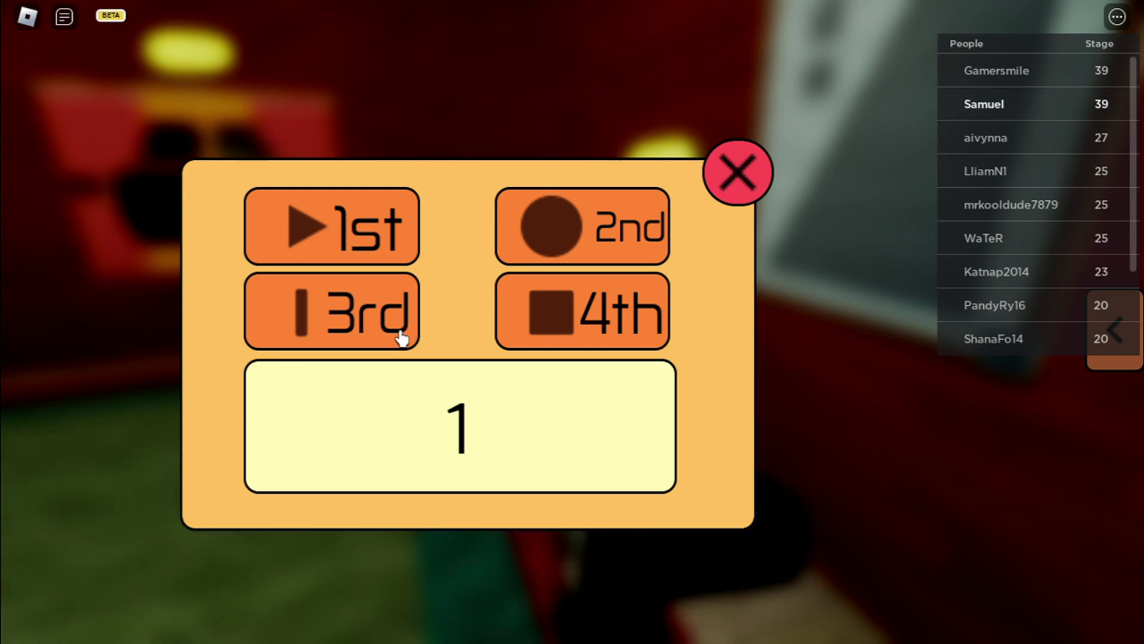
pyautogui.write('243')
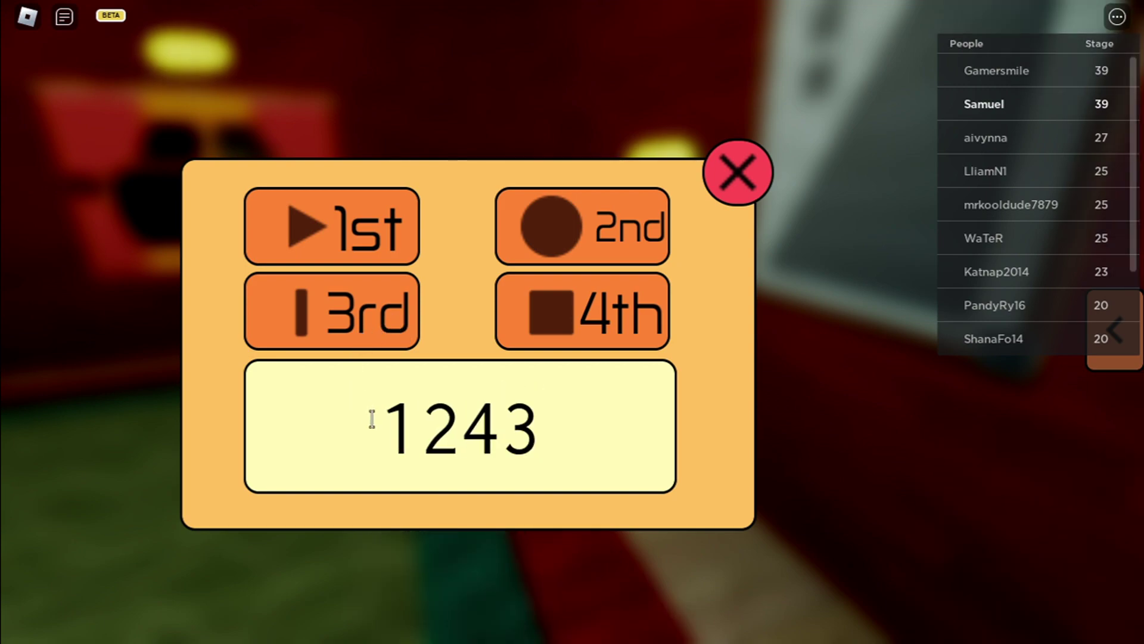
pyautogui.press('Return')
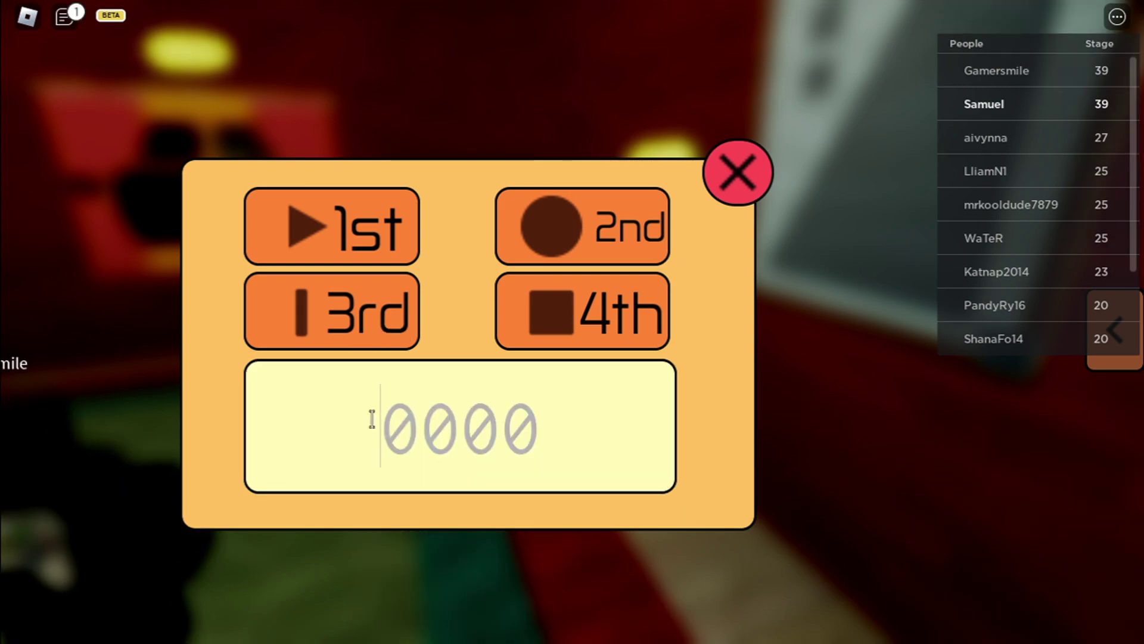
pyautogui.write('1234')
pyautogui.press('Return')
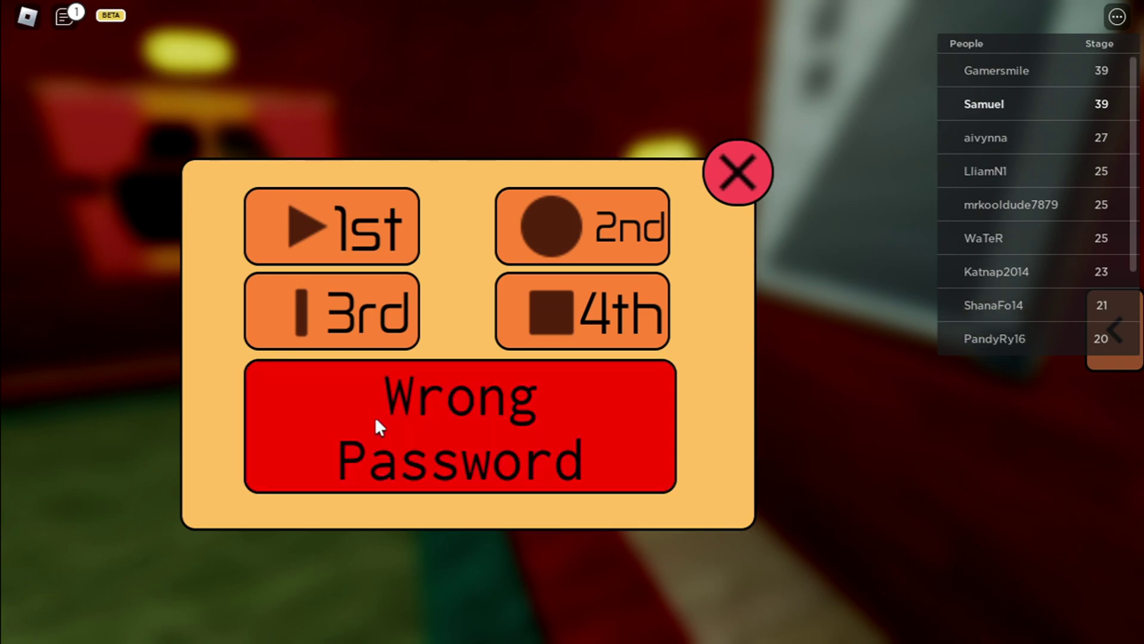
pyautogui.write('4321')
pyautogui.press('Return')
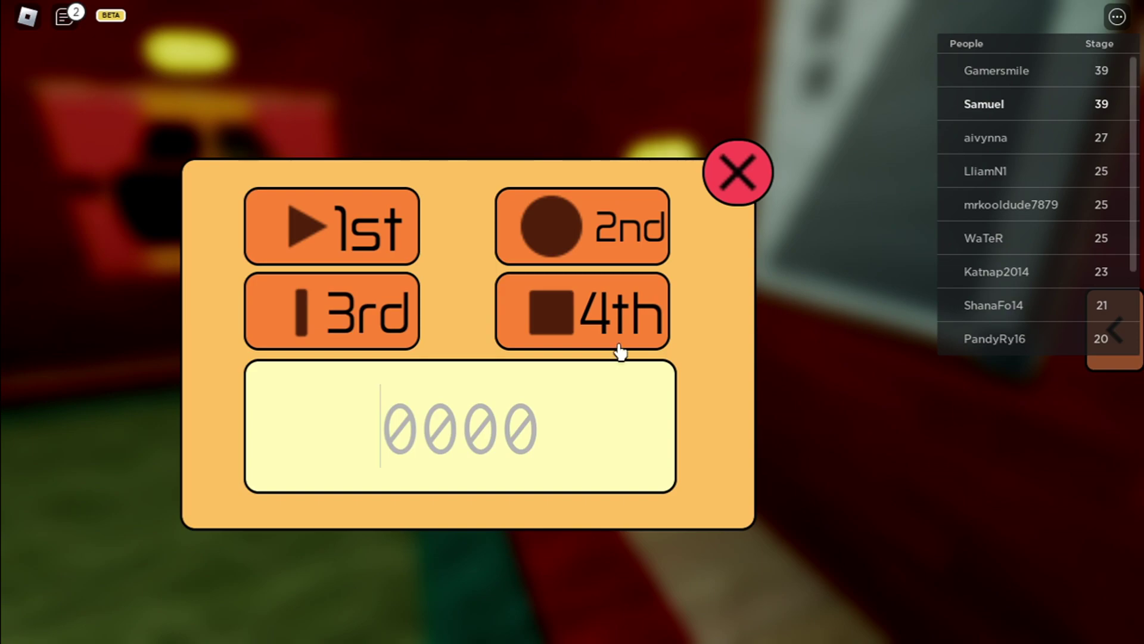
pyautogui.write('69')
pyautogui.press('Return')
pyautogui.press('Return')
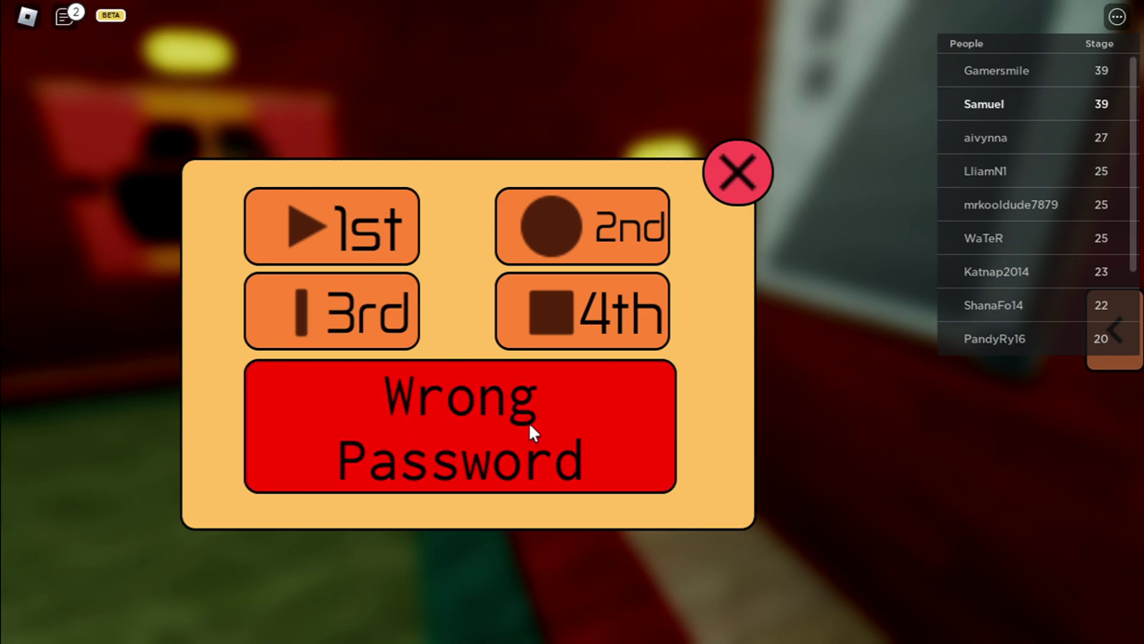
# Close the code panel, walk across the red room, and sit on a chair
pyautogui.click(737, 172)
pyautogui.press('w')
pyautogui.scroll(5, 659, 363)
pyautogui.press('w')
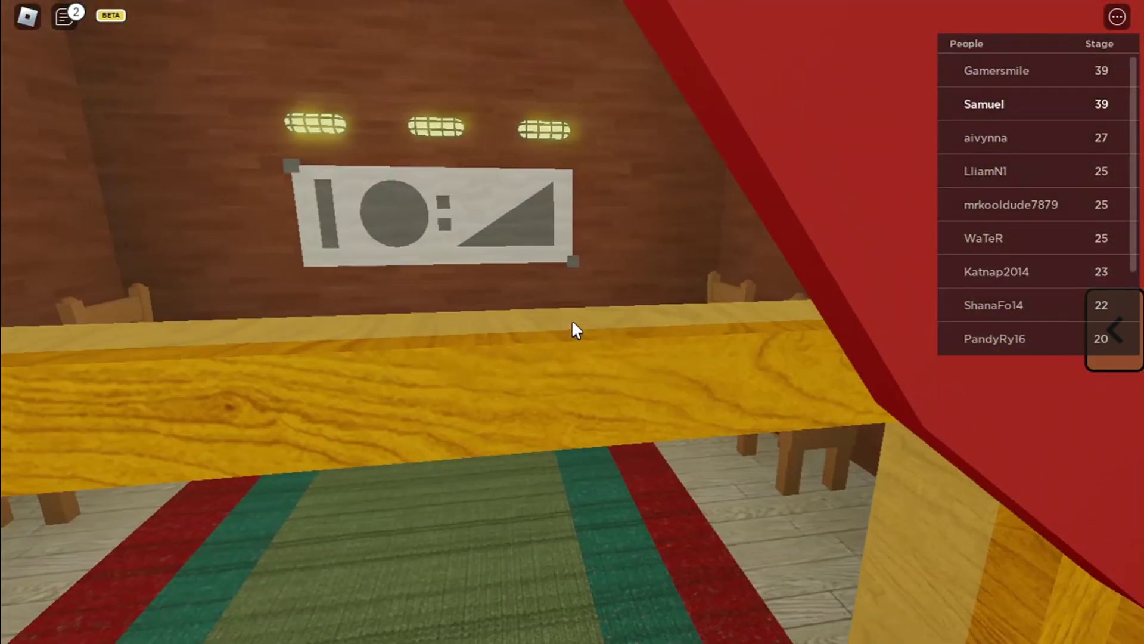
pyautogui.scroll(-5, 572, 319)
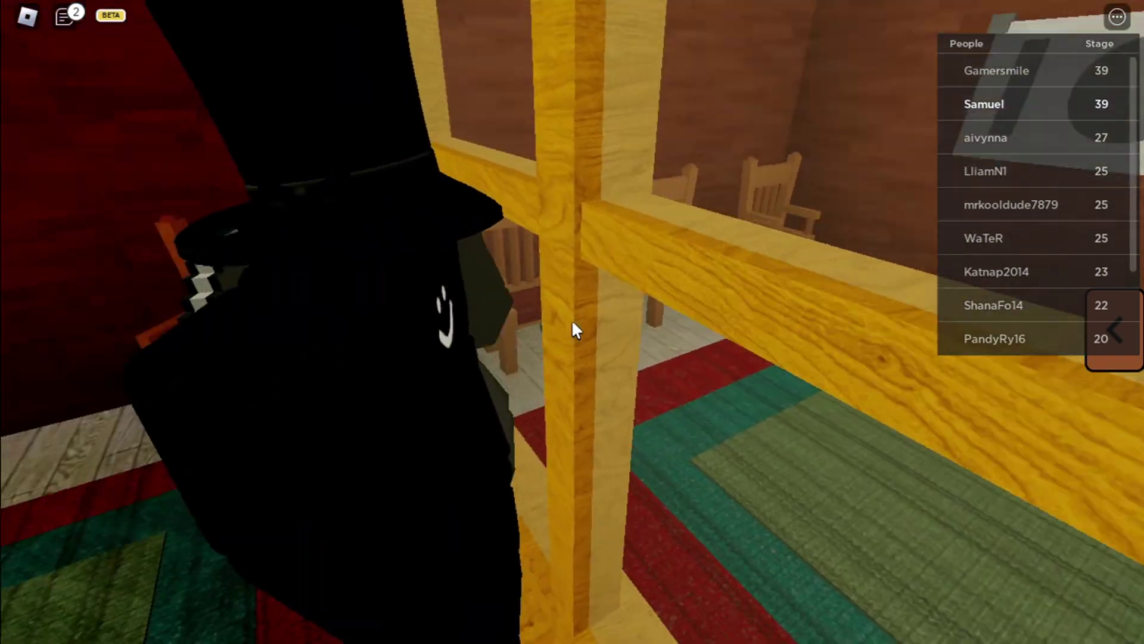
pyautogui.press('w')
pyautogui.scroll(-3, 572, 319)
pyautogui.press('w')
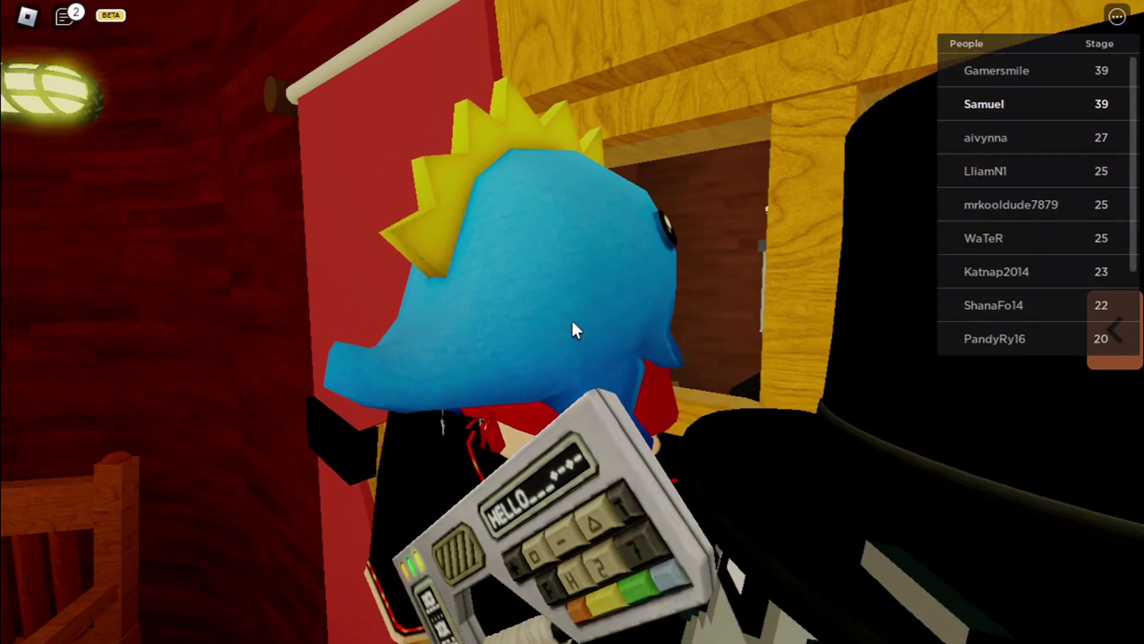
pyautogui.scroll(-3, 583, 322)
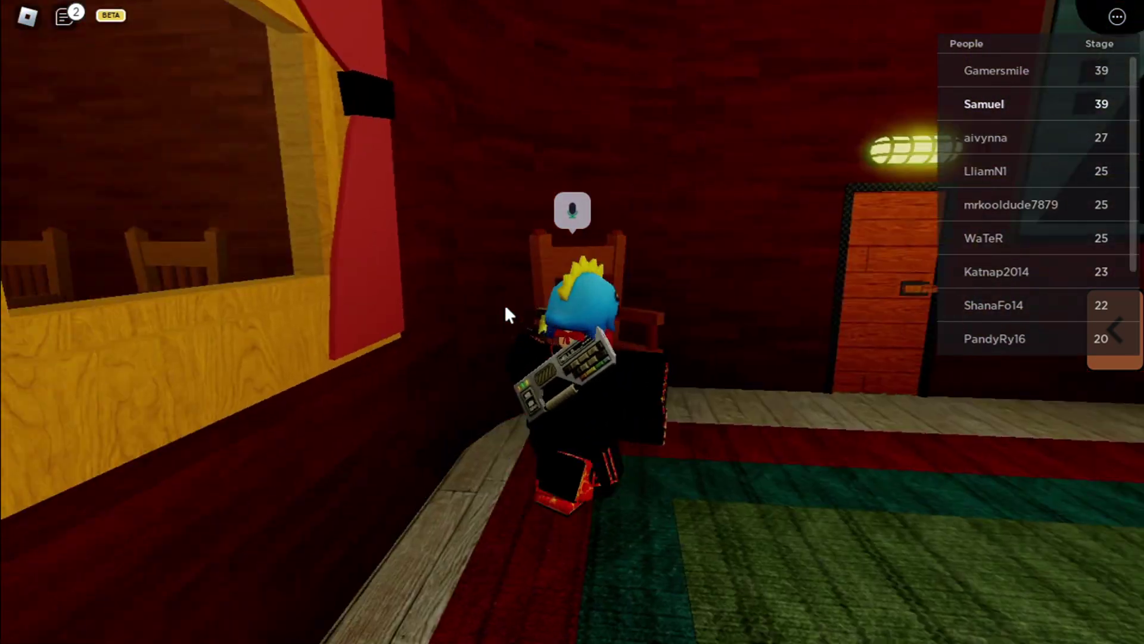
pyautogui.scroll(-3, 504, 304)
pyautogui.moveTo(678, 119); pyautogui.dragTo(601, 252)
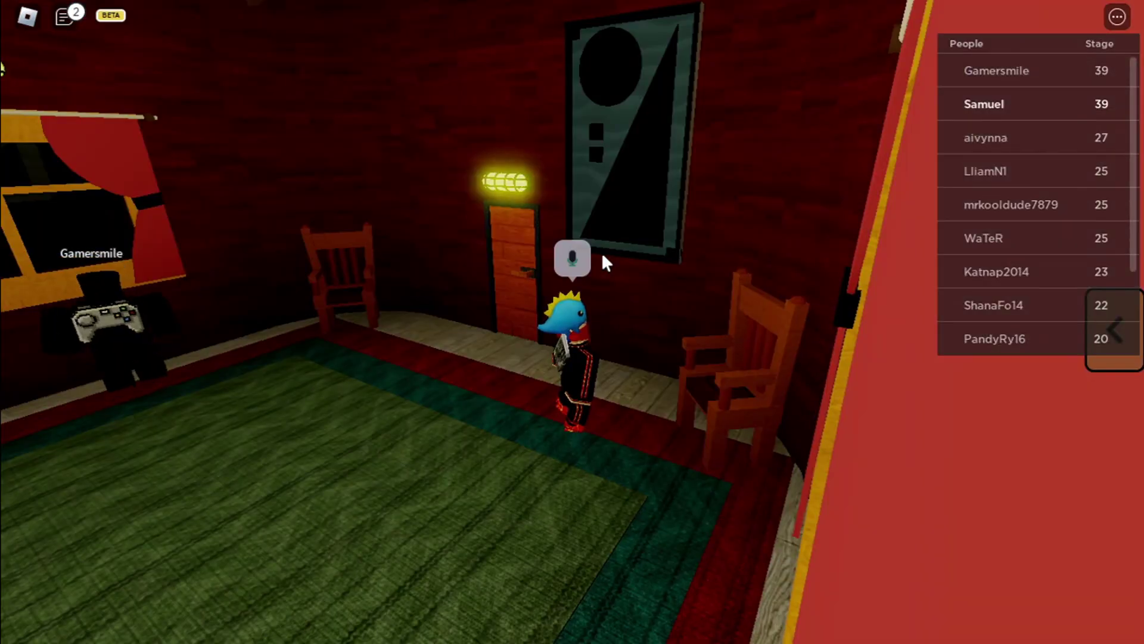
pyautogui.press('w')
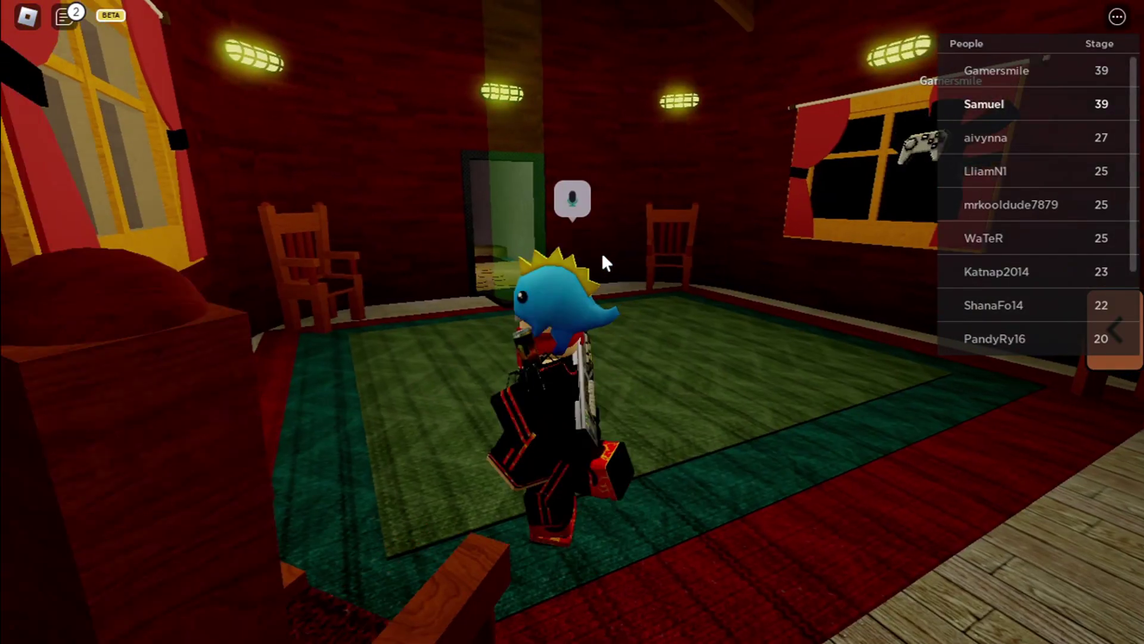
pyautogui.press('w')
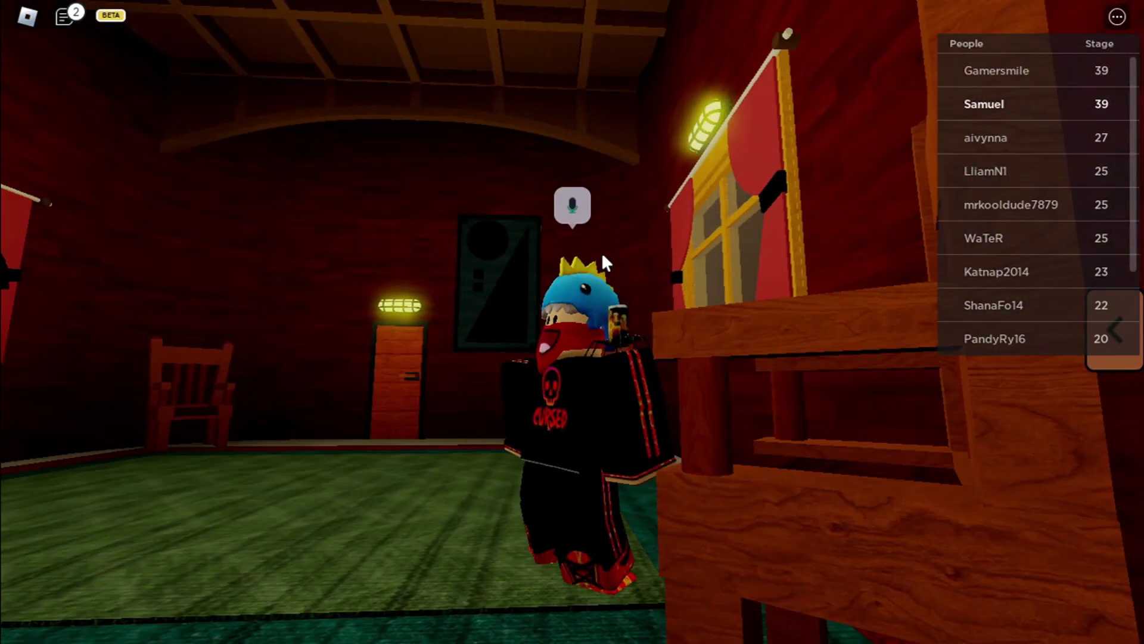
pyautogui.scroll(3, 602, 252)
pyautogui.scroll(-3, 601, 253)
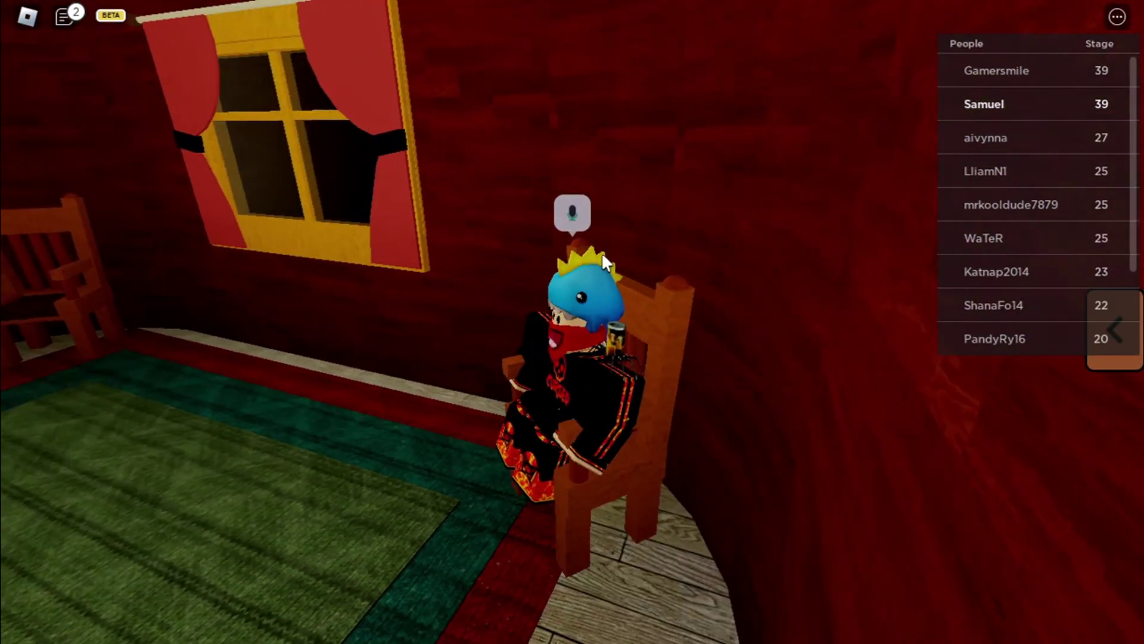
# Stand up, view the shape sign through the window, and walk to the small wooden door
pyautogui.press('space')
pyautogui.press('w')
pyautogui.scroll(4, 602, 252)
pyautogui.scroll(3, 601, 252)
pyautogui.press('w')
pyautogui.scroll(2, 602, 251)
pyautogui.scroll(-4, 602, 248)
pyautogui.scroll(4, 602, 245)
pyautogui.scroll(-4, 601, 253)
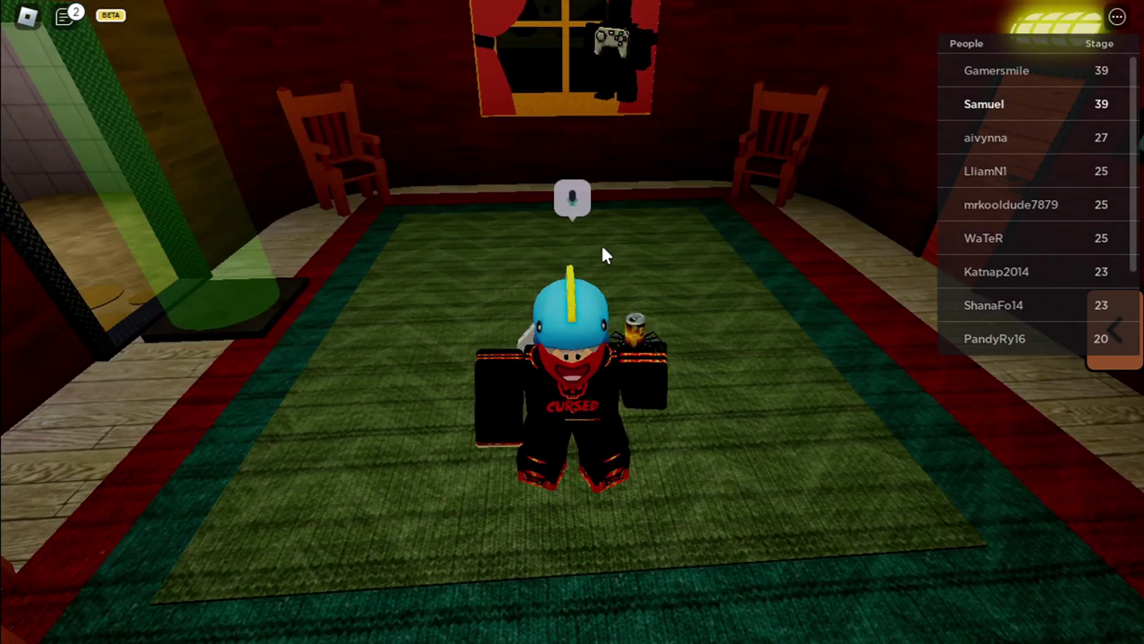
pyautogui.scroll(4, 602, 252)
pyautogui.scroll(-4, 601, 252)
pyautogui.scroll(2, 602, 252)
pyautogui.scroll(-2, 566, 254)
pyautogui.scroll(4, 565, 255)
pyautogui.scroll(2, 566, 254)
pyautogui.scroll(-2, 566, 254)
pyautogui.scroll(-5, 566, 254)
pyautogui.scroll(4, 565, 255)
pyautogui.scroll(2, 566, 254)
pyautogui.scroll(-5, 566, 254)
pyautogui.scroll(4, 565, 254)
pyautogui.scroll(2, 566, 254)
pyautogui.rightClick(571, 320)
pyautogui.scroll(3, 571, 318)
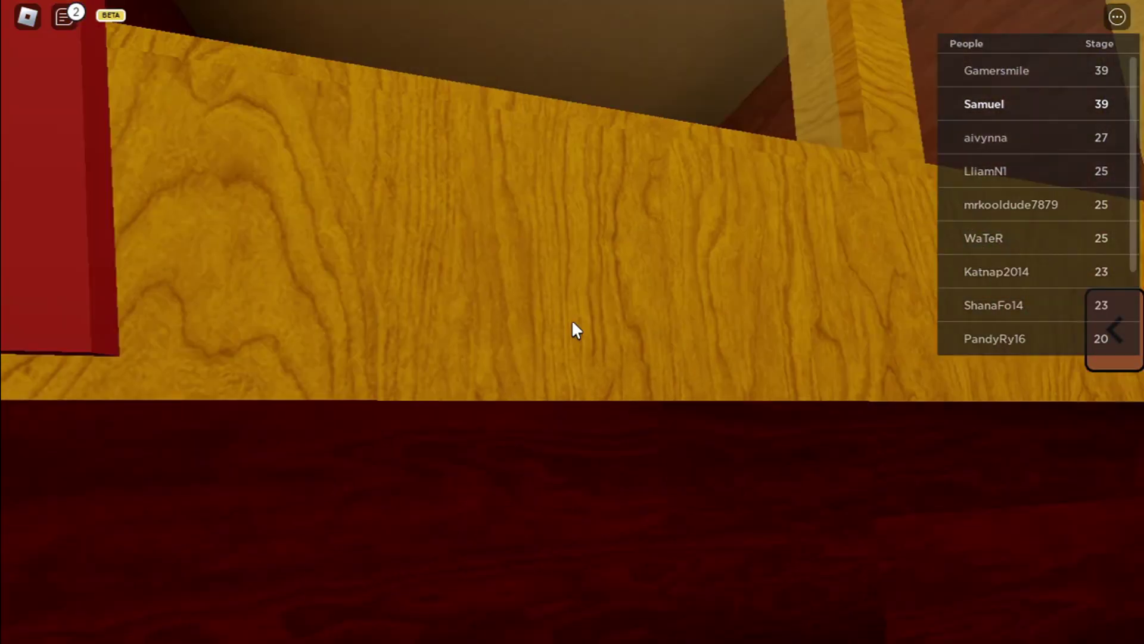
pyautogui.scroll(-3, 571, 319)
pyautogui.scroll(2, 571, 319)
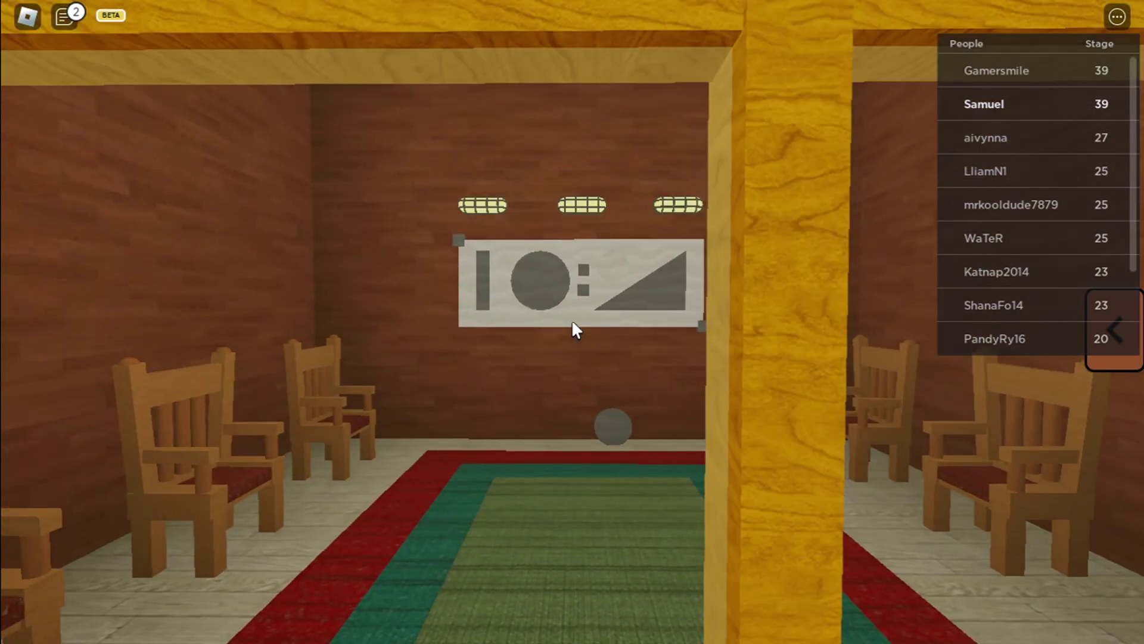
pyautogui.press('a')
pyautogui.press('w')
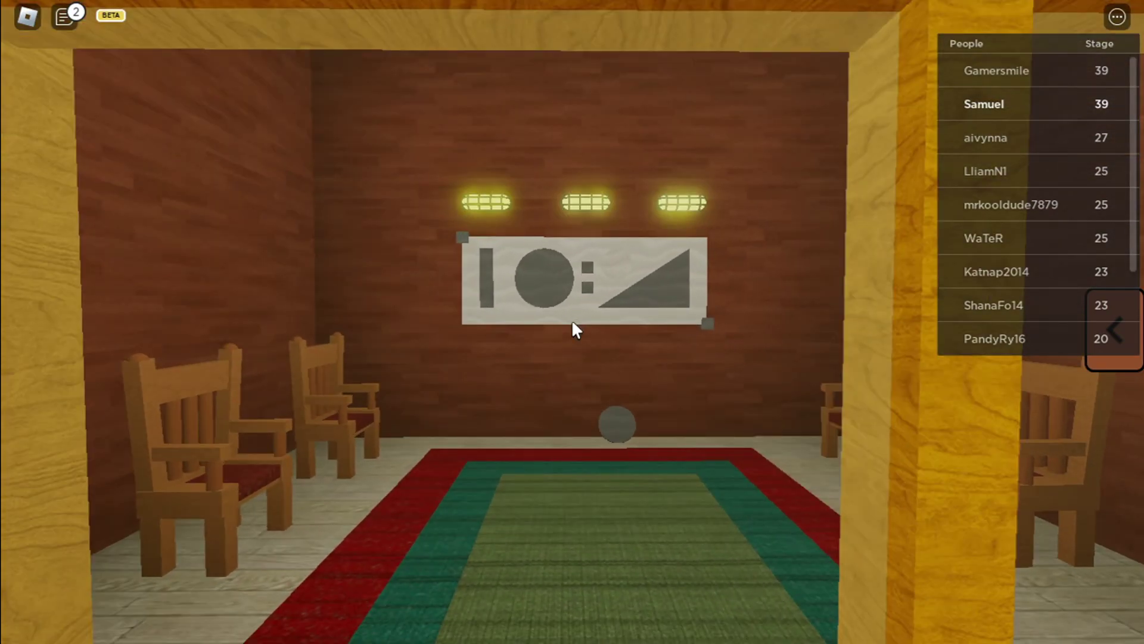
pyautogui.press('d')
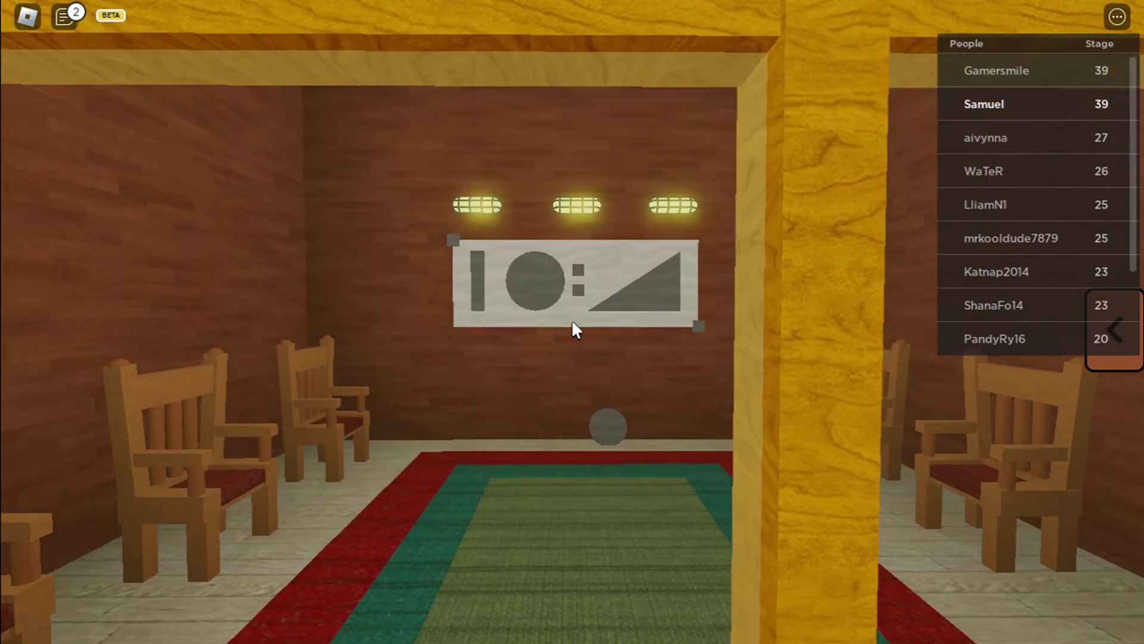
pyautogui.press('w')
pyautogui.press('d')
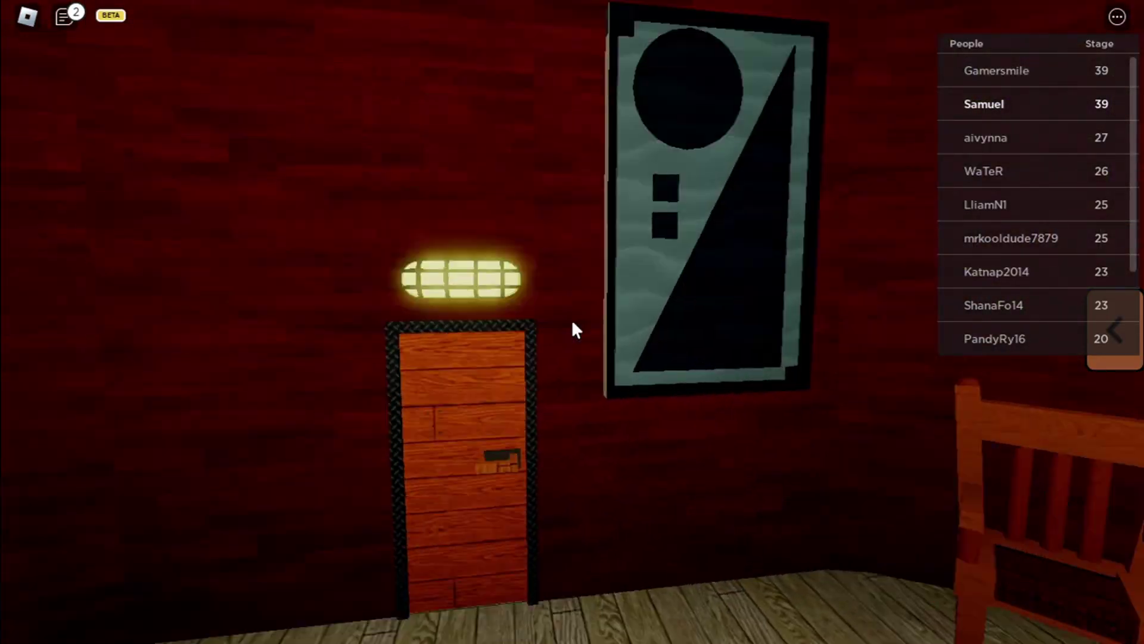
# Move around near the wooden door and briefly switch to OBS and back
pyautogui.press('w')
pyautogui.press('w')
pyautogui.press('s')
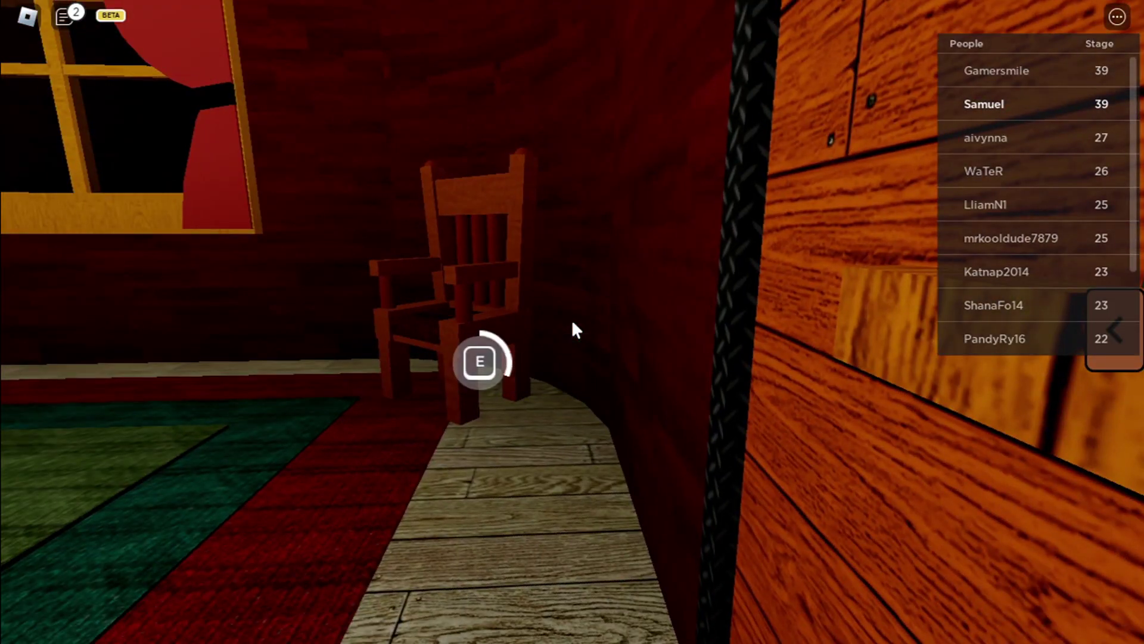
pyautogui.press('d')
pyautogui.press('w')
pyautogui.scroll(-3, 759, 296)
pyautogui.scroll(-2, 1028, 242)
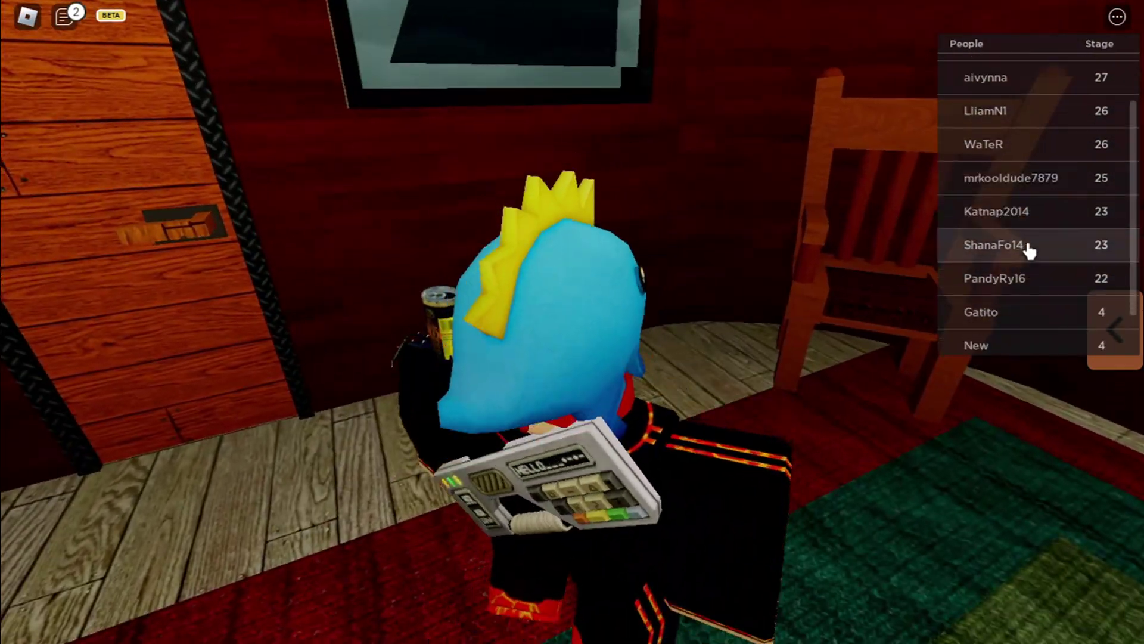
pyautogui.scroll(2, 1019, 251)
pyautogui.hotkey('alt', 'Tab')
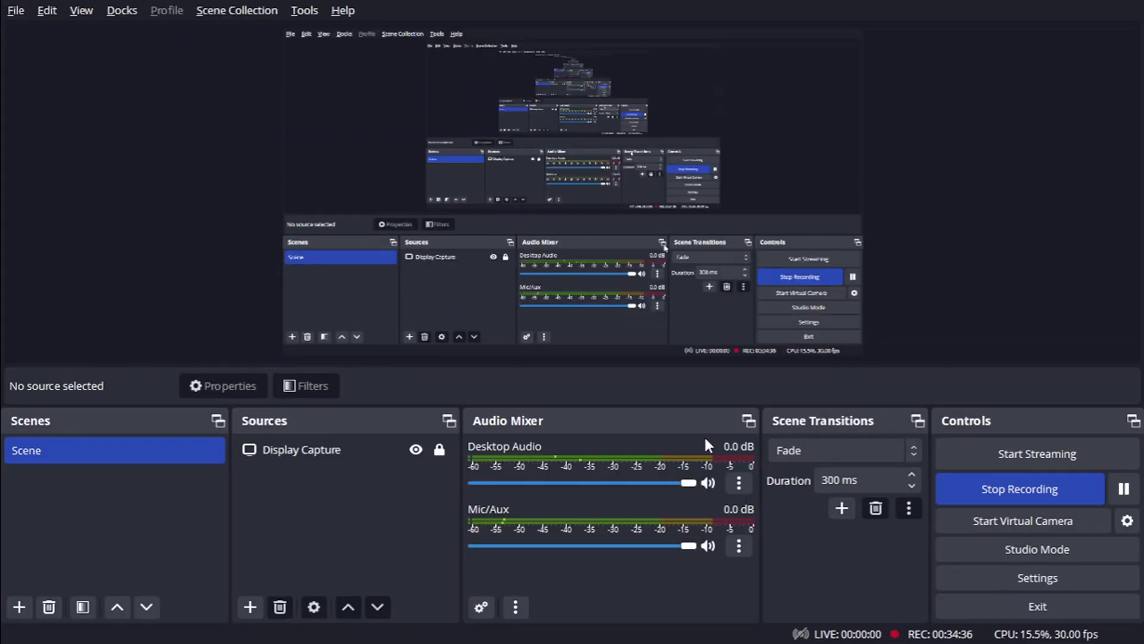
pyautogui.hotkey('alt', 'Tab')
# Walk through the green room past the shape picture and reopen the door's code panel
pyautogui.press('w')
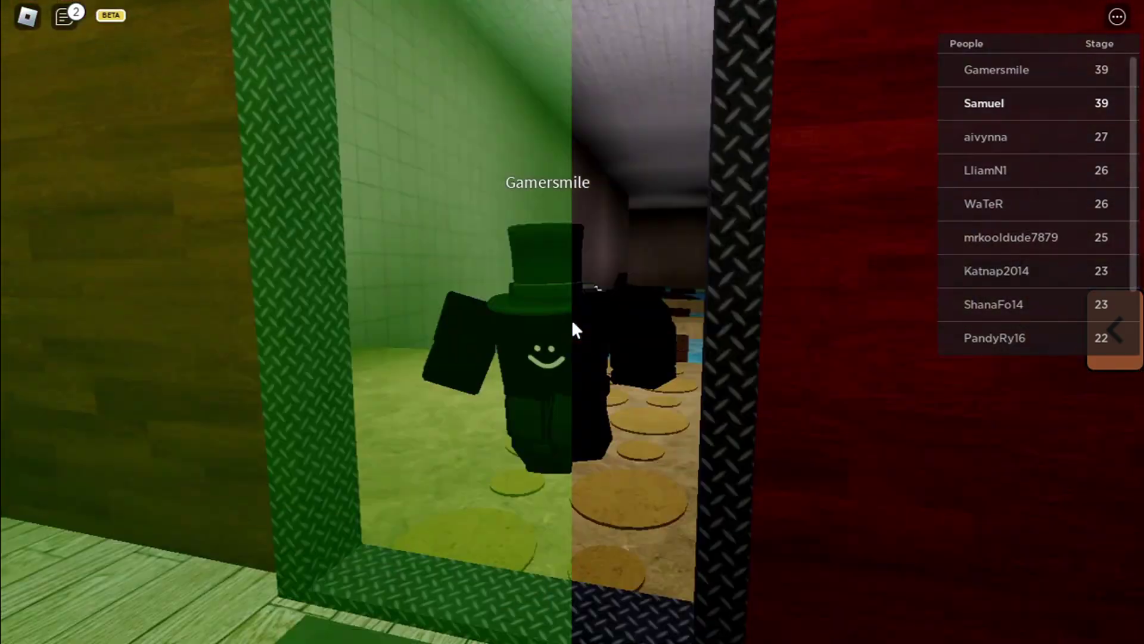
pyautogui.moveTo(572, 319); pyautogui.dragTo(572, 320)
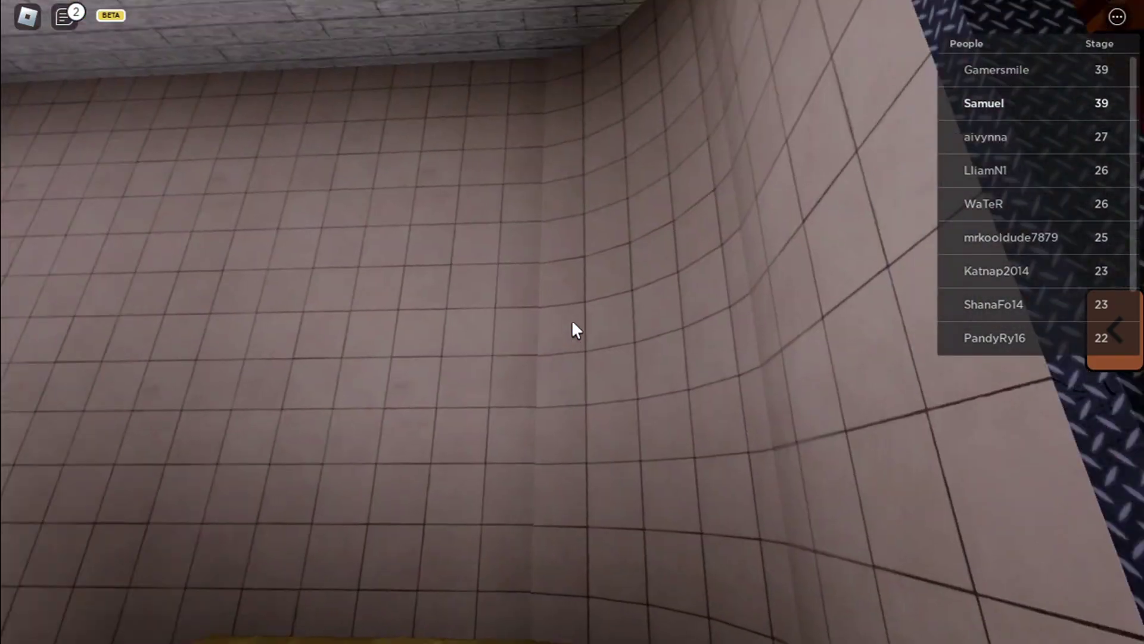
pyautogui.press('w')
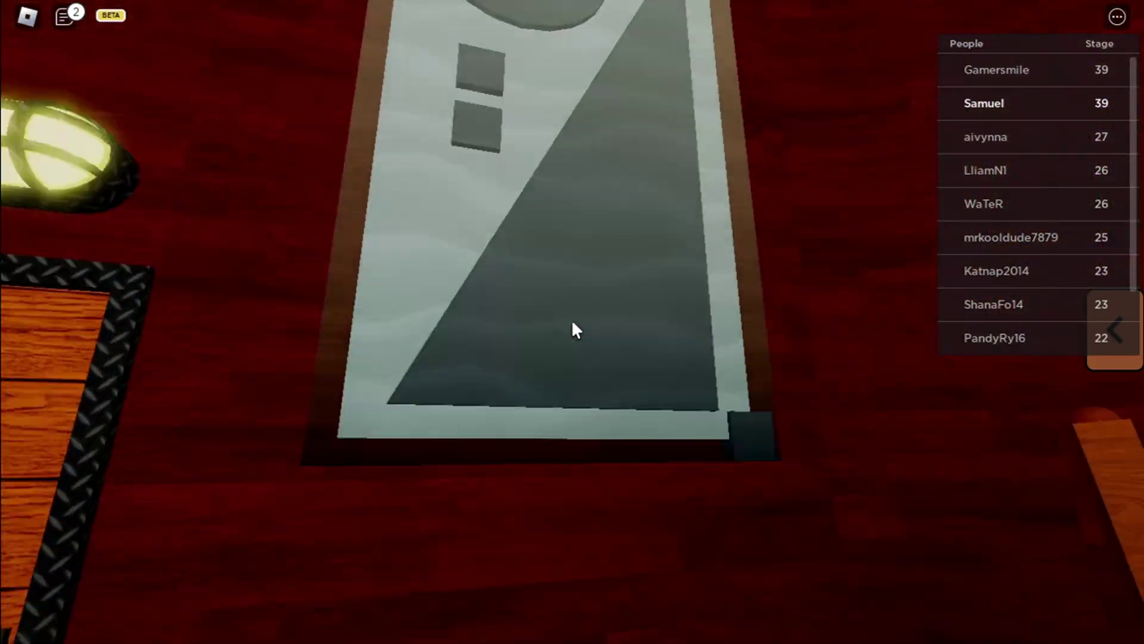
pyautogui.moveTo(571, 319); pyautogui.dragTo(572, 319)
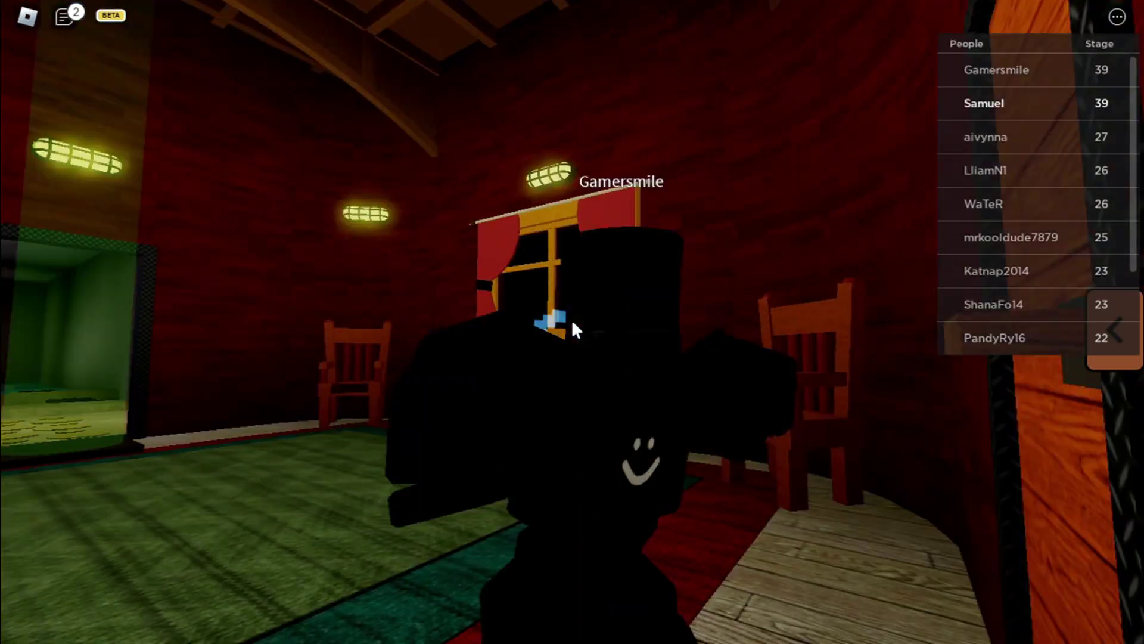
pyautogui.scroll(-3, 572, 320)
pyautogui.press('e')
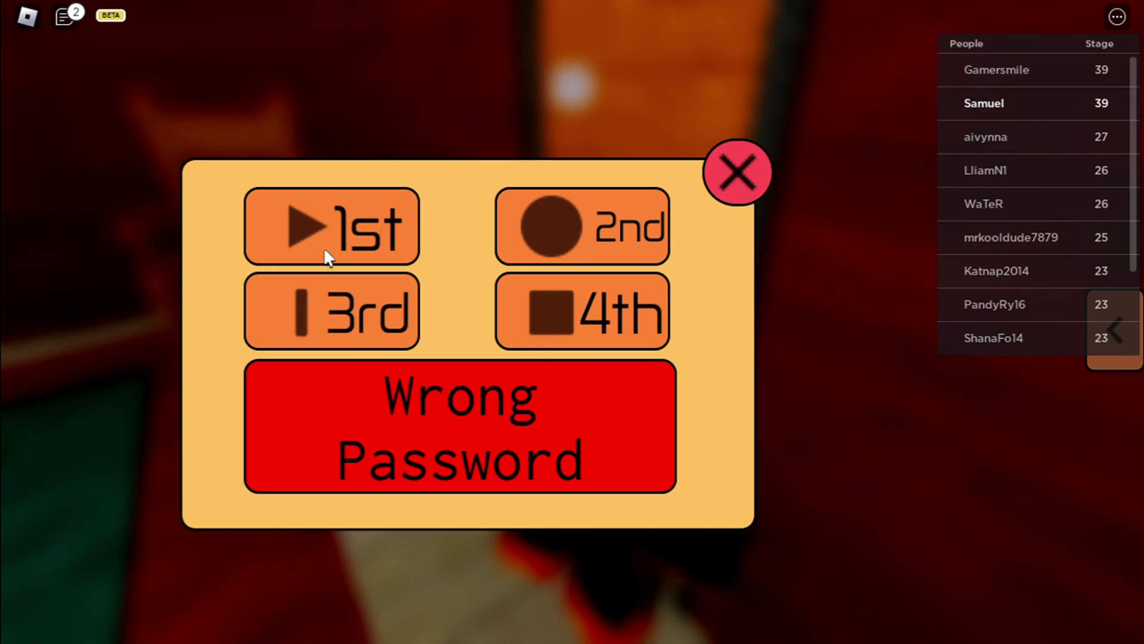
# Clear the old message, fix a typo, and submit code 3241
pyautogui.click(357, 412)
pyautogui.write('1')
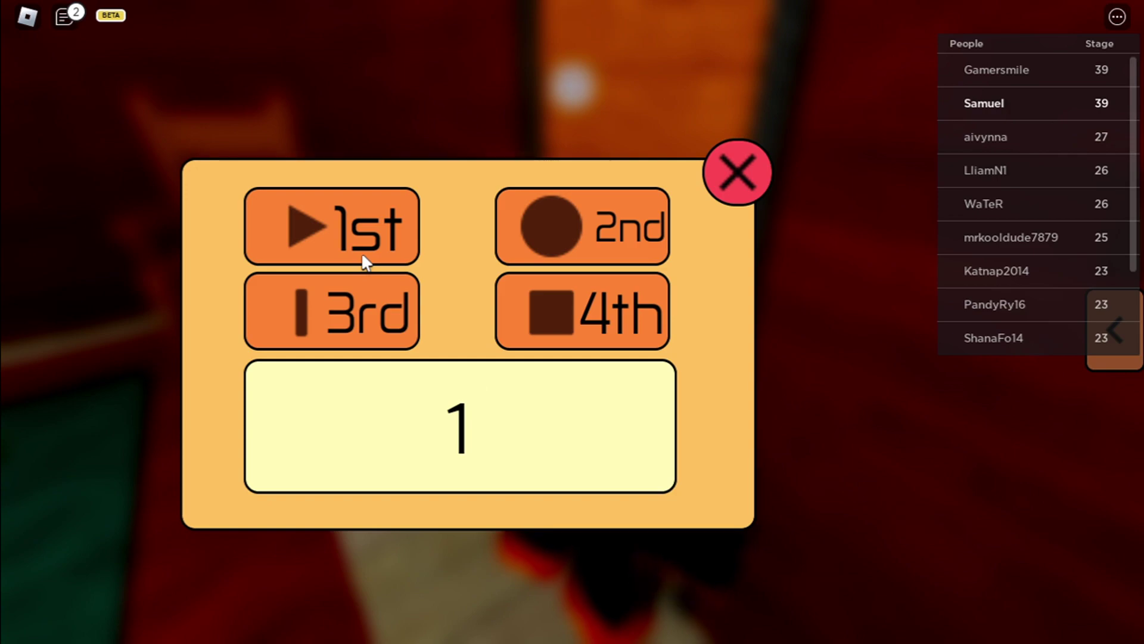
pyautogui.press('BackSpace')
pyautogui.write('3')
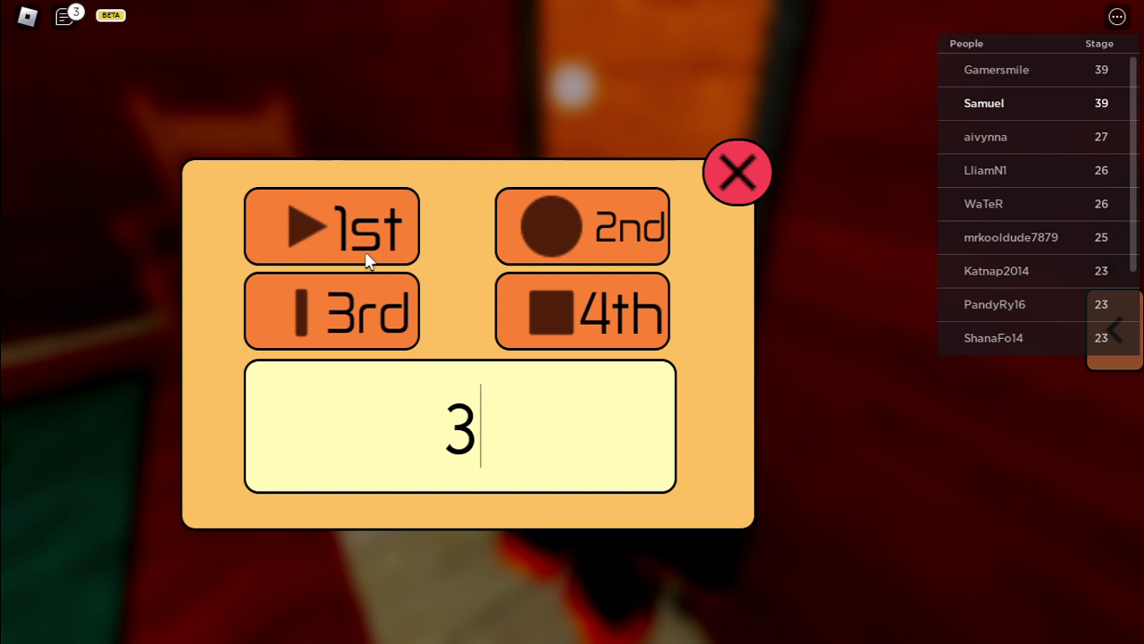
pyautogui.write('2')
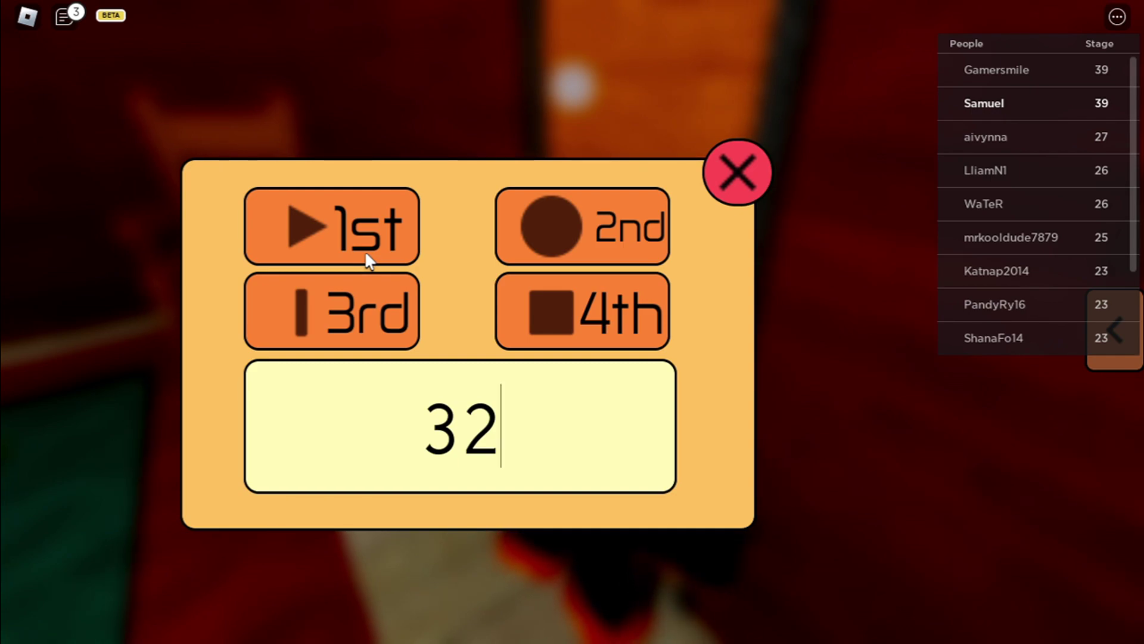
pyautogui.write('41')
pyautogui.press('Return')
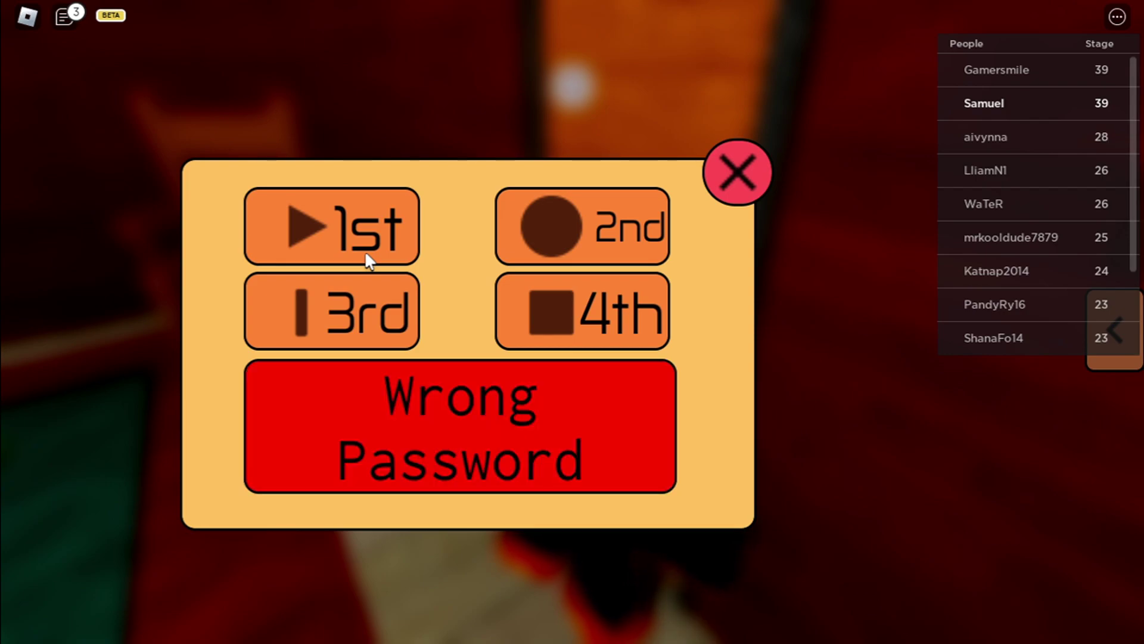
pyautogui.press('super')
pyautogui.press('super')
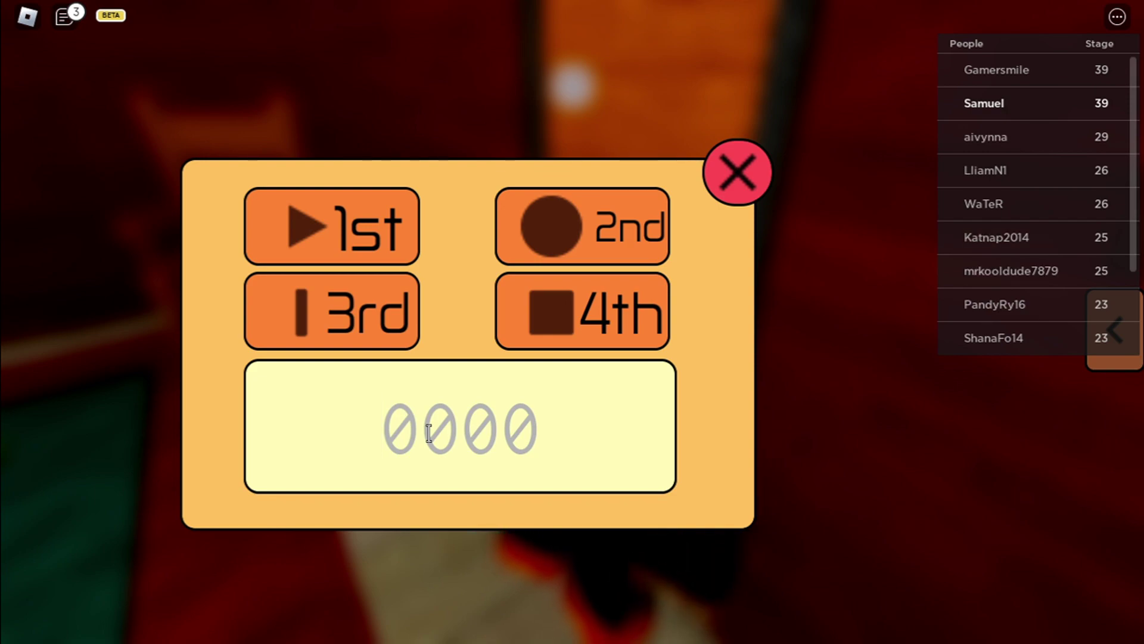
# Try codes 32441, 1423 and 144, then close the code dialog
pyautogui.click(430, 433)
pyautogui.write('32441')
pyautogui.press('Return')
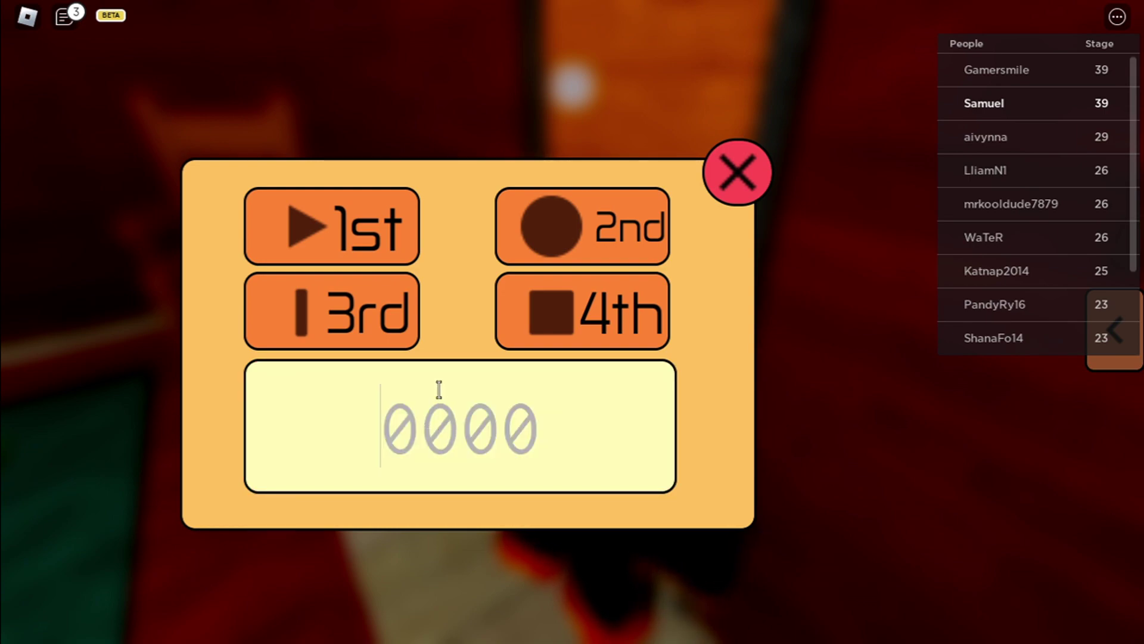
pyautogui.write('14')
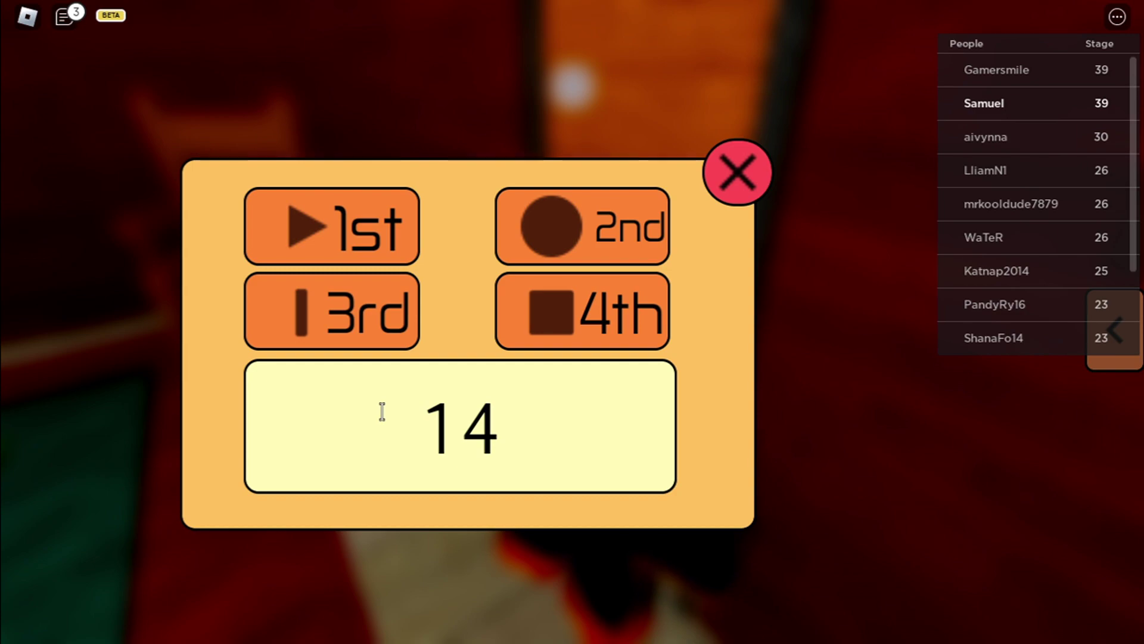
pyautogui.write('23')
pyautogui.press('Return')
pyautogui.click(326, 458)
pyautogui.write('14')
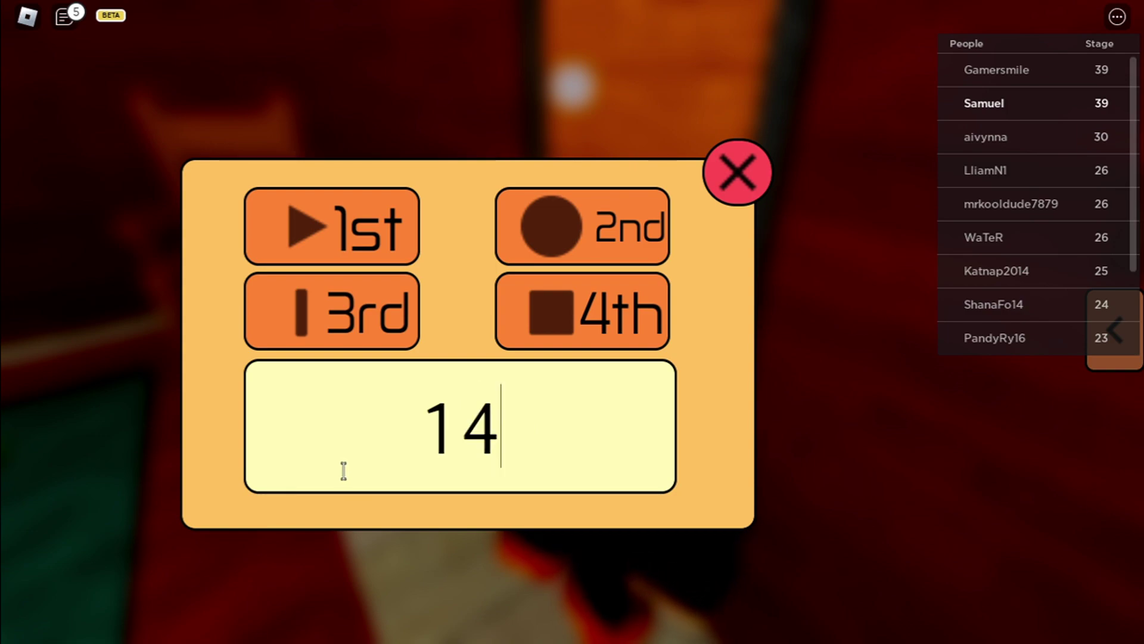
pyautogui.write('4')
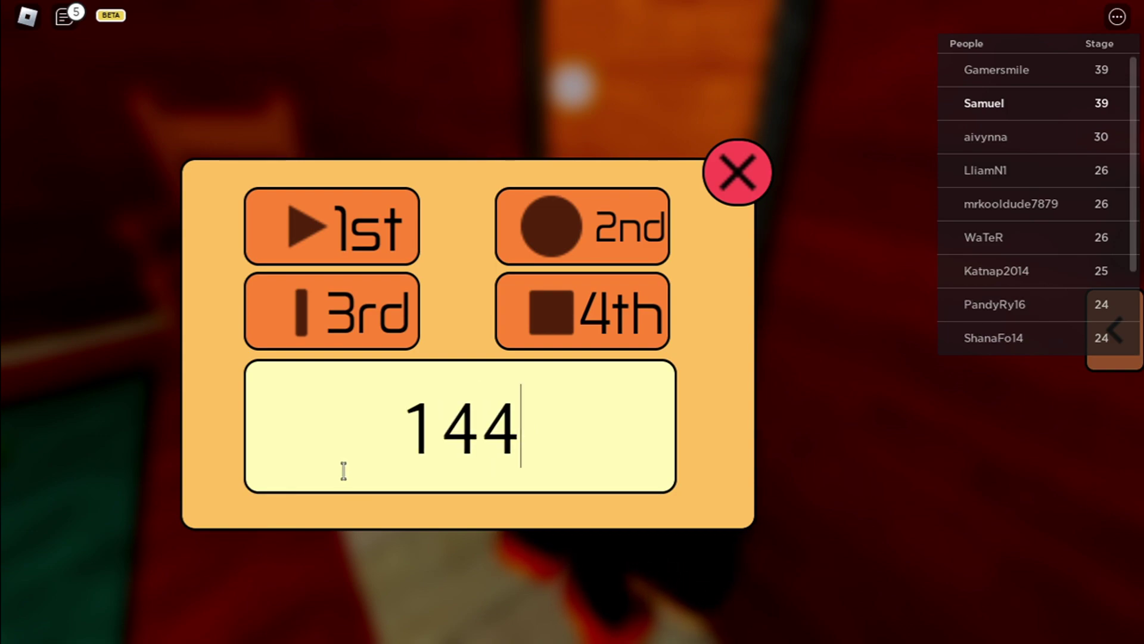
pyautogui.write('32')
pyautogui.press('Return')
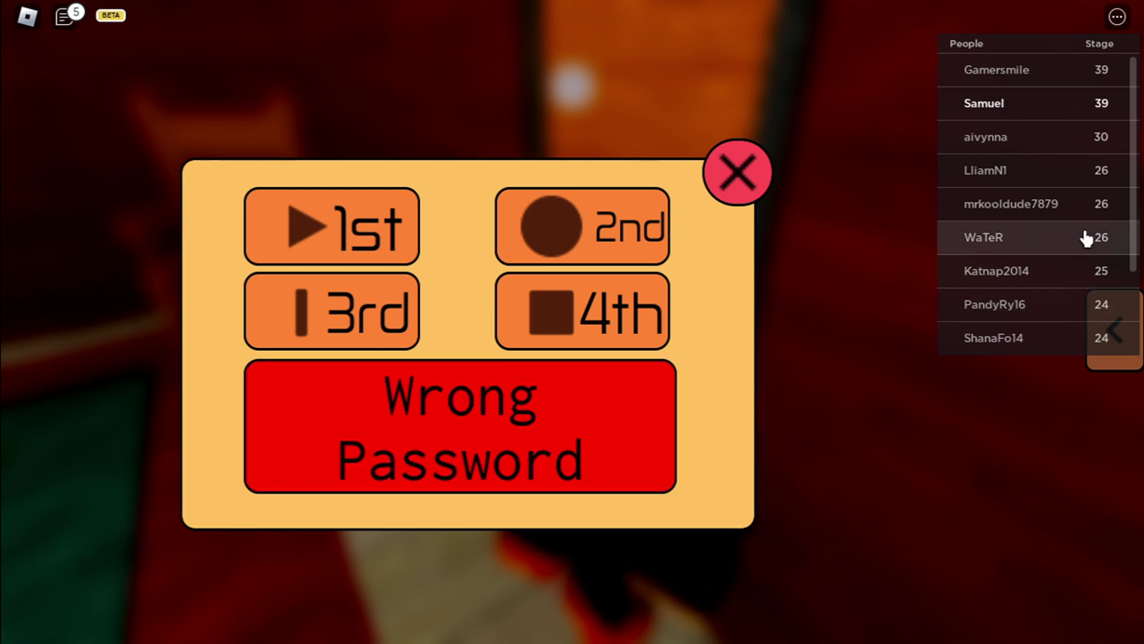
pyautogui.click(736, 173)
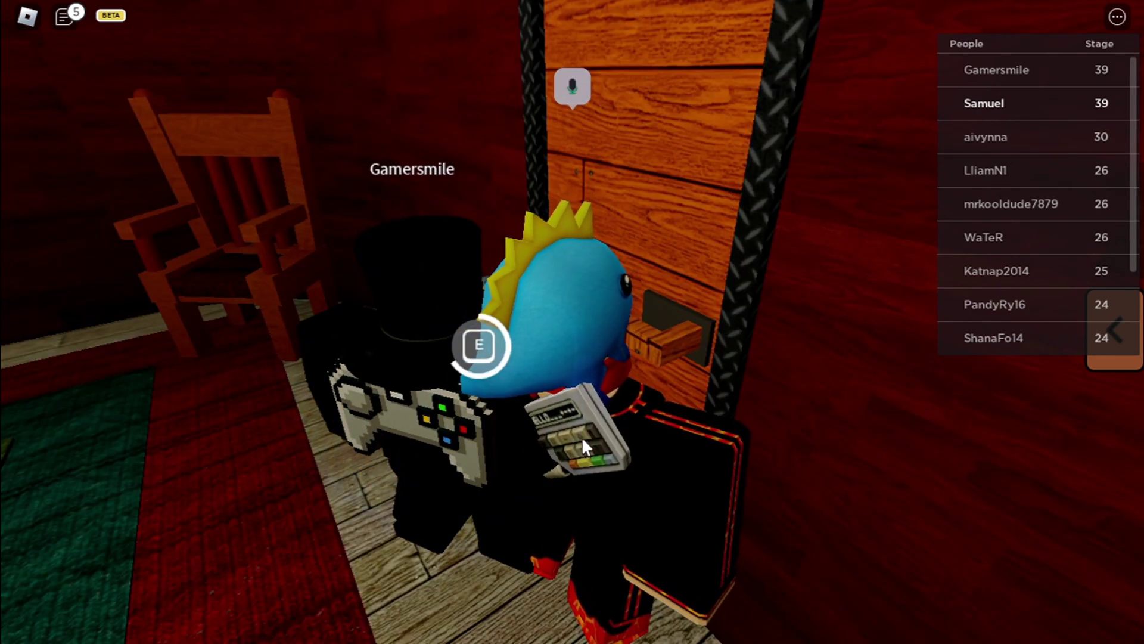
# Reopen the door keypad and try codes 1234 and 4321
pyautogui.press('e')
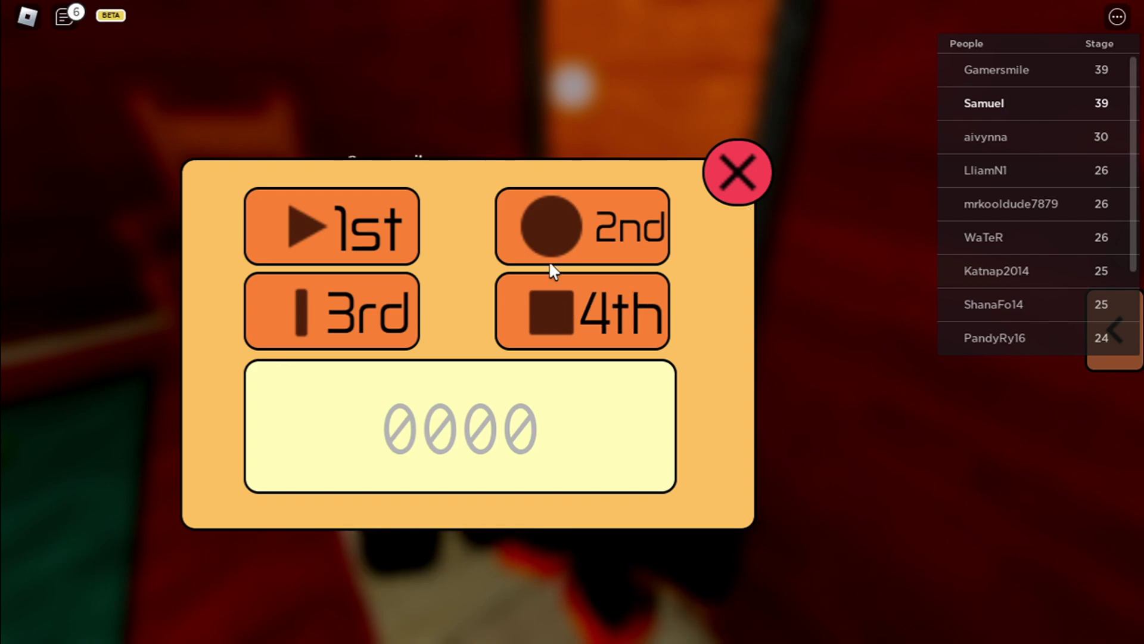
pyautogui.click(366, 412)
pyautogui.write('1234')
pyautogui.press('Return')
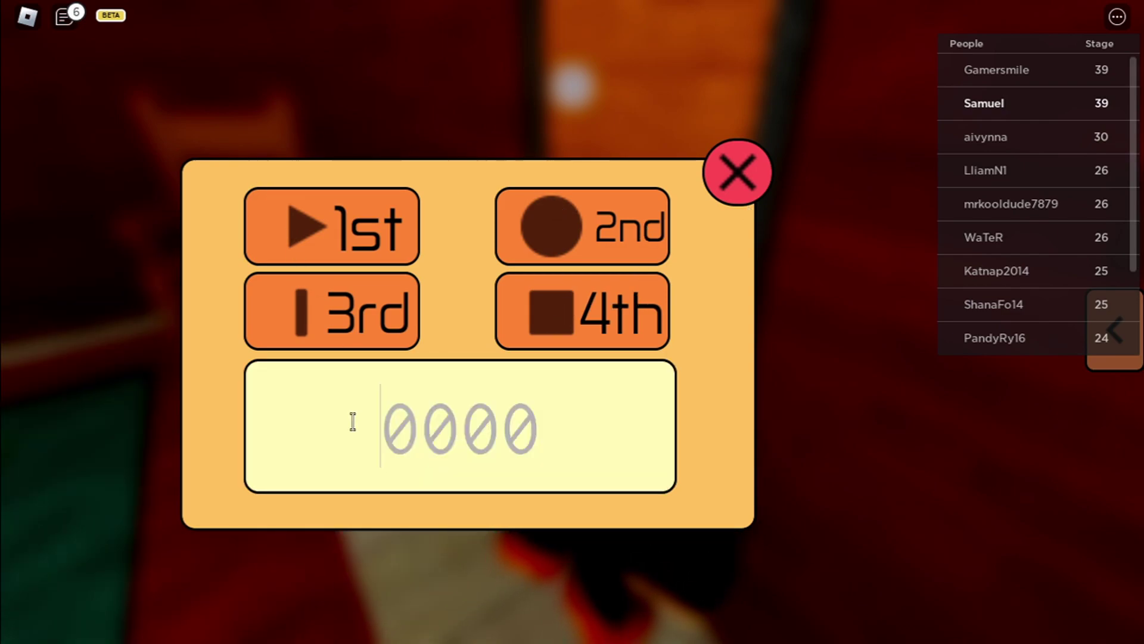
pyautogui.write('4321')
pyautogui.press('Return')
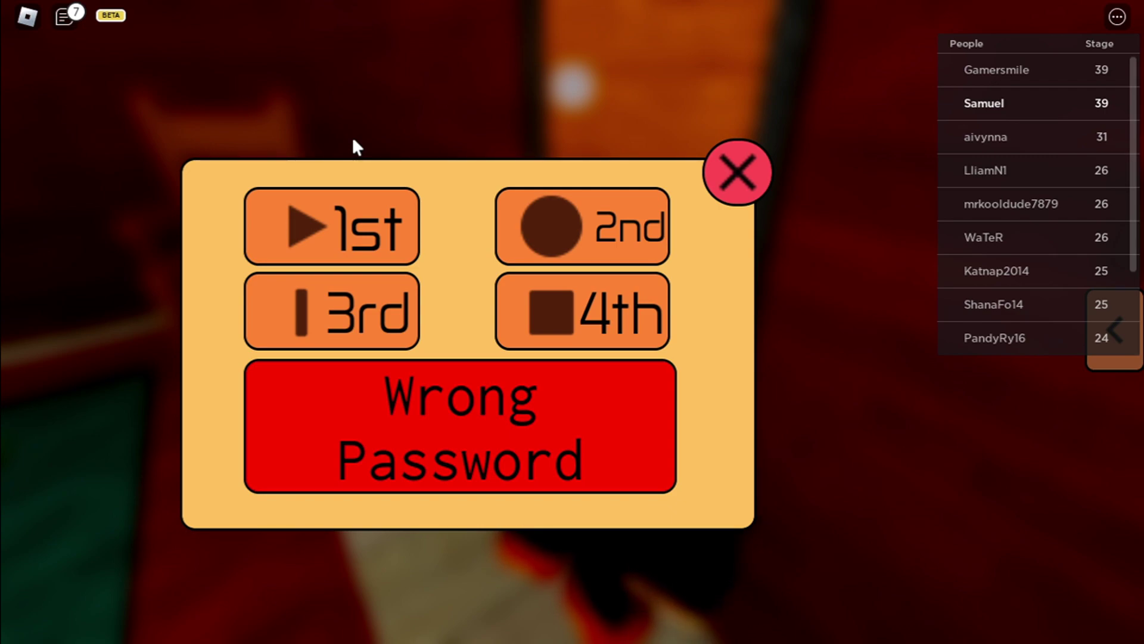
# Try codes 3241 and 1423, fixing extra digits, then close the dialog
pyautogui.click(427, 420)
pyautogui.write('324')
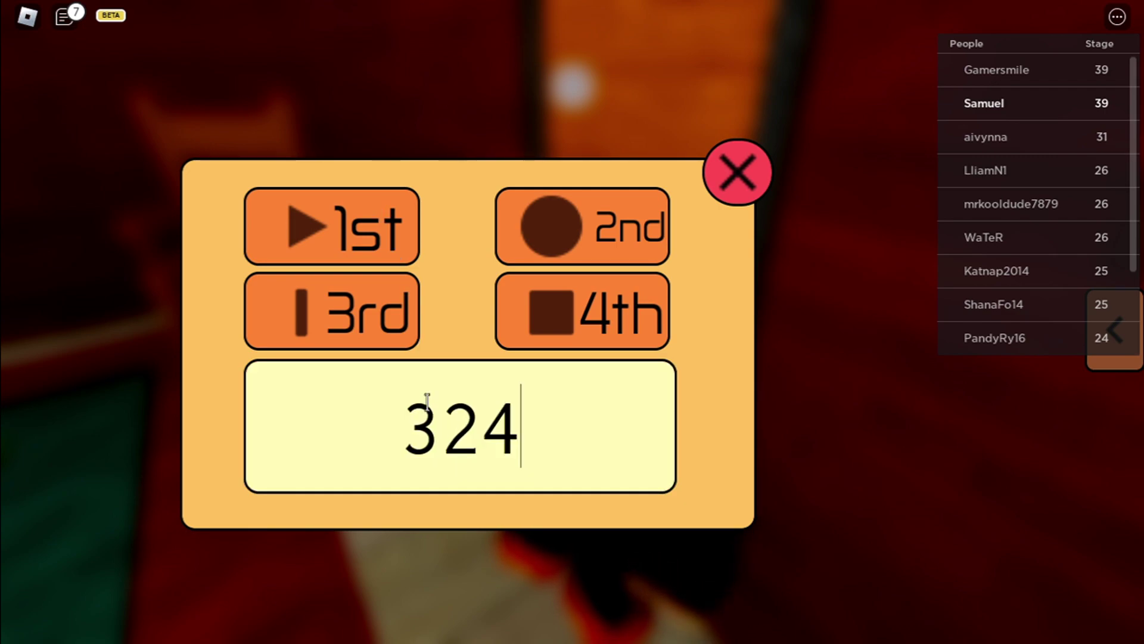
pyautogui.write('1')
pyautogui.press('Return')
pyautogui.click(424, 399)
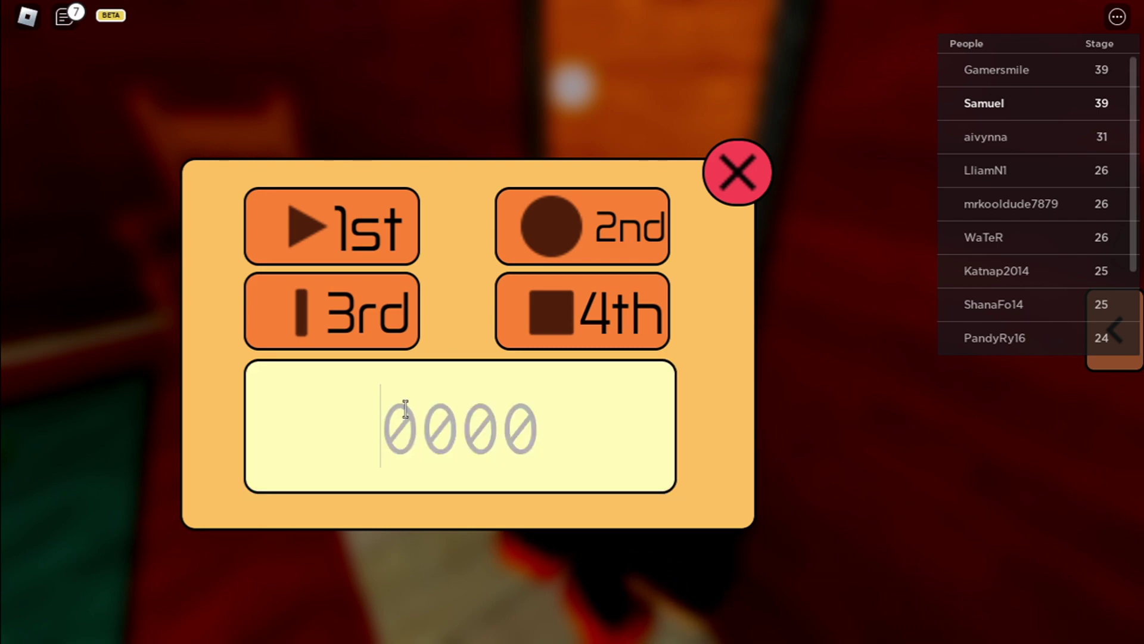
pyautogui.write('144')
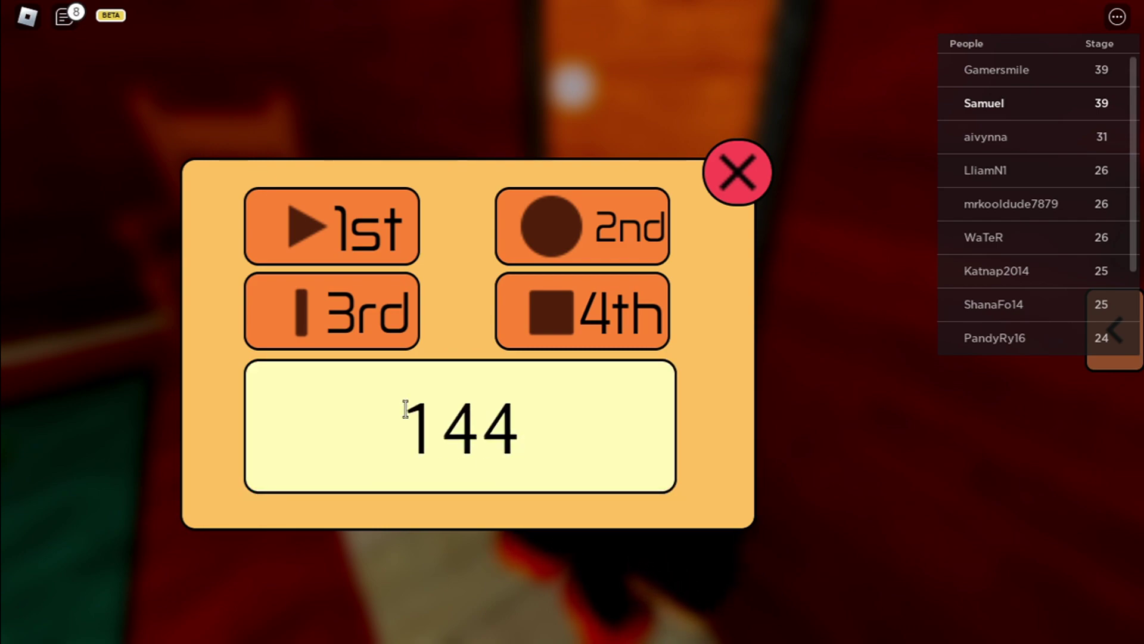
pyautogui.write('32')
pyautogui.press('BackSpace')
pyautogui.press('BackSpace')
pyautogui.write('23')
pyautogui.press('BackSpace')
pyautogui.press('BackSpace')
pyautogui.press('BackSpace')
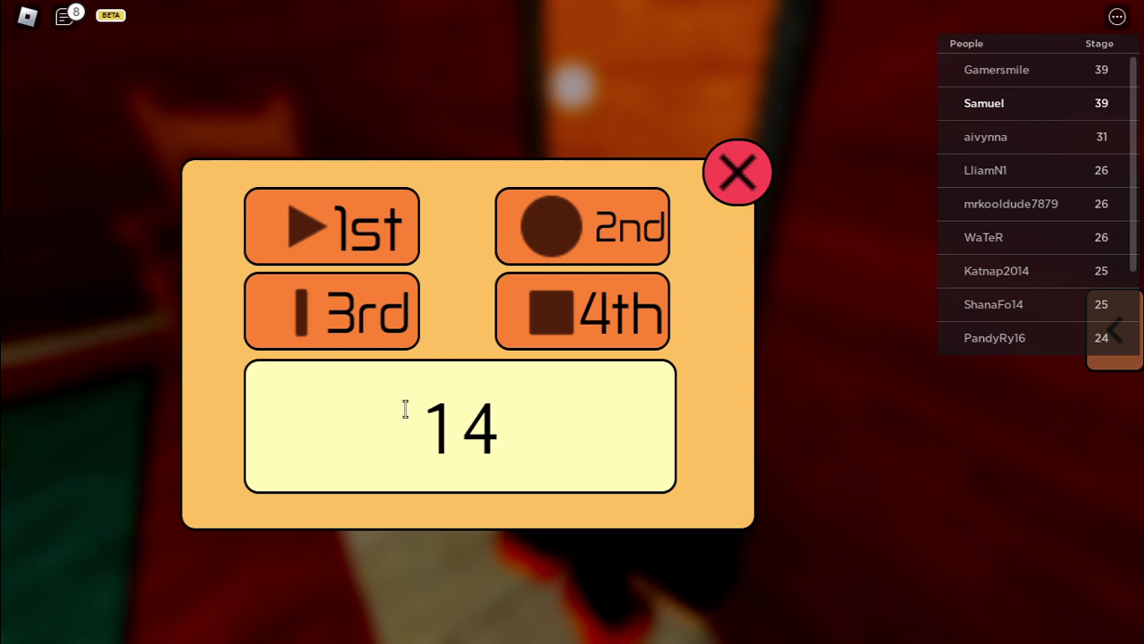
pyautogui.write('23\\')
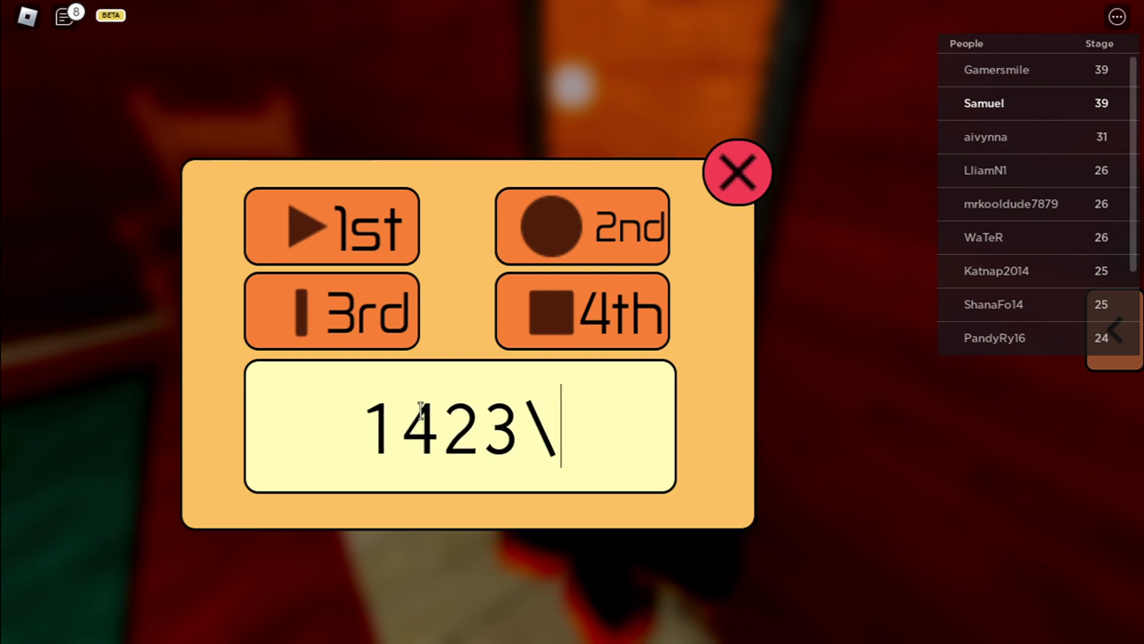
pyautogui.press('Return')
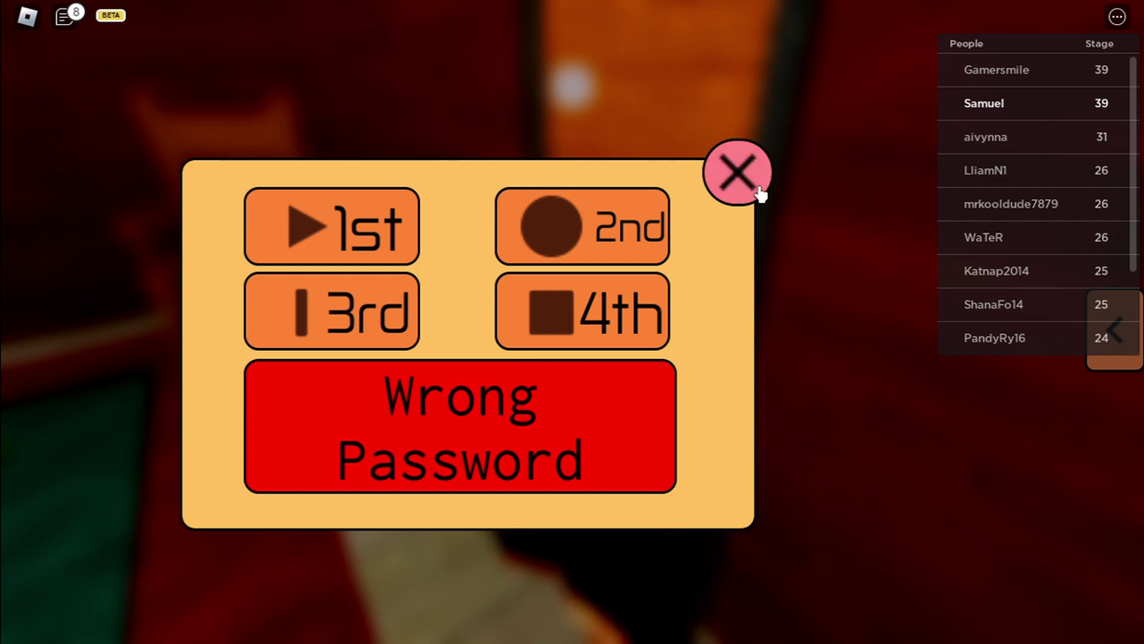
pyautogui.click(754, 185)
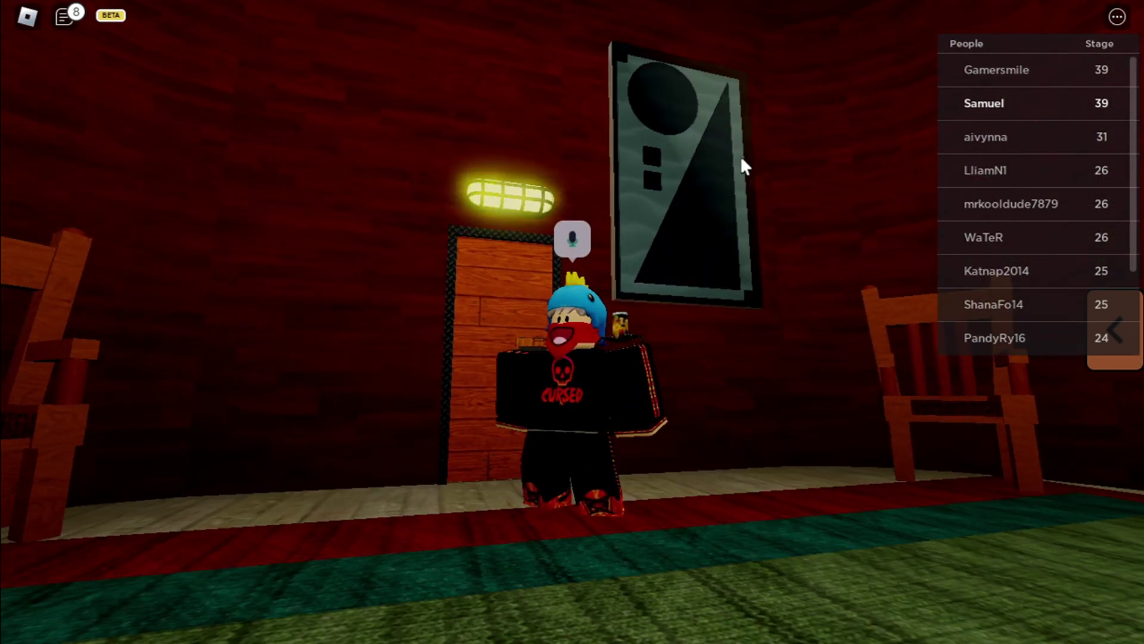
# Walk back to the wooden door, look down on the room, and interact with its code prompt
pyautogui.press('w')
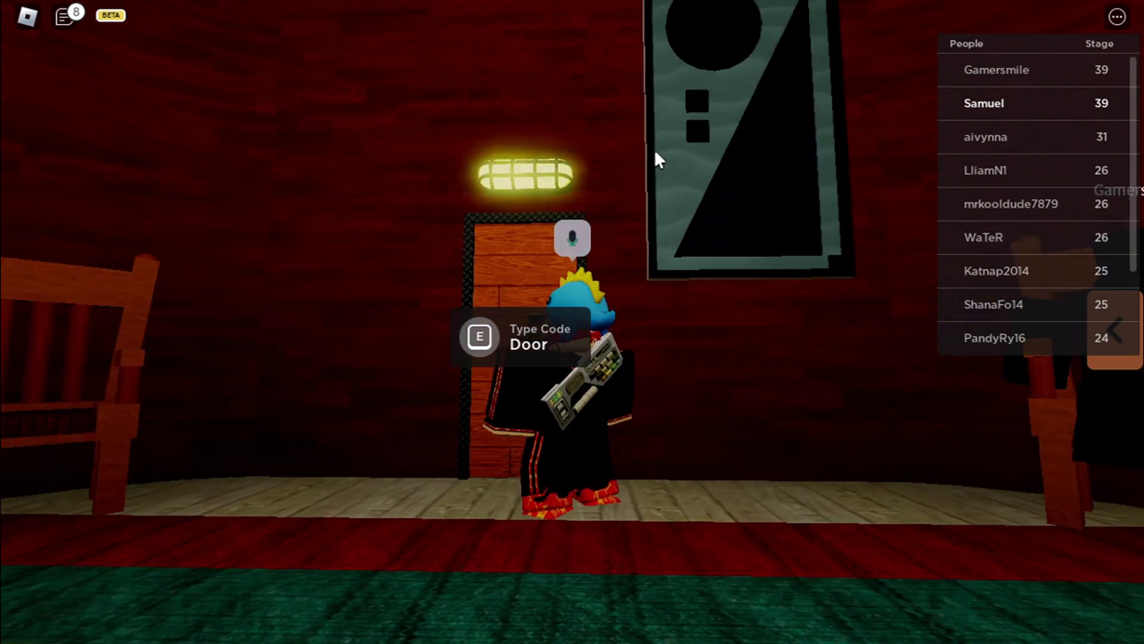
pyautogui.press('s')
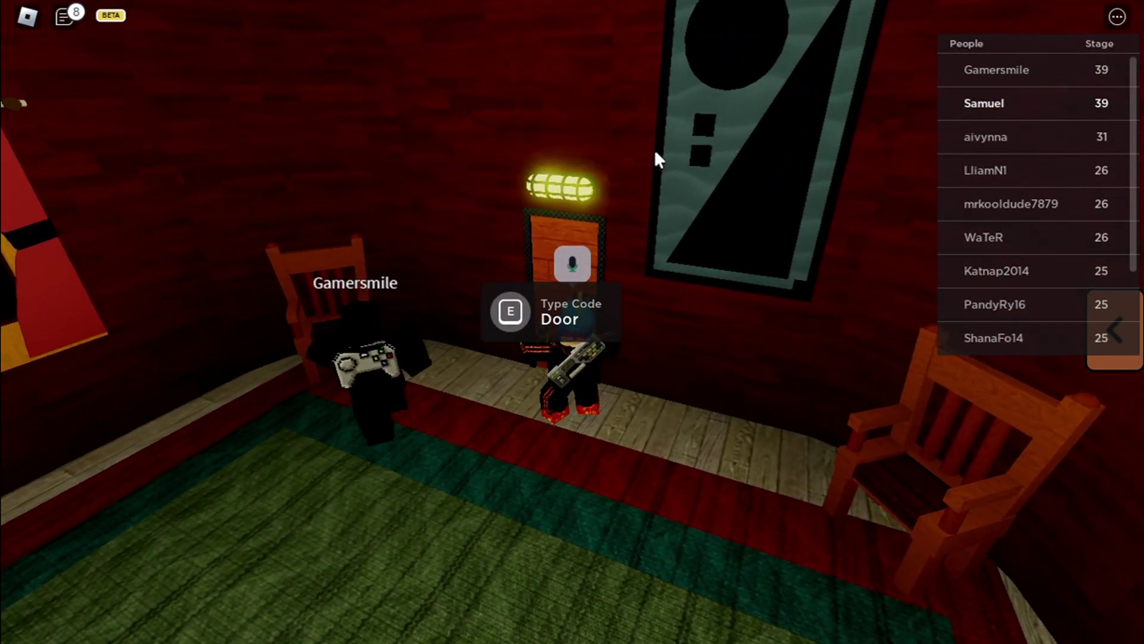
pyautogui.press('e')
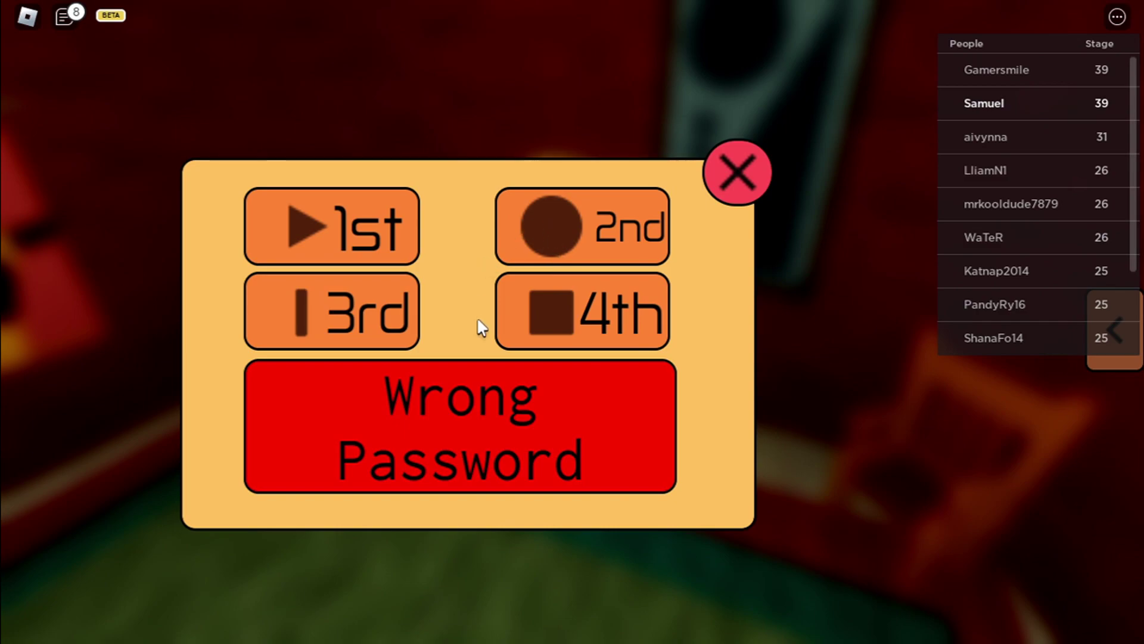
# Try door codes 1442 and 2441, both rejected, then close the code panel
pyautogui.click(471, 416)
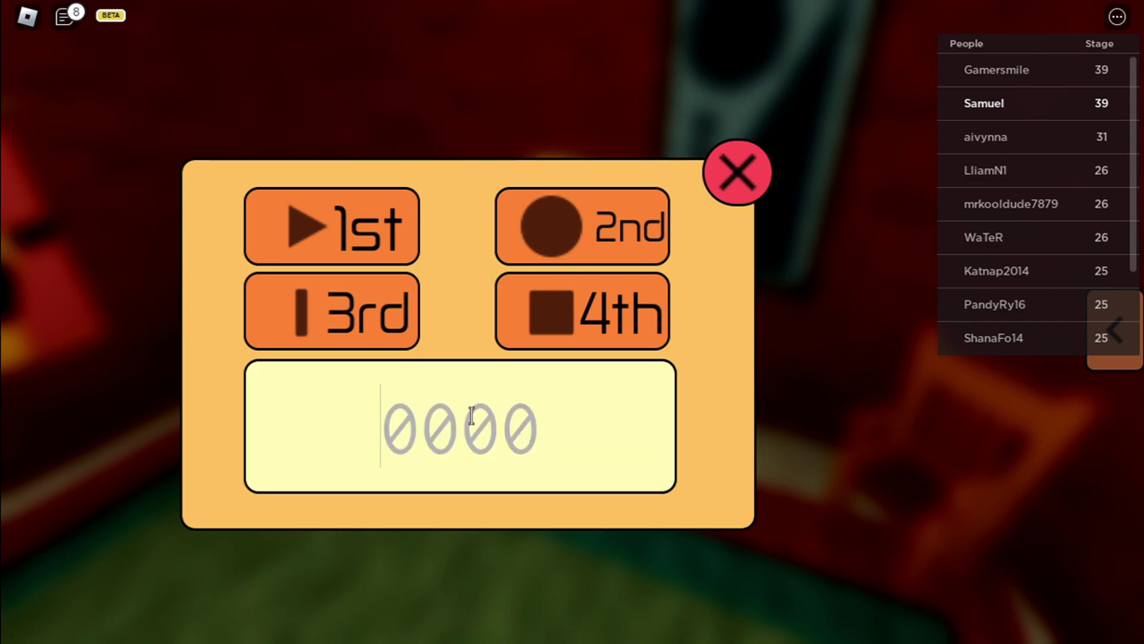
pyautogui.write('1')
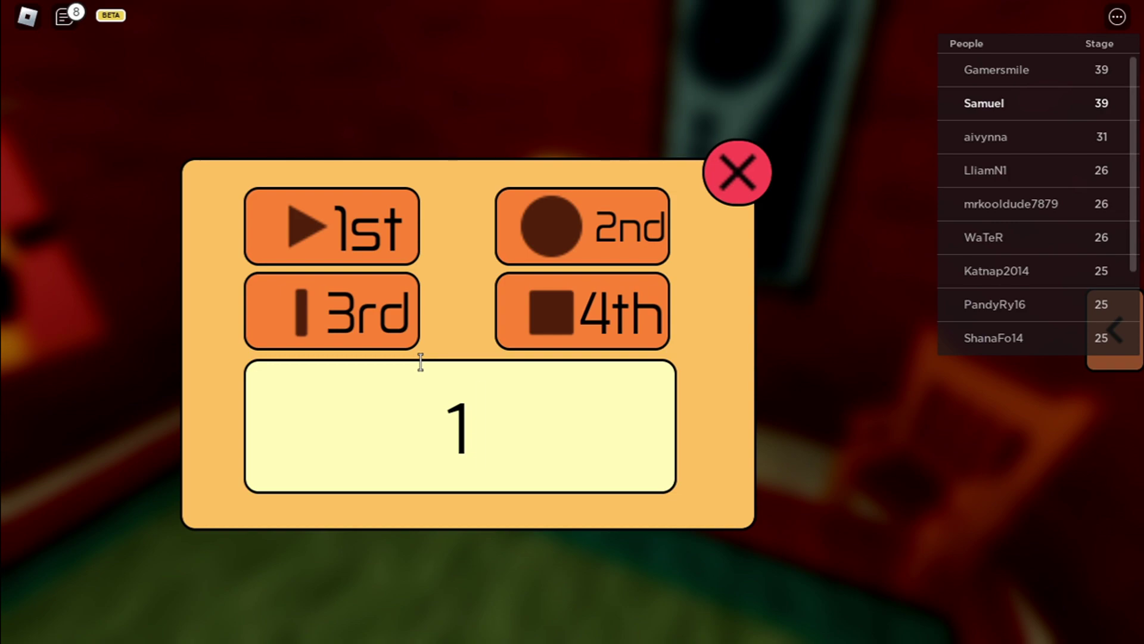
pyautogui.write('44')
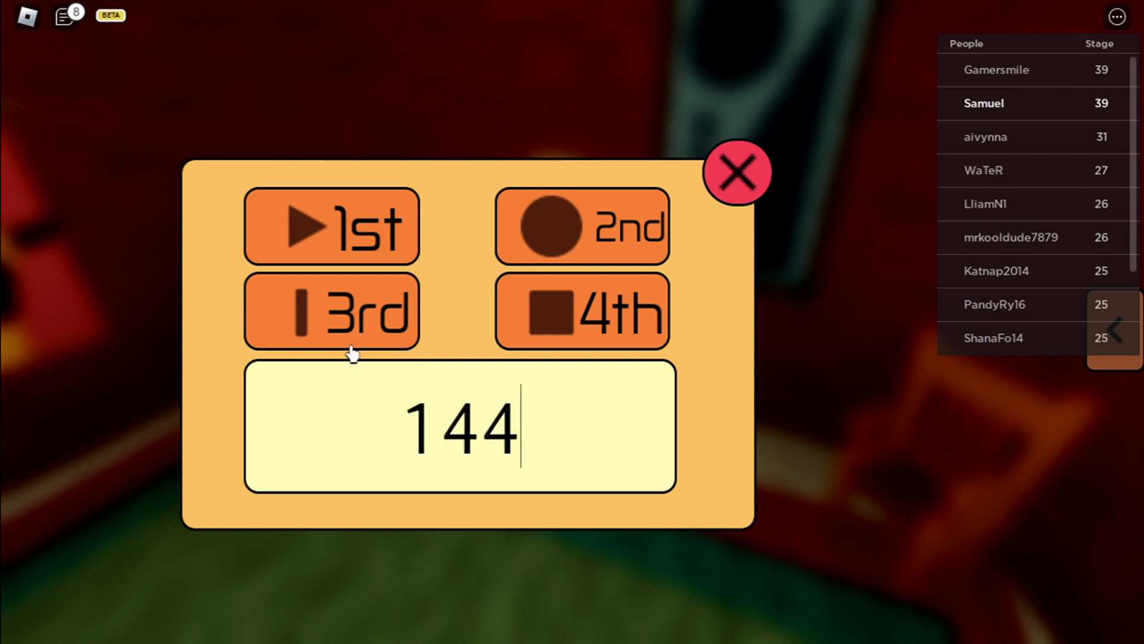
pyautogui.write('2')
pyautogui.press('Return')
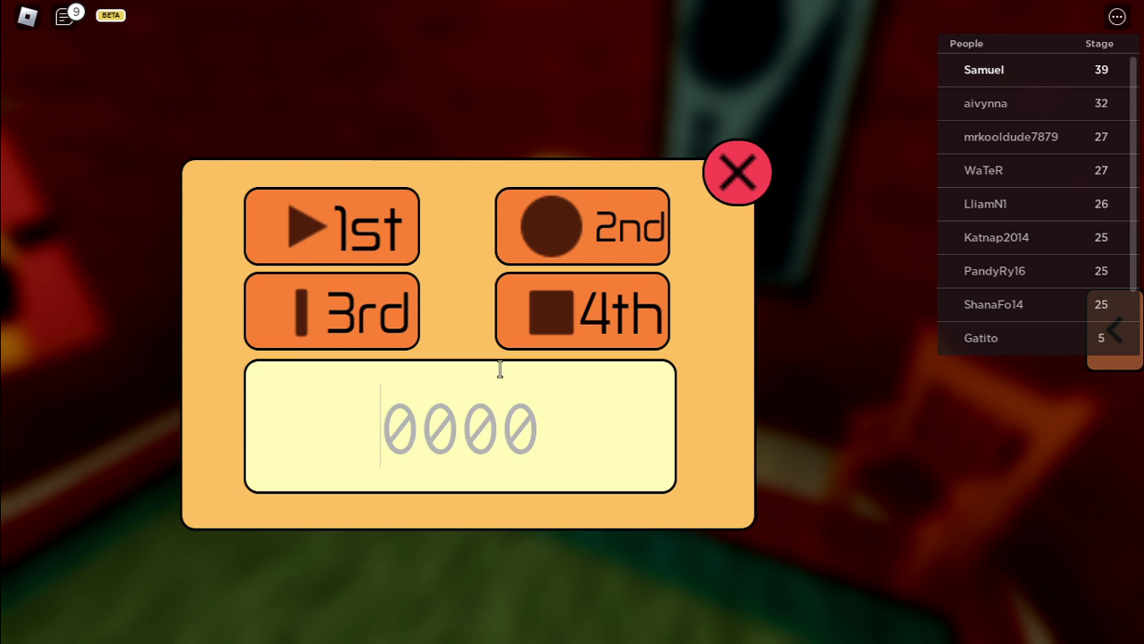
pyautogui.write('2441')
pyautogui.press('Return')
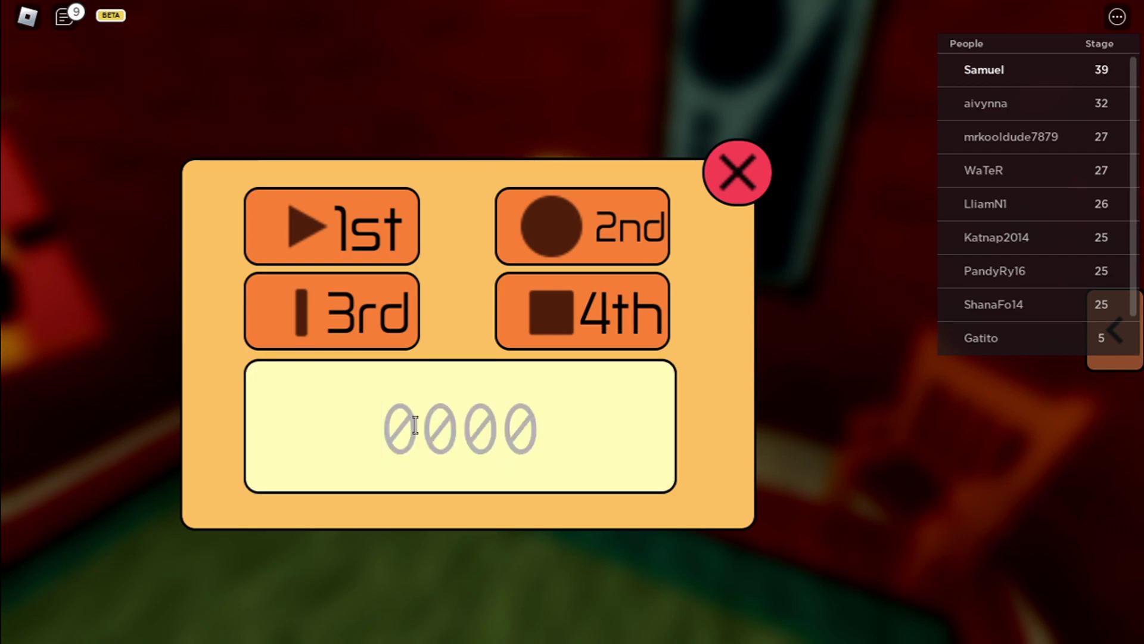
pyautogui.click(737, 173)
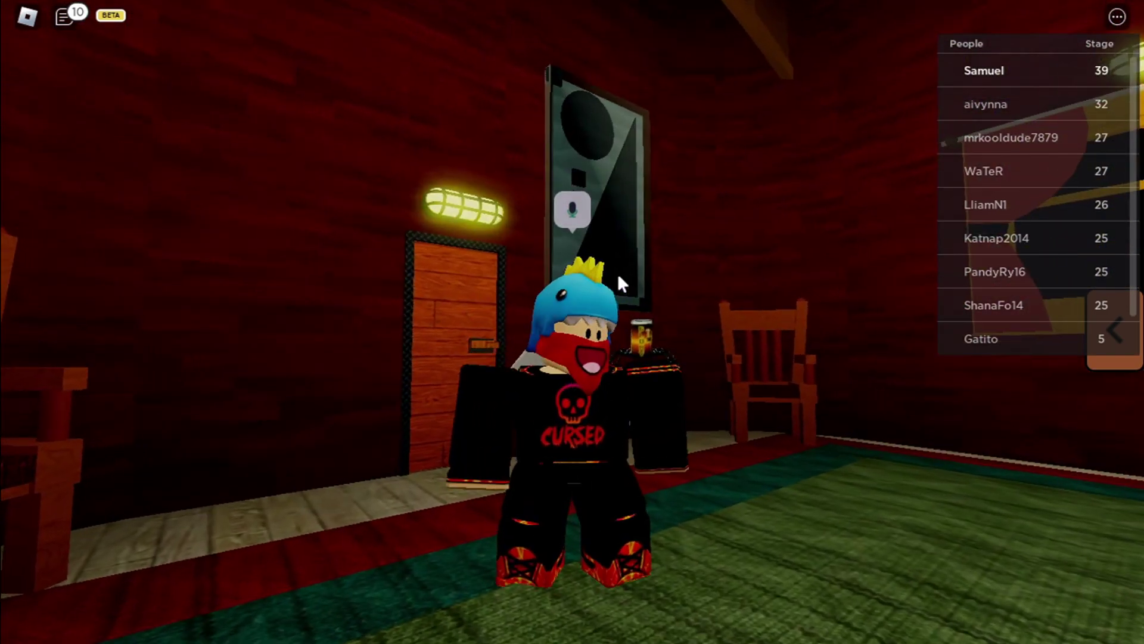
pyautogui.moveTo(617, 272); pyautogui.dragTo(748, 431)
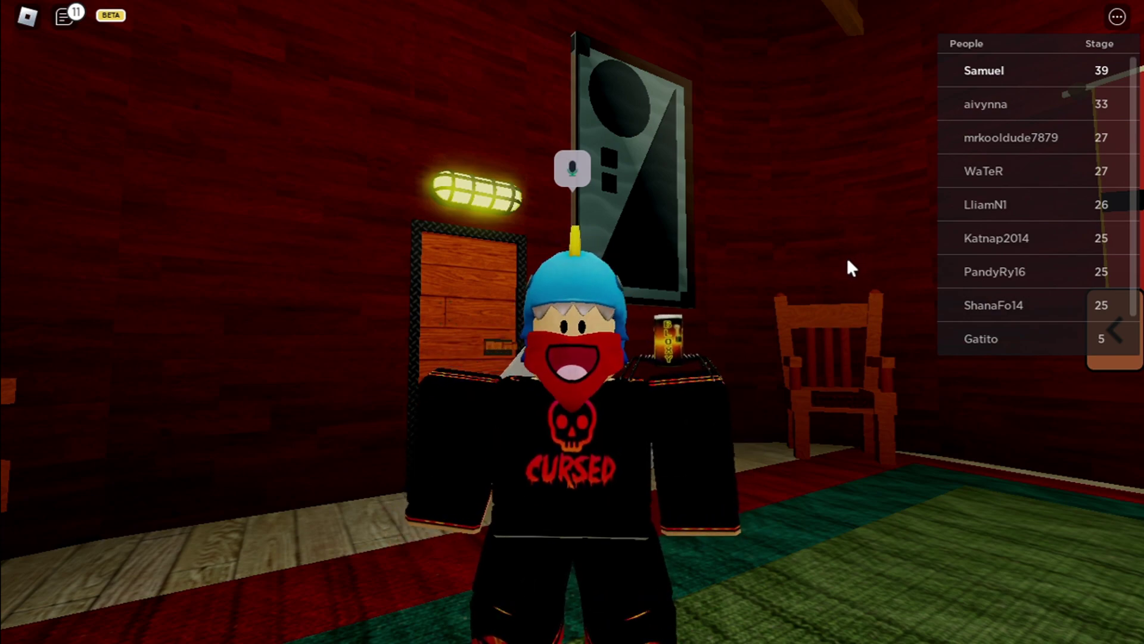
pyautogui.hotkey('alt', 'Tab')
pyautogui.click(841, 287)
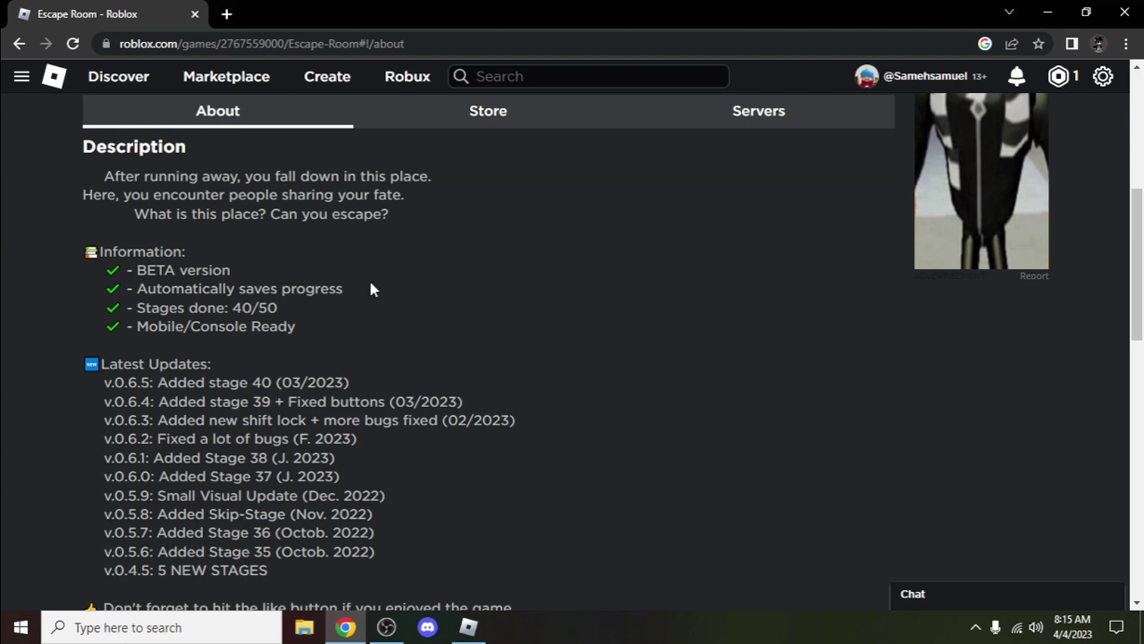
pyautogui.hotkey('alt', 'Tab')
pyautogui.click(465, 303)
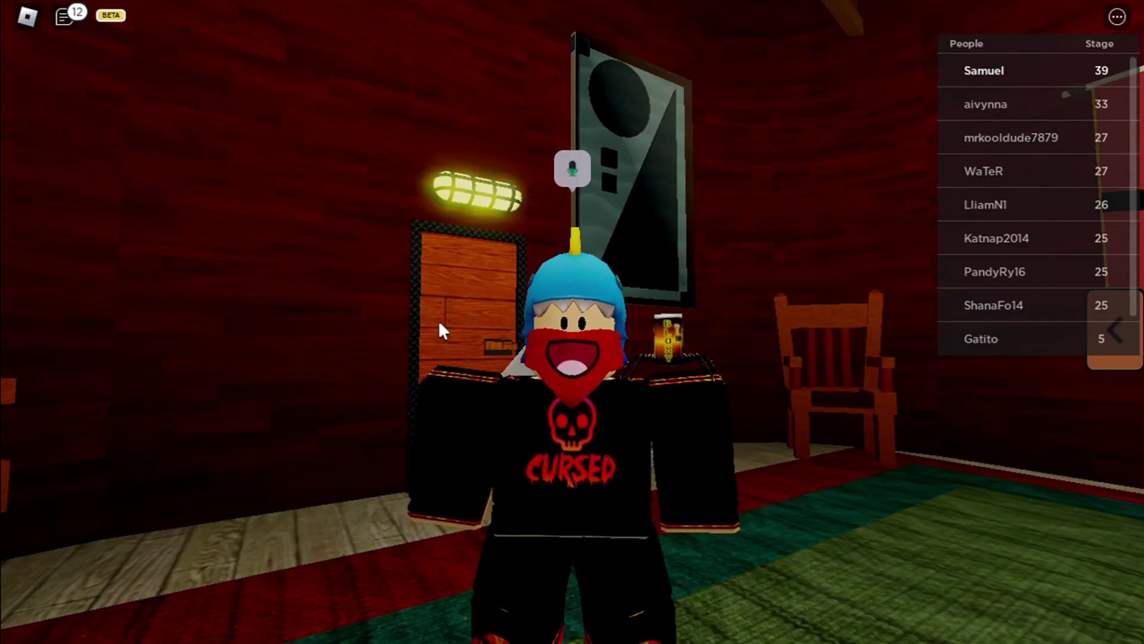